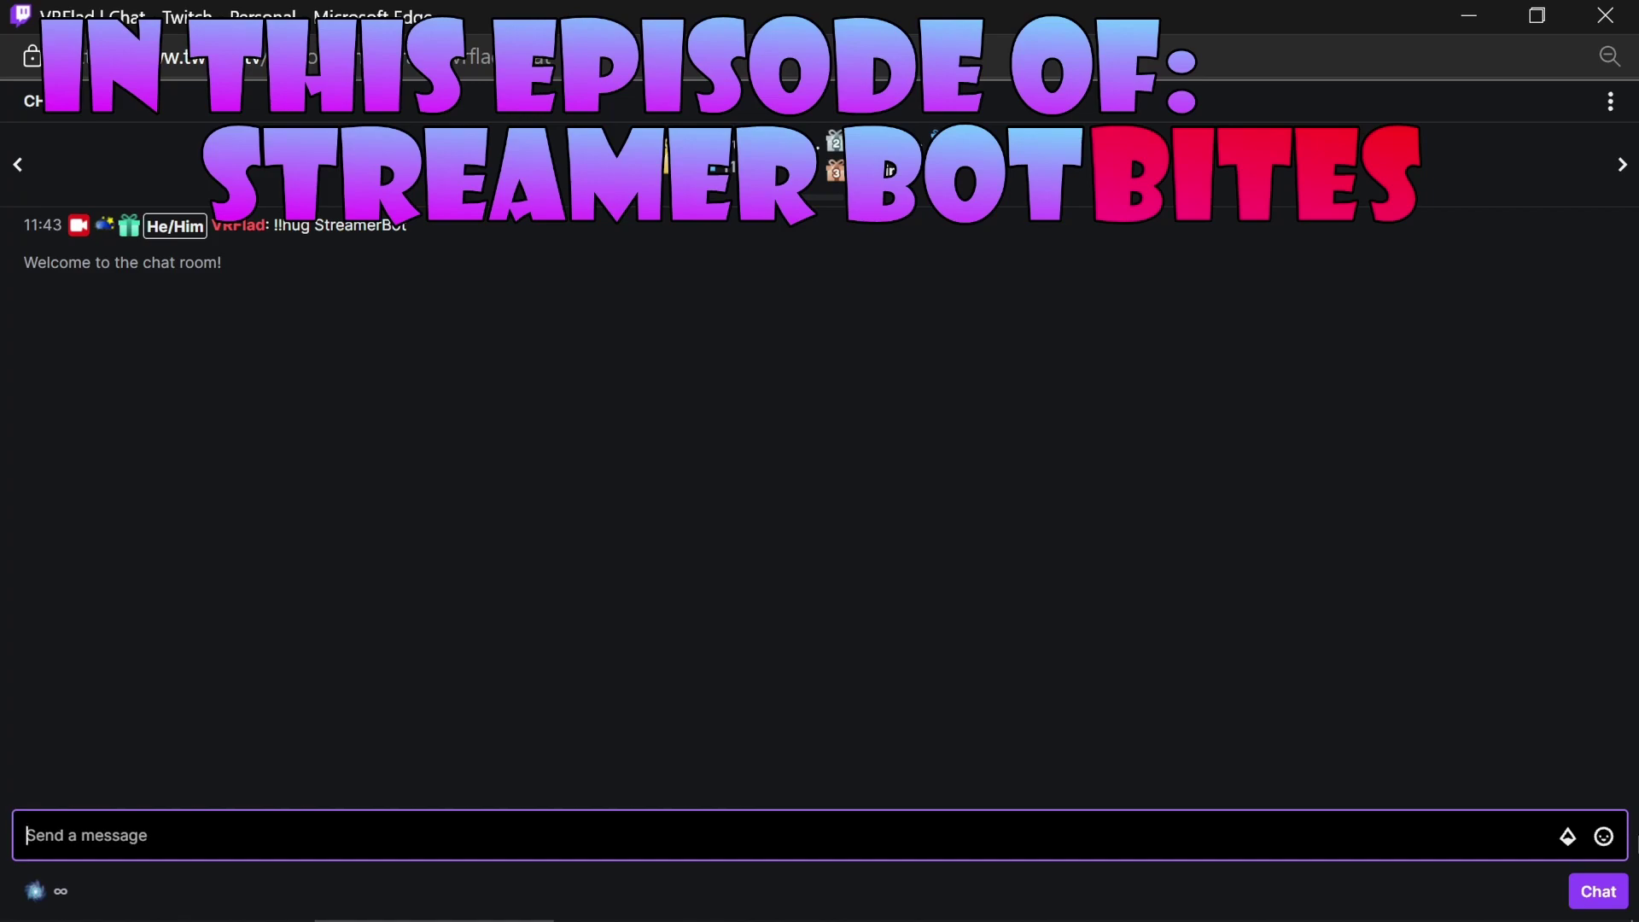
# Step: Send !hug Streamerbot and !cuddle Streamerbot in Twitch chat
pyautogui.write('!hug Streamerbot')
pyautogui.press('Return')
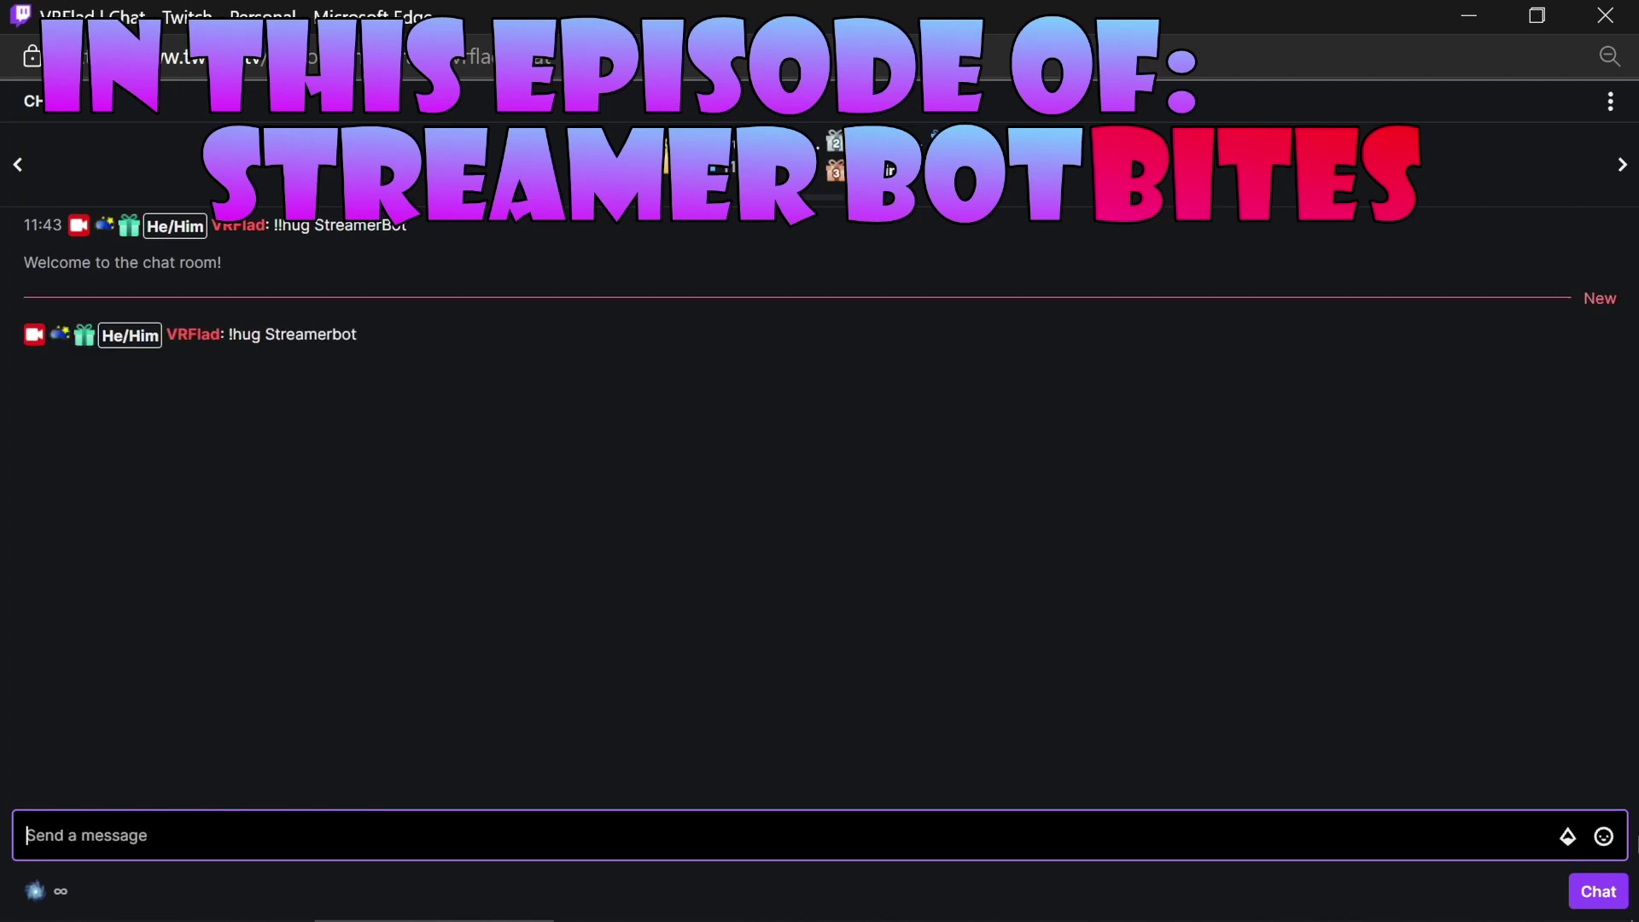
pyautogui.write('!cu')
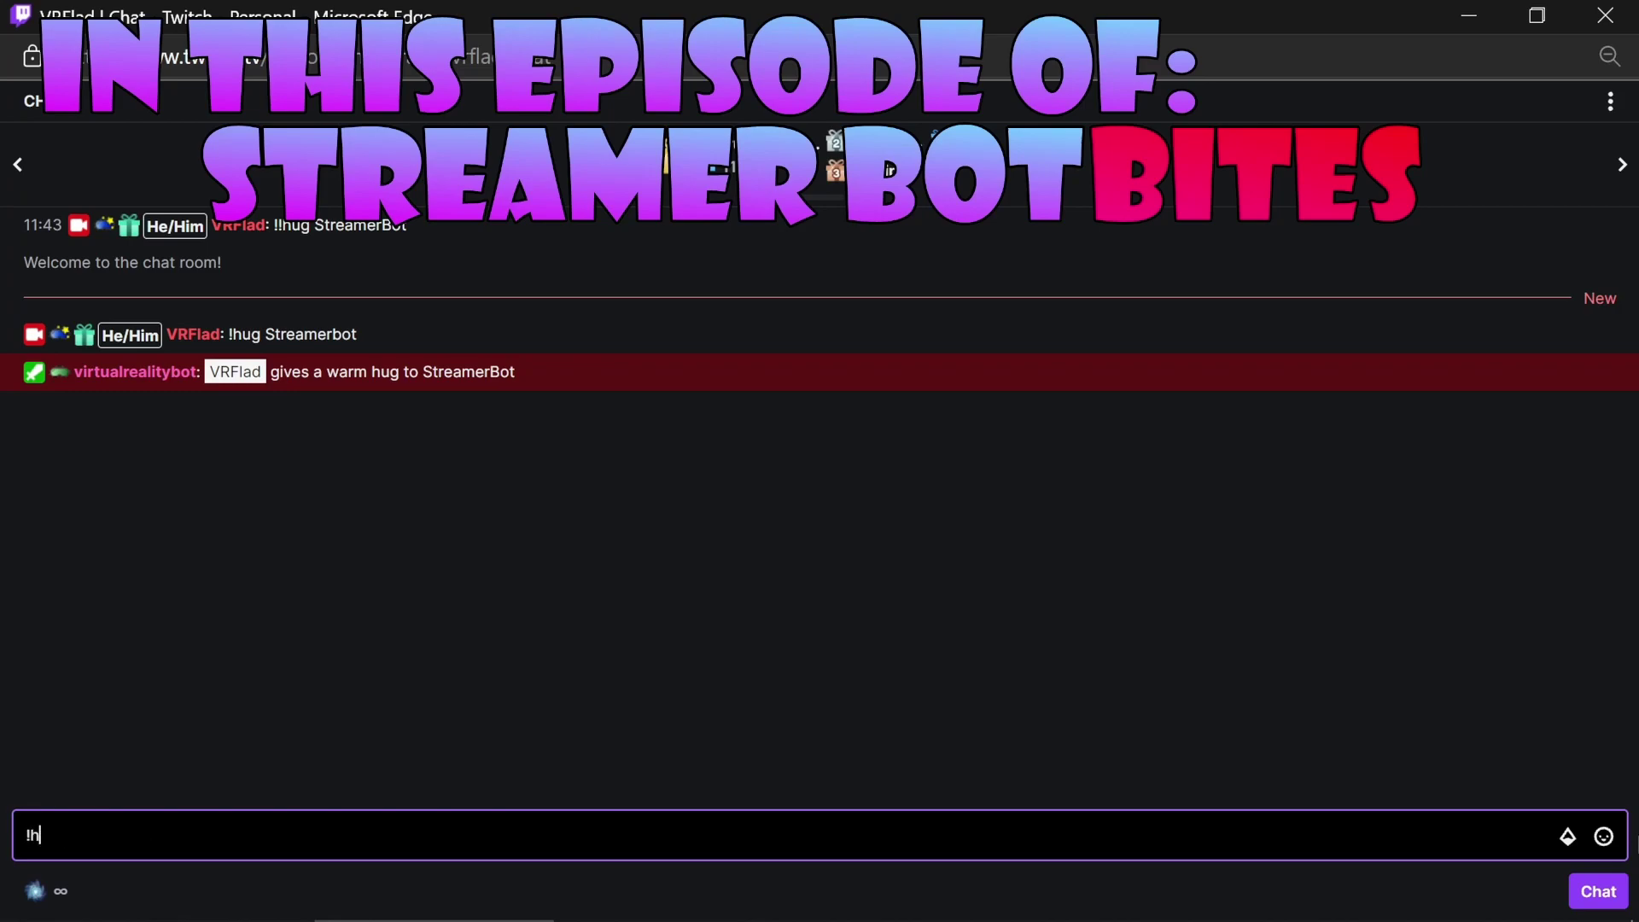
pyautogui.write('ddle Streamerbot')
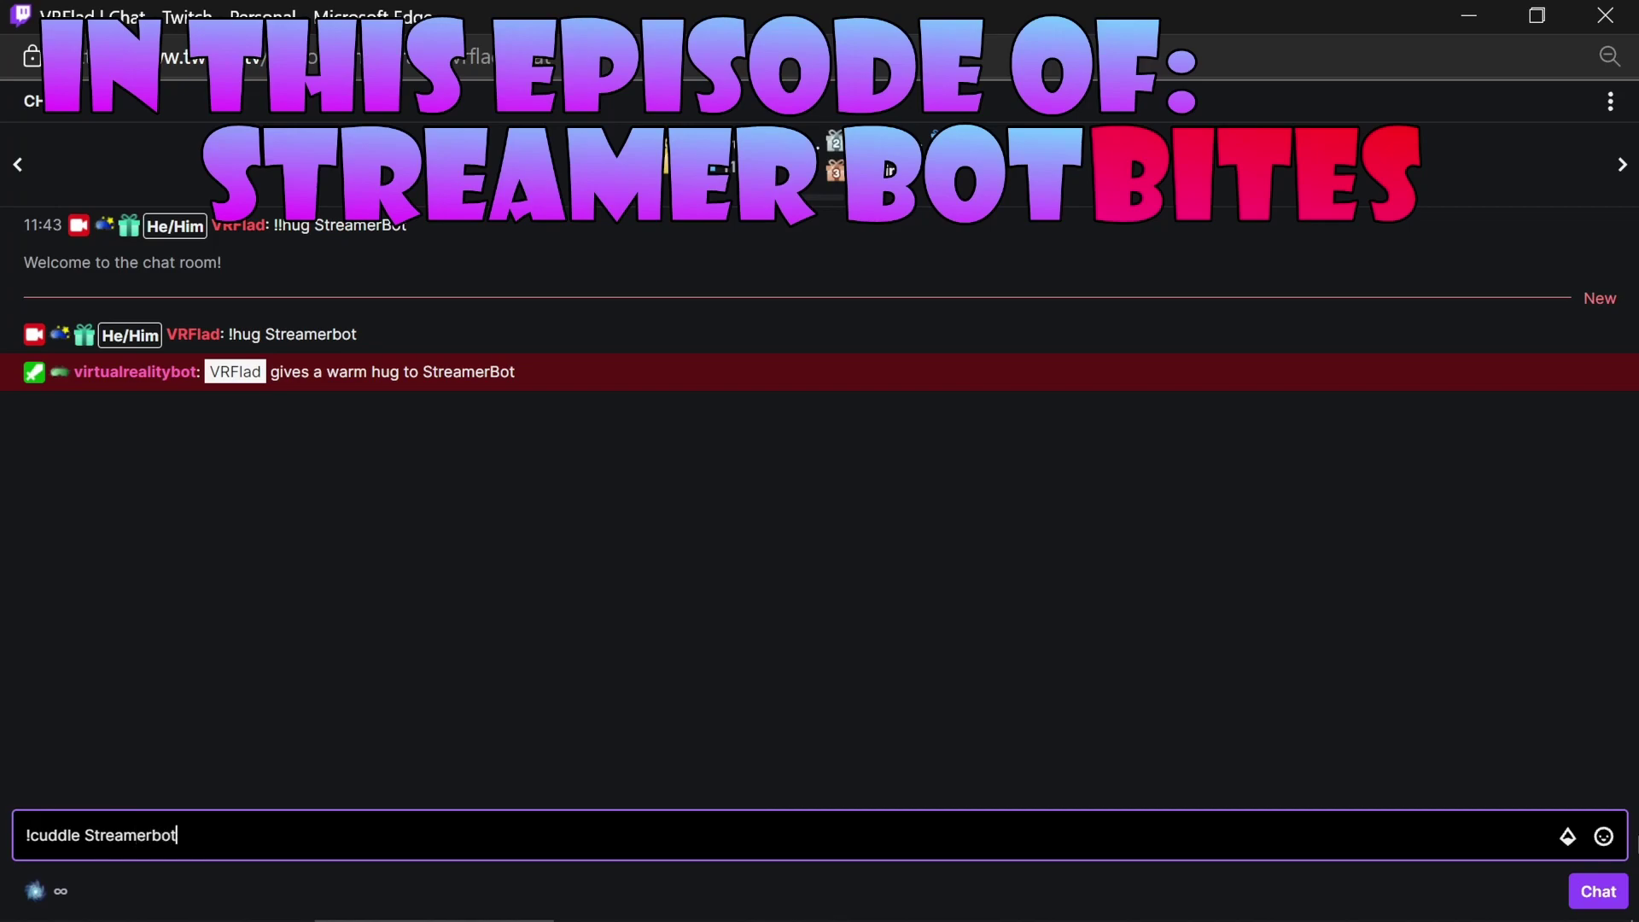
pyautogui.press('Return')
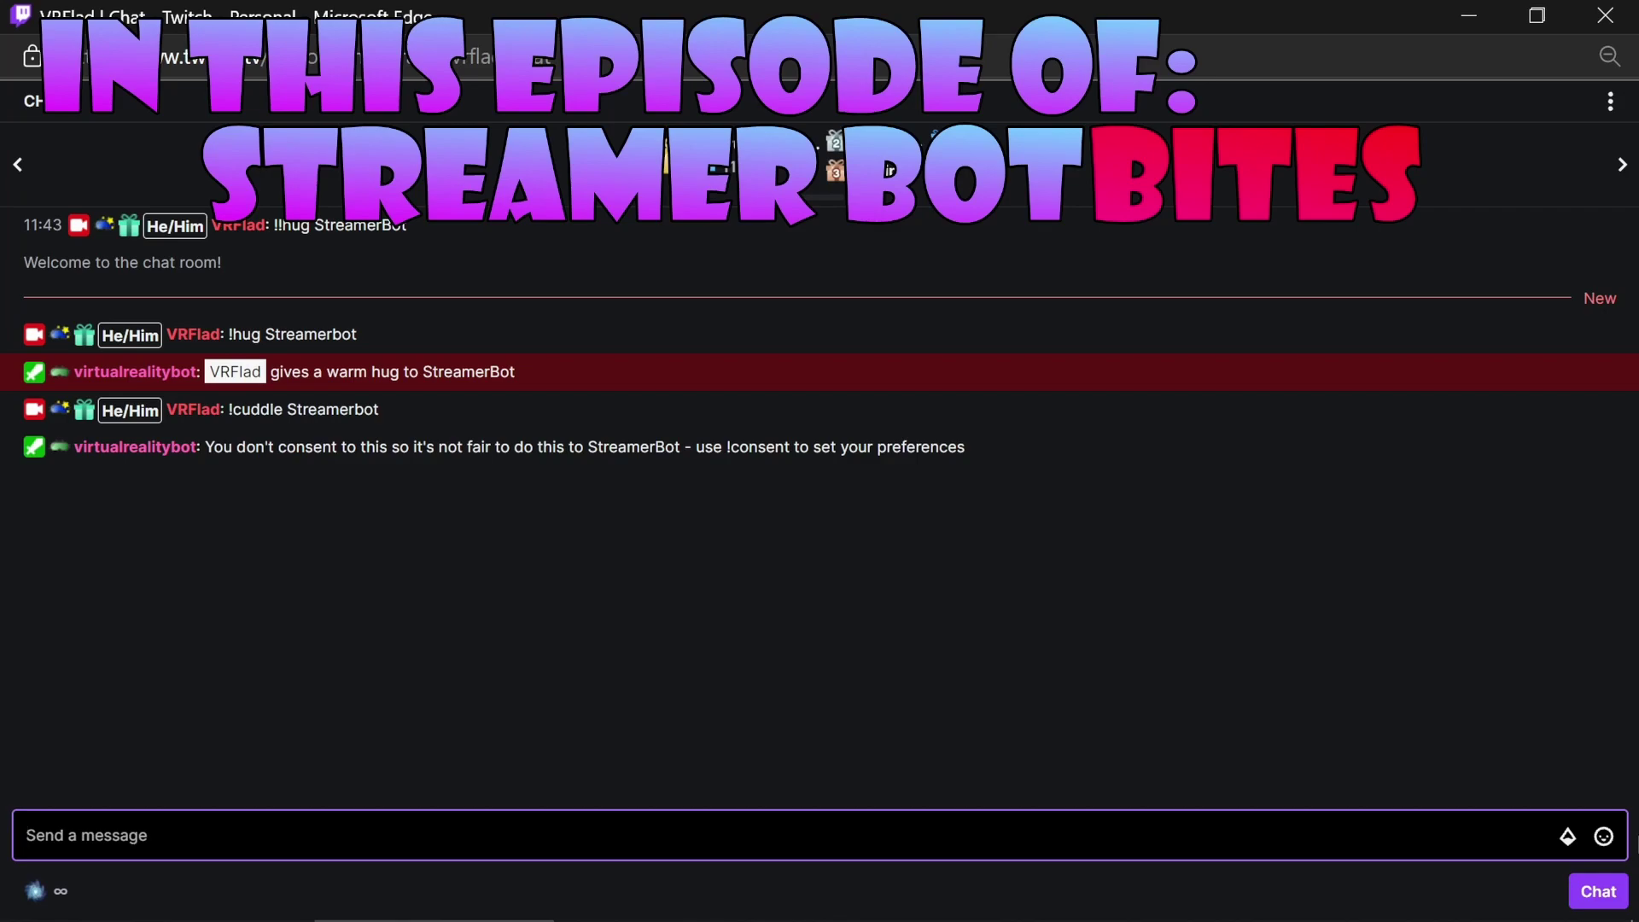
# Step: Send !consent, !consent cuddle and !consent all to check and allow emotes
pyautogui.write('!consent')
pyautogui.press('Return')
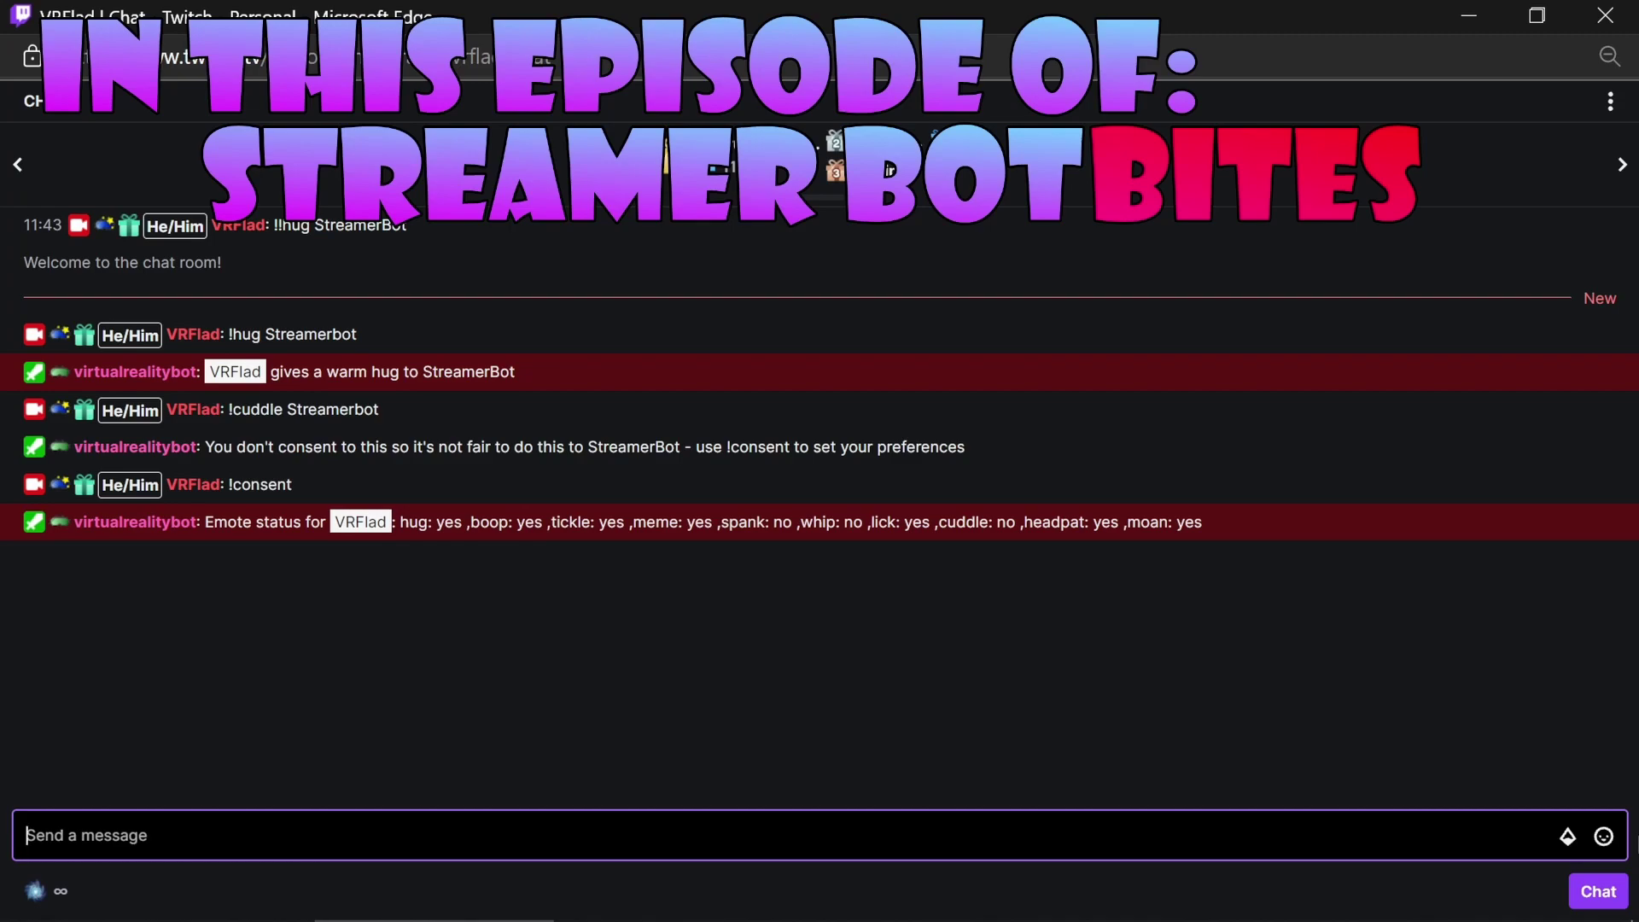
pyautogui.write('!consent cudd')
pyautogui.press('BackSpace')
pyautogui.press('BackSpace')
pyautogui.write('ddle')
pyautogui.press('Return')
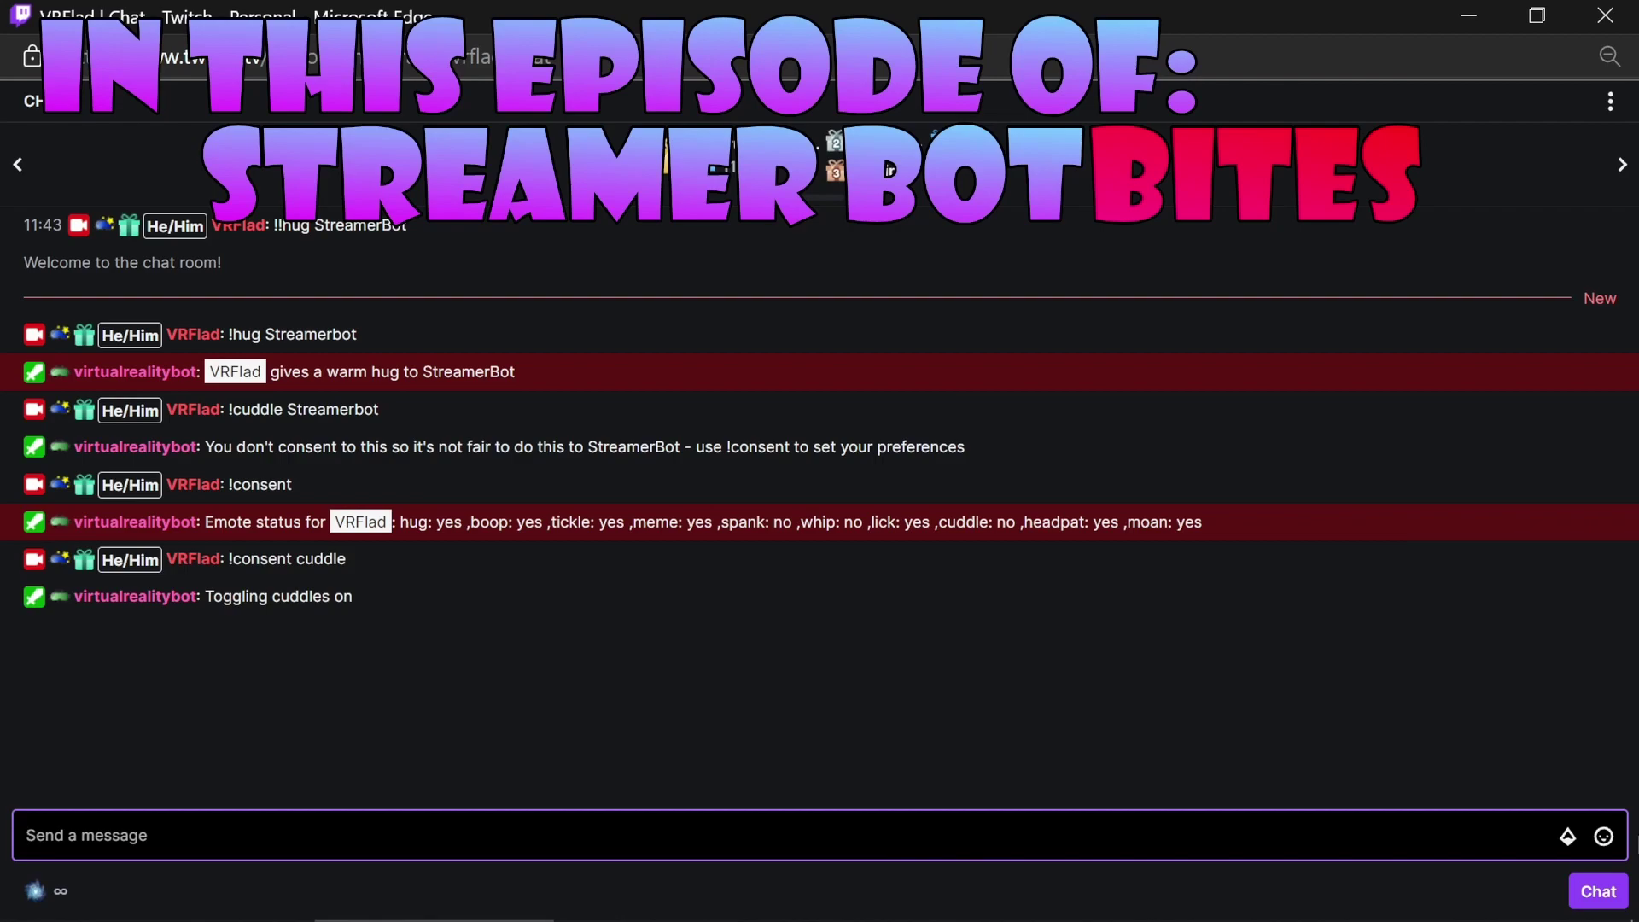
pyautogui.write('!consent all')
pyautogui.press('Return')
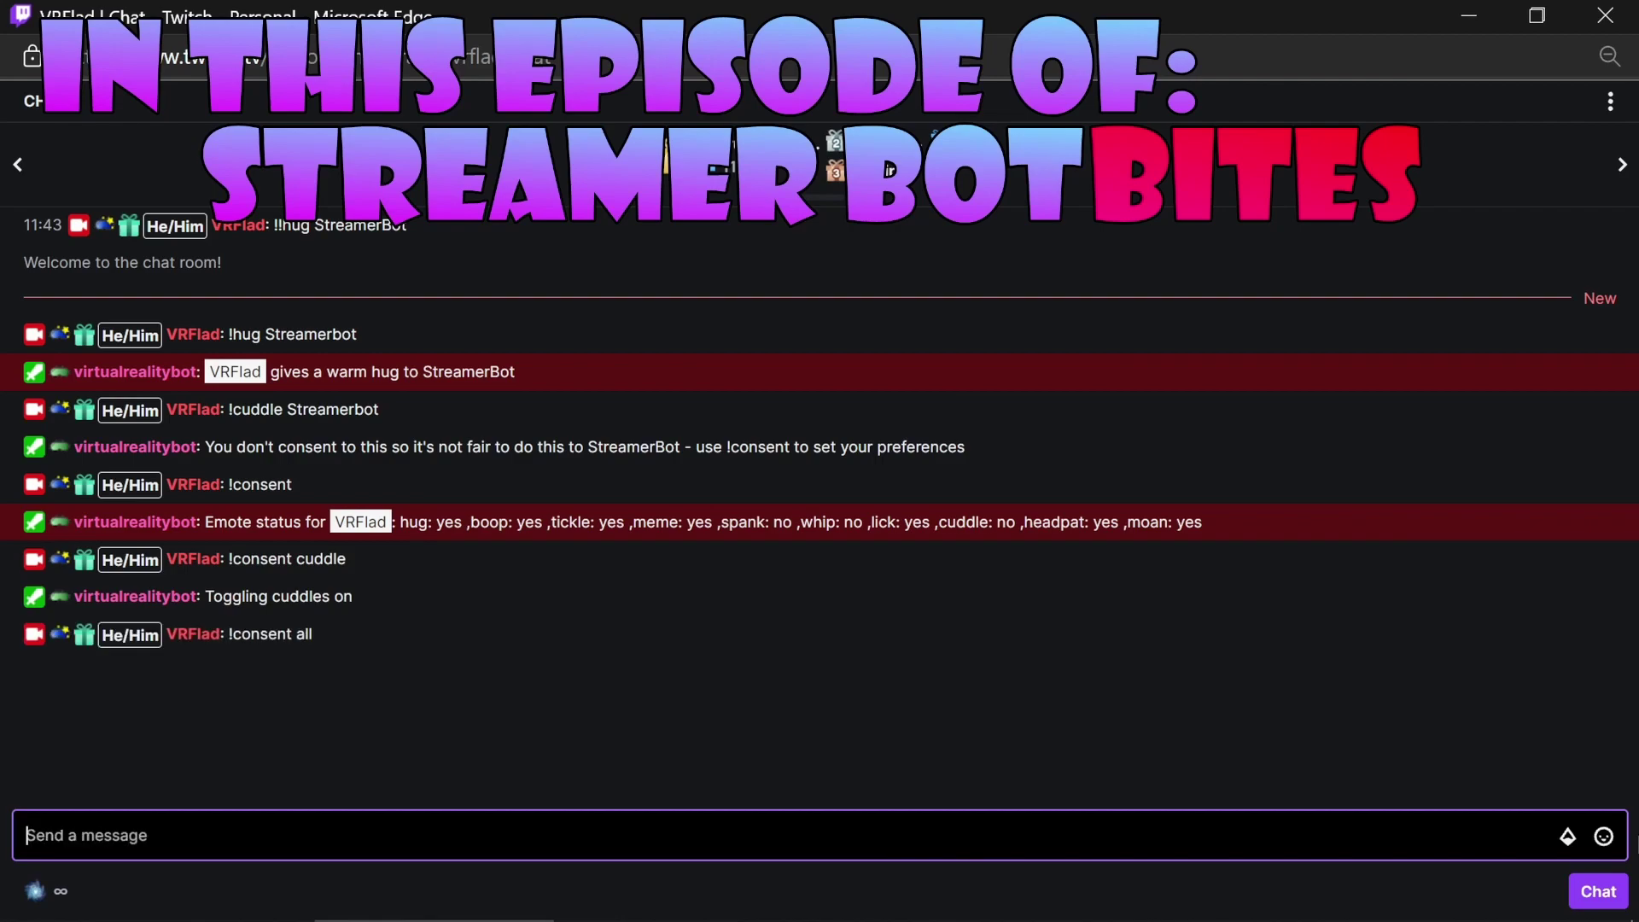
pyautogui.write('!consent')
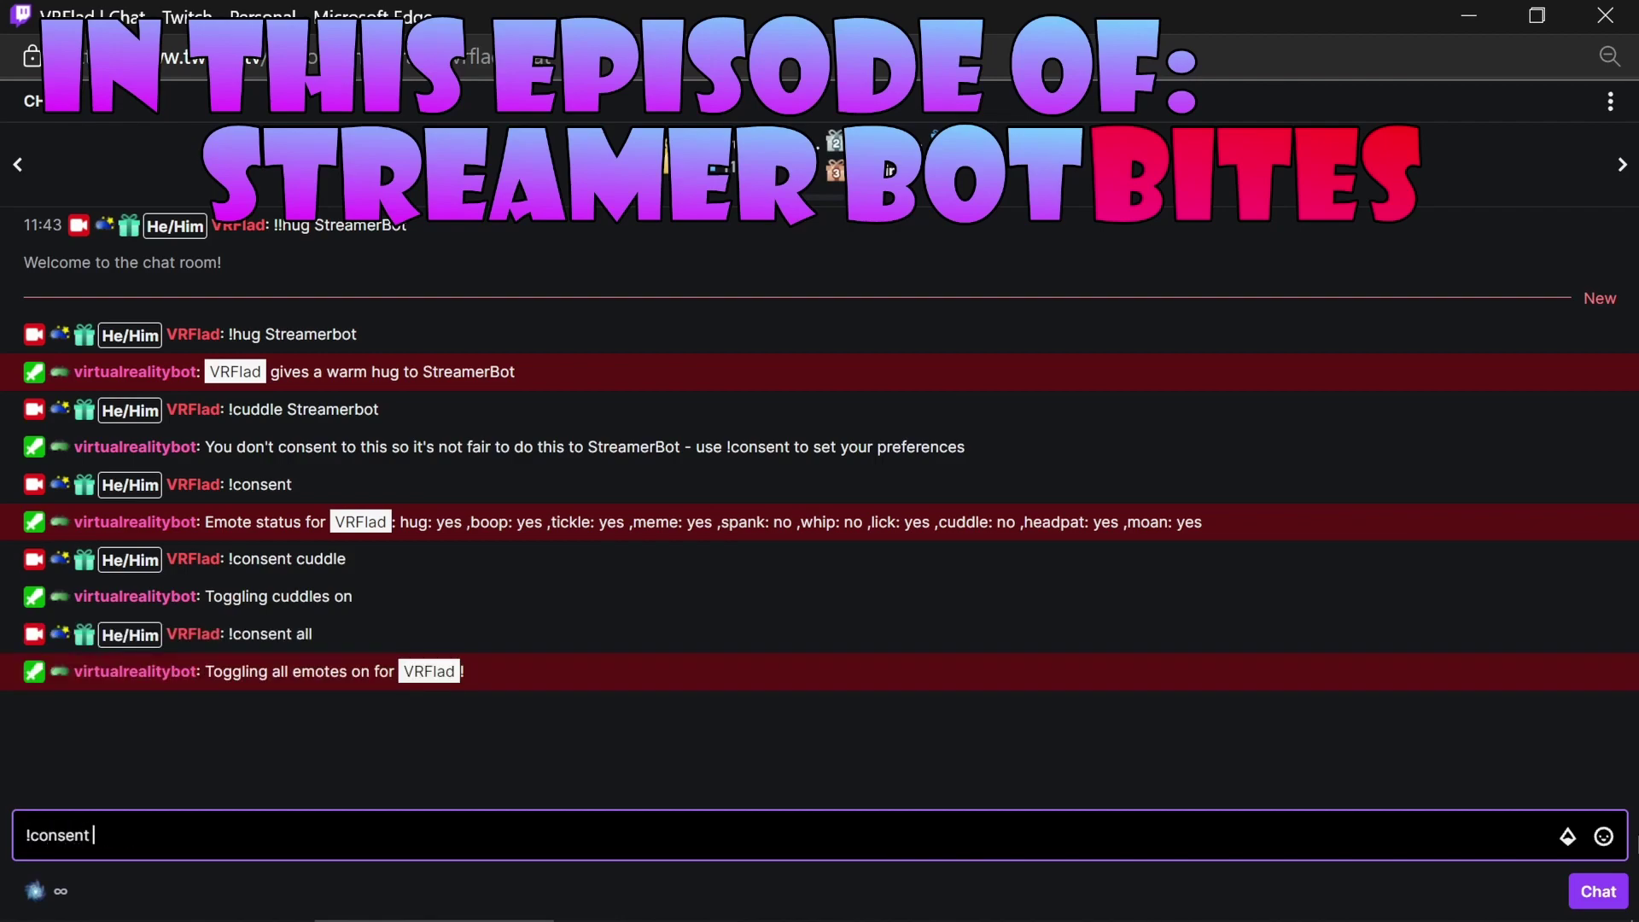
# Step: Send !cuddle streamerbot again now that all emotes are allowed
pyautogui.press('BackSpace')
pyautogui.press('BackSpace')
pyautogui.press('BackSpace')
pyautogui.press('BackSpace')
pyautogui.press('BackSpace')
pyautogui.press('BackSpace')
pyautogui.press('BackSpace')
pyautogui.write('uddle streamerbot')
pyautogui.press('Return')
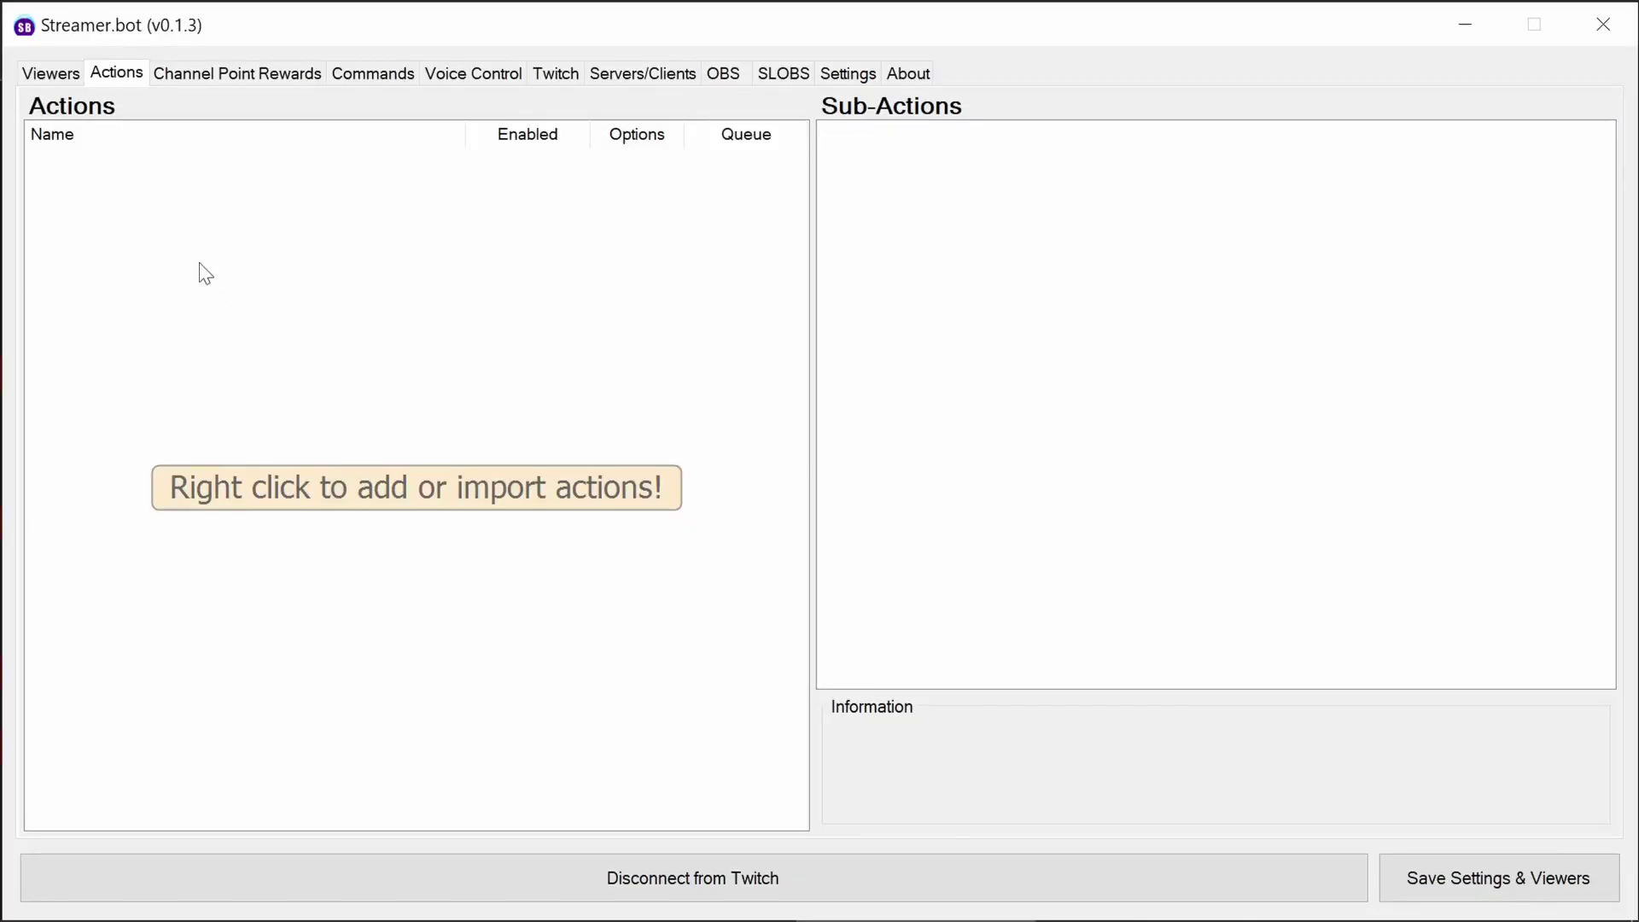
# Step: Paste the 'Chat actions with permission' import string and import its 14 chat actions
pyautogui.rightClick(106, 196)
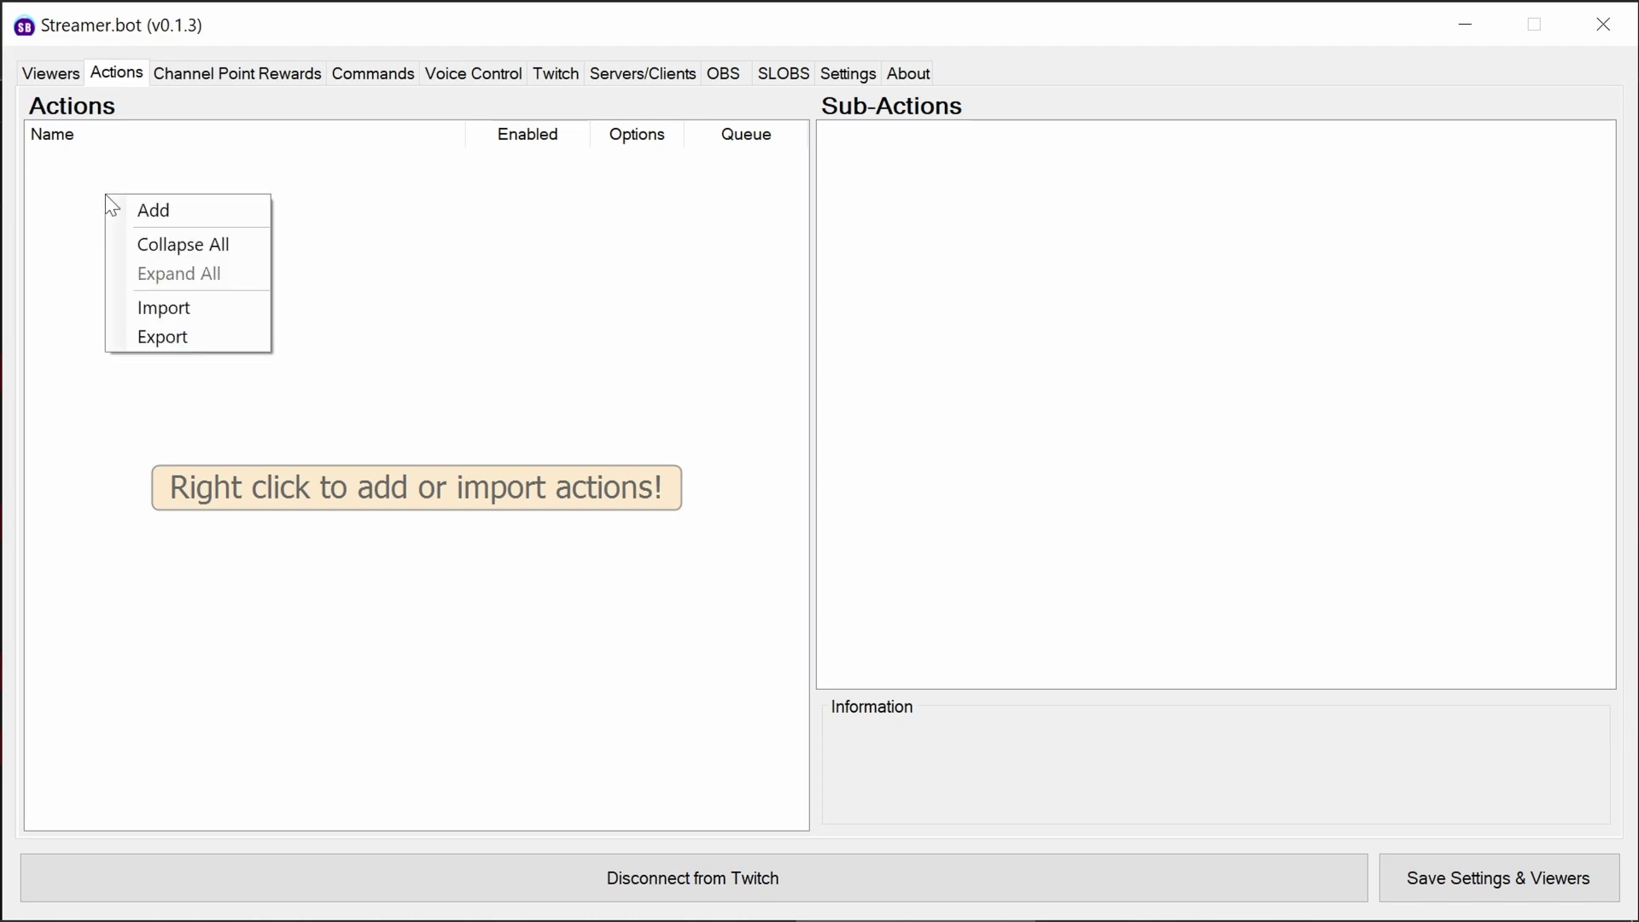
pyautogui.click(175, 311)
pyautogui.rightClick(359, 261)
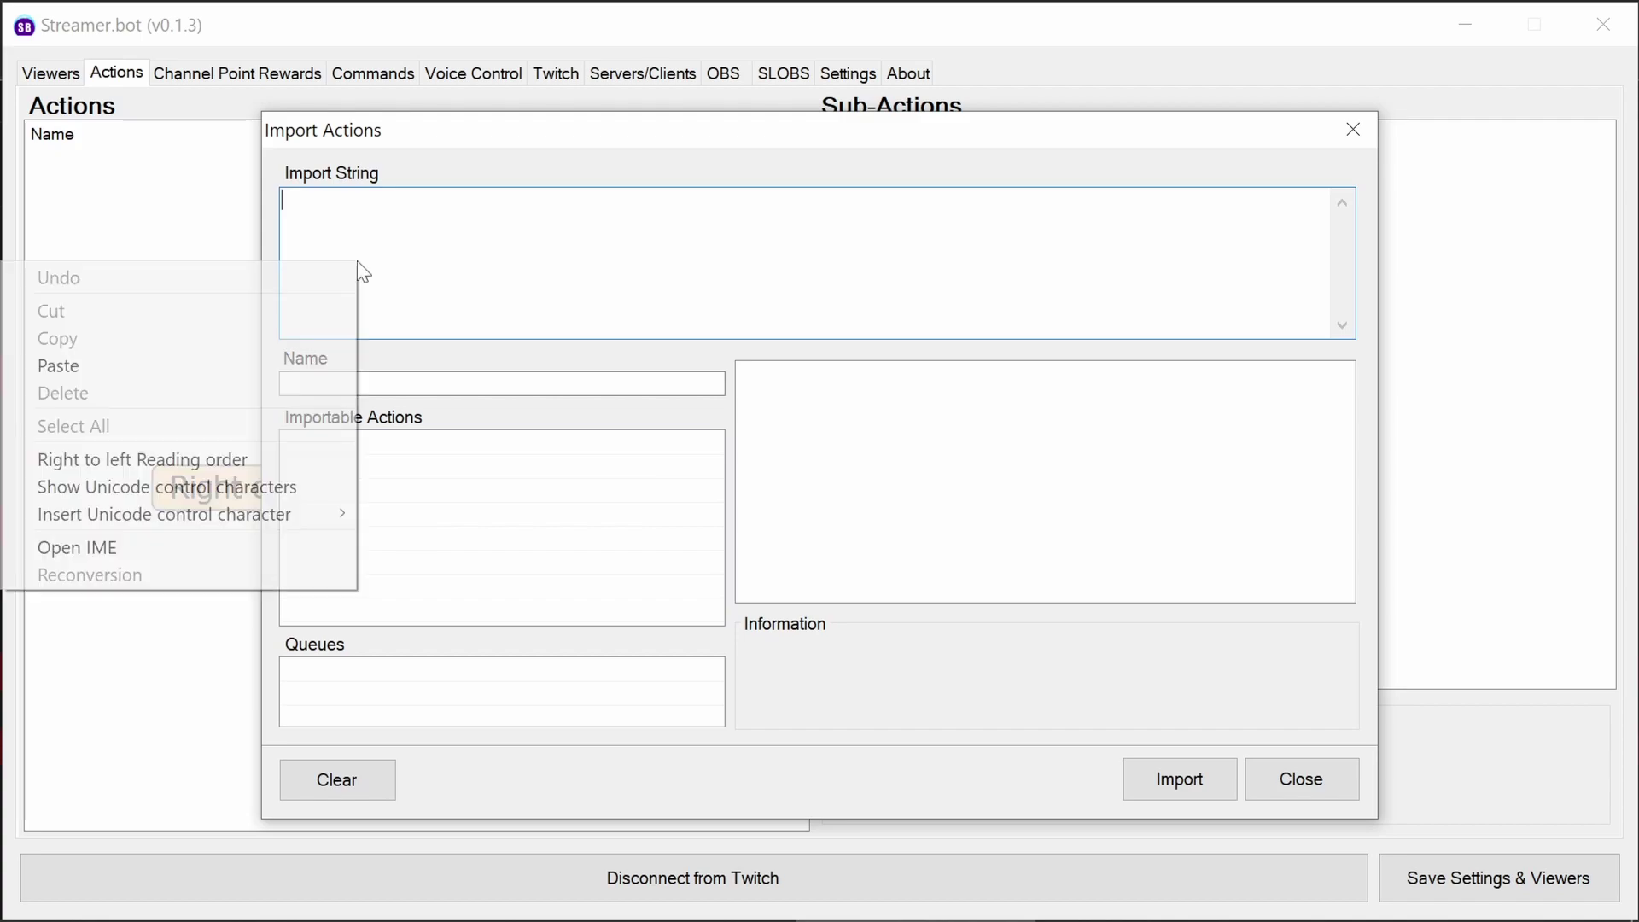
pyautogui.click(217, 378)
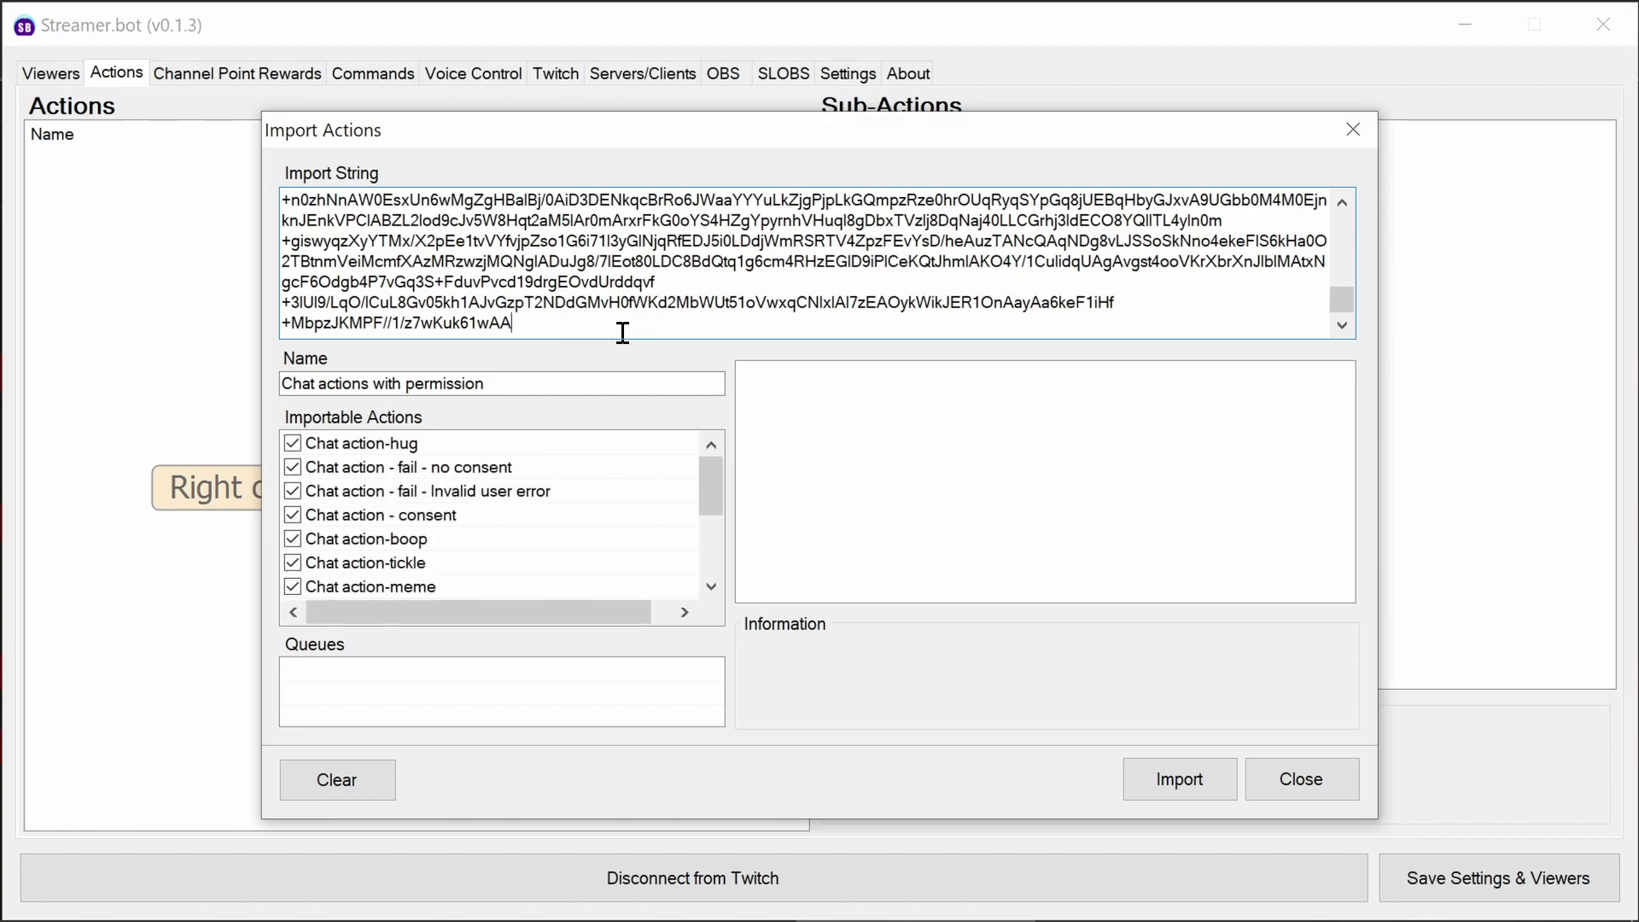
pyautogui.scroll(-3, 392, 508)
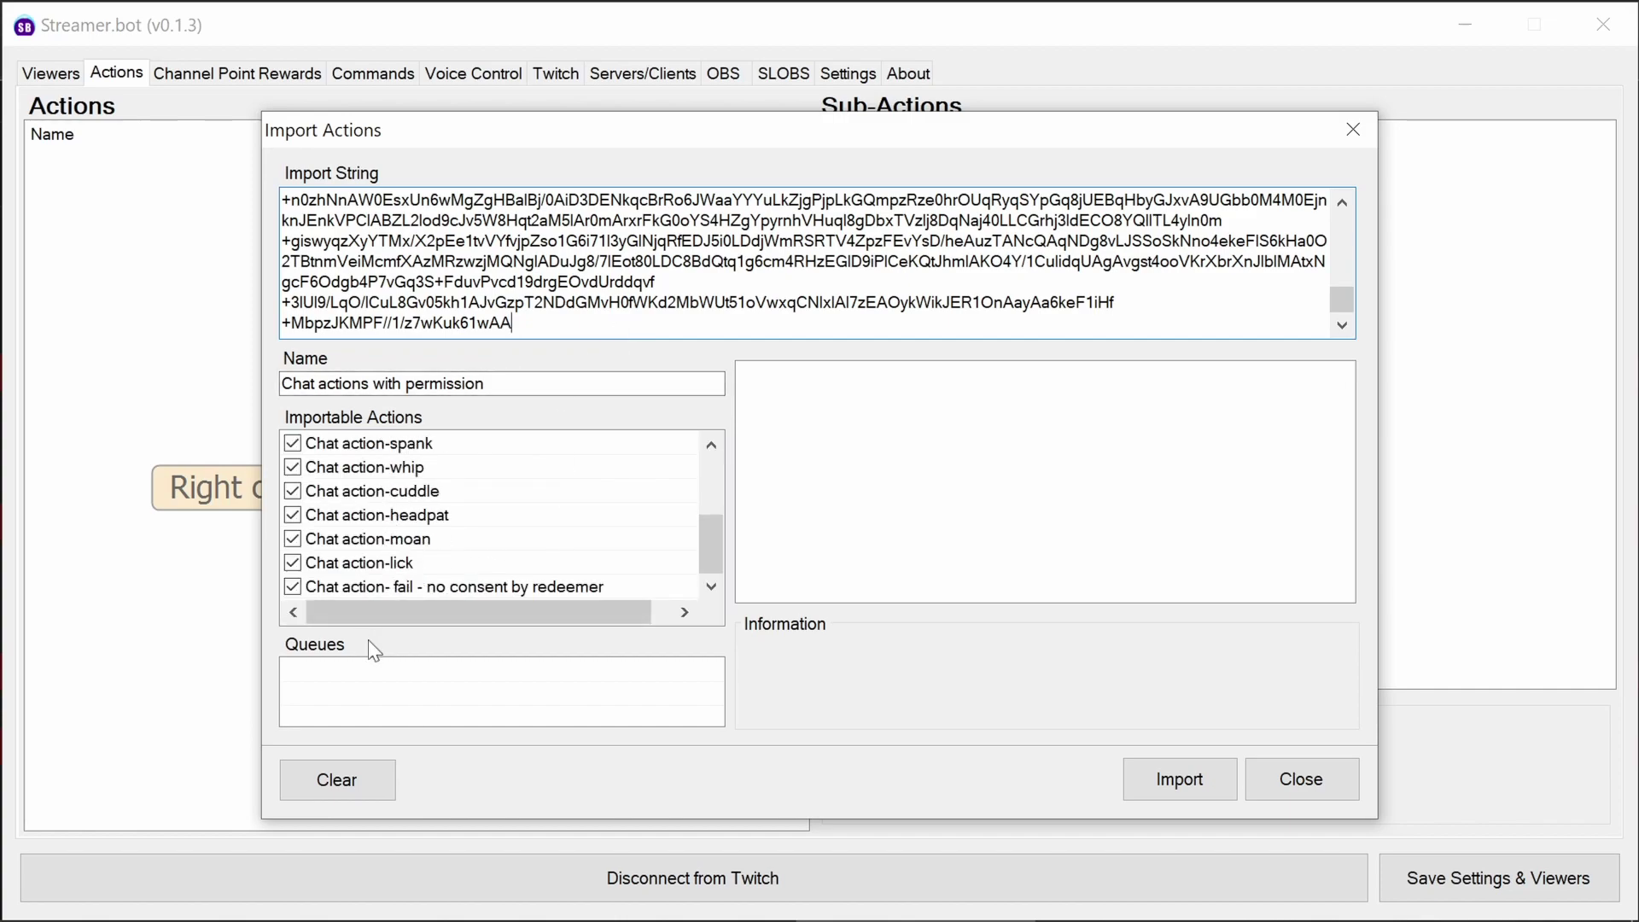
pyautogui.click(1209, 784)
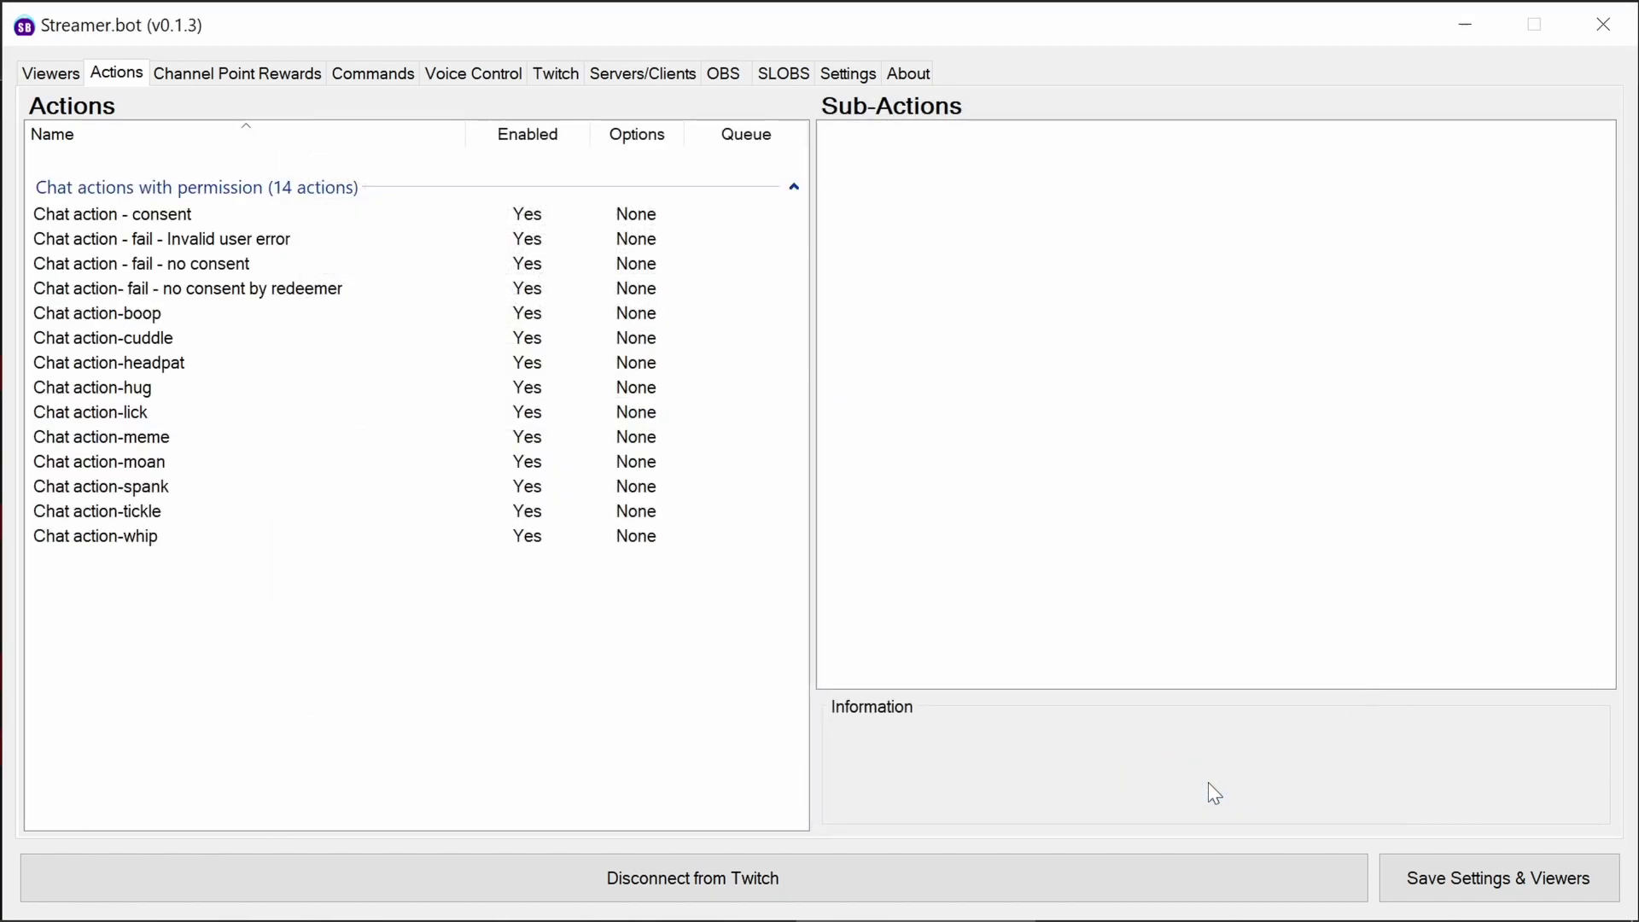
# Step: Inspect the sub-actions of Chat action - consent and Chat action-boop, then show the empty Commands list
pyautogui.click(175, 218)
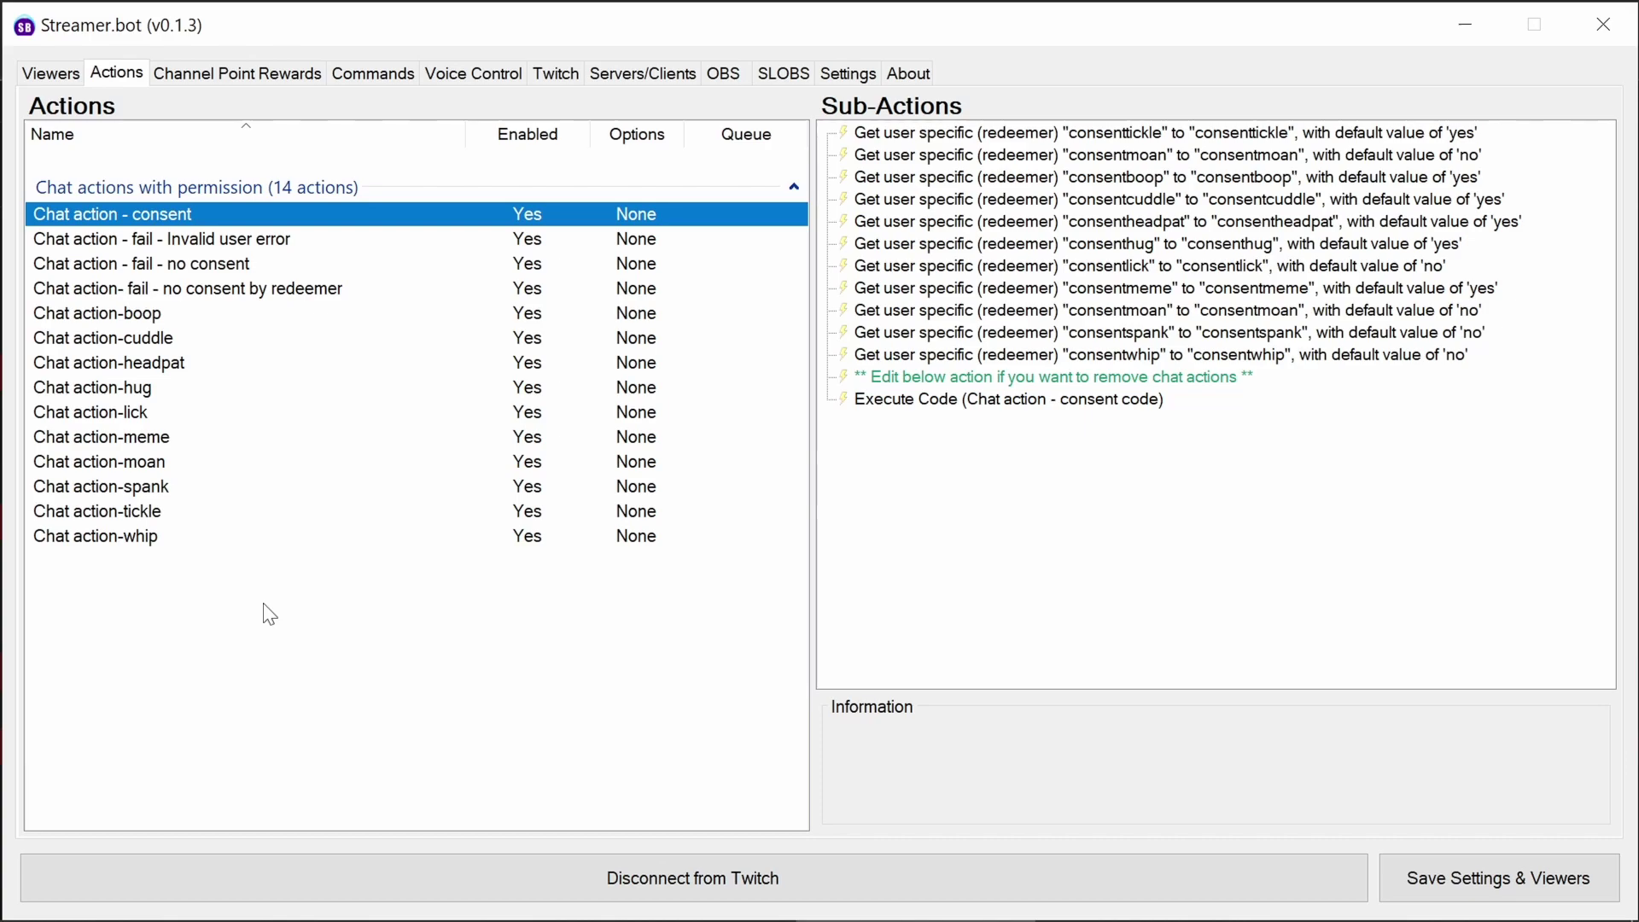
pyautogui.click(139, 318)
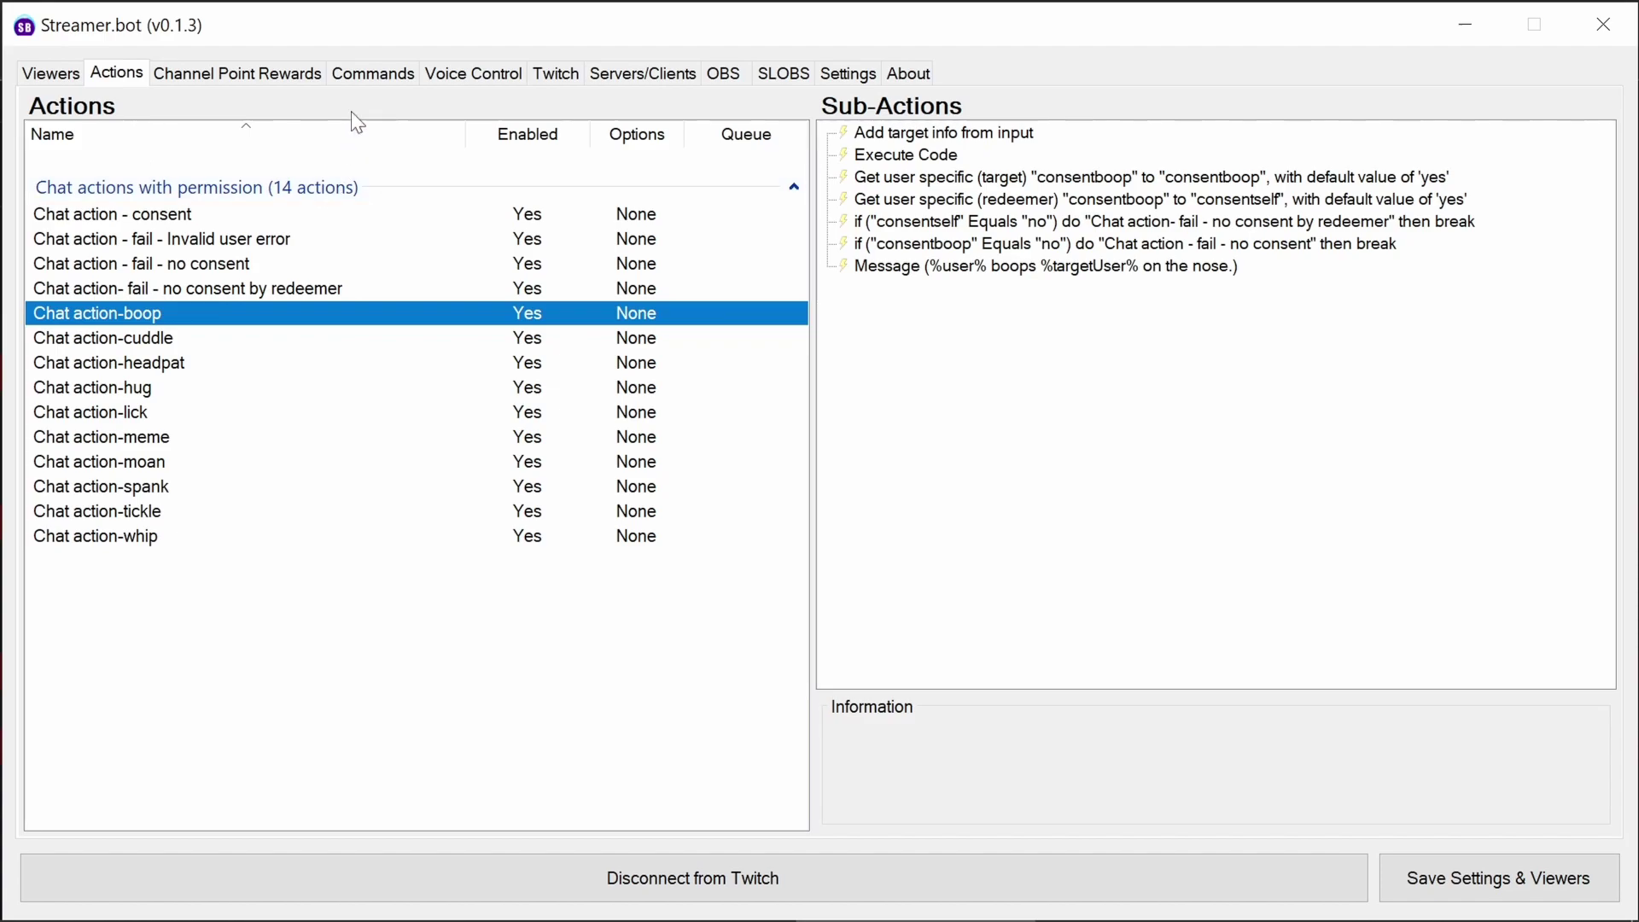
pyautogui.click(364, 78)
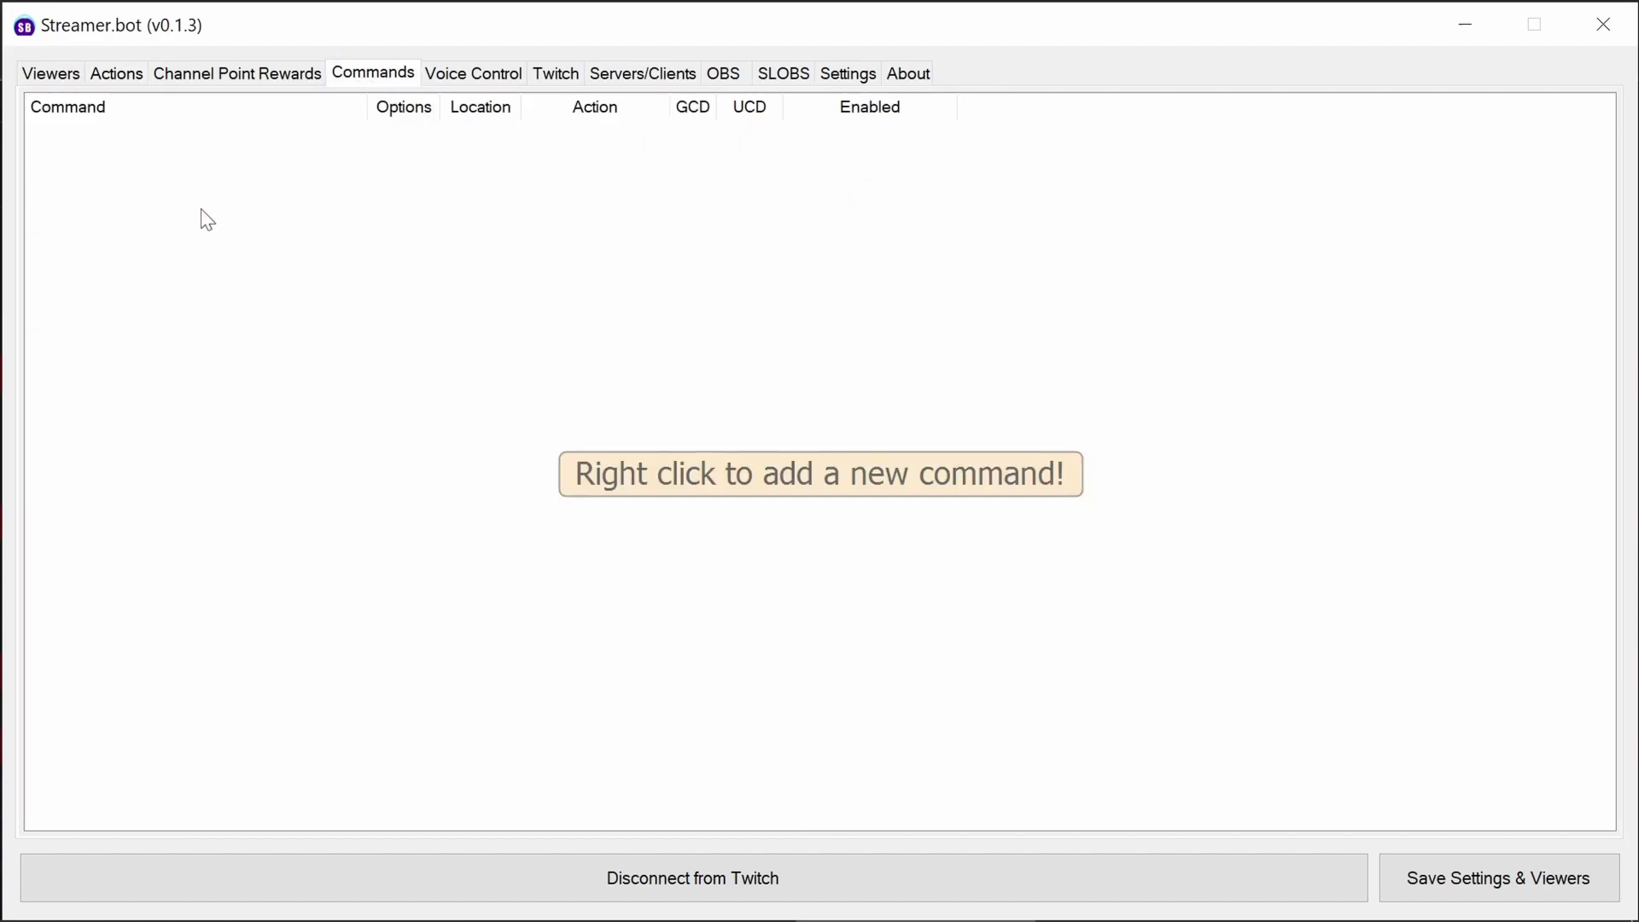
# Step: Add and save a !consent command linked to Chat action - consent with user cooldown 5
pyautogui.rightClick(161, 167)
pyautogui.click(187, 177)
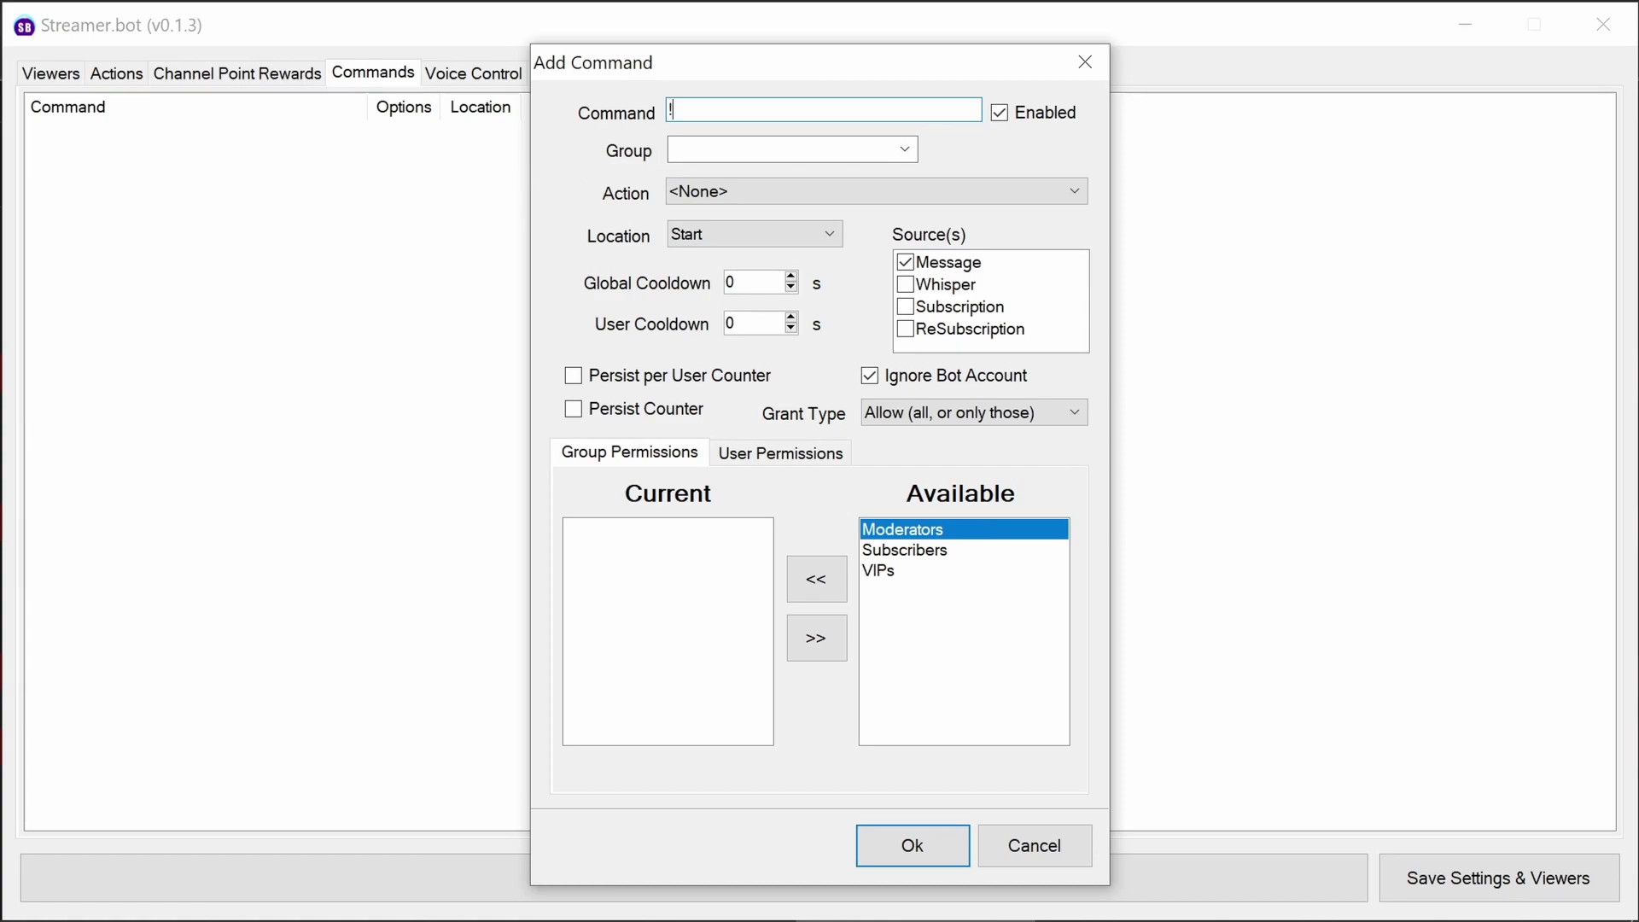
pyautogui.write('!cp')
pyautogui.press('BackSpace')
pyautogui.write('onsent')
pyautogui.click(780, 193)
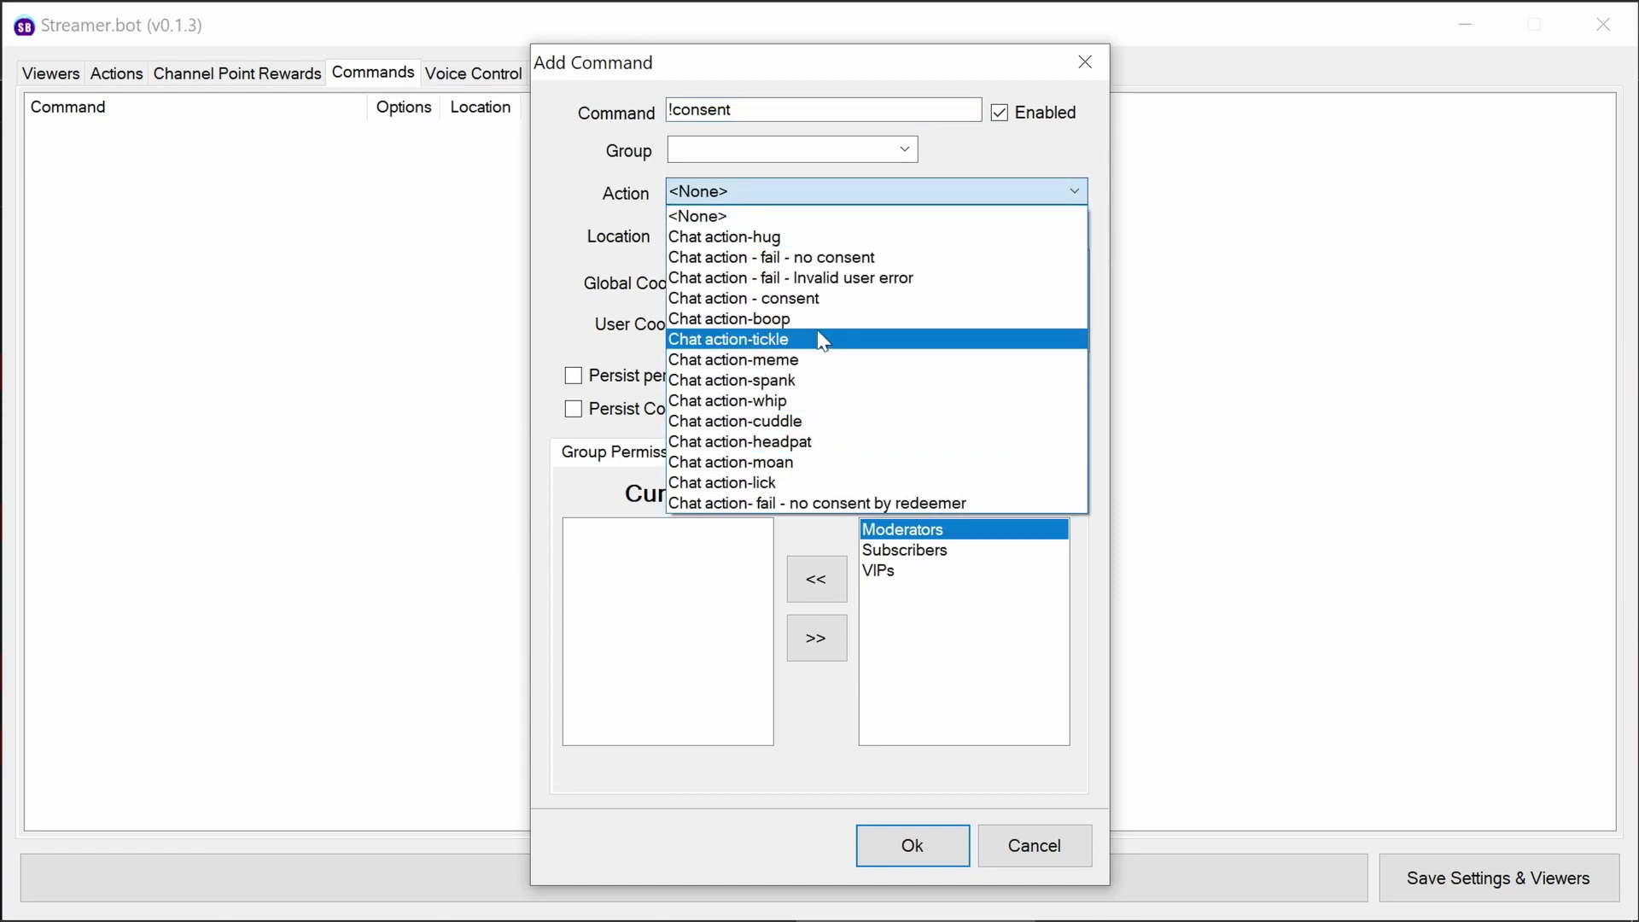
pyautogui.click(823, 299)
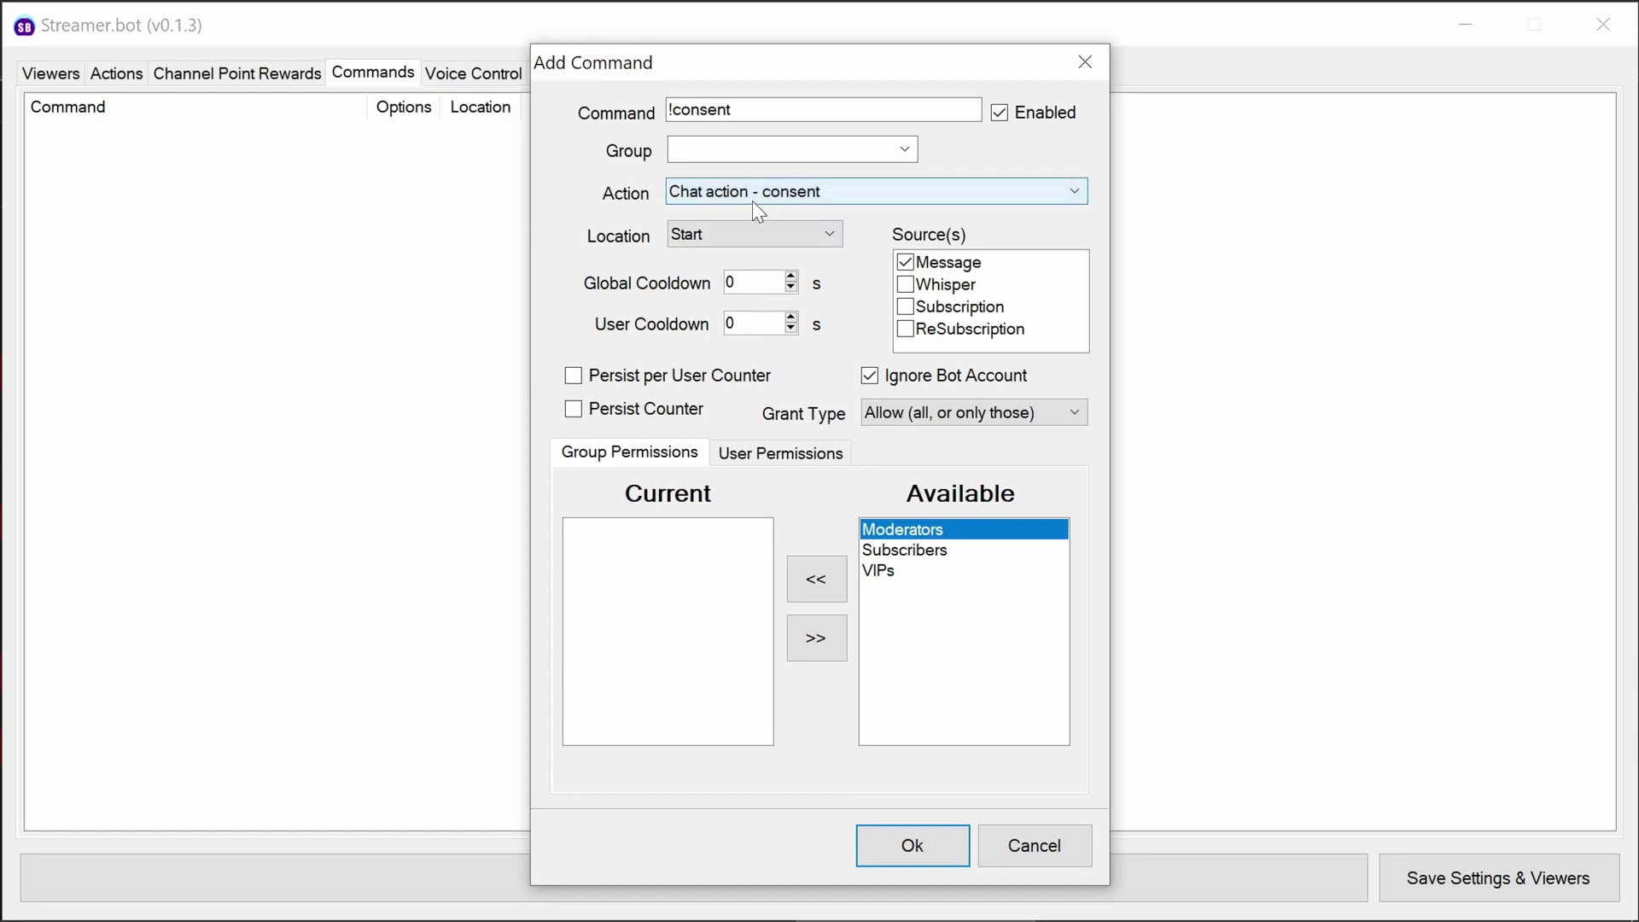
pyautogui.doubleClick(765, 323)
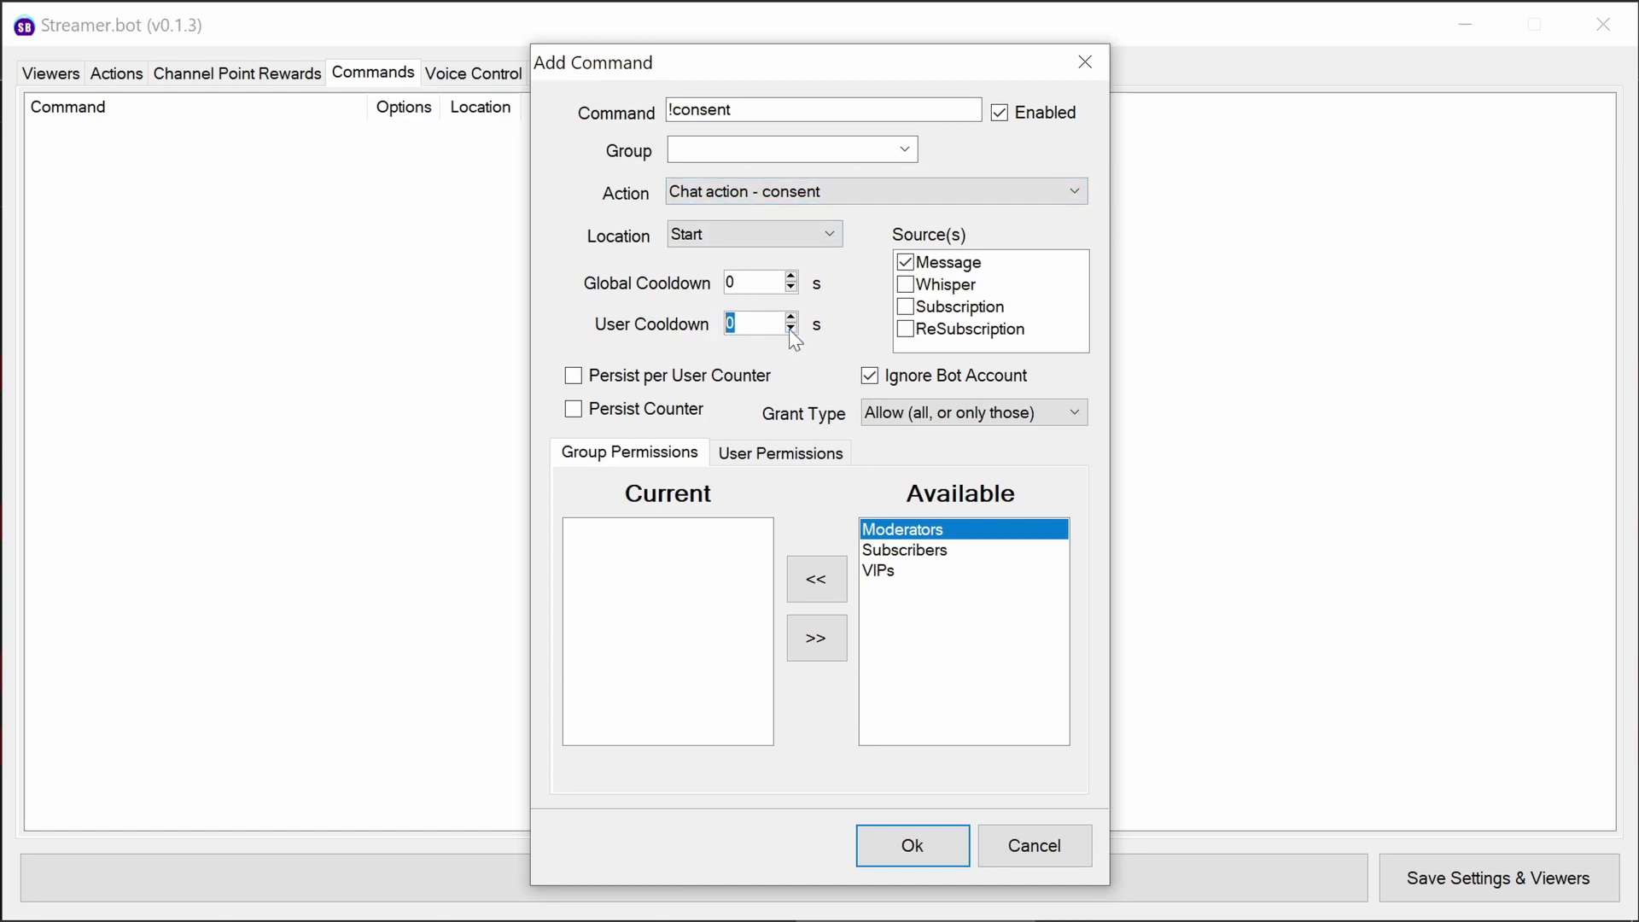
pyautogui.write('5')
pyautogui.click(939, 854)
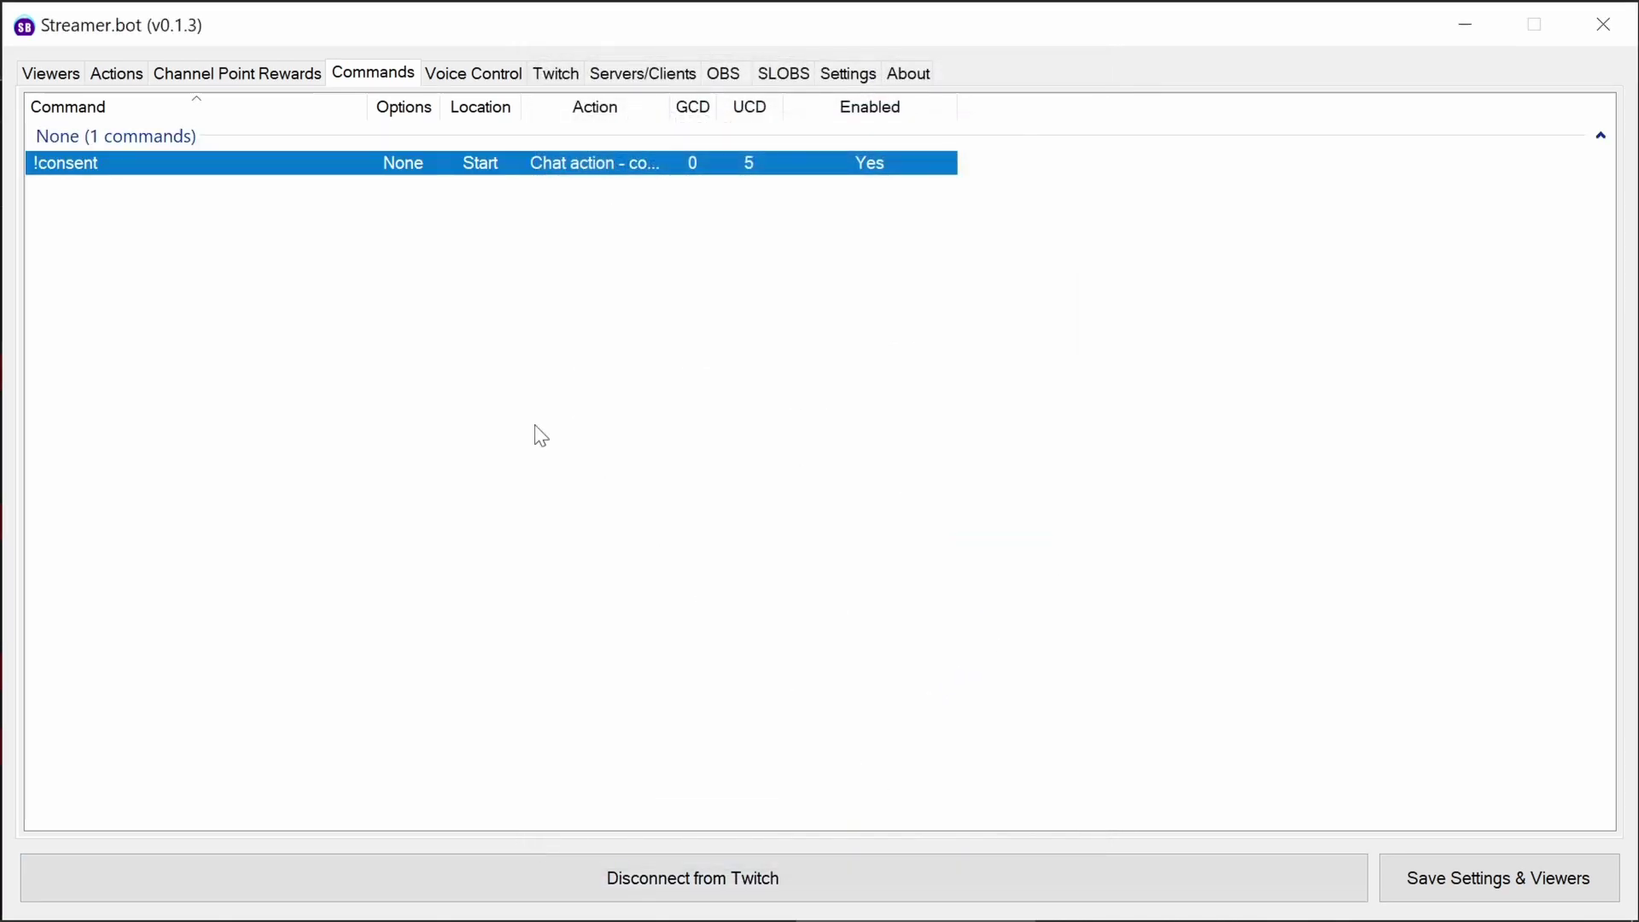
# Step: Add a !hug command that runs Chat action-hug with a 5-second user cooldown
pyautogui.rightClick(227, 256)
pyautogui.click(256, 259)
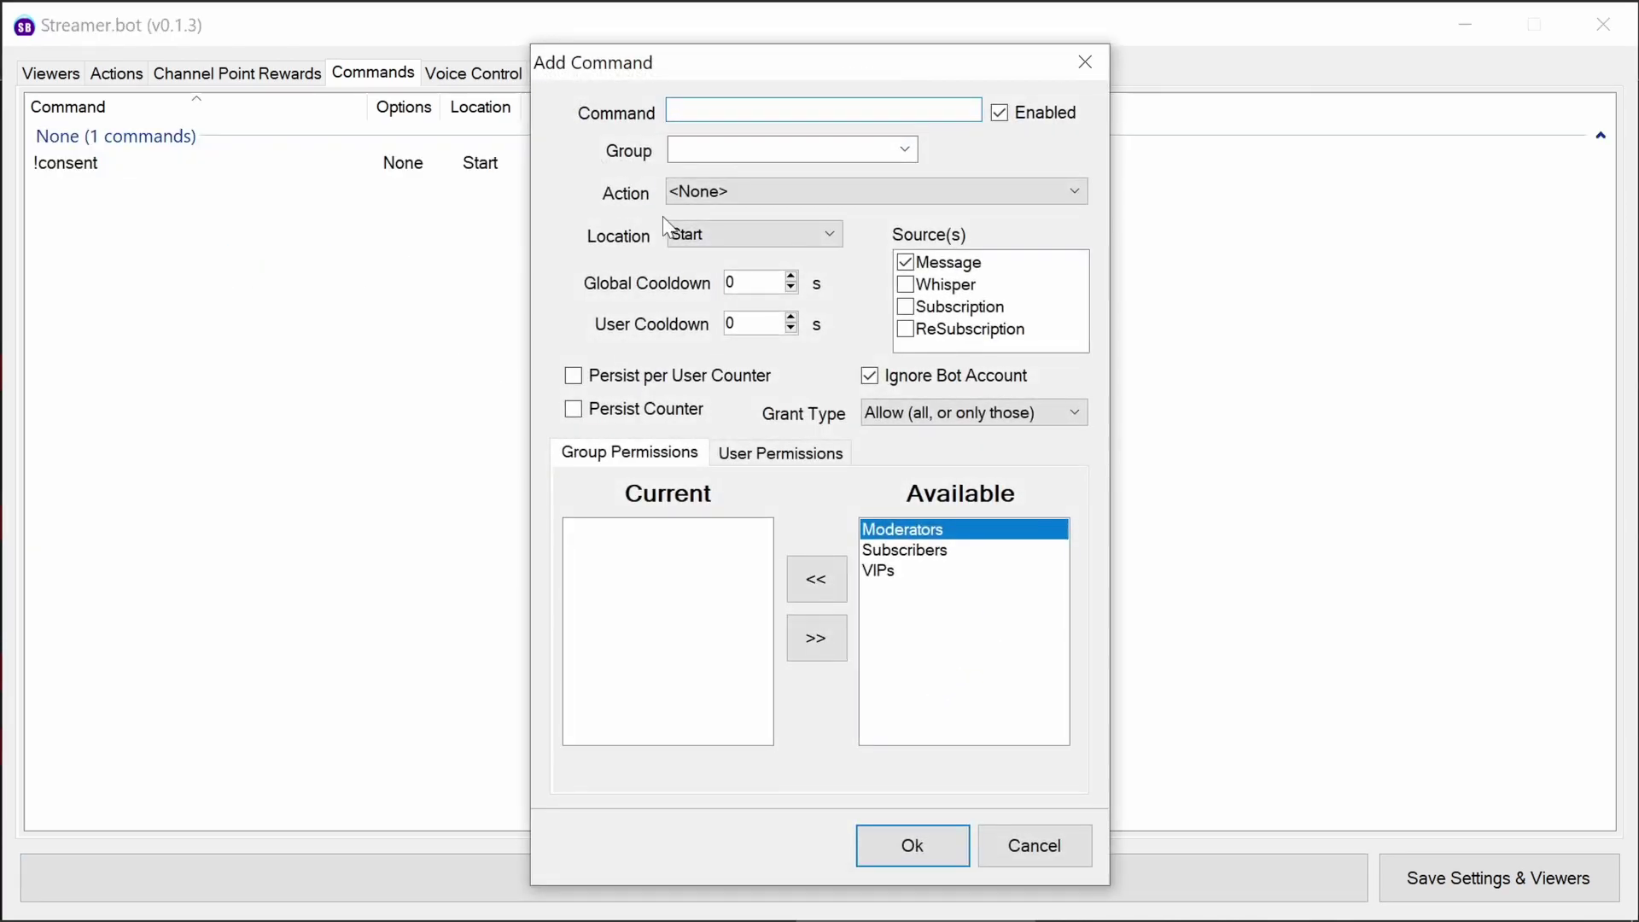
pyautogui.write('!hug')
pyautogui.click(828, 184)
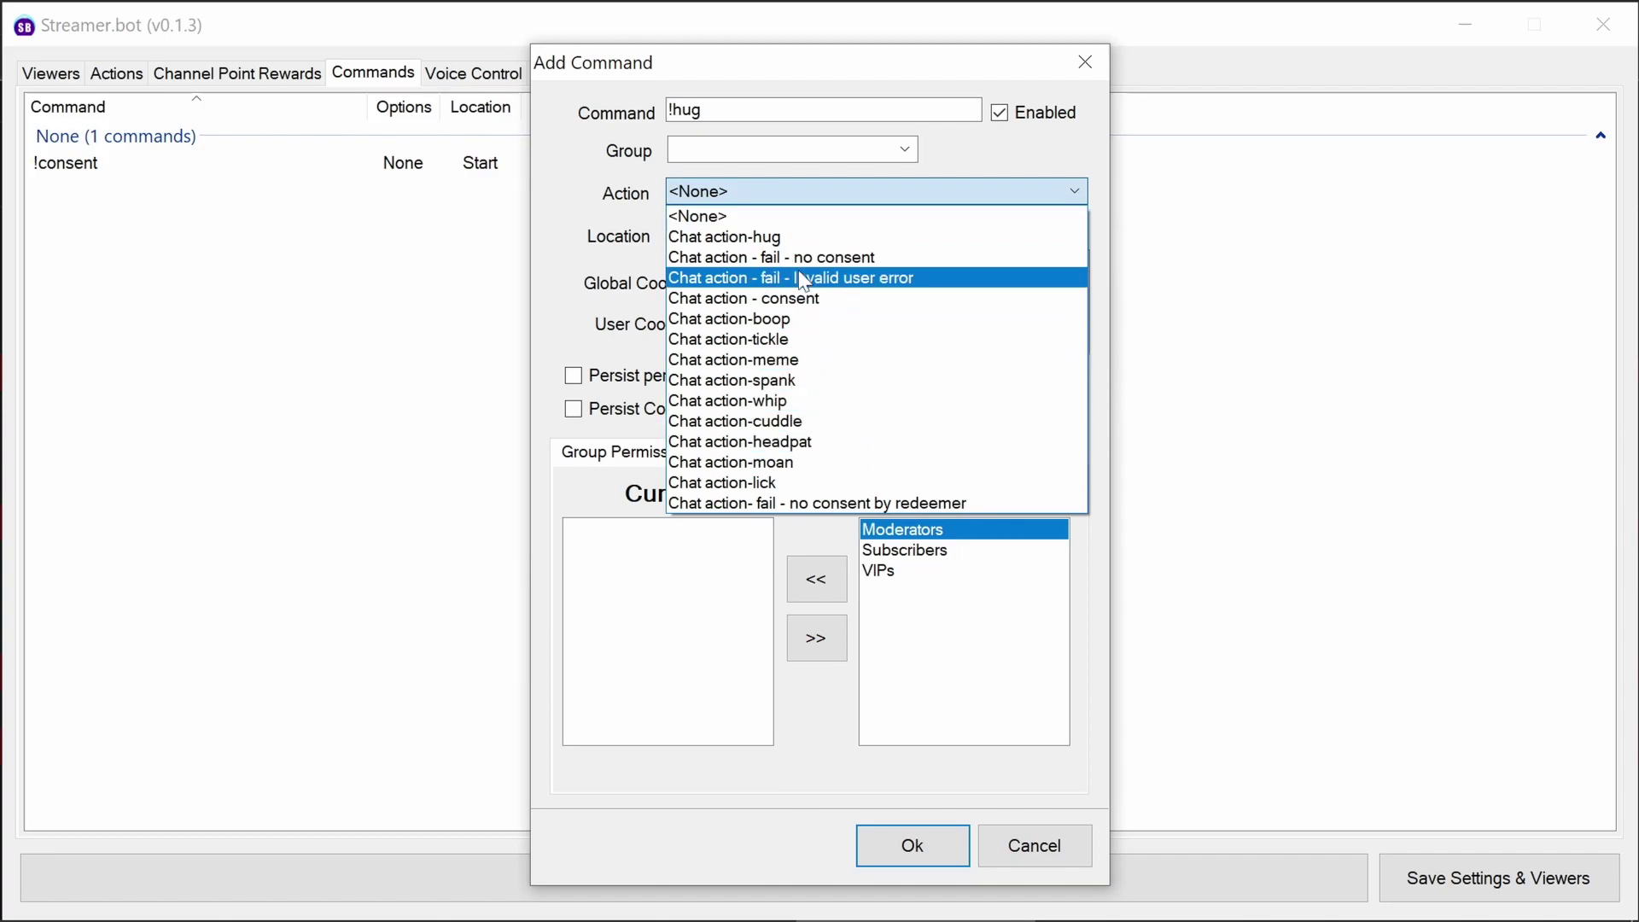
pyautogui.click(798, 237)
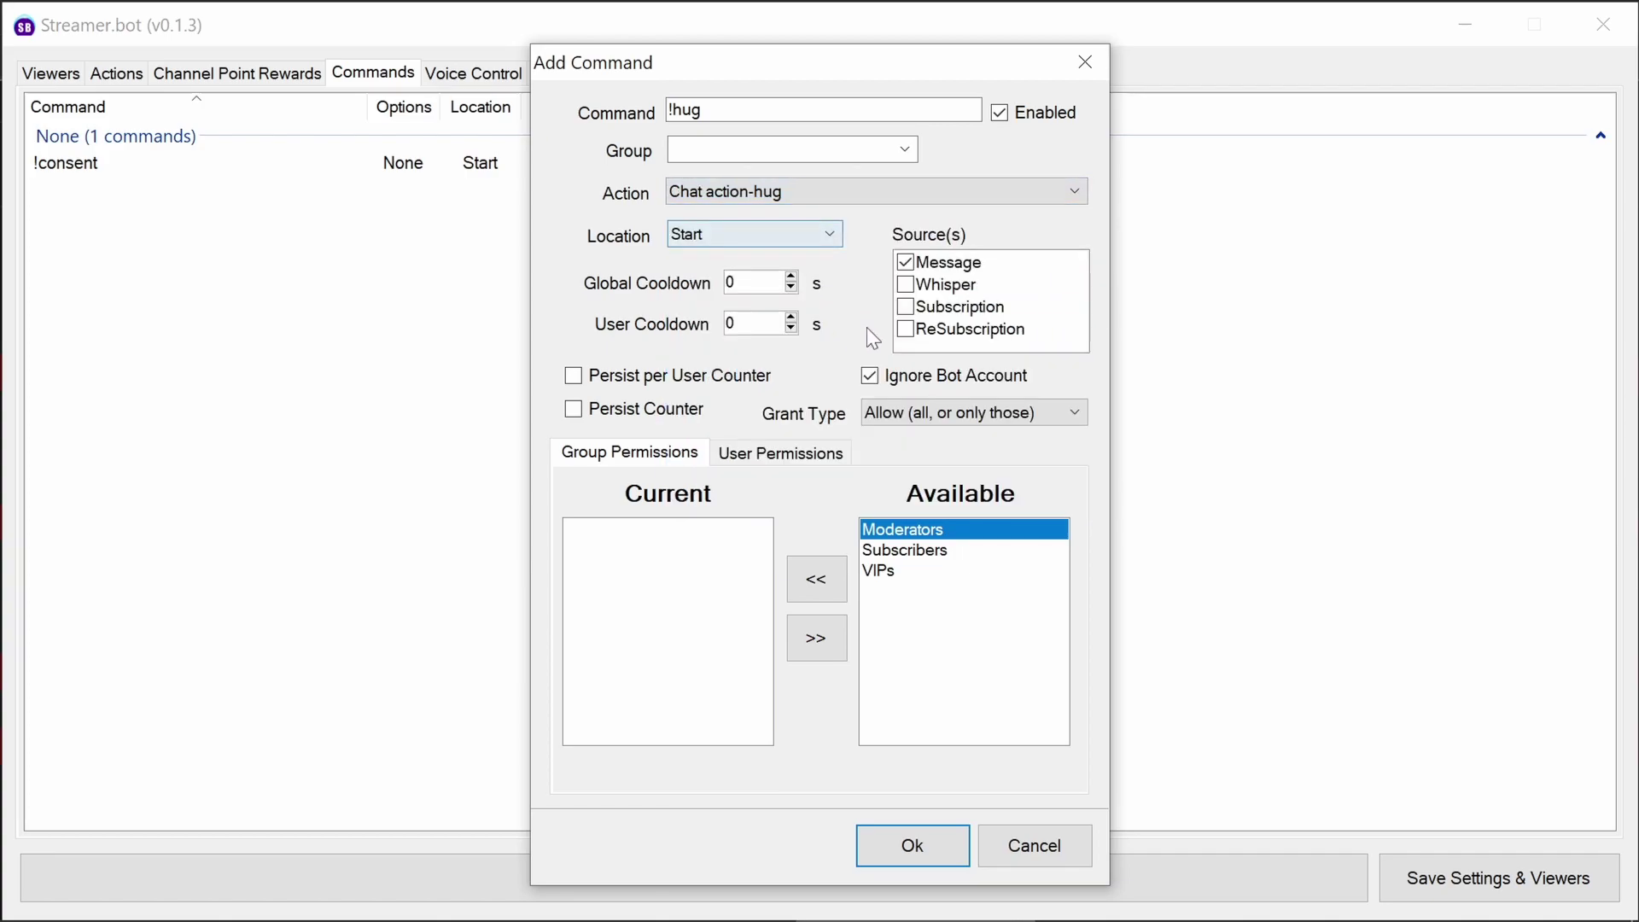
pyautogui.click(751, 322)
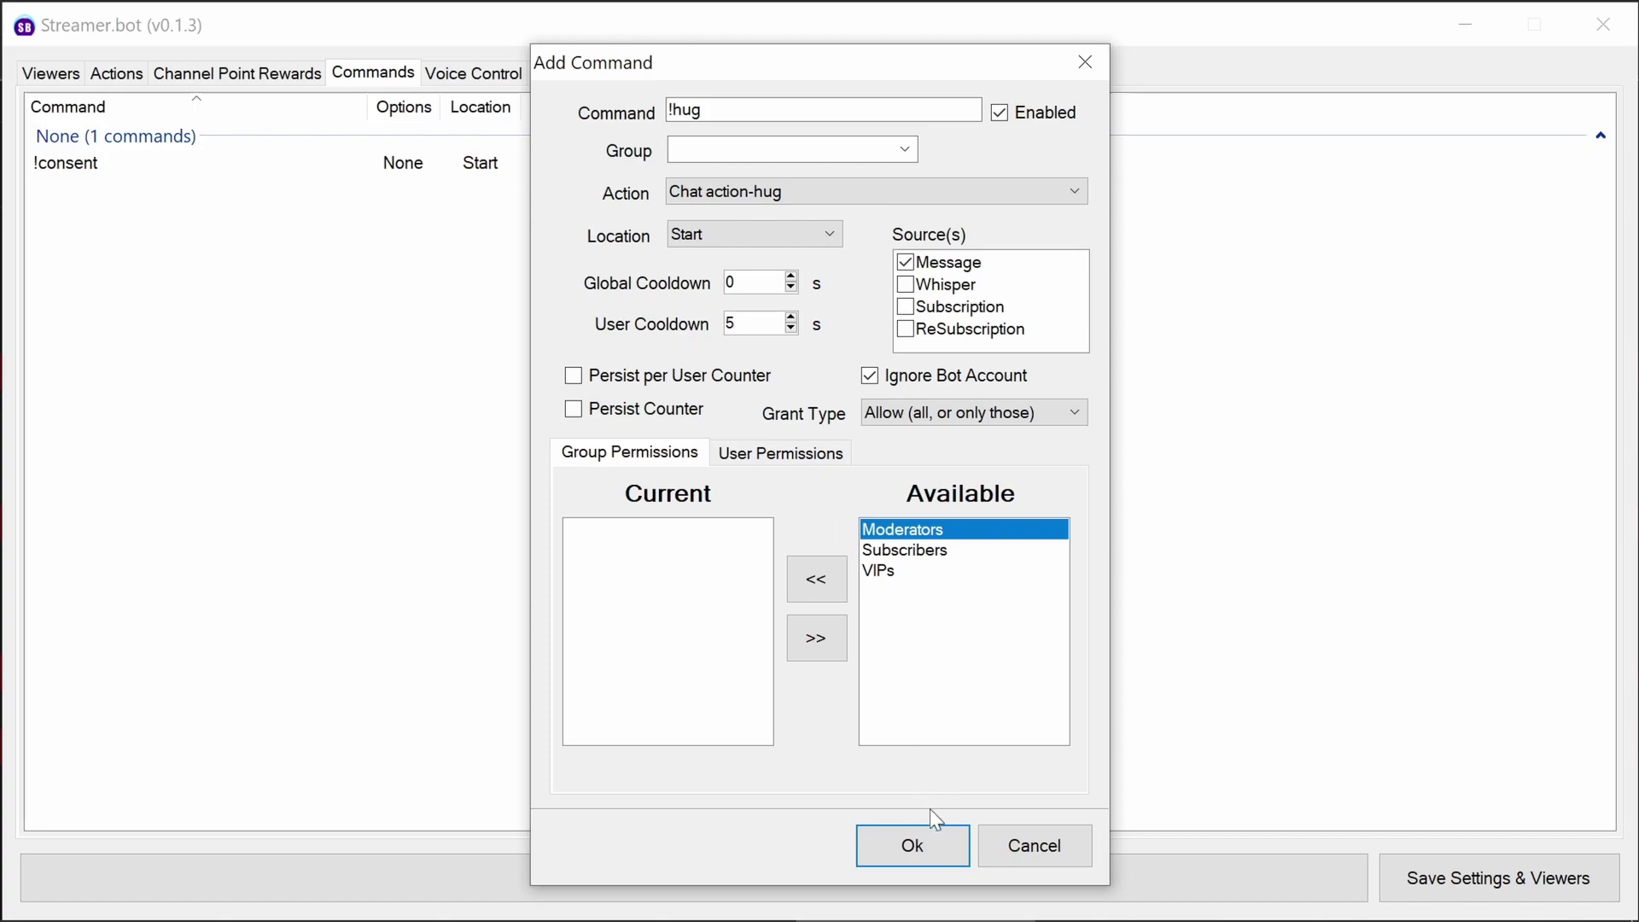
pyautogui.click(932, 846)
# Step: Add a !hugs command also running Chat action-hug with a 5-second user cooldown
pyautogui.rightClick(219, 273)
pyautogui.click(256, 295)
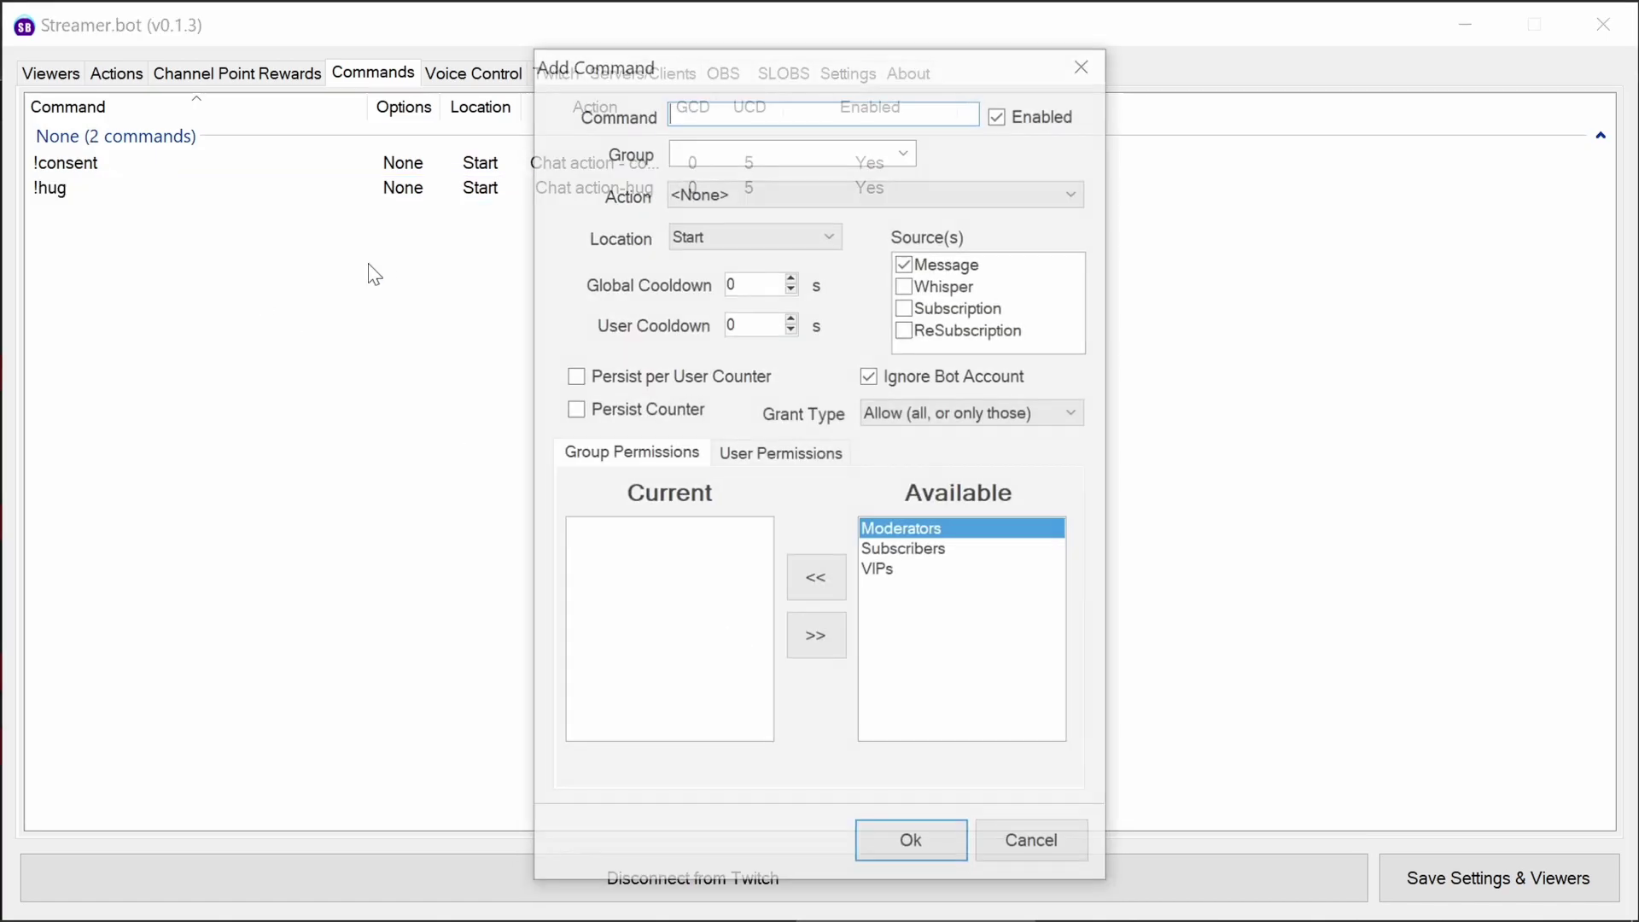
pyautogui.write('!hugs')
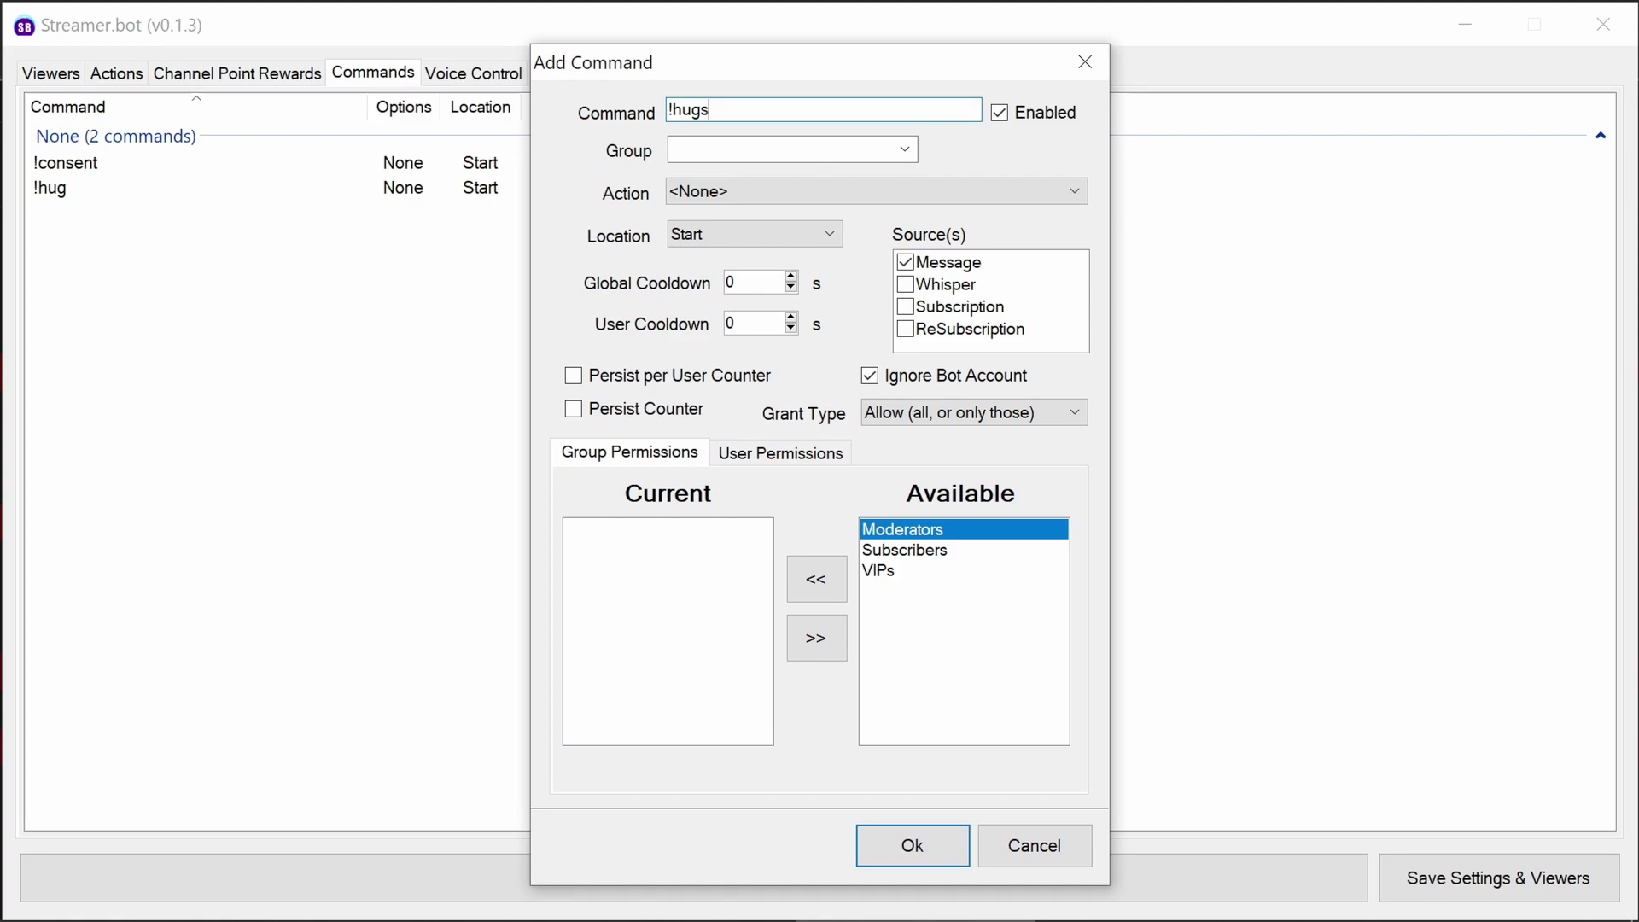
pyautogui.click(792, 189)
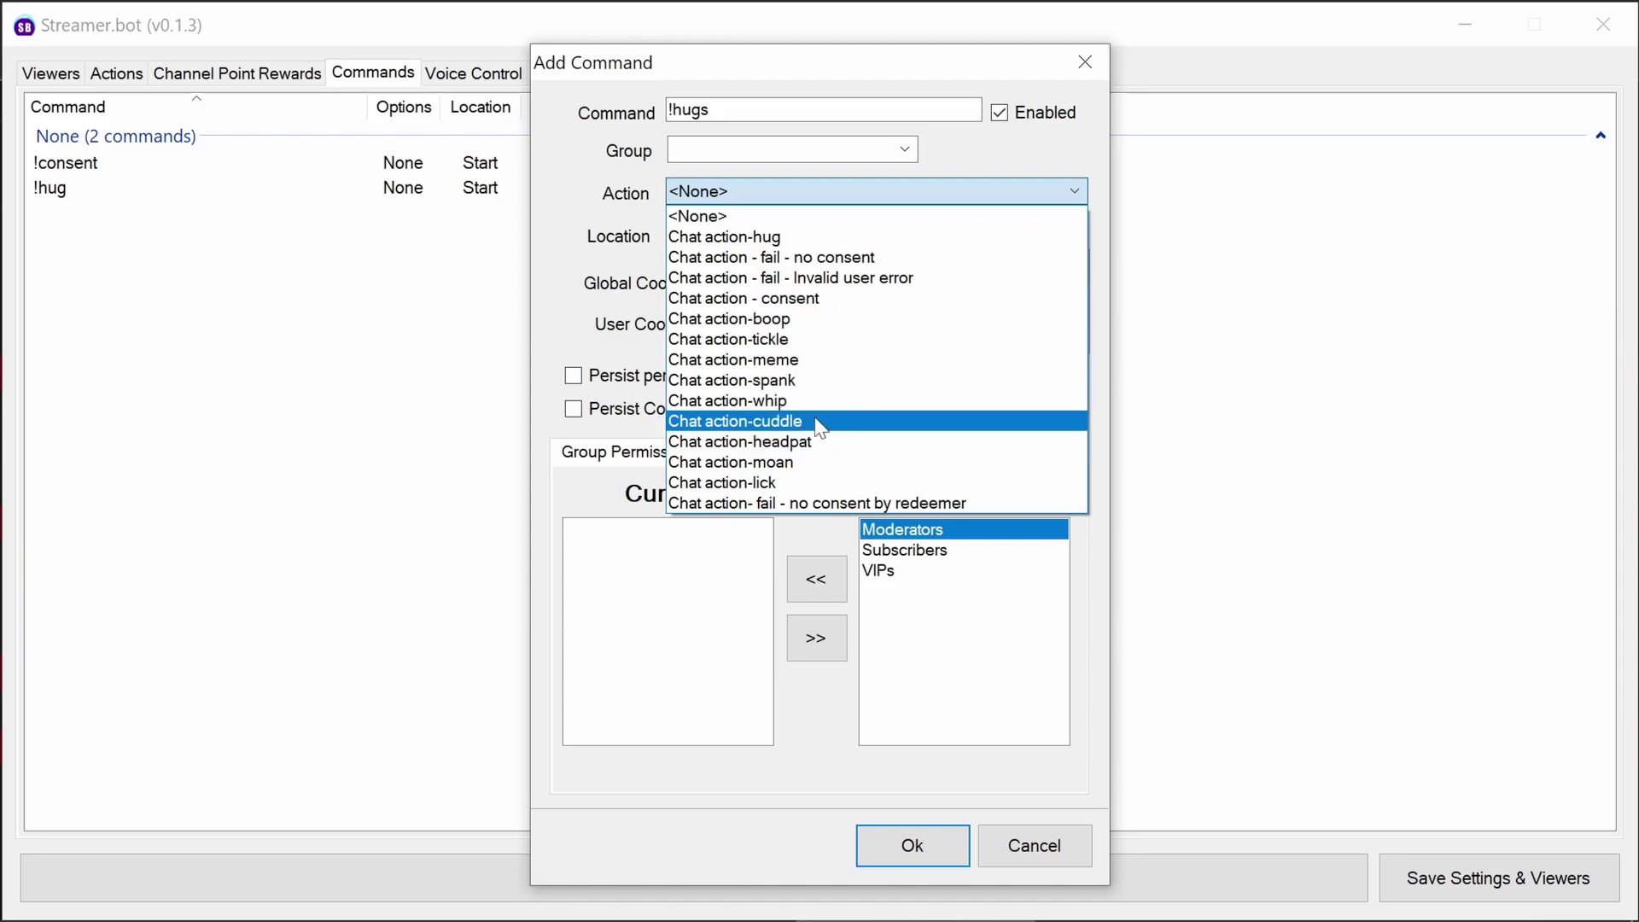
pyautogui.click(782, 237)
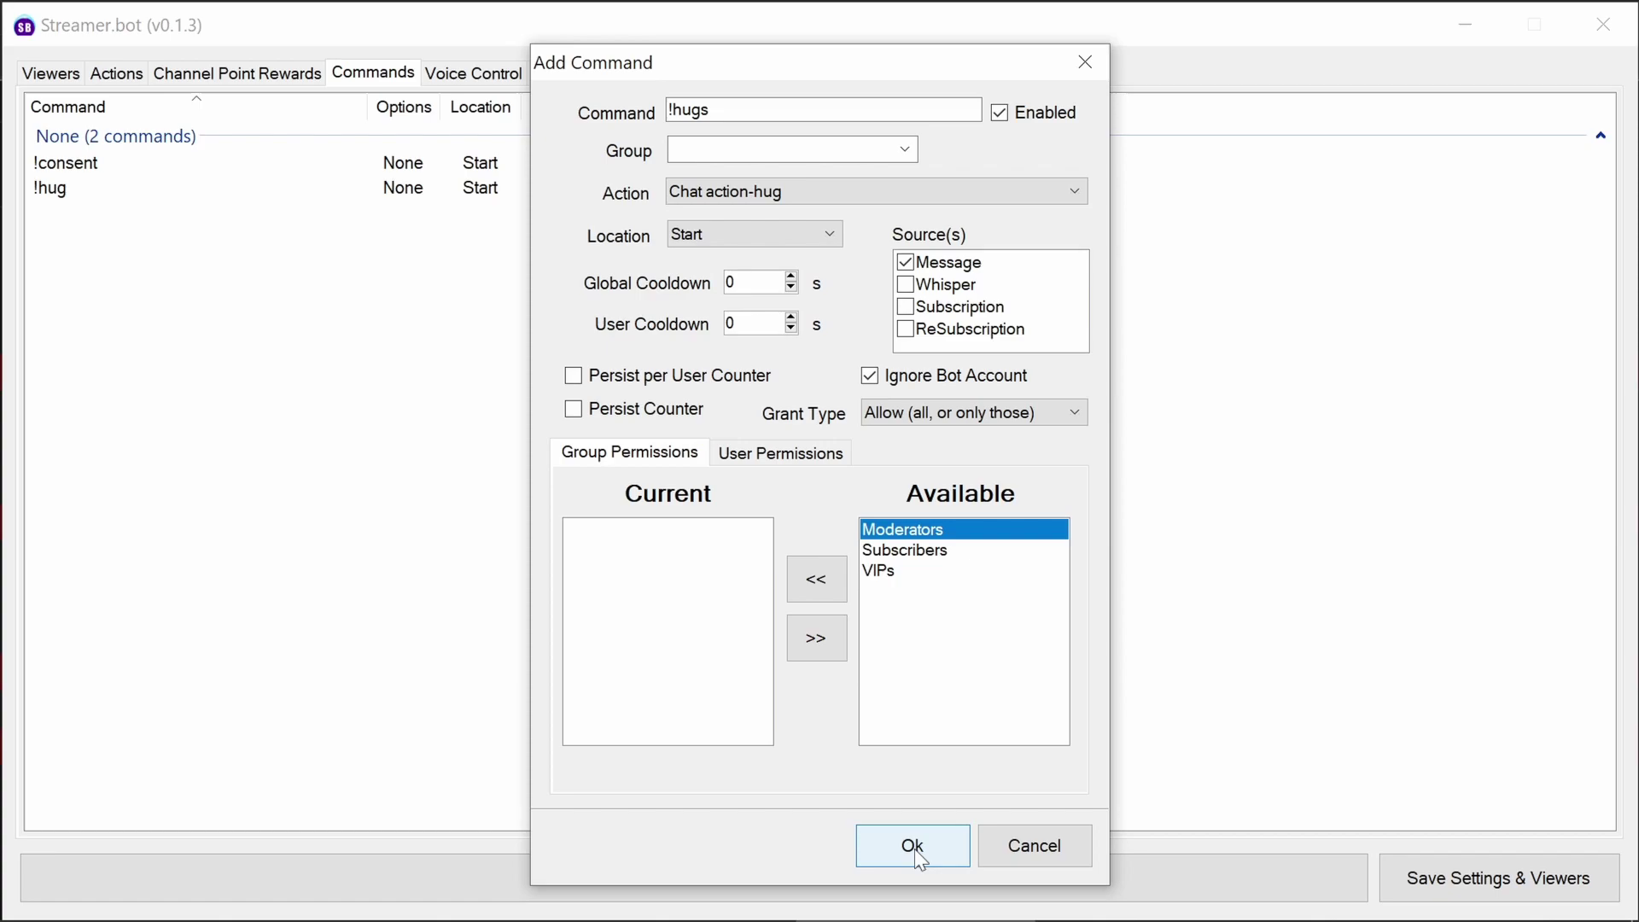
pyautogui.doubleClick(757, 322)
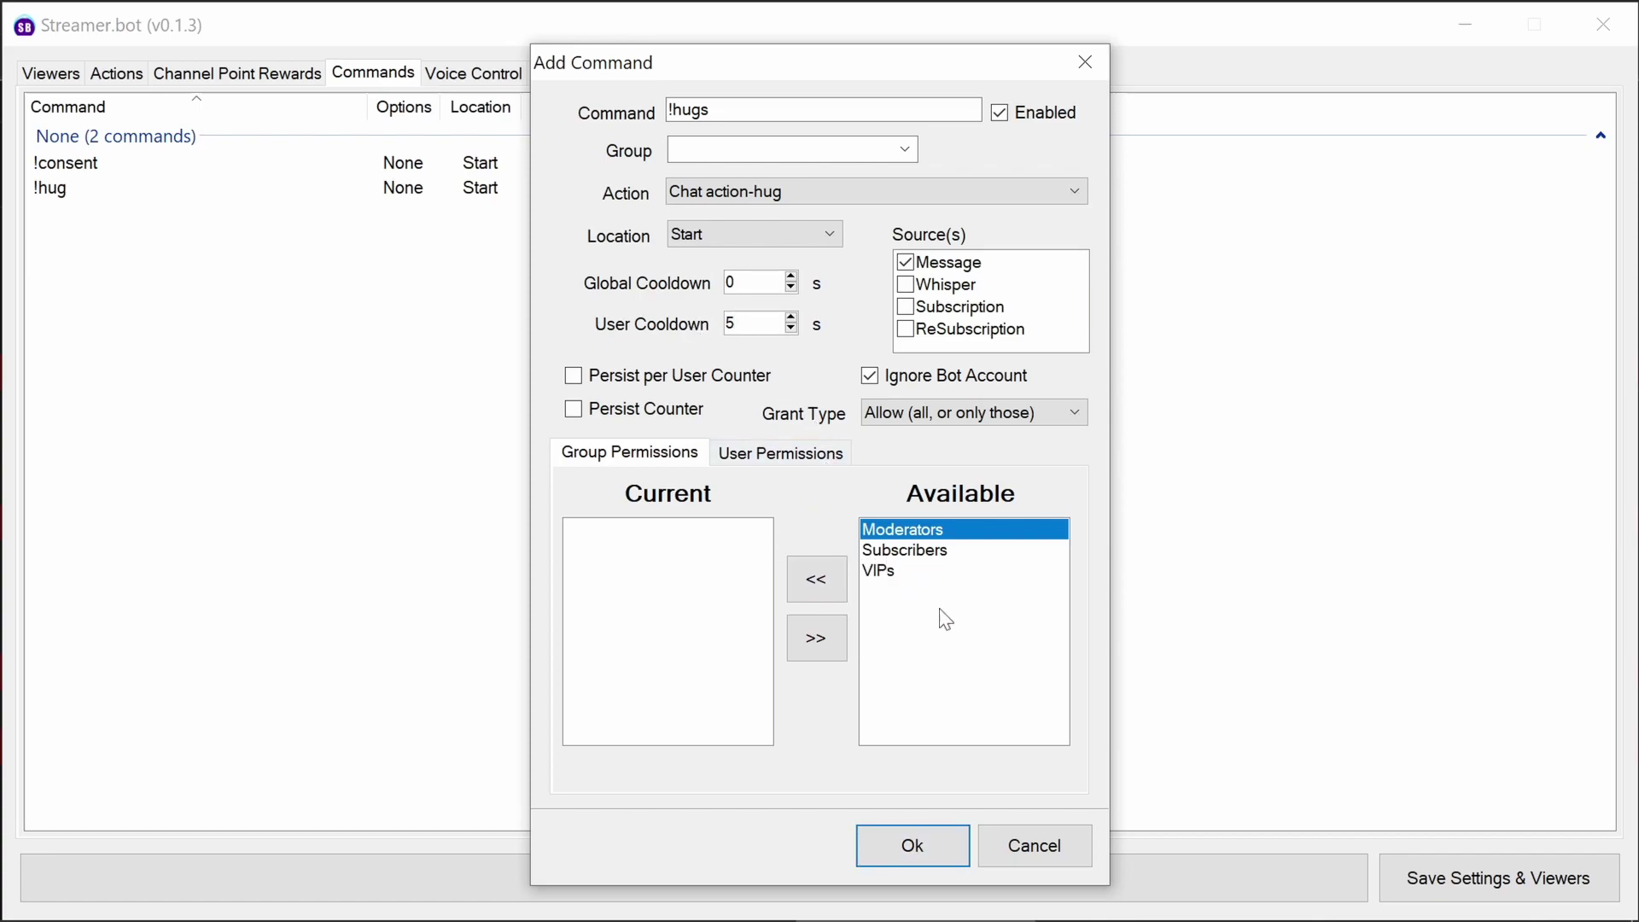
pyautogui.click(913, 849)
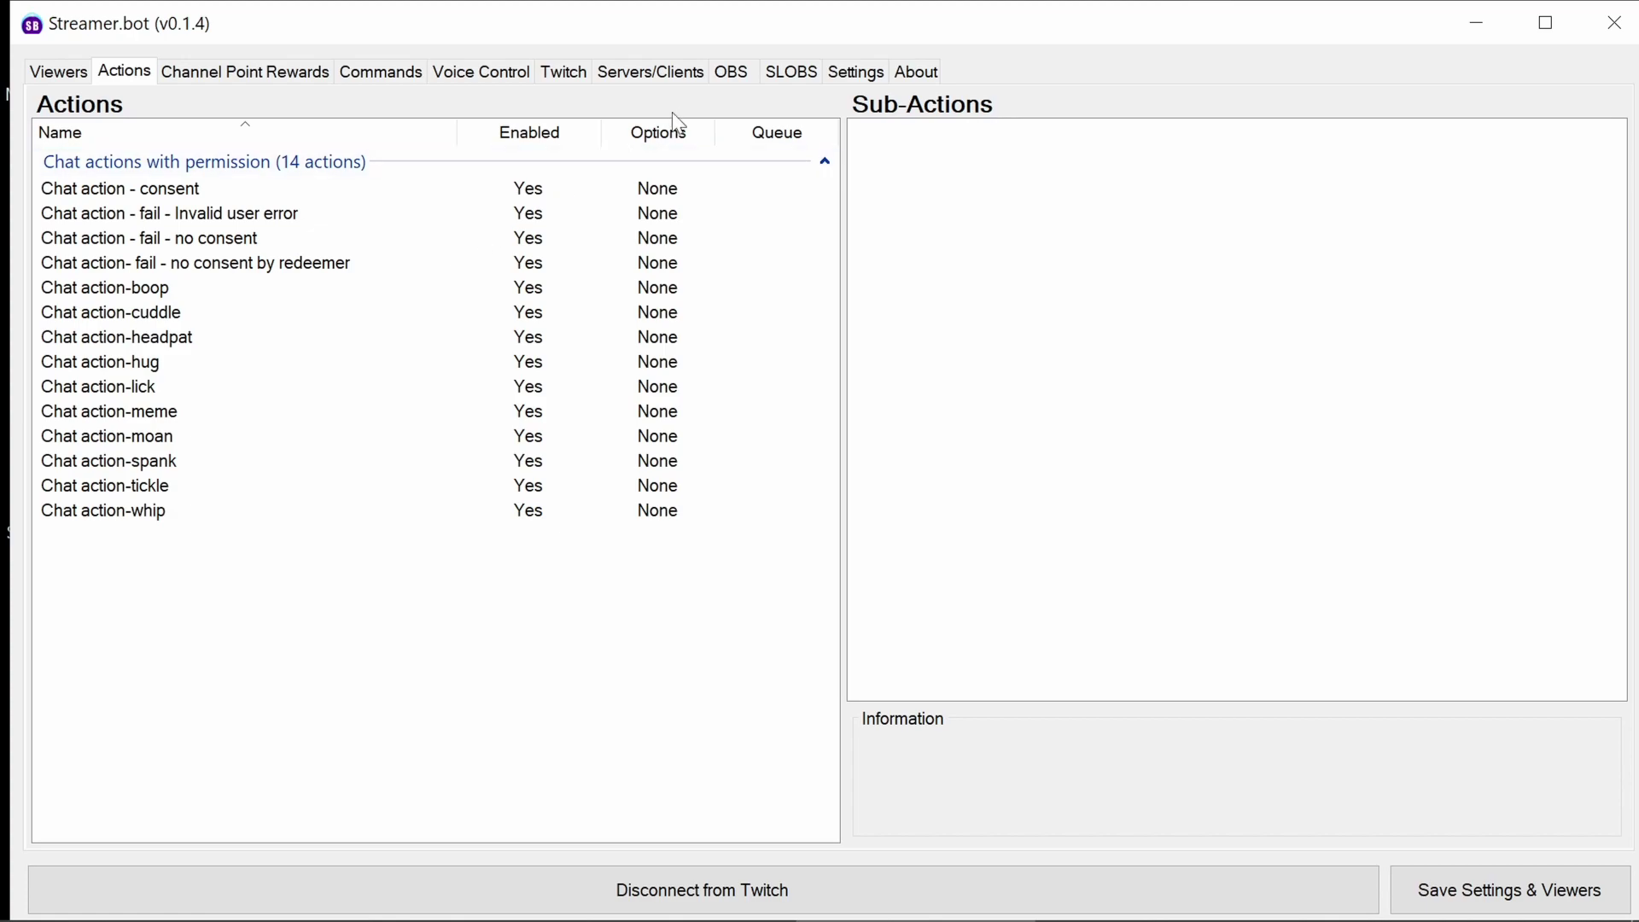
# Step: From the Commands tab, save a !consent command linked to Chat action - consent, user cooldown 5
pyautogui.click(403, 82)
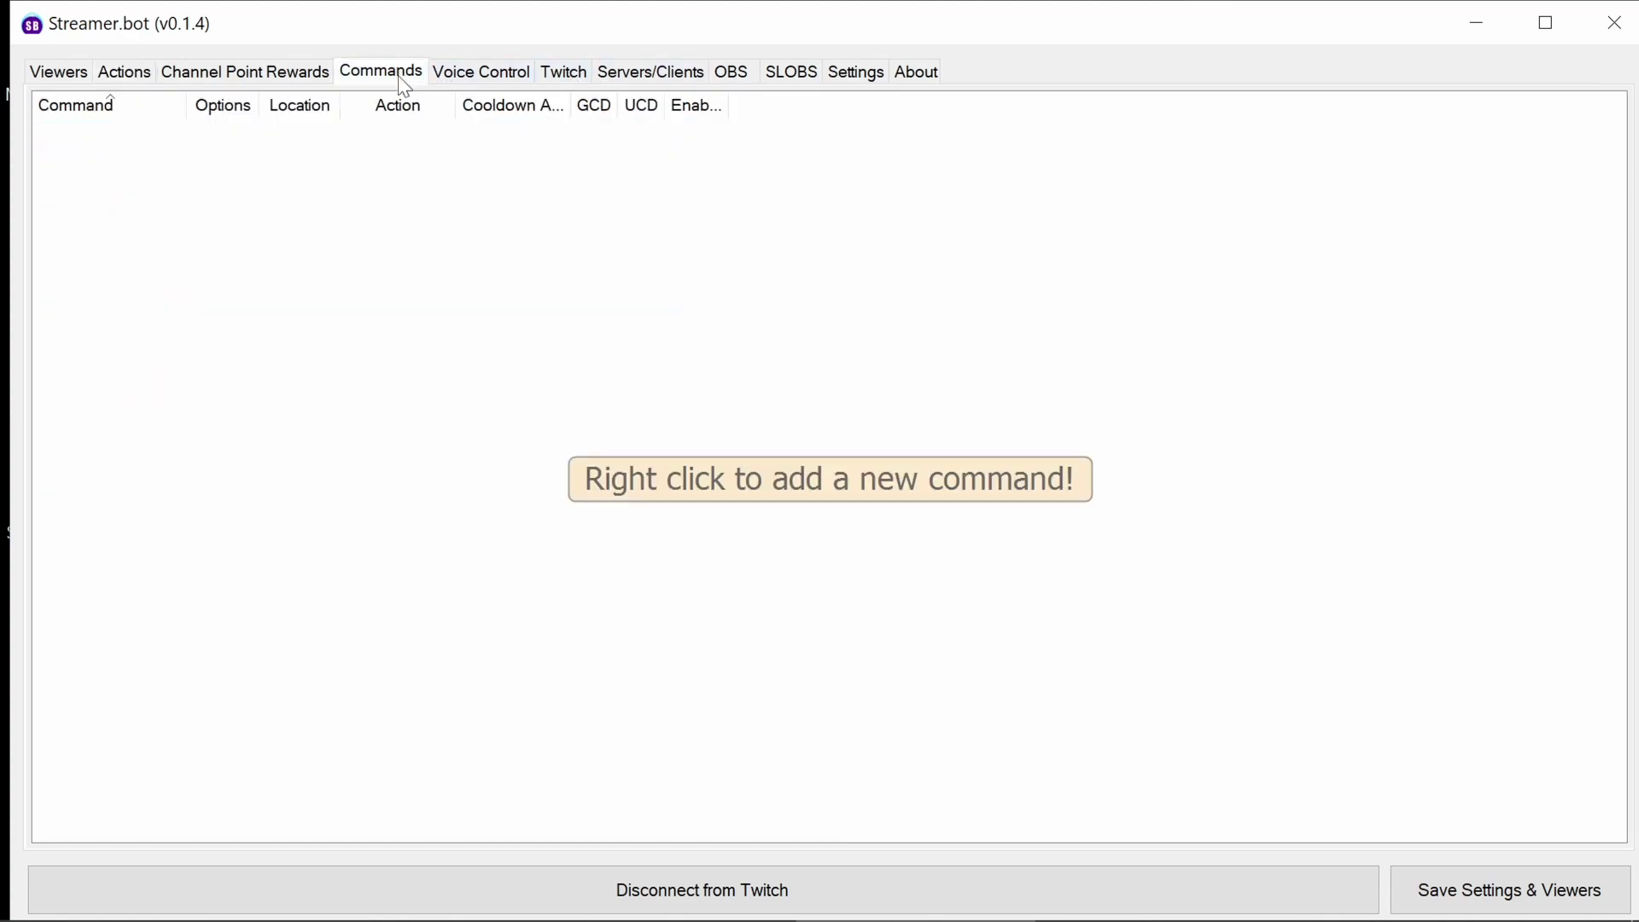
pyautogui.rightClick(280, 213)
pyautogui.click(333, 227)
pyautogui.click(497, 268)
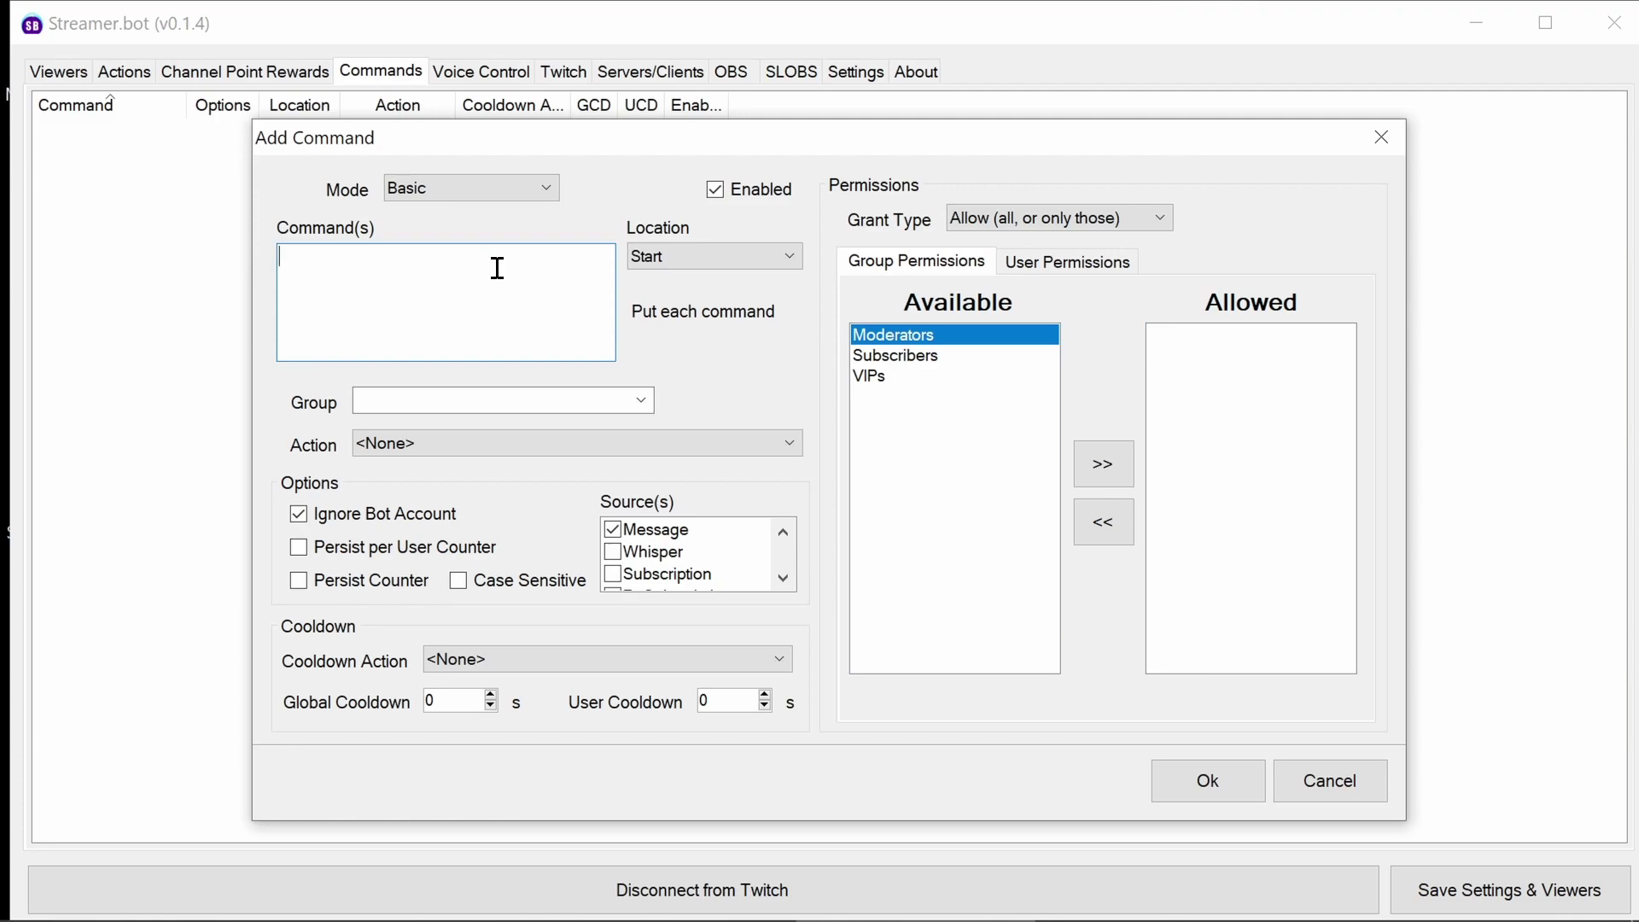
pyautogui.write('!consent')
pyautogui.click(550, 443)
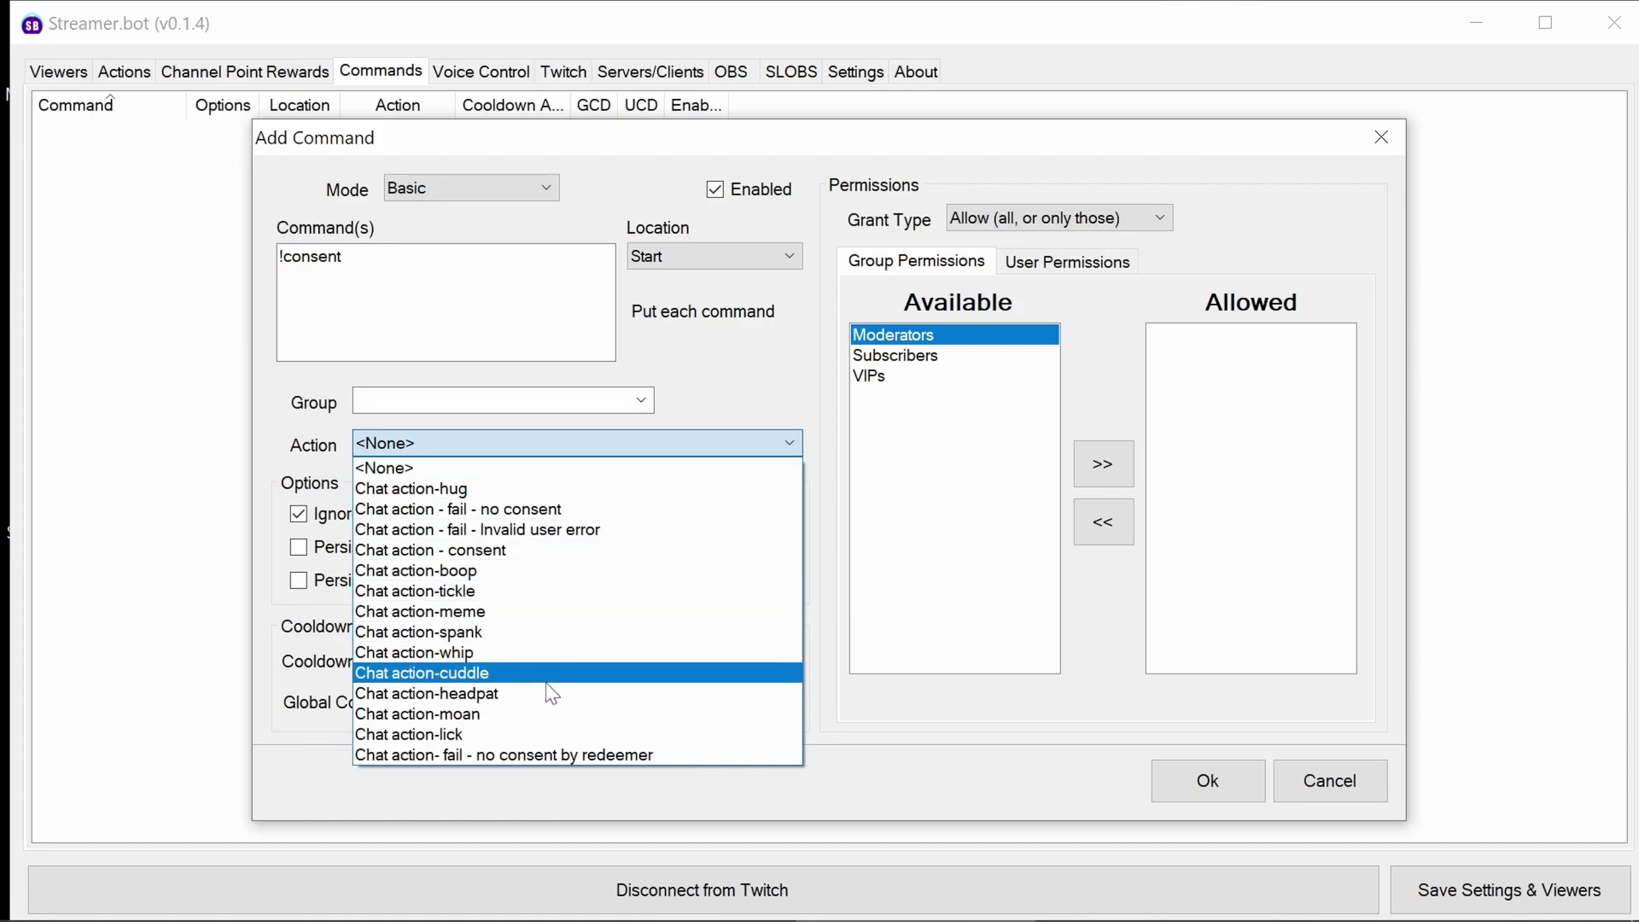
pyautogui.click(544, 556)
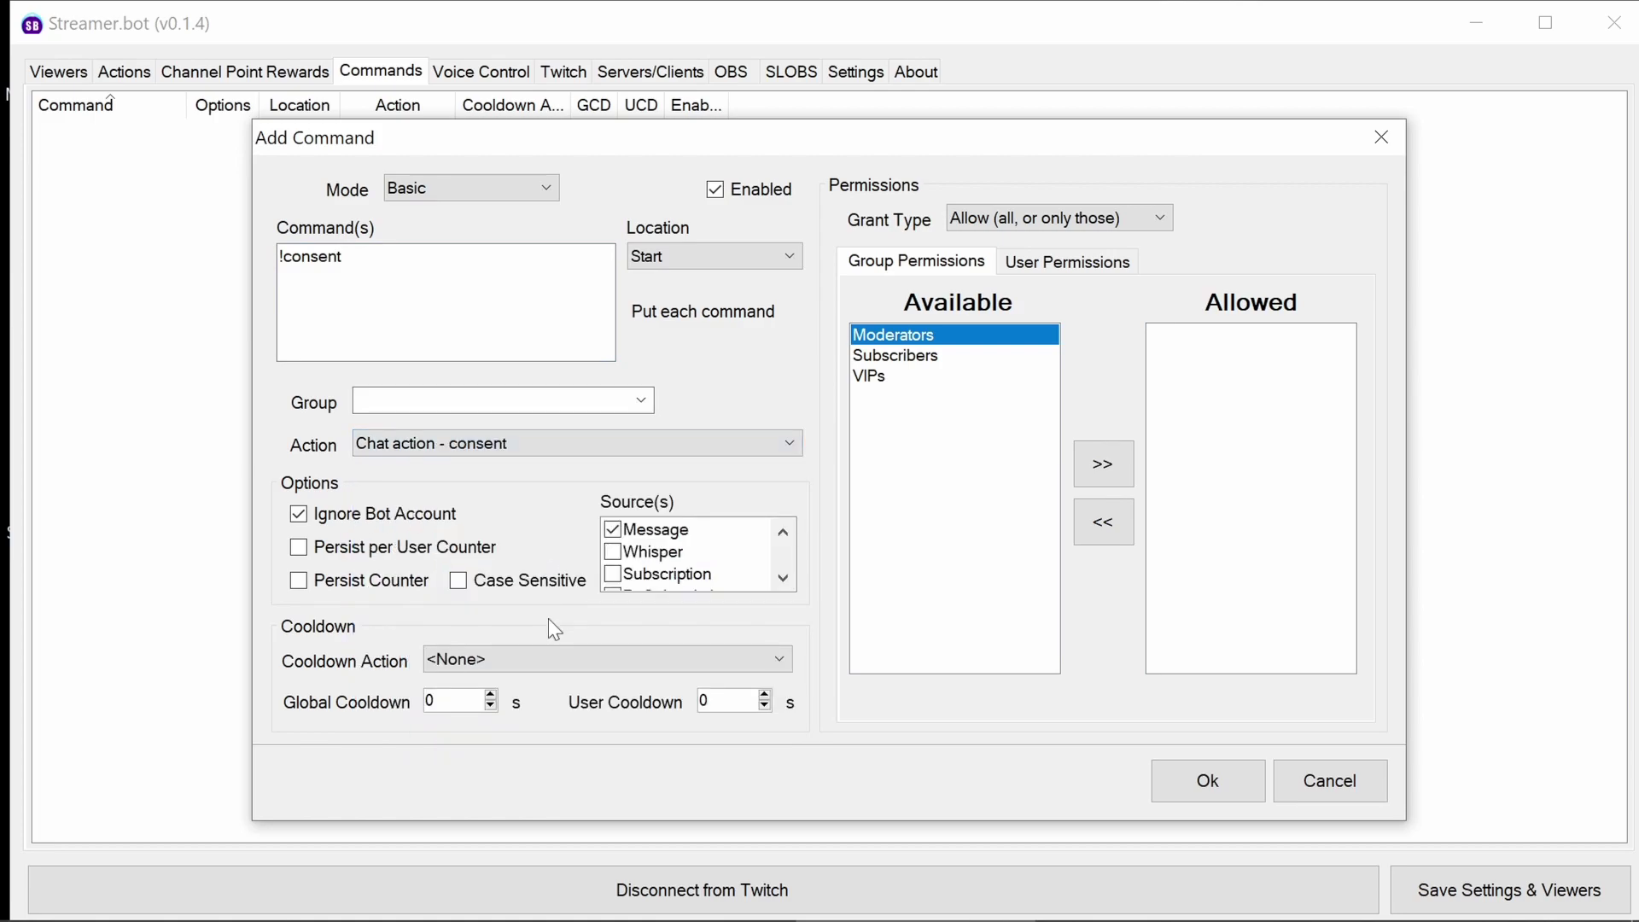
pyautogui.moveTo(720, 701); pyautogui.dragTo(691, 698)
pyautogui.write('5')
pyautogui.click(1196, 774)
# Step: Save one command named !hug and !hugs, linked to Chat action-hug, user cooldown 5
pyautogui.rightClick(300, 271)
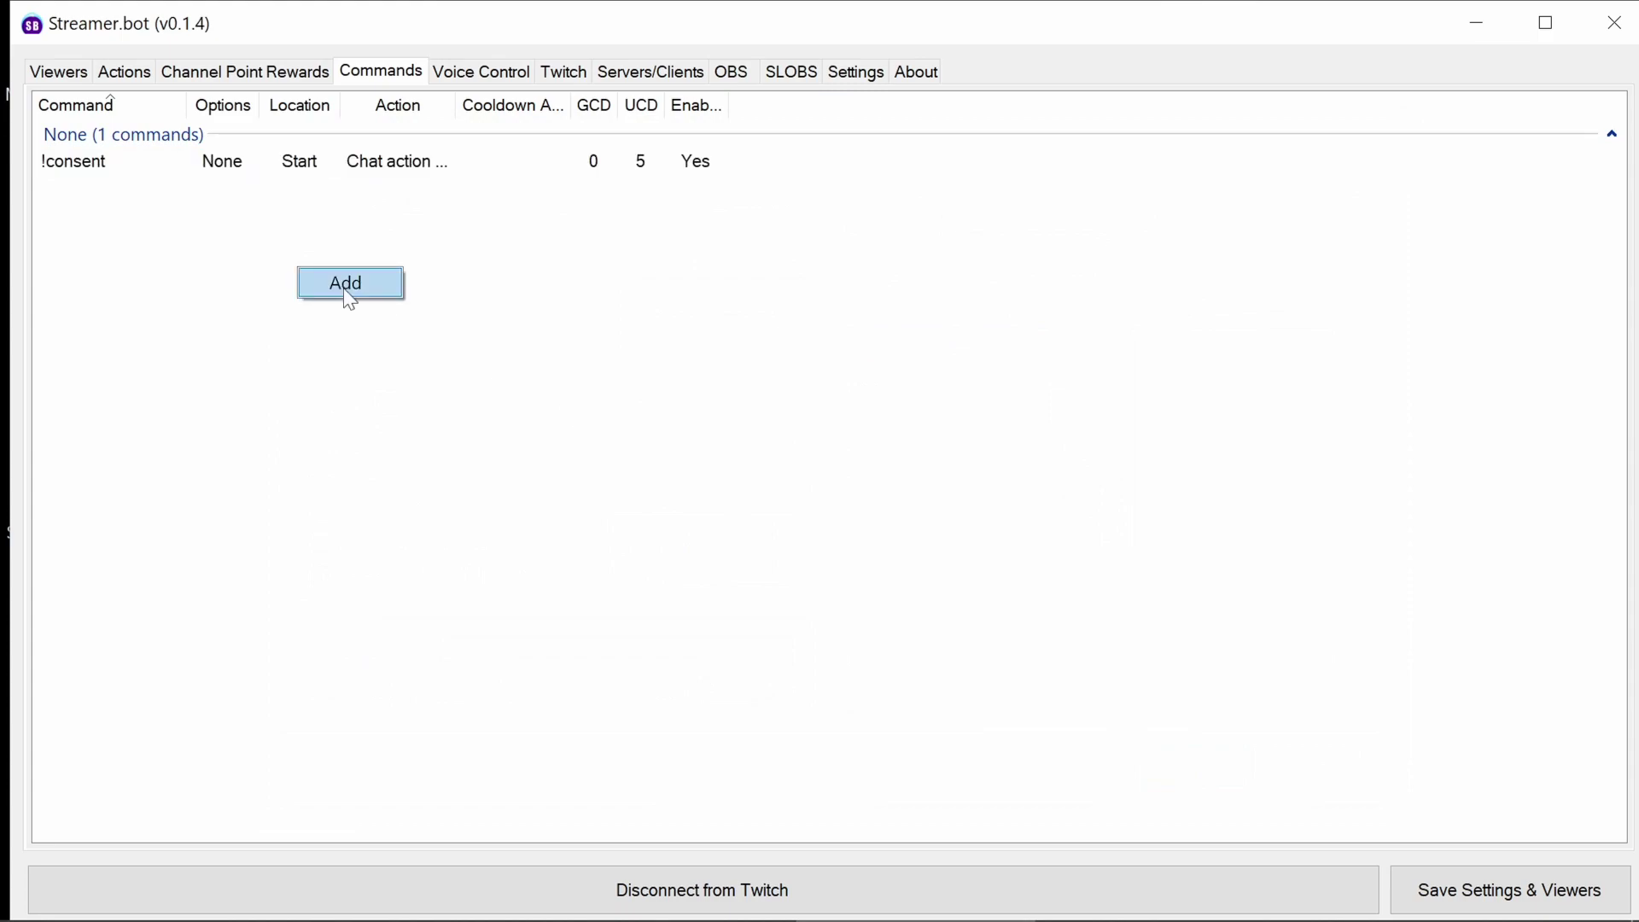
pyautogui.click(349, 286)
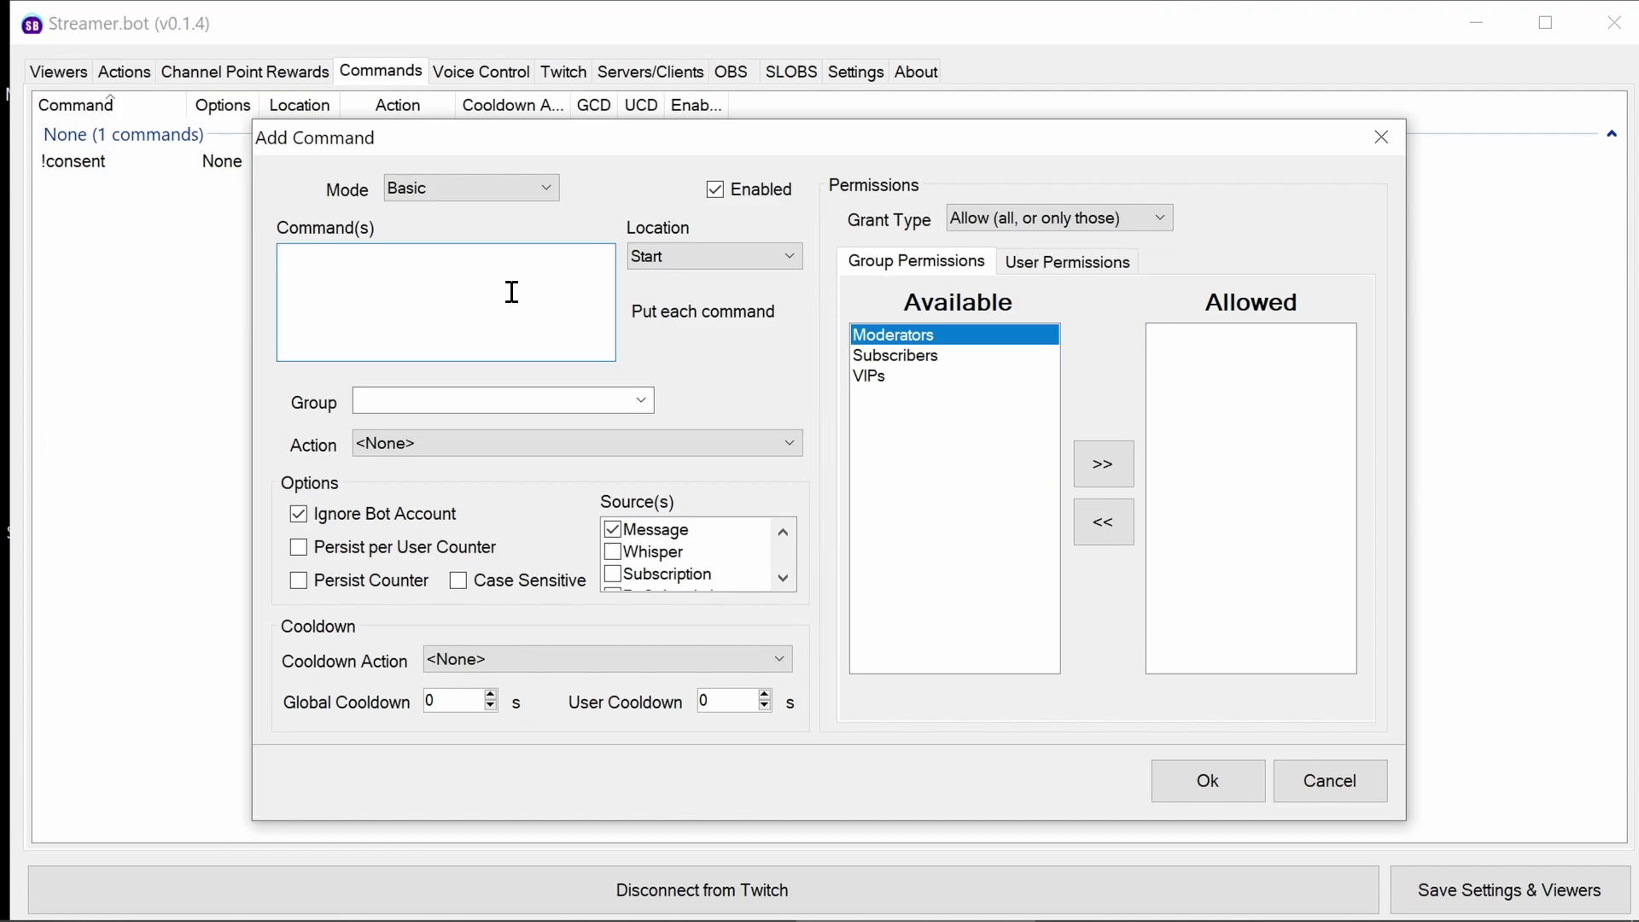
pyautogui.write('!hug')
pyautogui.press('Return')
pyautogui.write('!hugs')
pyautogui.click(649, 444)
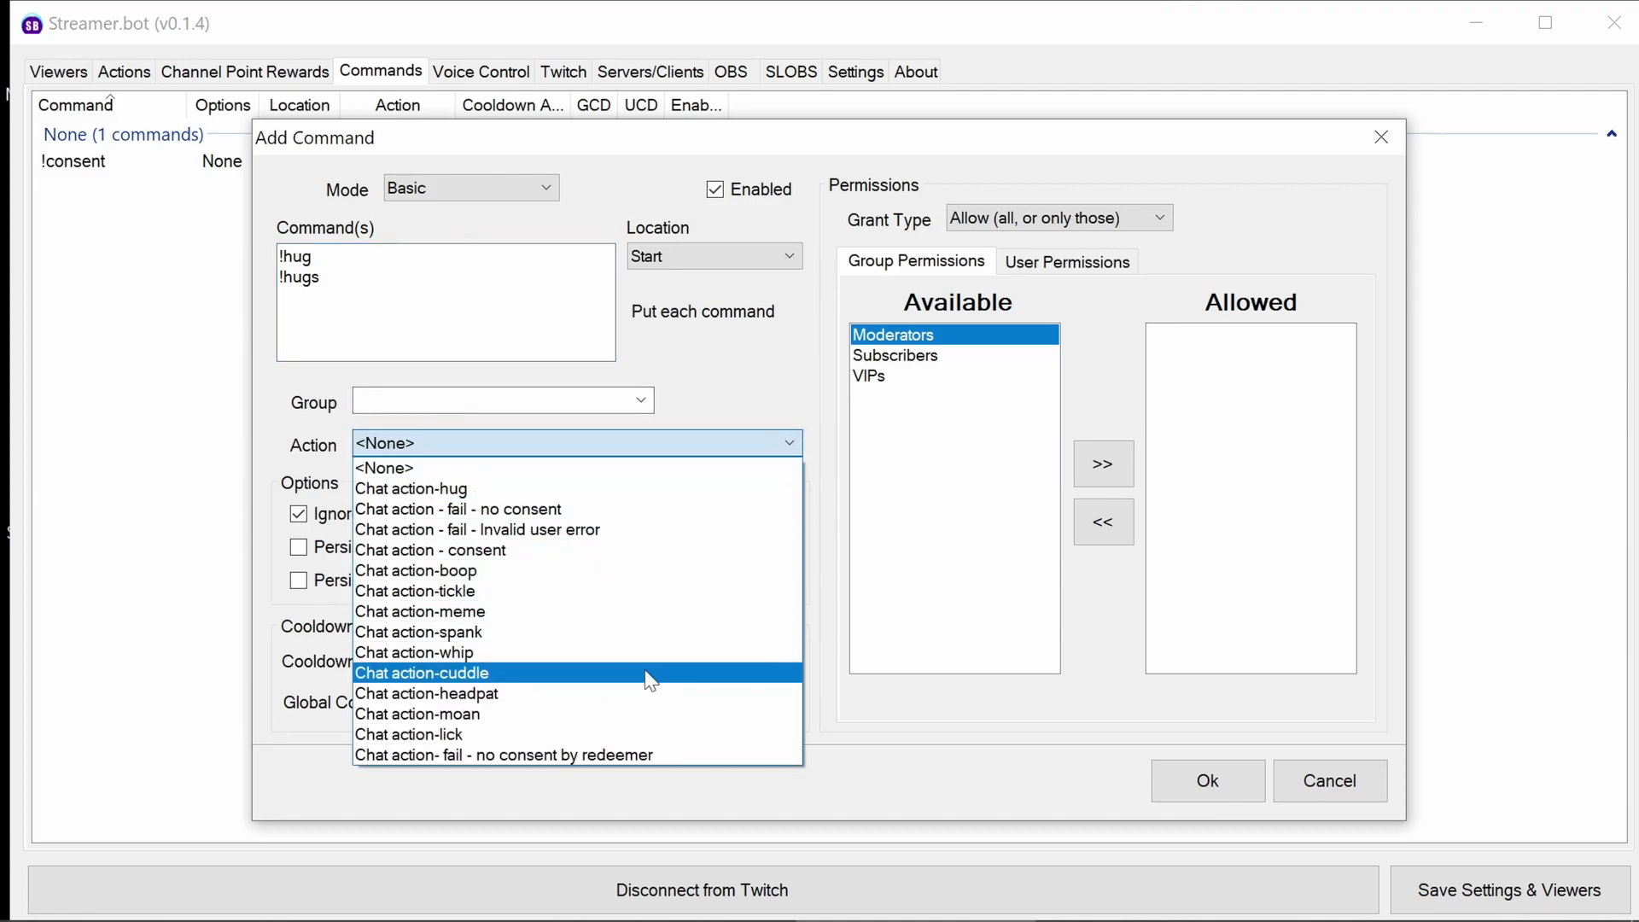
pyautogui.click(518, 498)
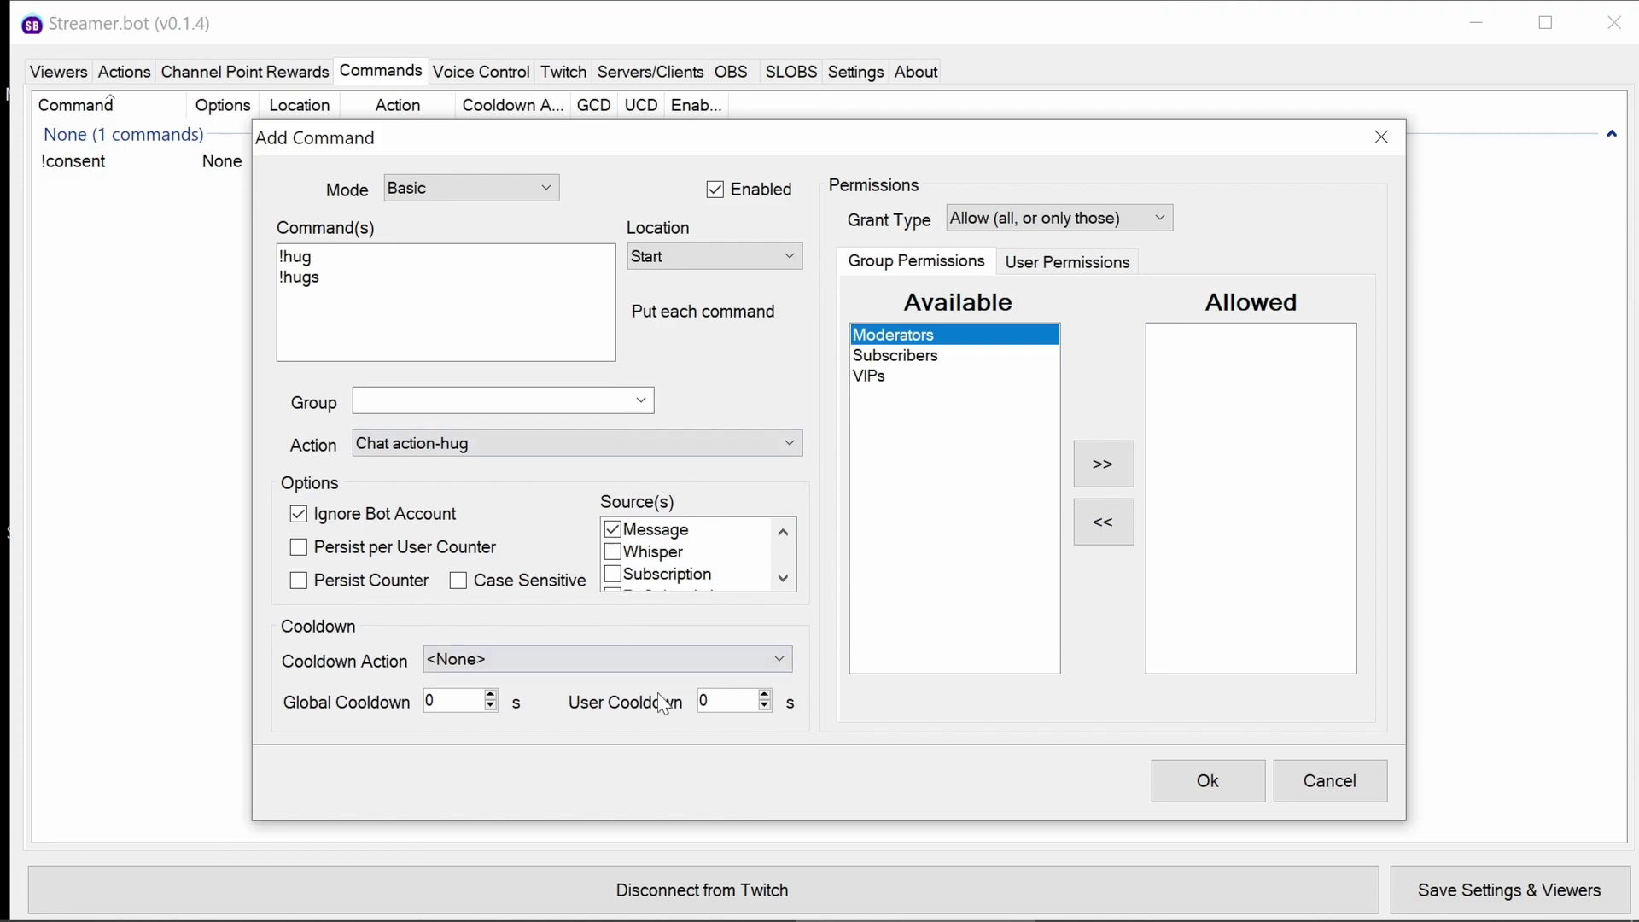
pyautogui.doubleClick(705, 701)
pyautogui.write('5')
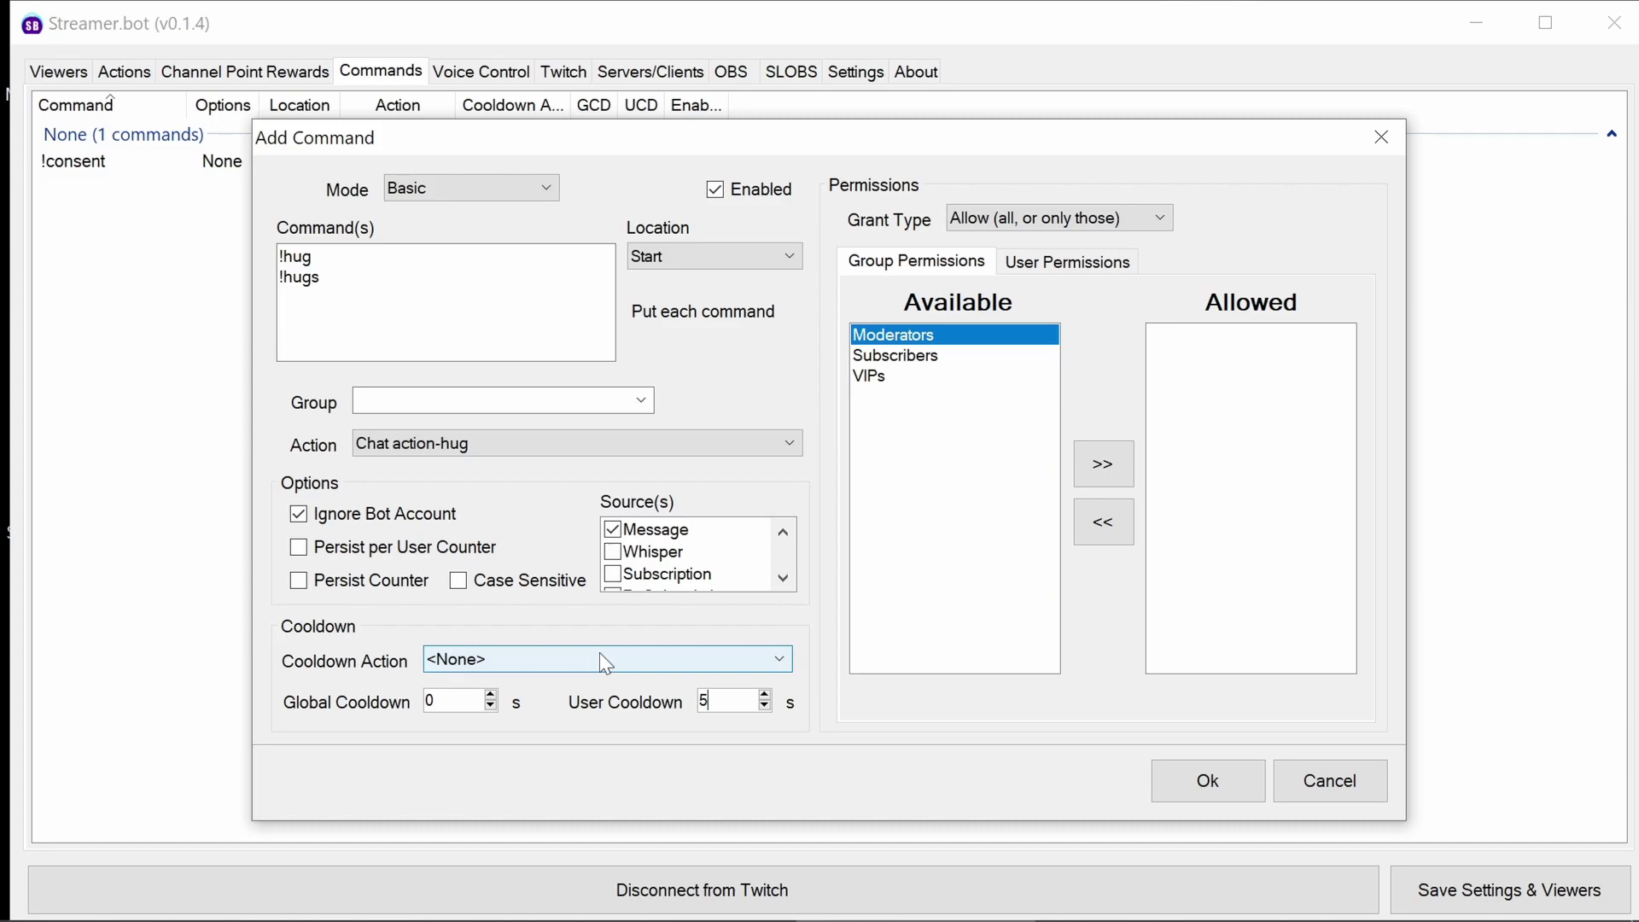
pyautogui.click(1199, 783)
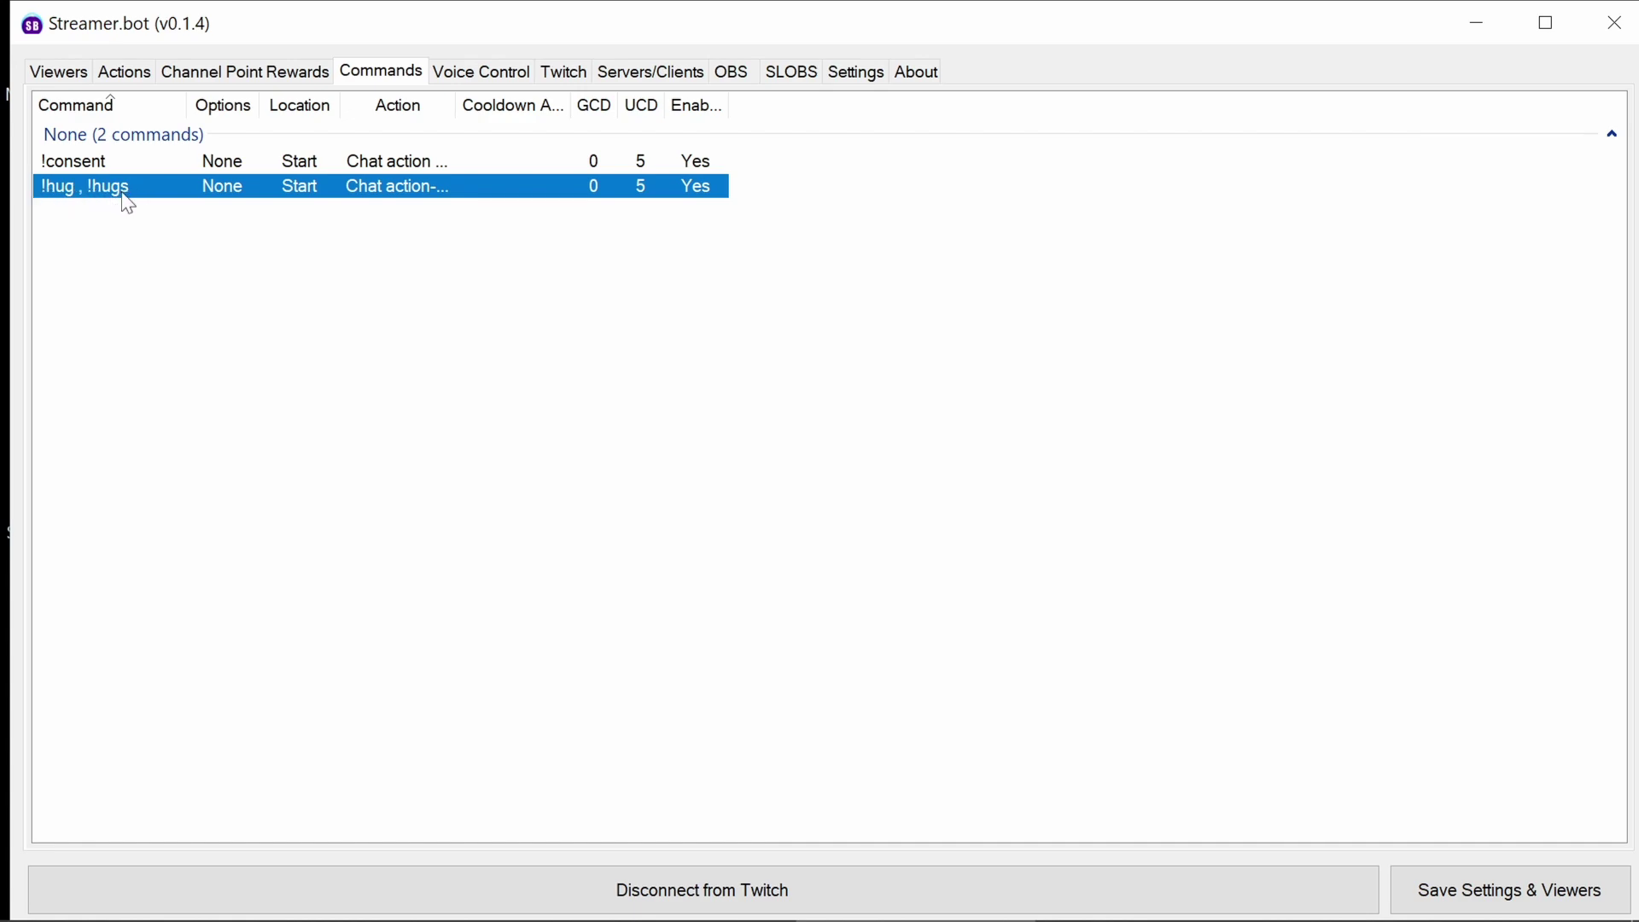
# Step: Save one command named !cuddle and !cuddles, linked to Chat action-cuddle, user cooldown 5
pyautogui.rightClick(133, 247)
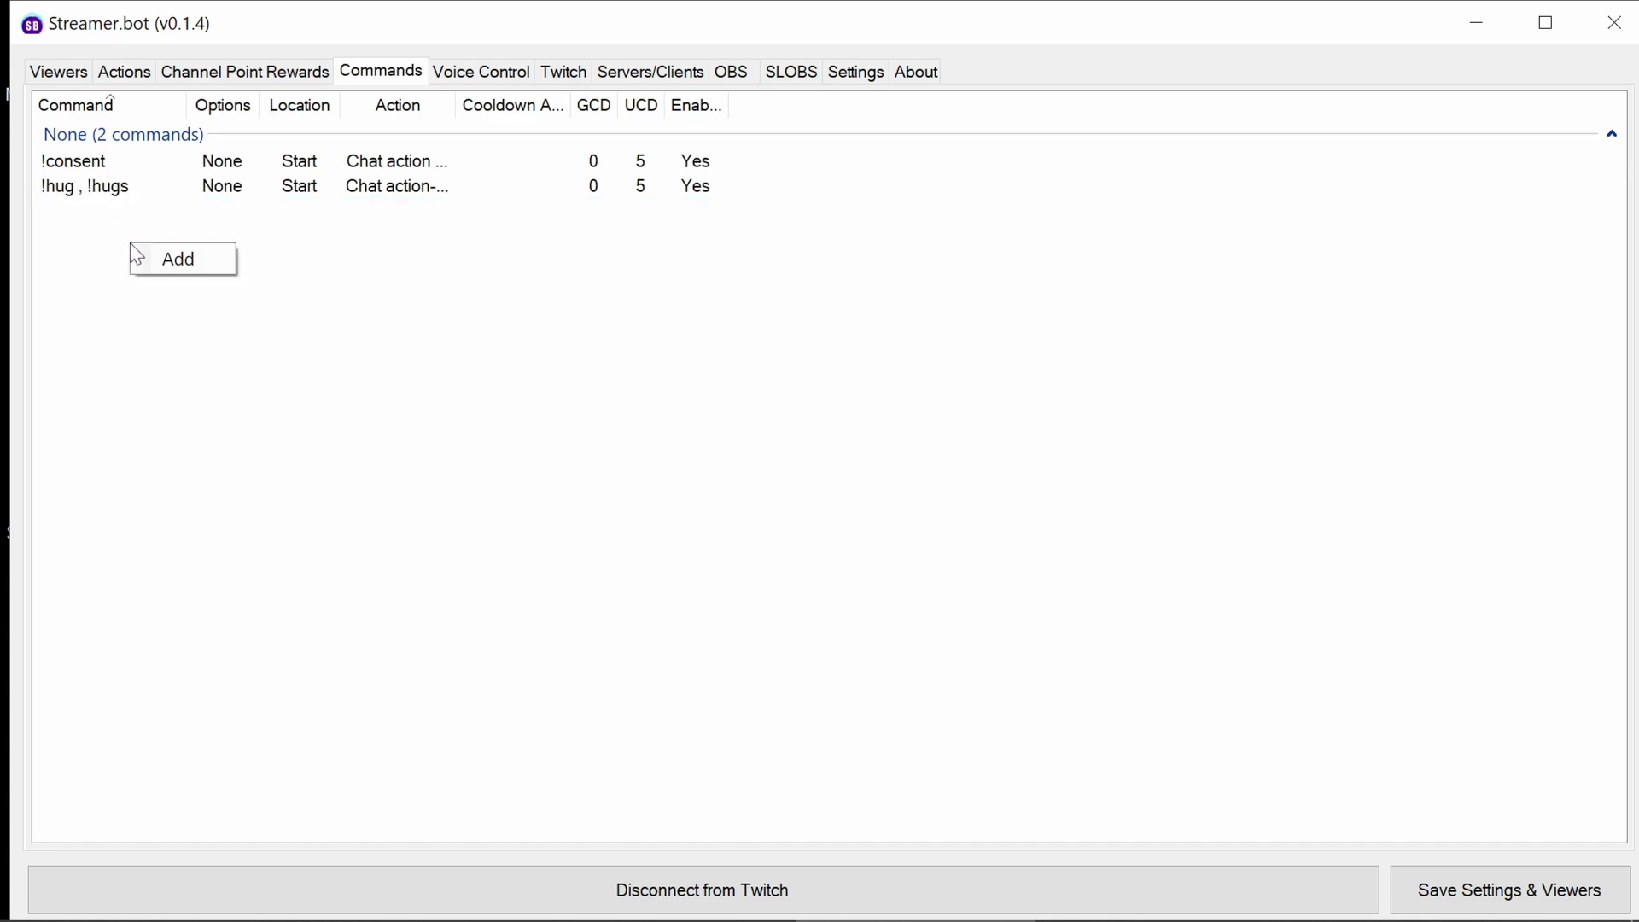
pyautogui.click(182, 260)
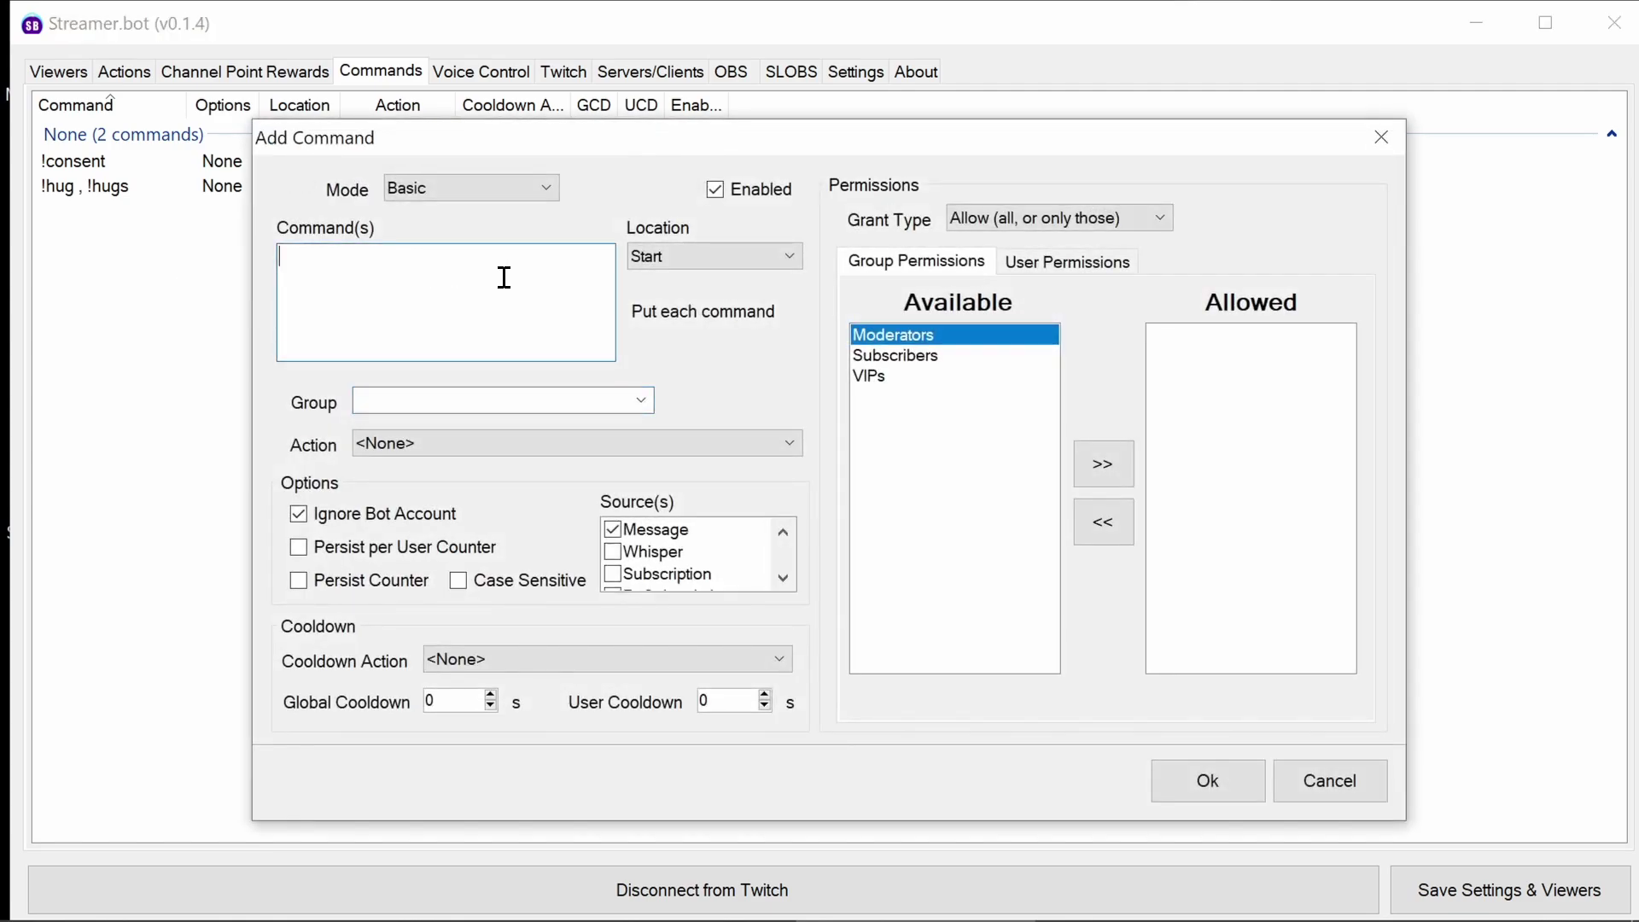
pyautogui.write('!cuddle')
pyautogui.press('Return')
pyautogui.write('!cuddles')
pyautogui.click(448, 444)
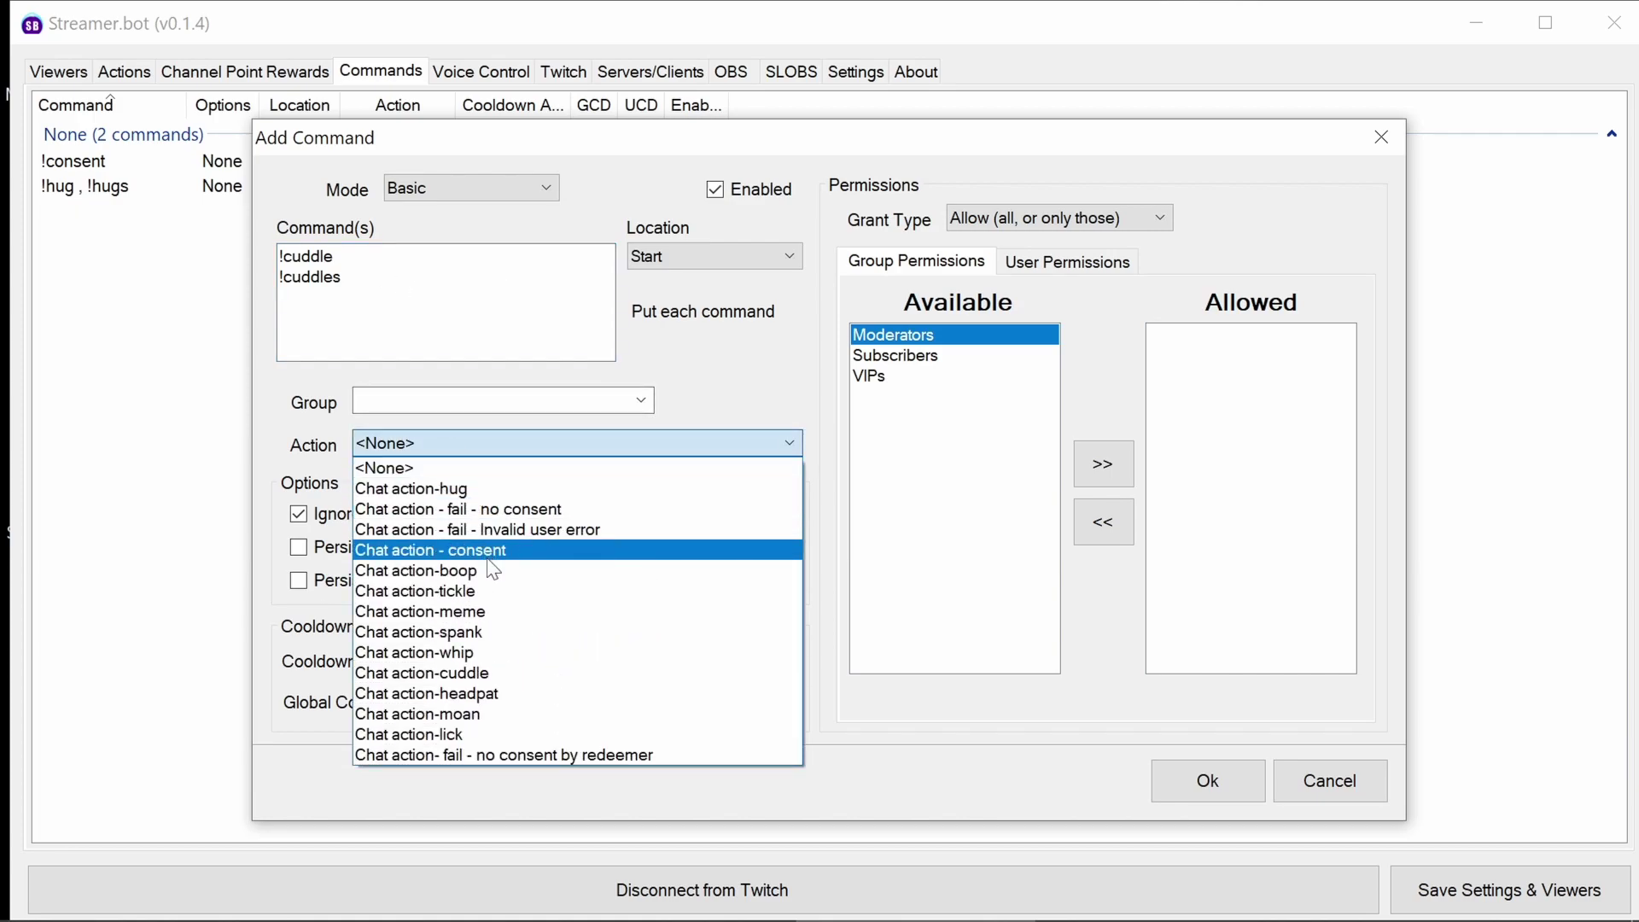
pyautogui.click(483, 674)
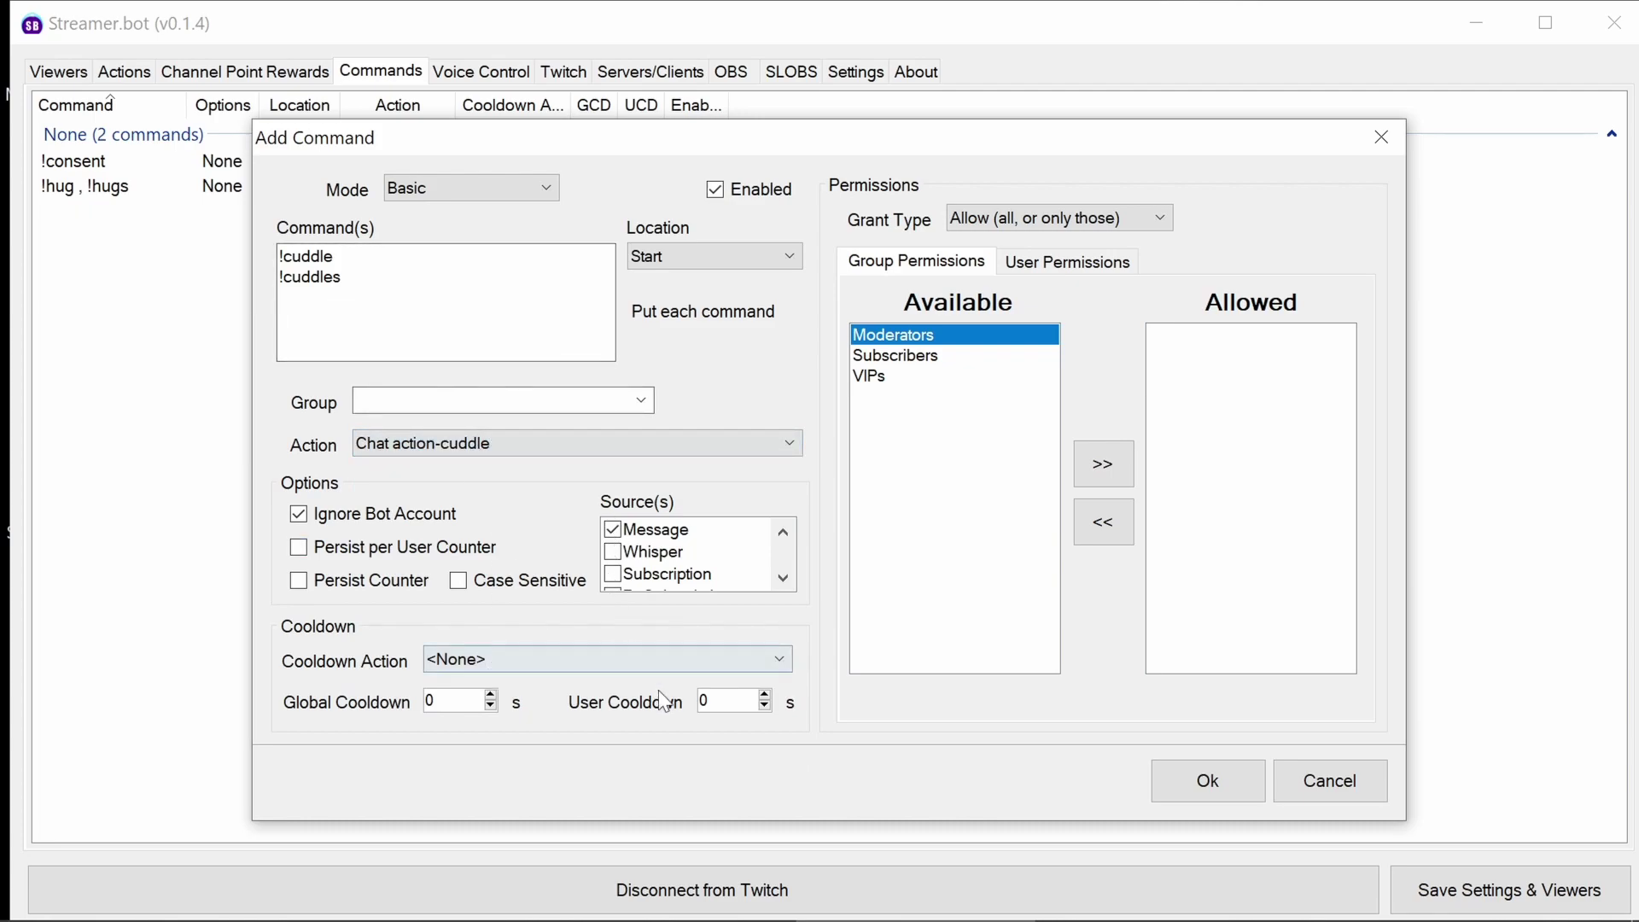
pyautogui.doubleClick(717, 699)
pyautogui.write('5')
pyautogui.click(1205, 780)
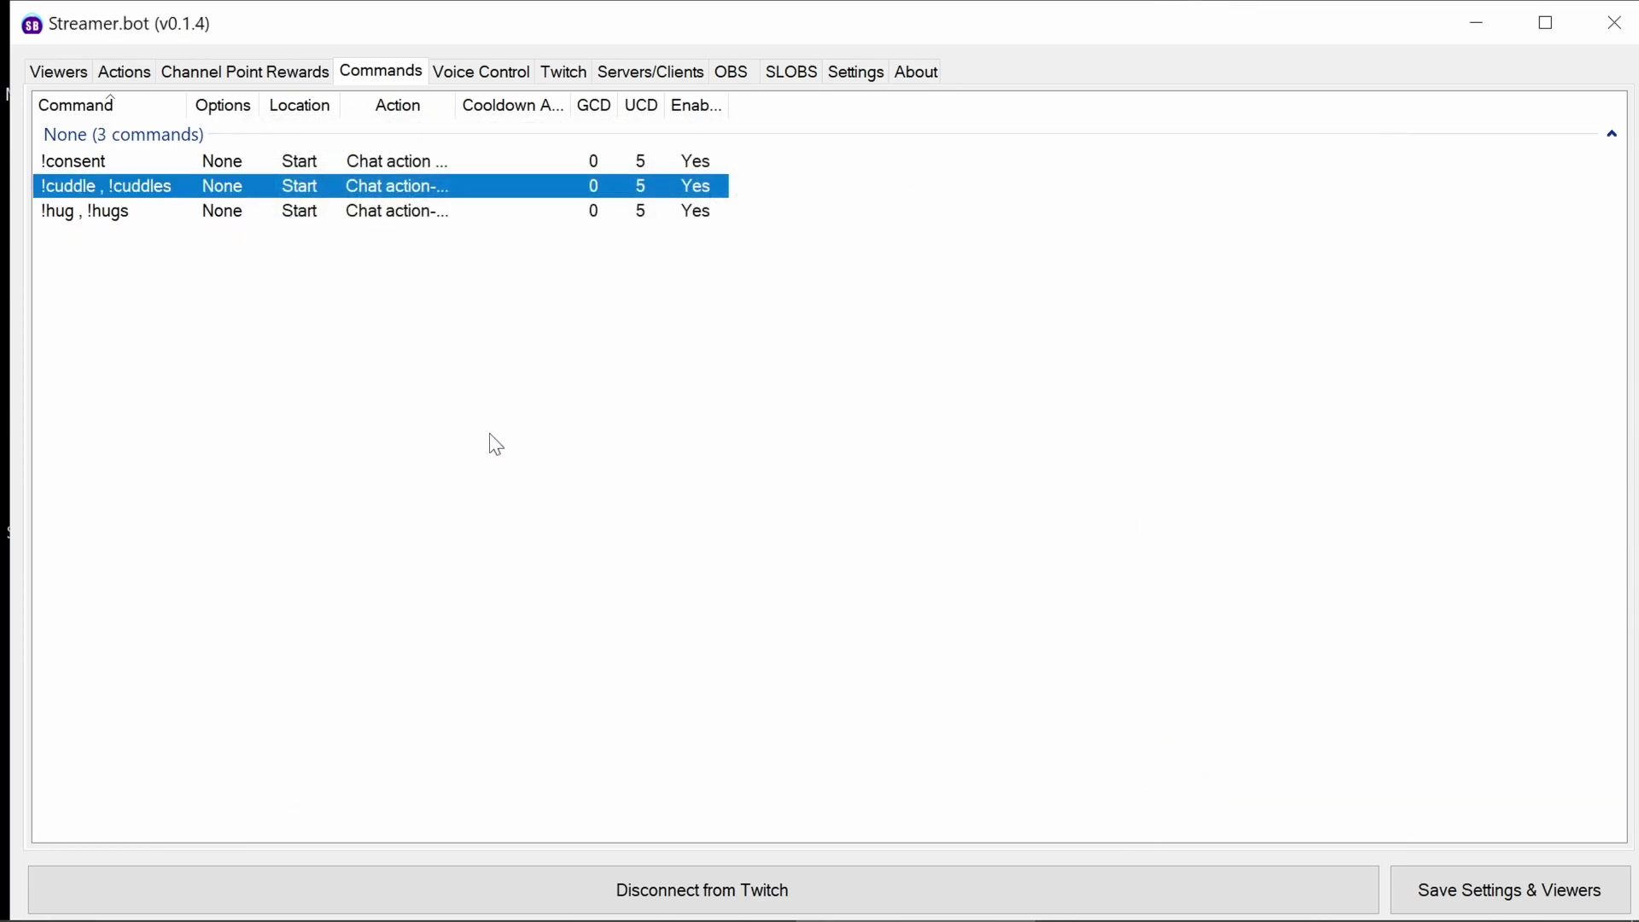
# Step: Save one command named !tickle and !tickles, linked to Chat action-tickle, user cooldown 5
pyautogui.rightClick(177, 294)
pyautogui.click(223, 309)
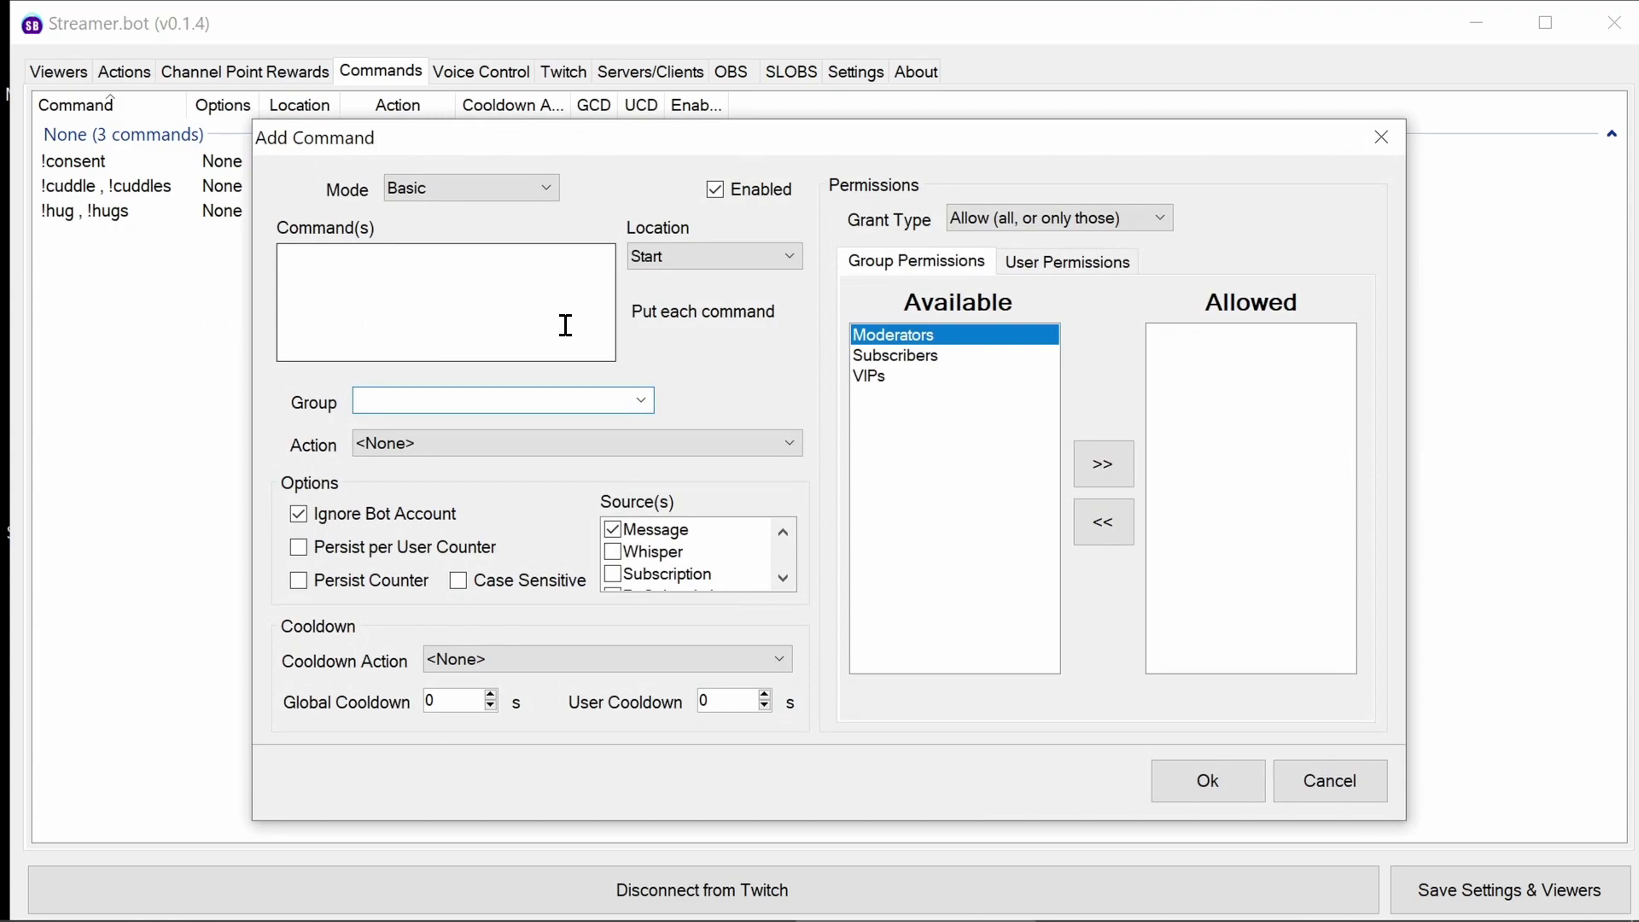
pyautogui.click(664, 443)
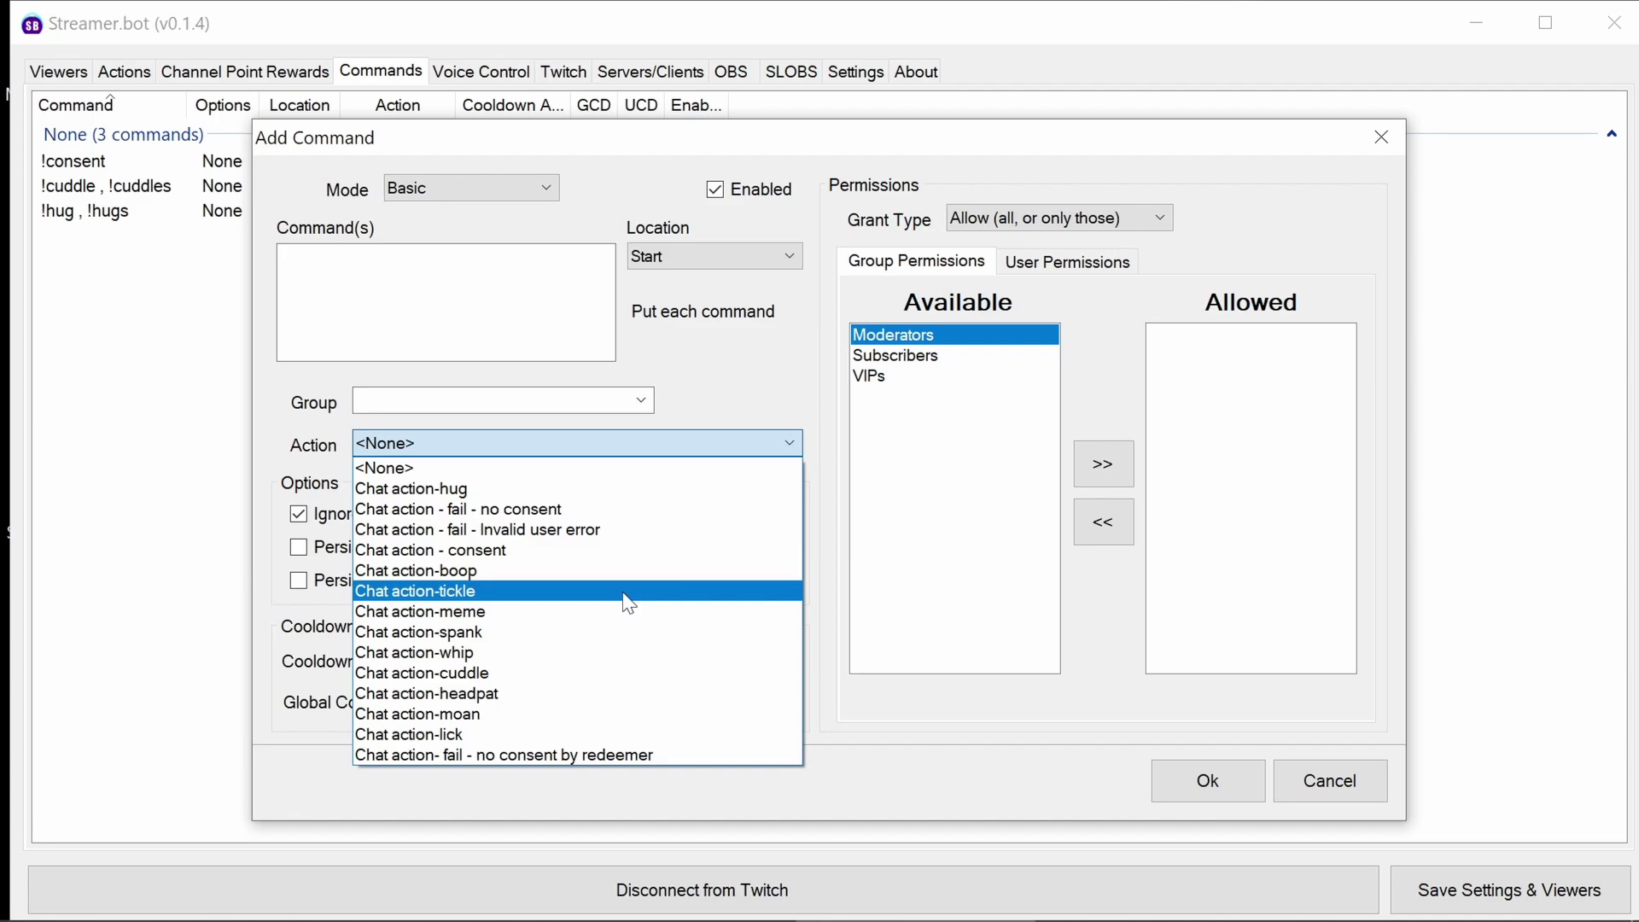
pyautogui.click(631, 601)
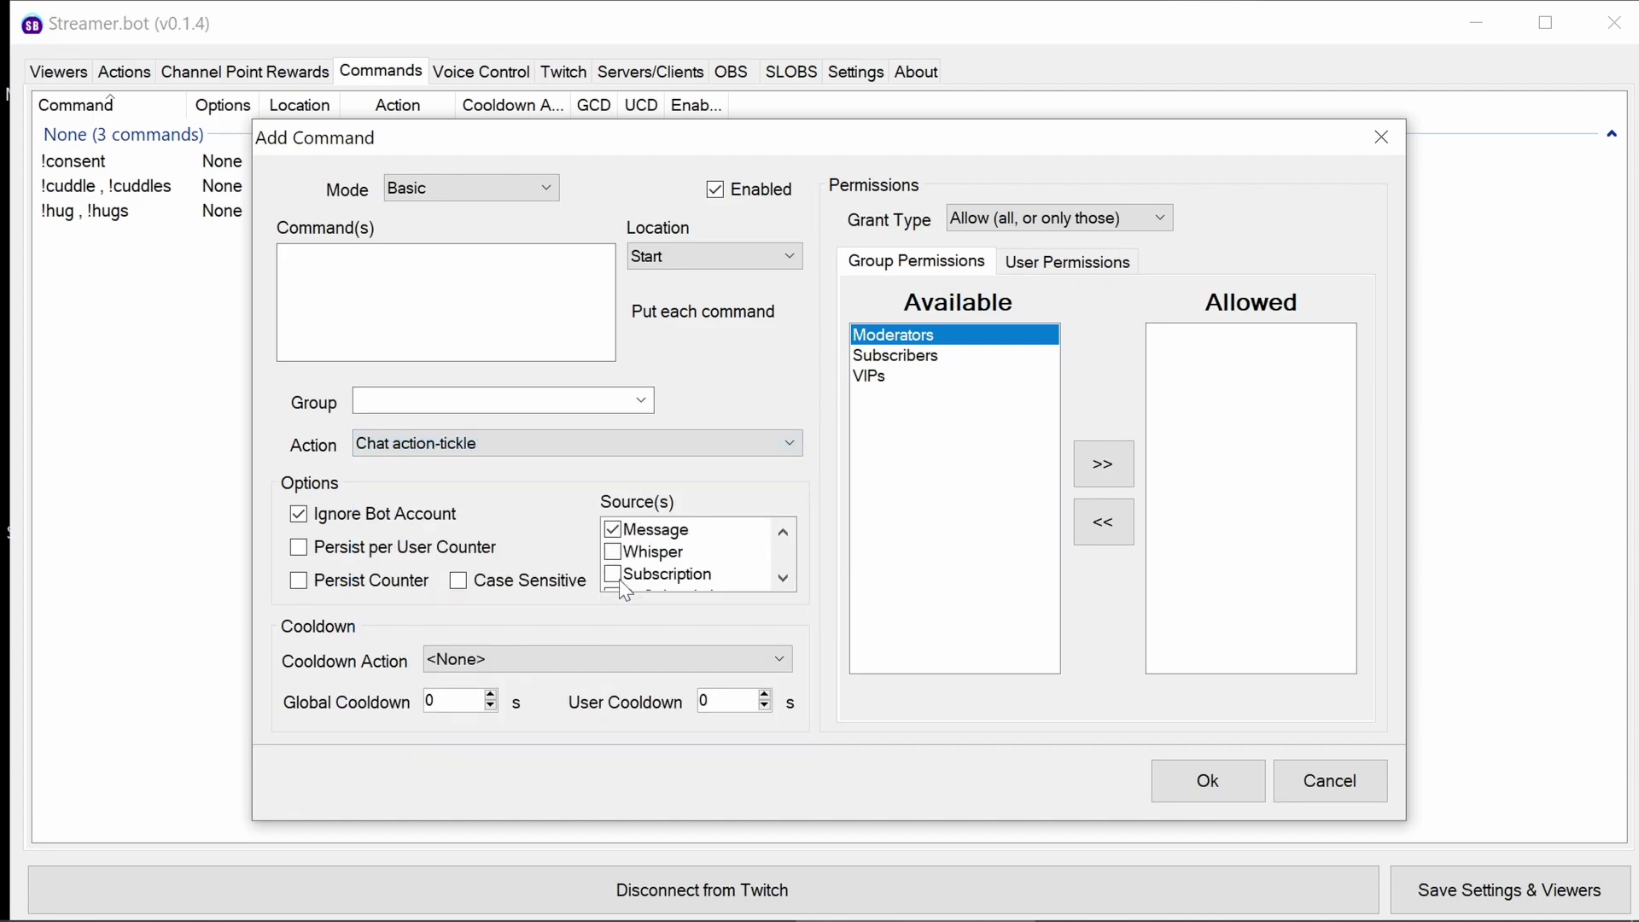
pyautogui.click(421, 315)
pyautogui.write('!tickle')
pyautogui.press('BackSpace')
pyautogui.press('BackSpace')
pyautogui.write('le')
pyautogui.press('Return')
pyautogui.write('!tickles')
pyautogui.doubleClick(721, 701)
pyautogui.write('5')
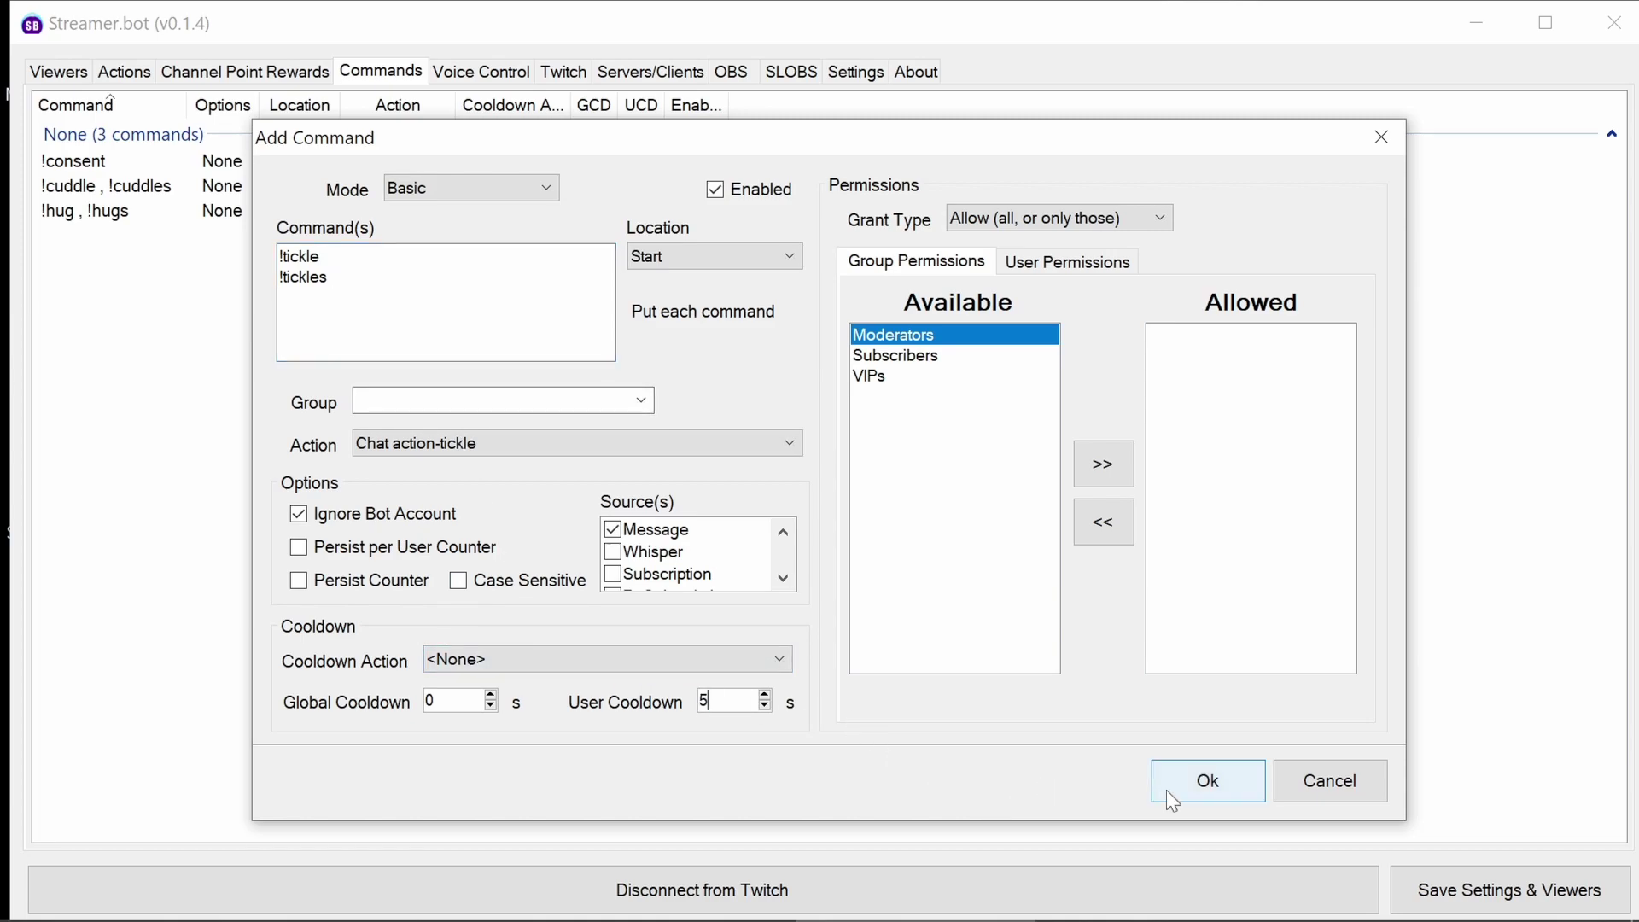
pyautogui.click(1199, 780)
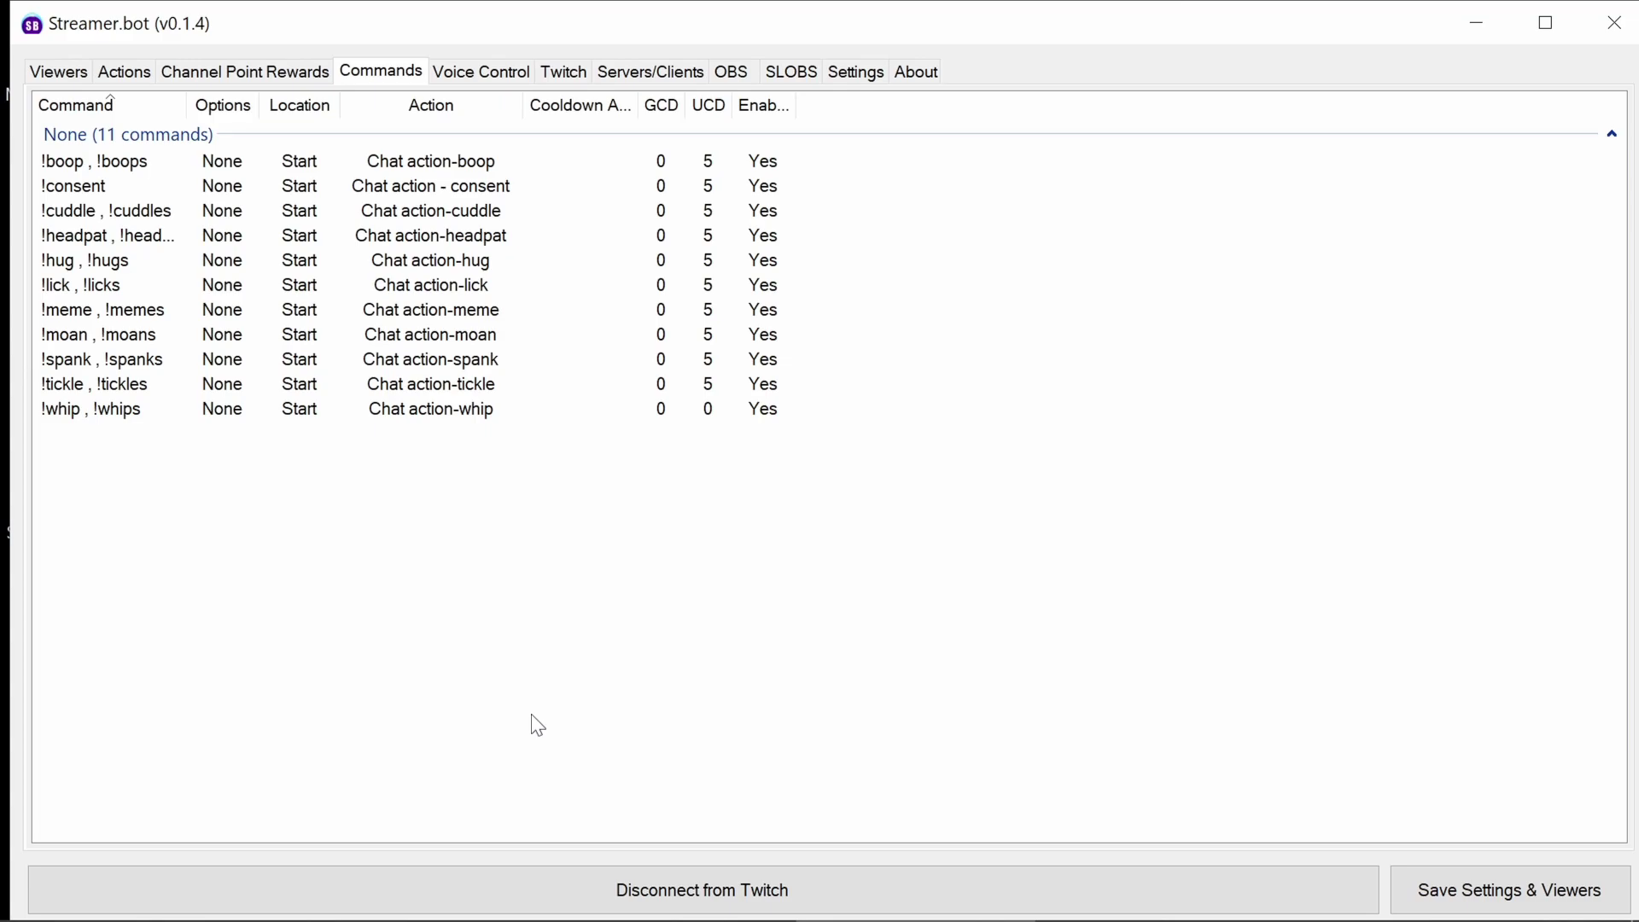
# Step: Delete Chat action-whip and Chat action-spank from the Actions list, confirming each deletion
pyautogui.click(125, 73)
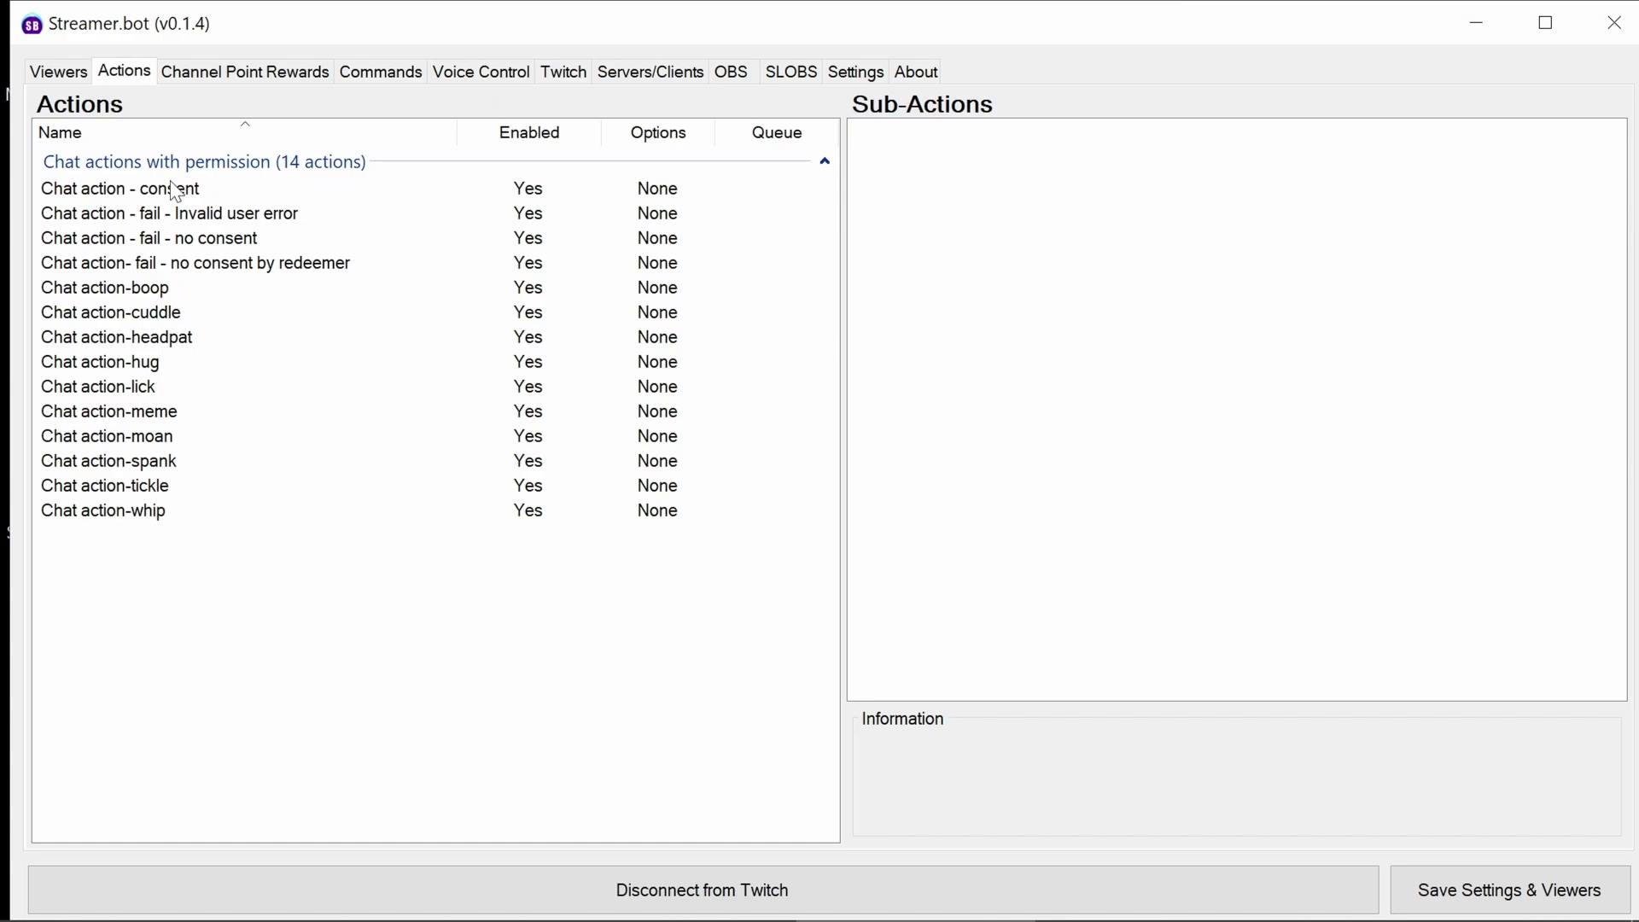
pyautogui.click(132, 465)
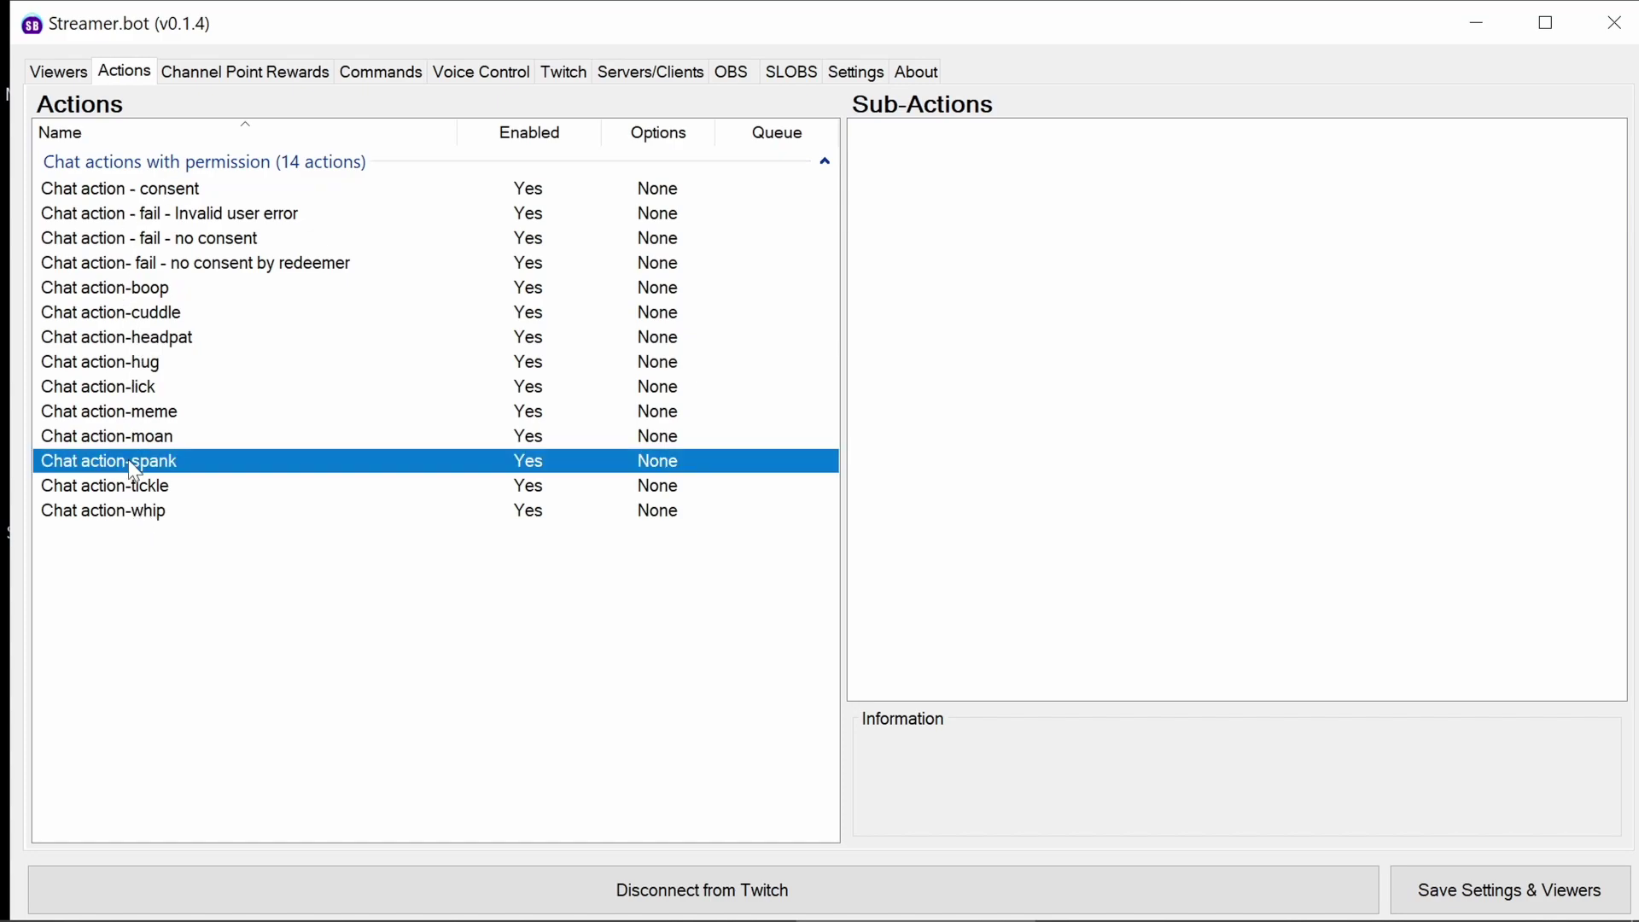
pyautogui.rightClick(151, 512)
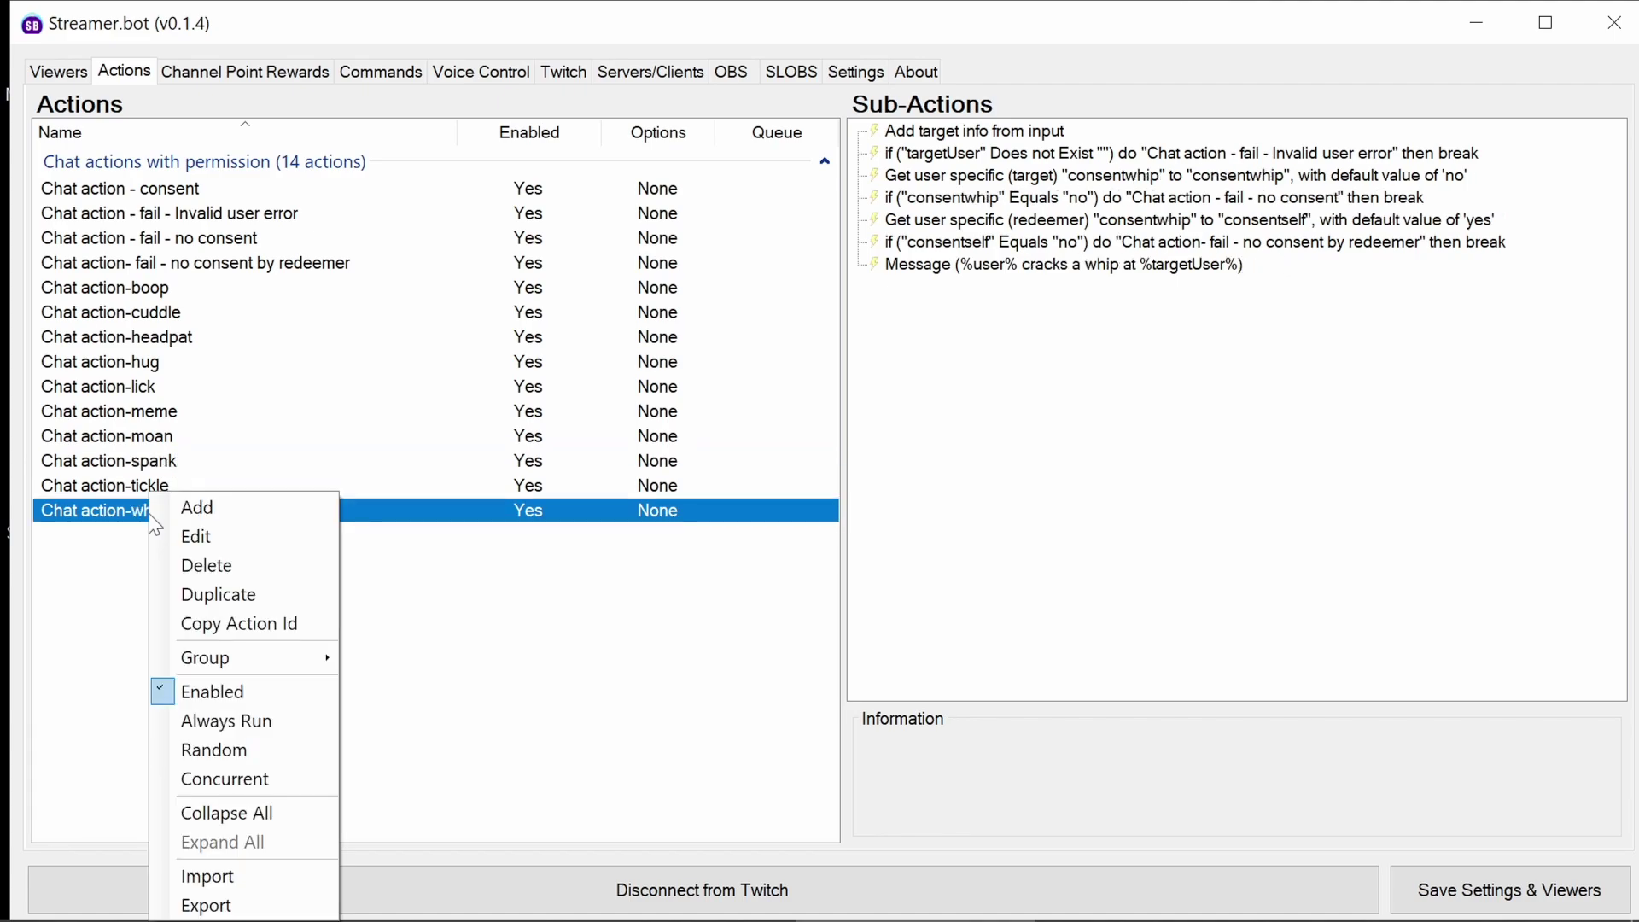
pyautogui.click(209, 565)
pyautogui.click(904, 534)
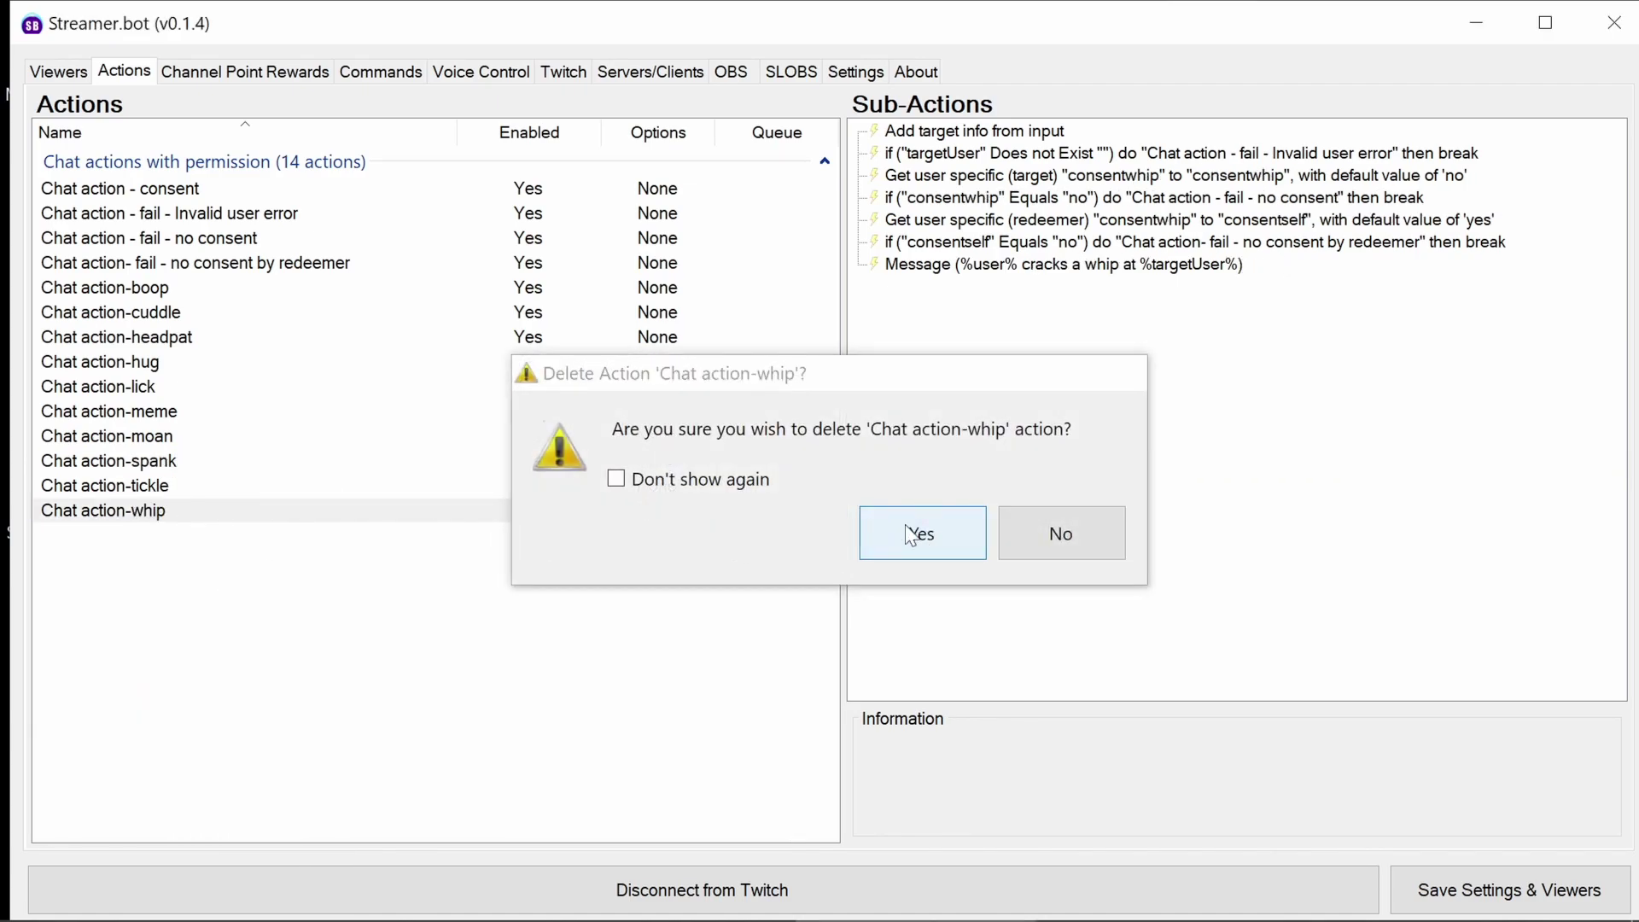
pyautogui.rightClick(162, 468)
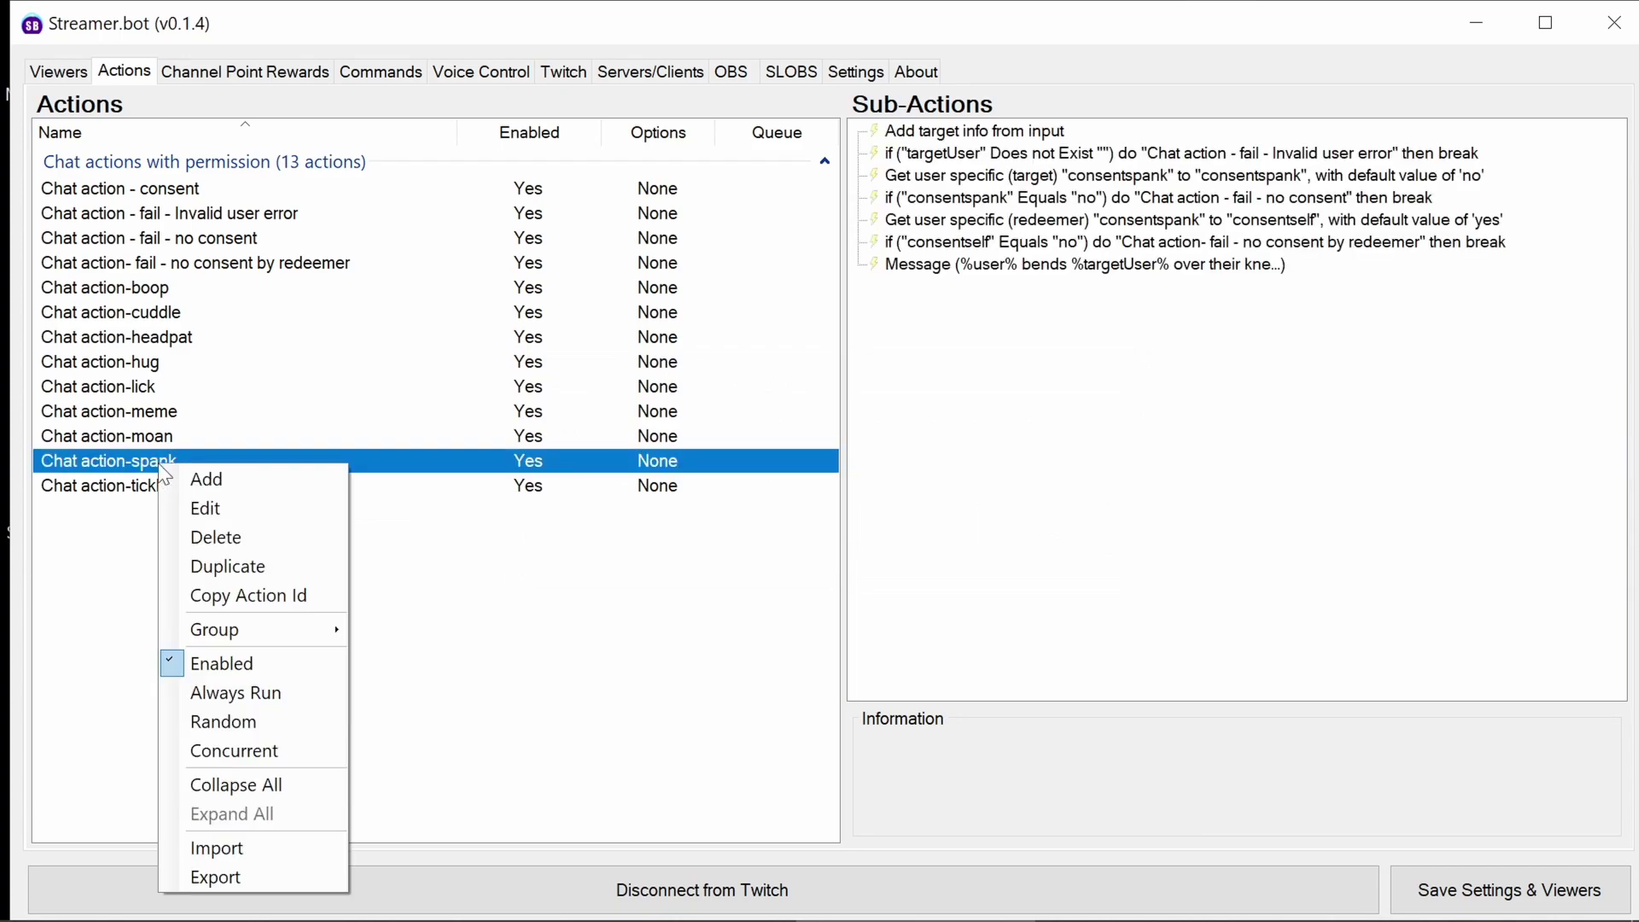
pyautogui.click(244, 536)
pyautogui.click(919, 533)
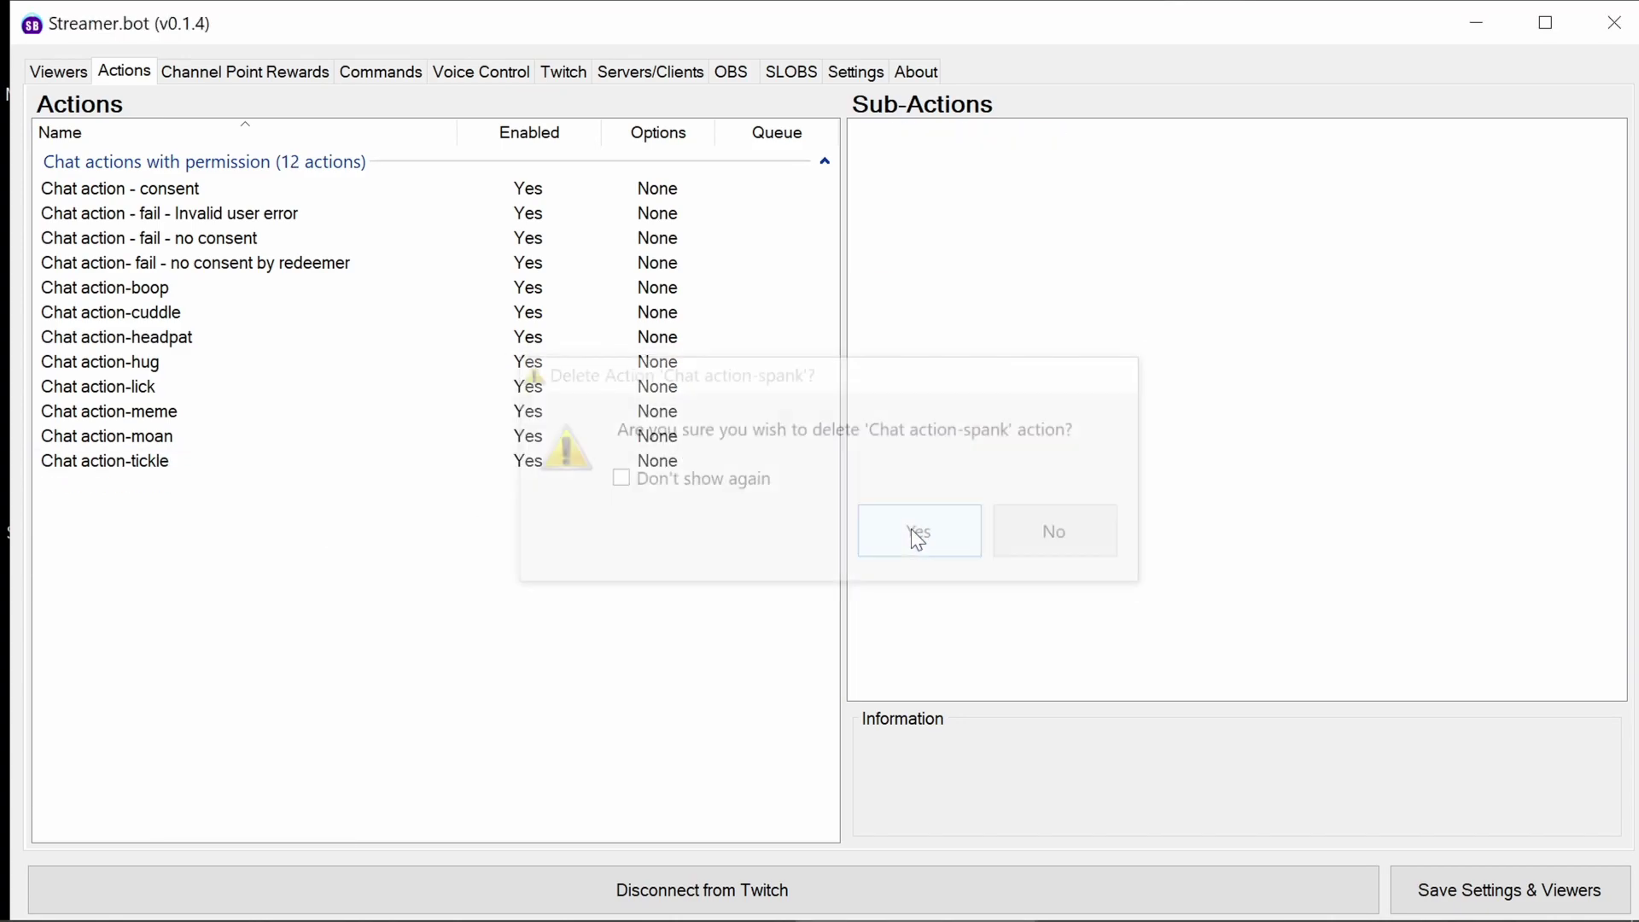
# Step: Show the 'Chat action - consent' sub-actions and its Execute Code consent code step
pyautogui.click(126, 193)
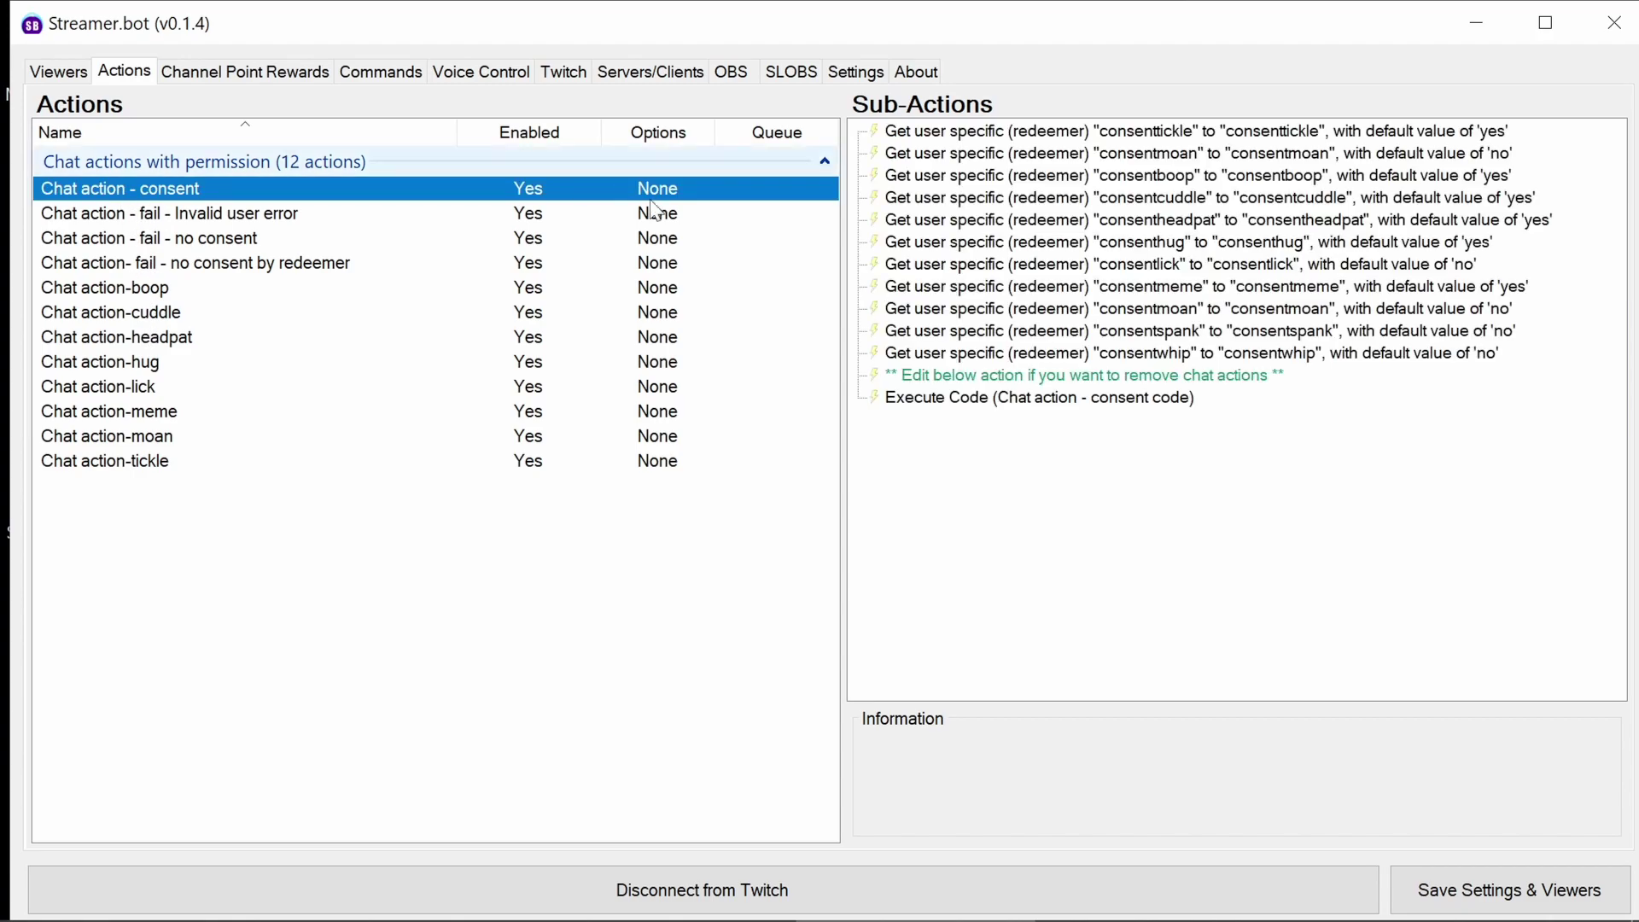
pyautogui.click(944, 398)
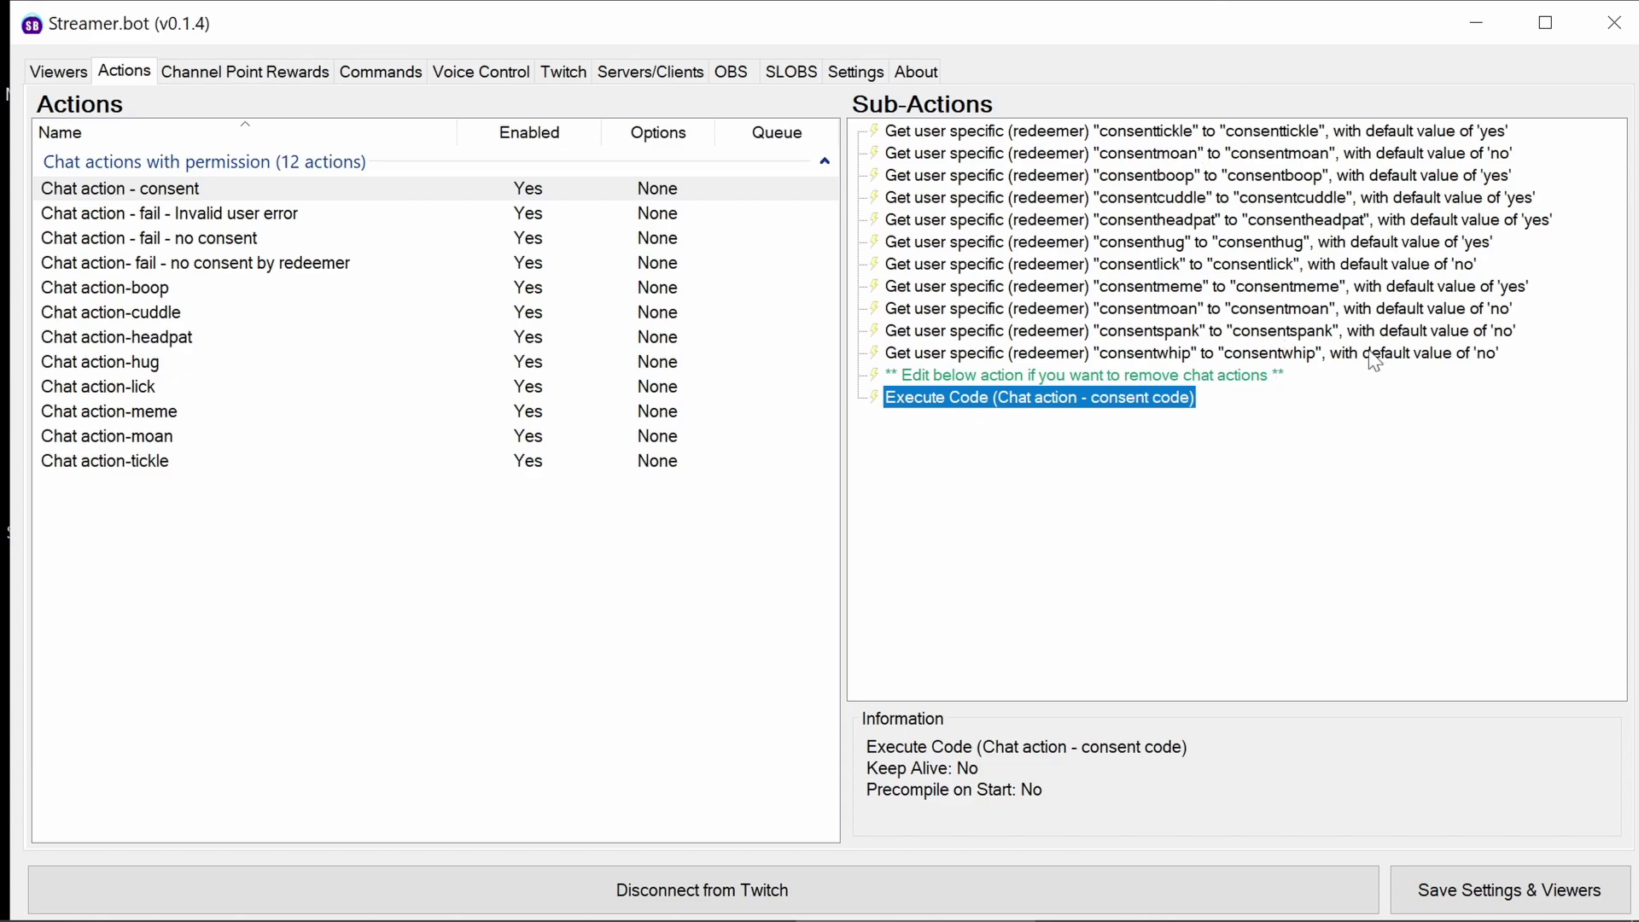
# Step: Open the consent C# code and delete the spank and whip status lines
pyautogui.doubleClick(1090, 401)
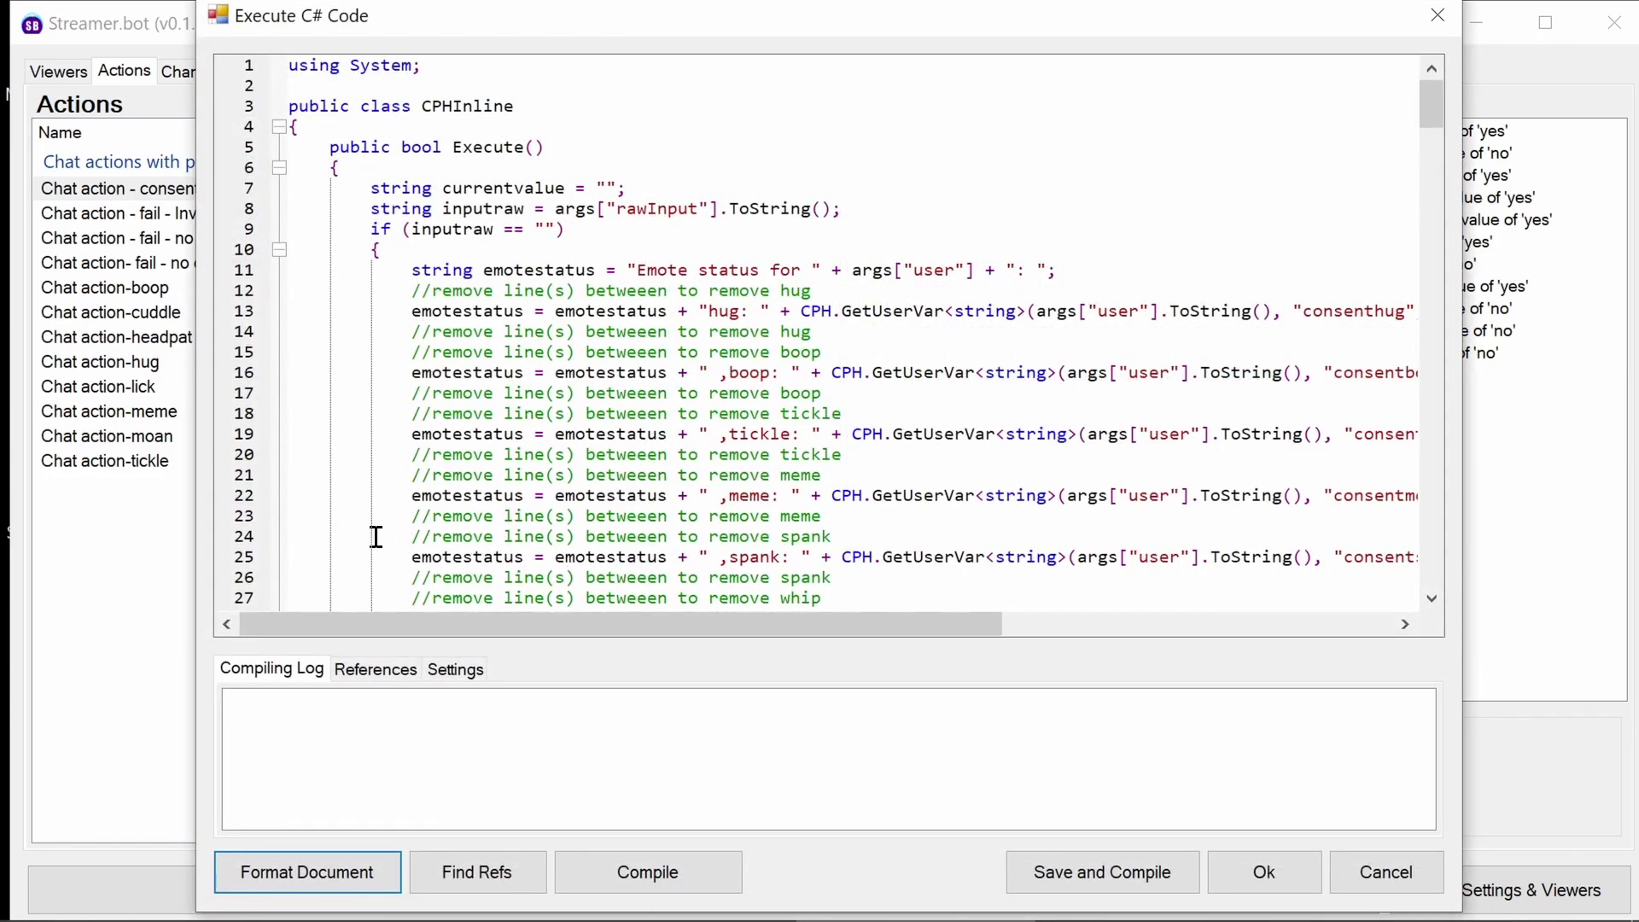
pyautogui.moveTo(380, 536); pyautogui.dragTo(907, 576)
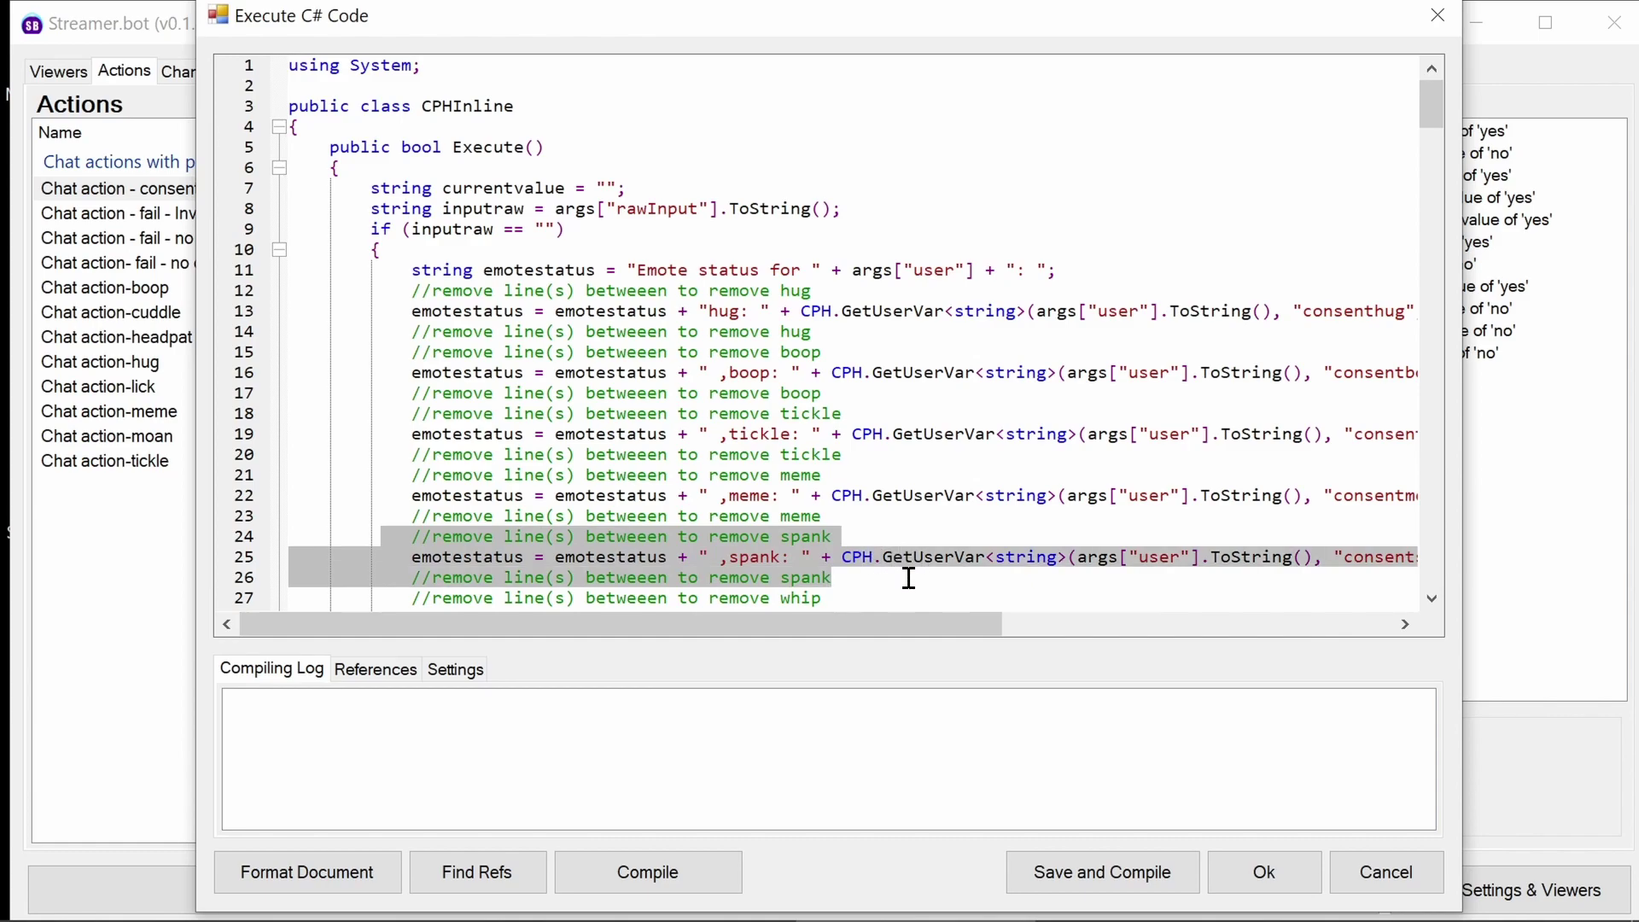
pyautogui.scroll(-2, 908, 574)
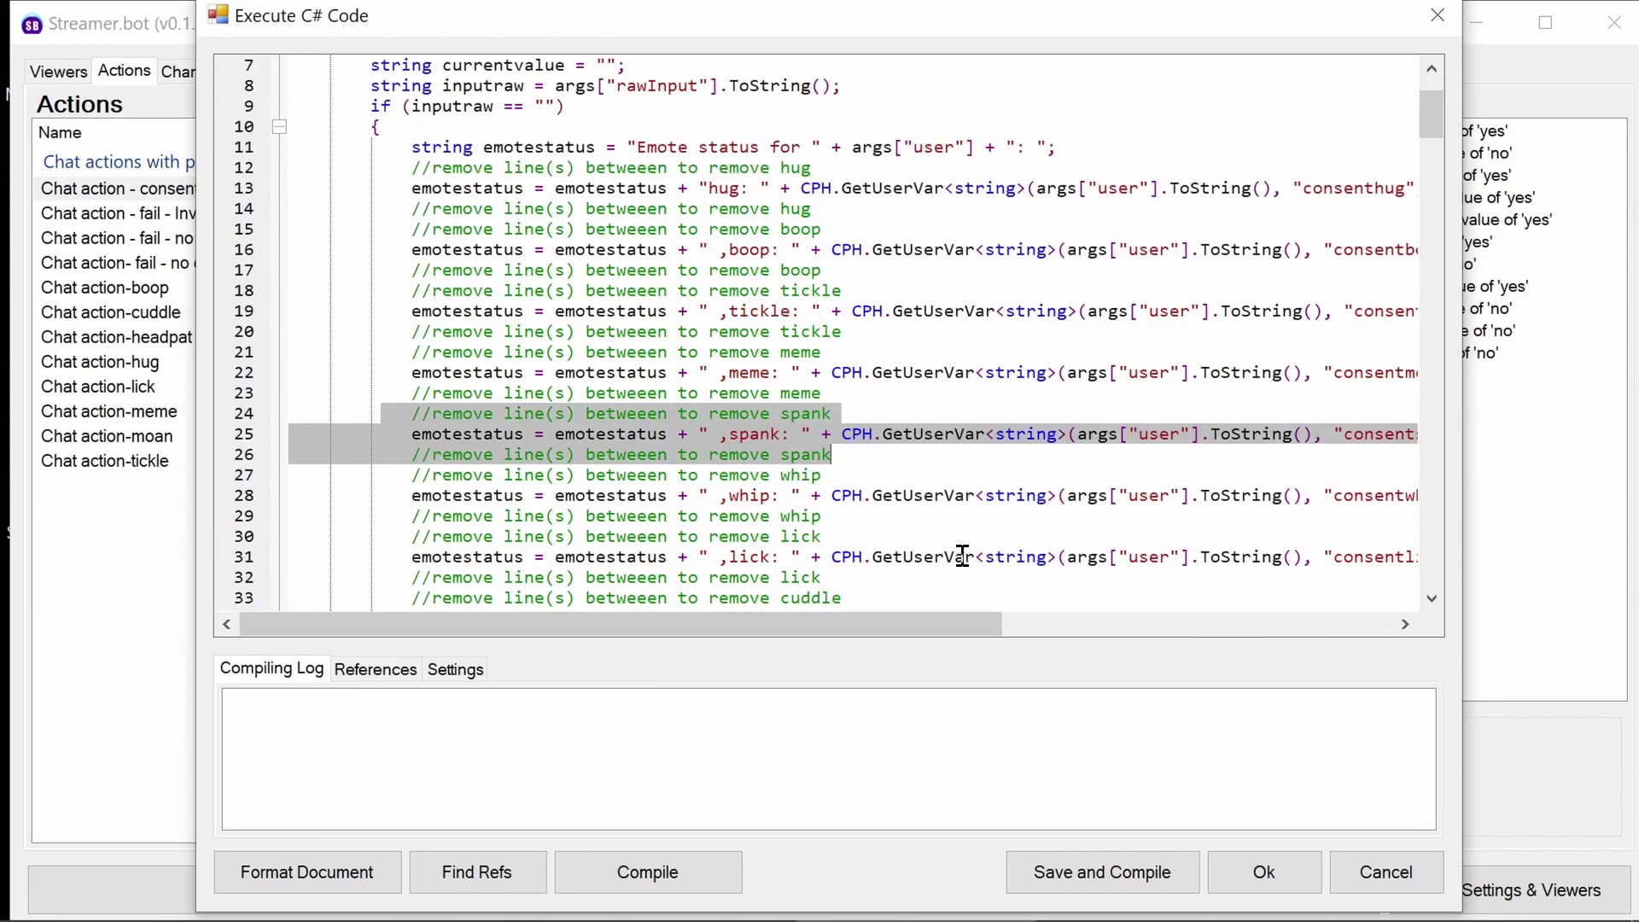
pyautogui.click(865, 510)
pyautogui.moveTo(870, 512); pyautogui.dragTo(264, 415)
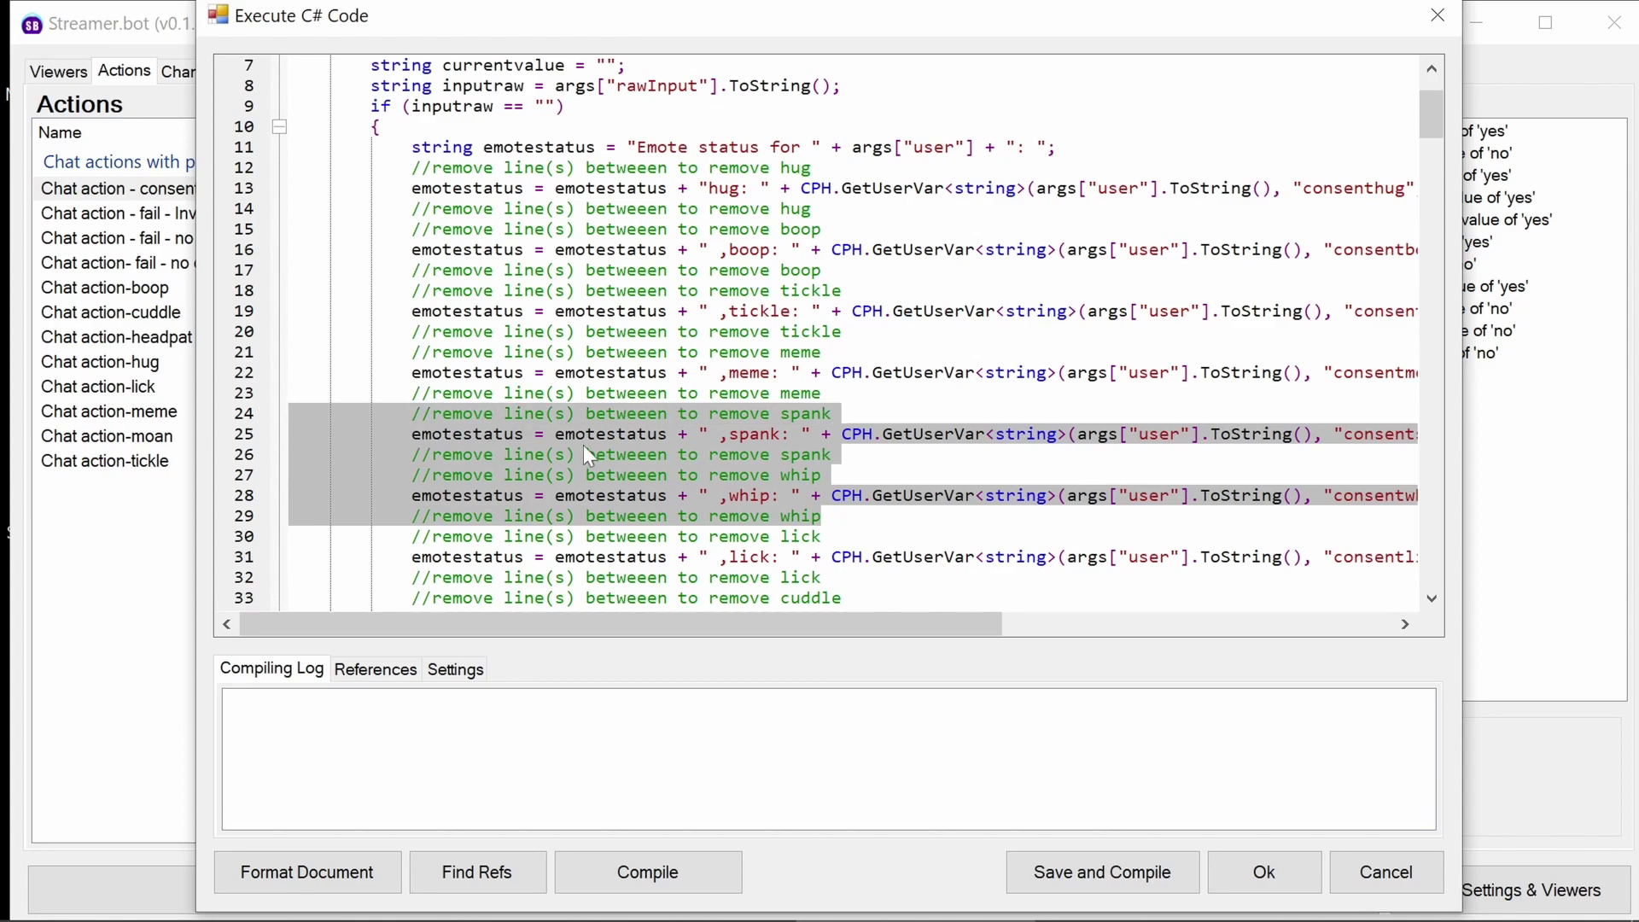
pyautogui.press('Delete')
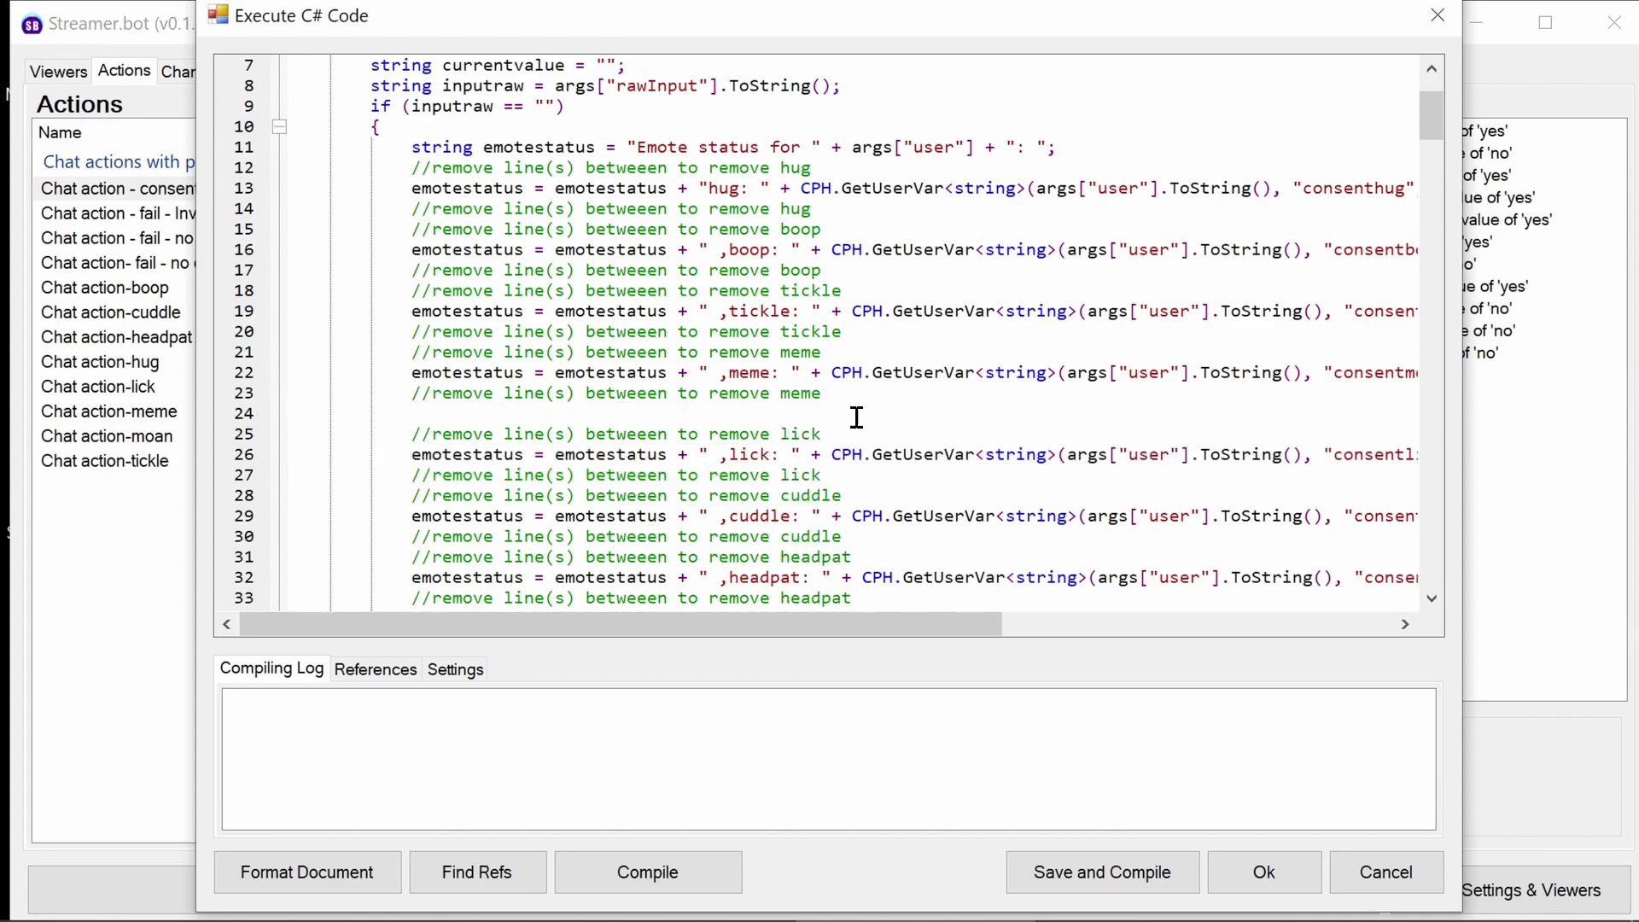
pyautogui.press('Delete')
# Step: Delete the spank and whip lines from the all and none blocks
pyautogui.scroll(-10, 847, 444)
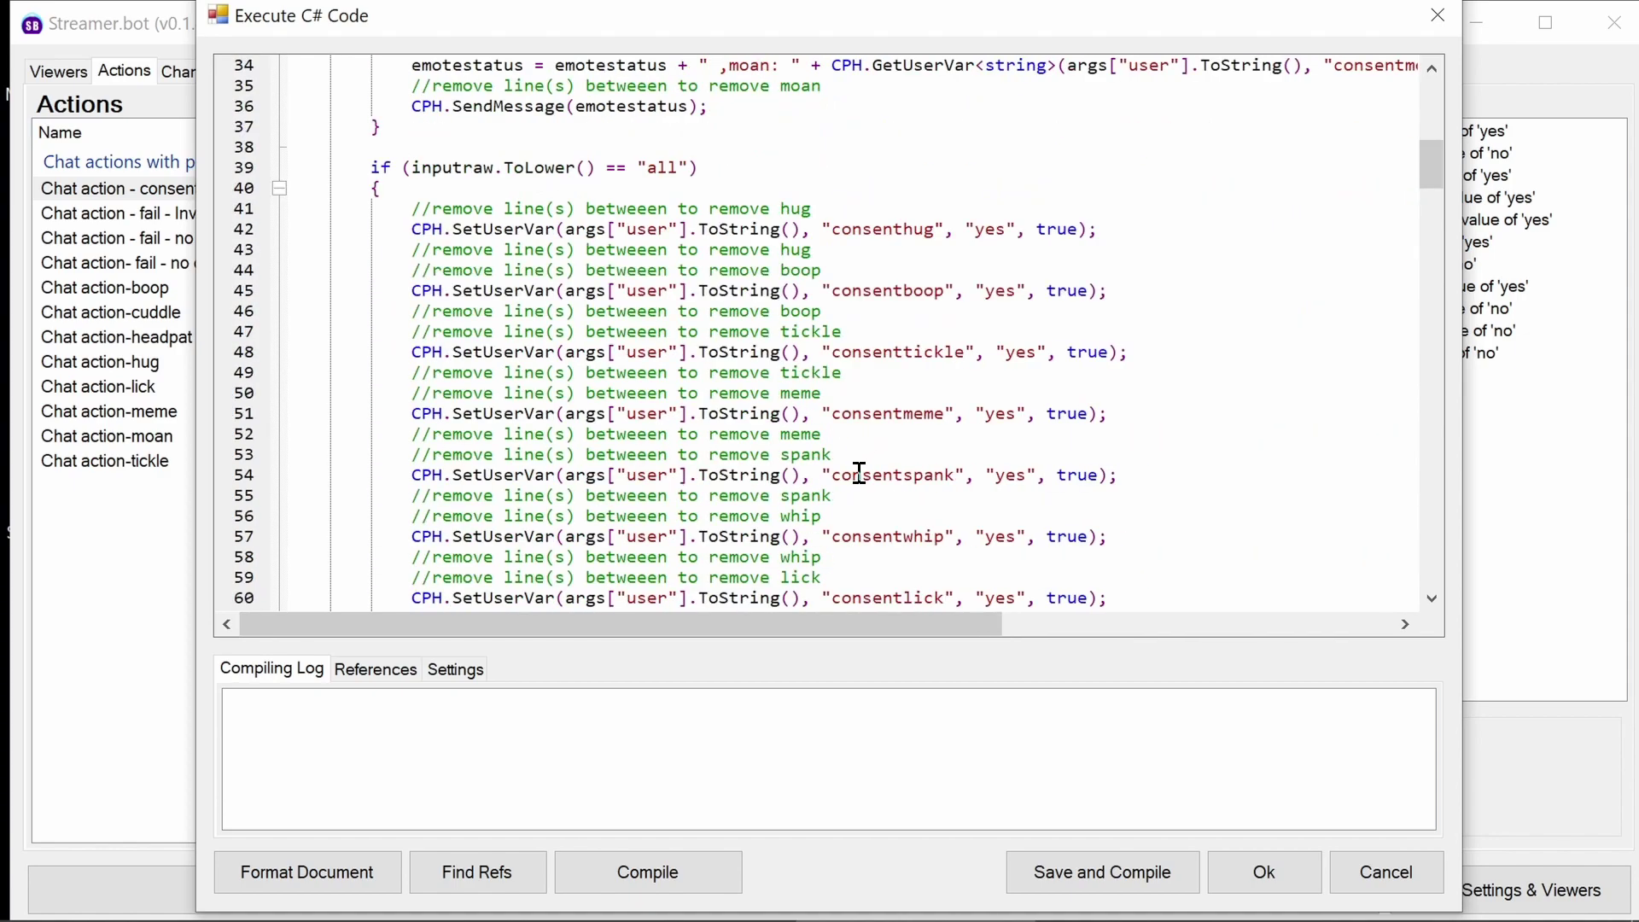
pyautogui.scroll(-1, 849, 455)
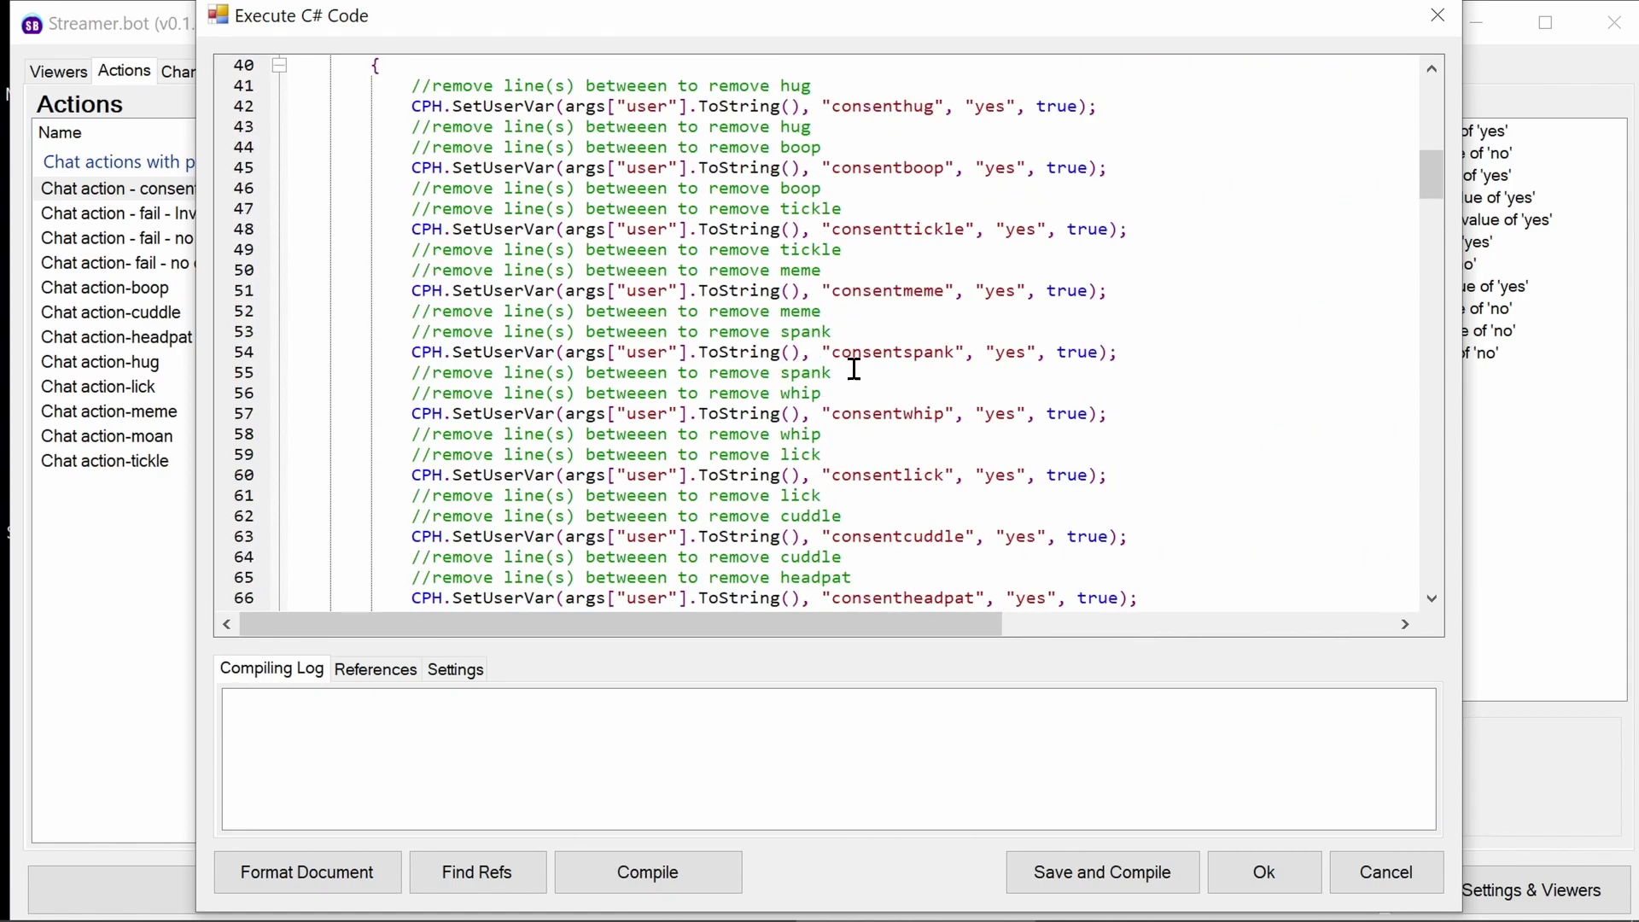
pyautogui.moveTo(824, 435); pyautogui.dragTo(250, 335)
pyautogui.press('Delete')
pyautogui.press('Delete')
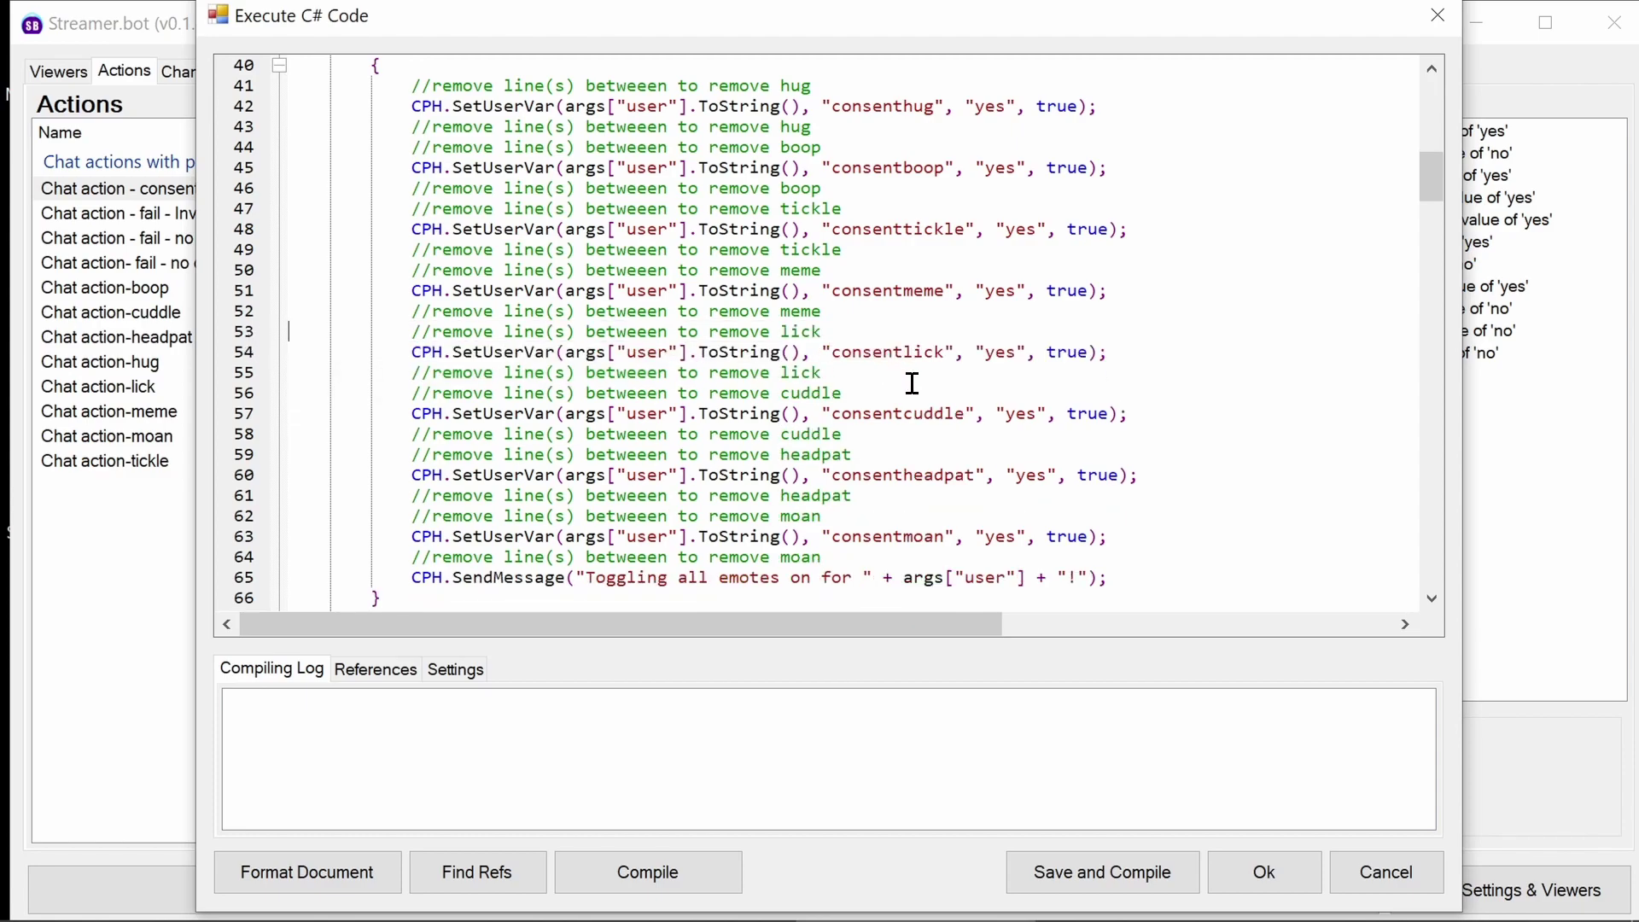
pyautogui.scroll(-6, 912, 384)
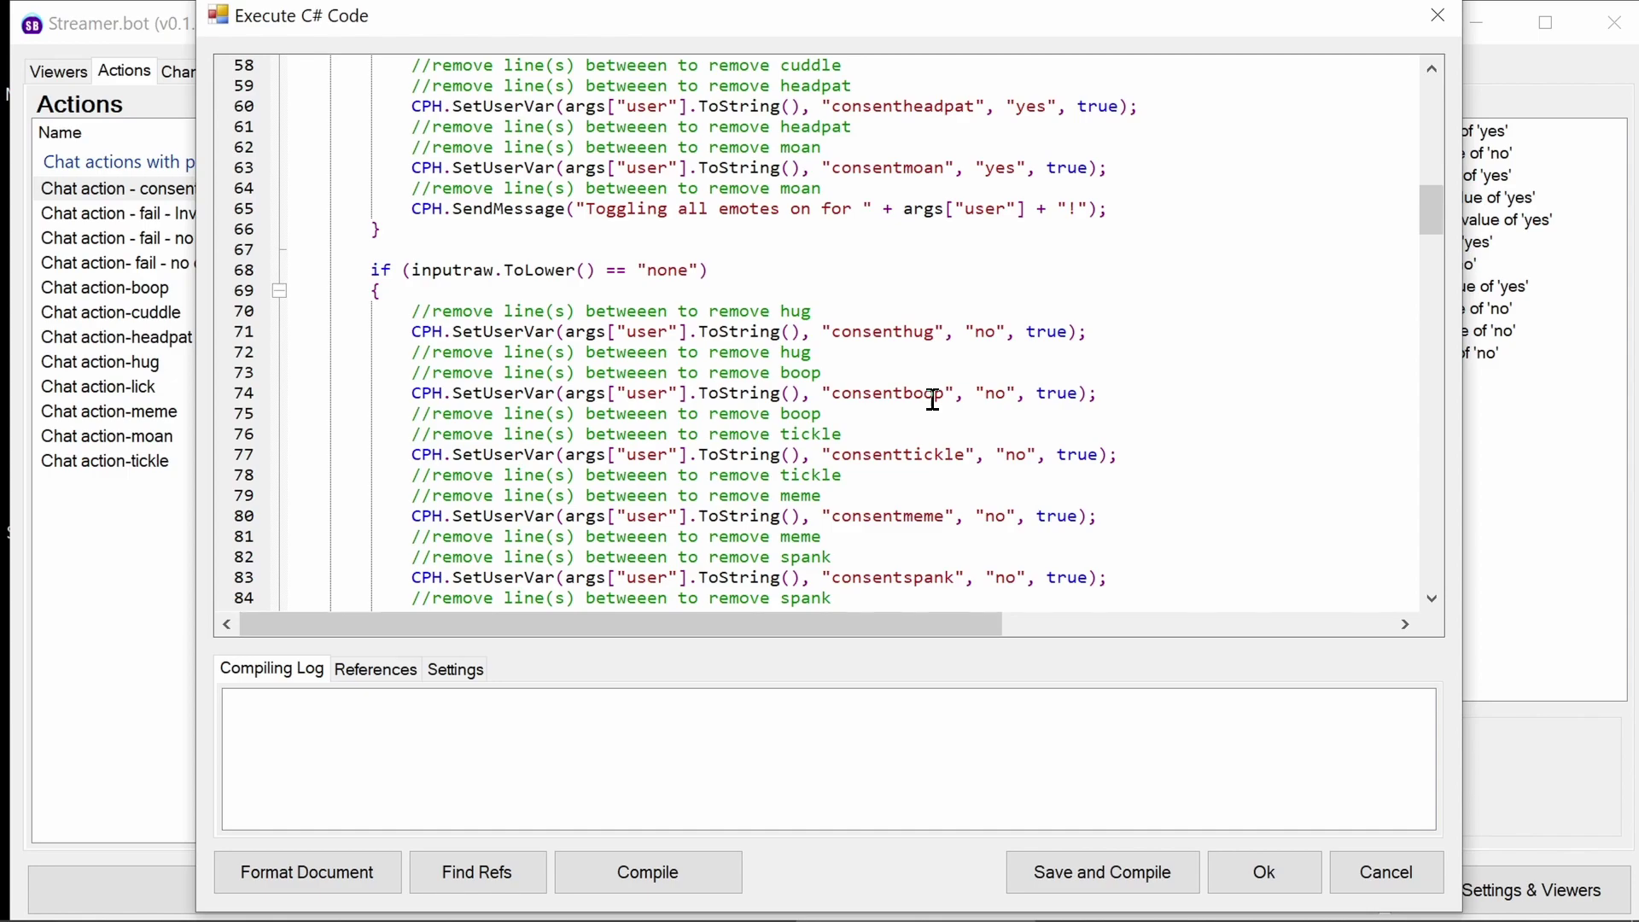
pyautogui.scroll(-2, 934, 400)
pyautogui.scroll(-1, 934, 399)
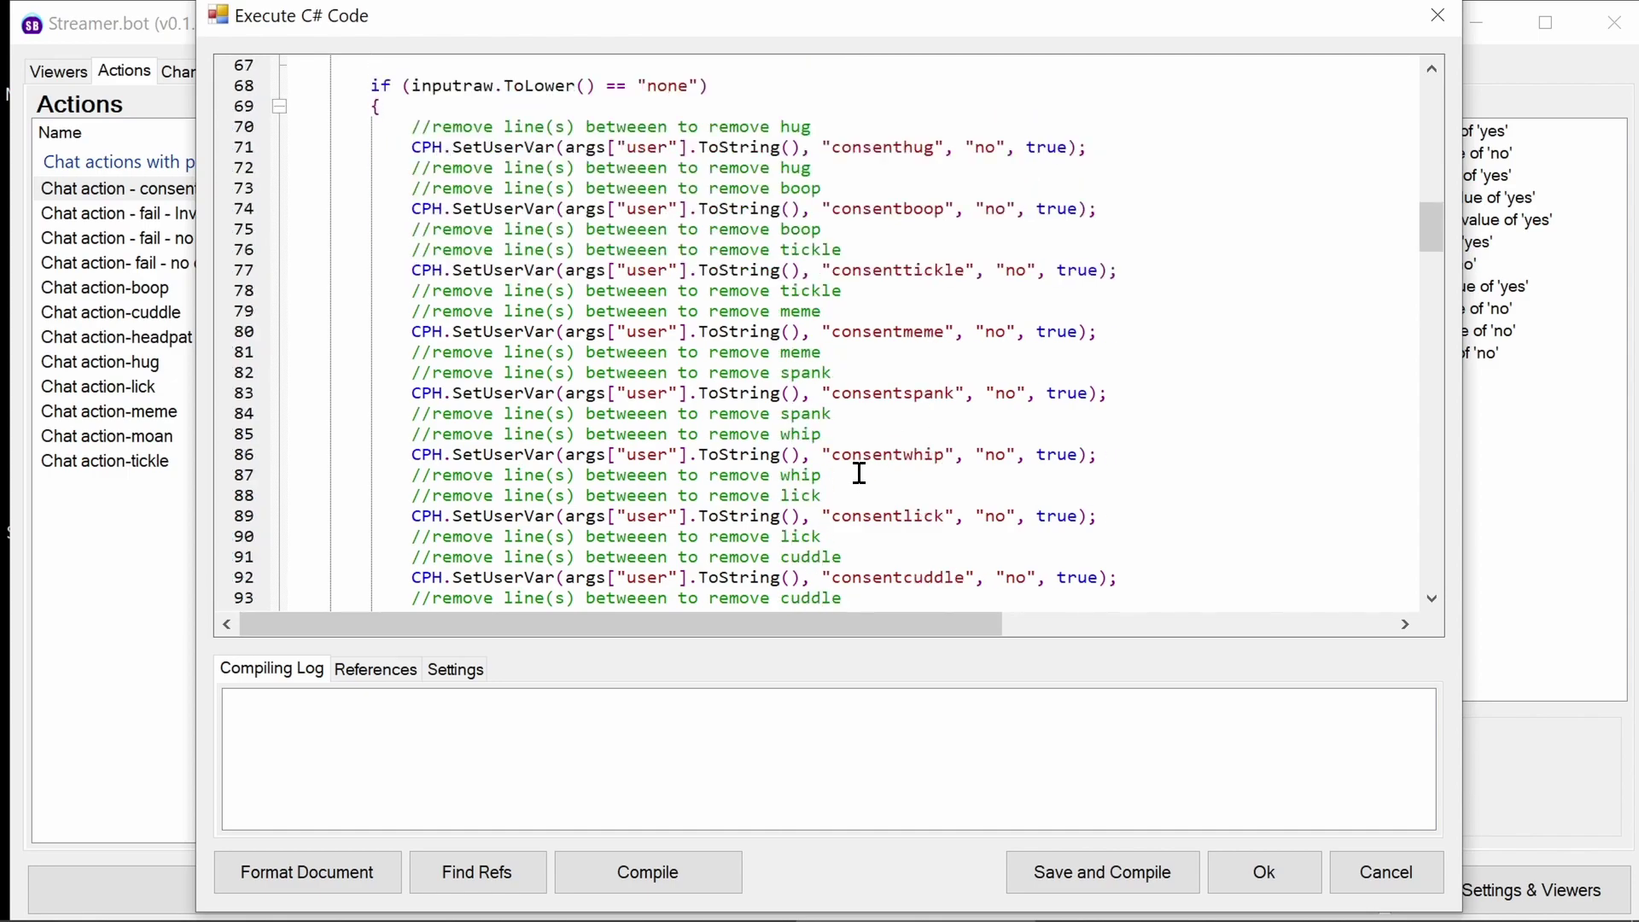
pyautogui.moveTo(858, 474); pyautogui.dragTo(207, 376)
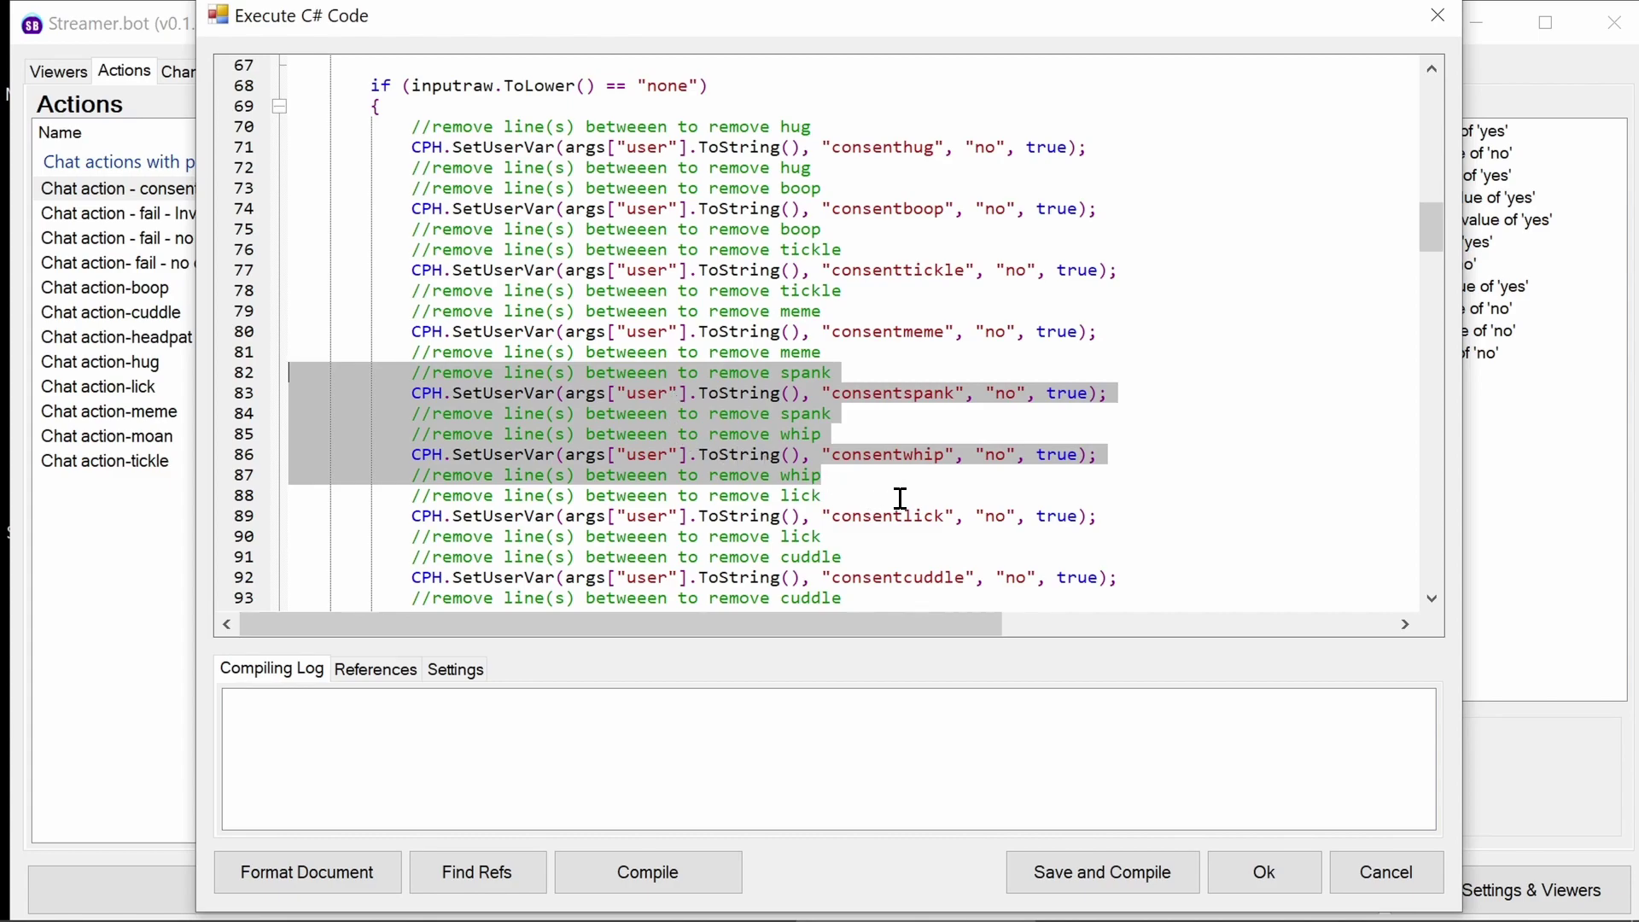
pyautogui.press('Delete')
pyautogui.press('Delete')
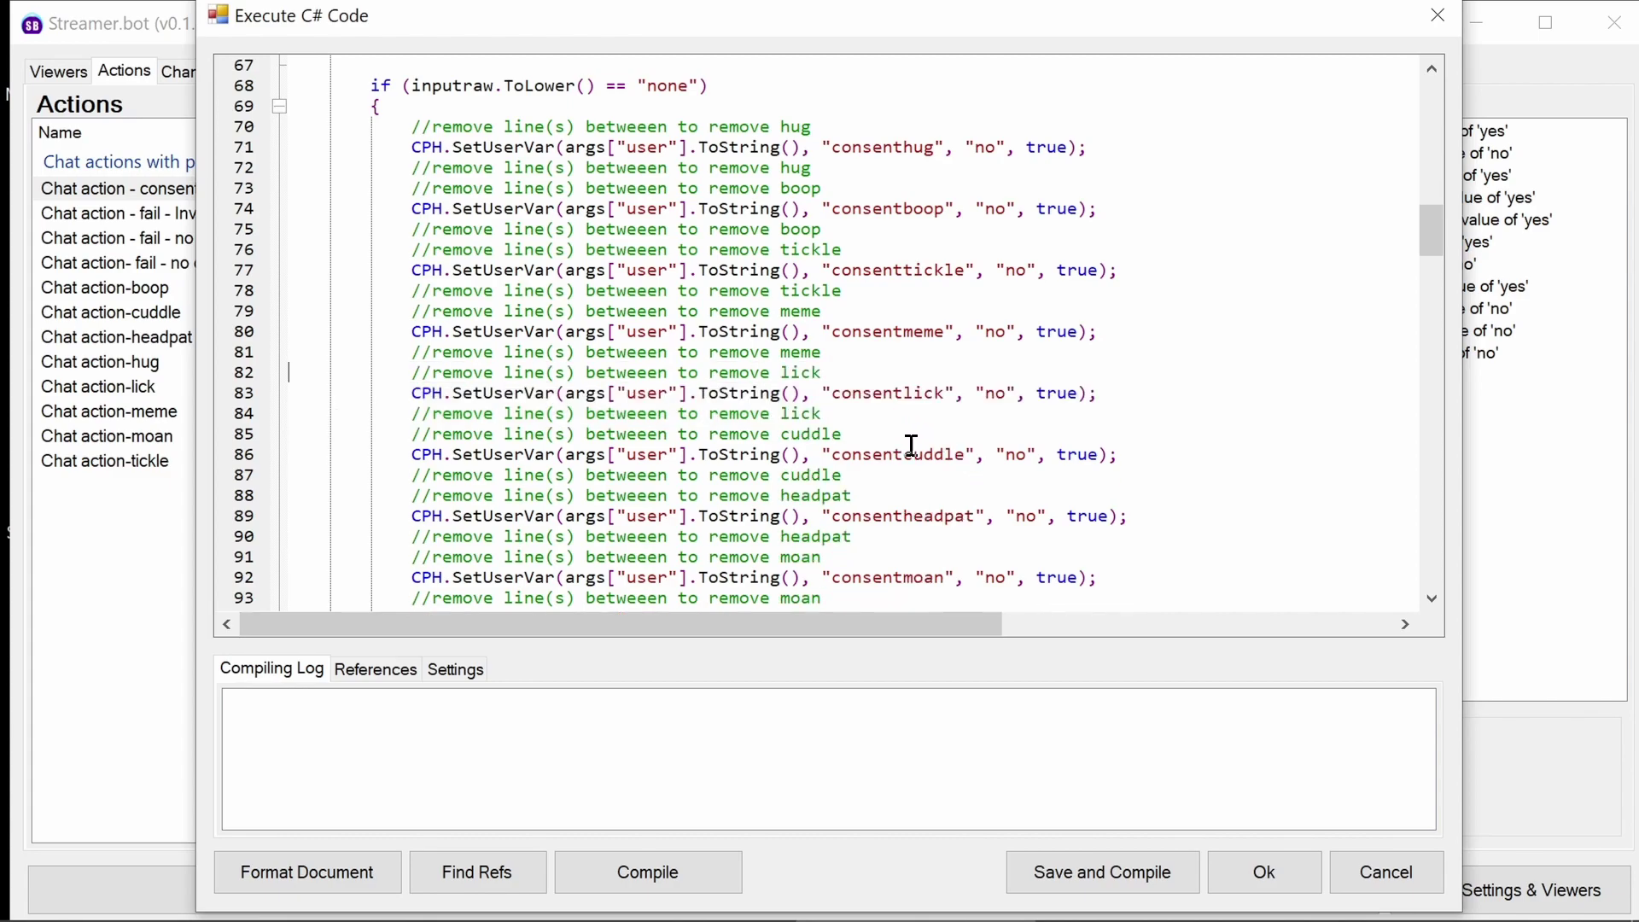
# Step: Remove the spank and whip toggle blocks so the script ends at line 234
pyautogui.scroll(-8, 912, 449)
pyautogui.scroll(-15, 912, 450)
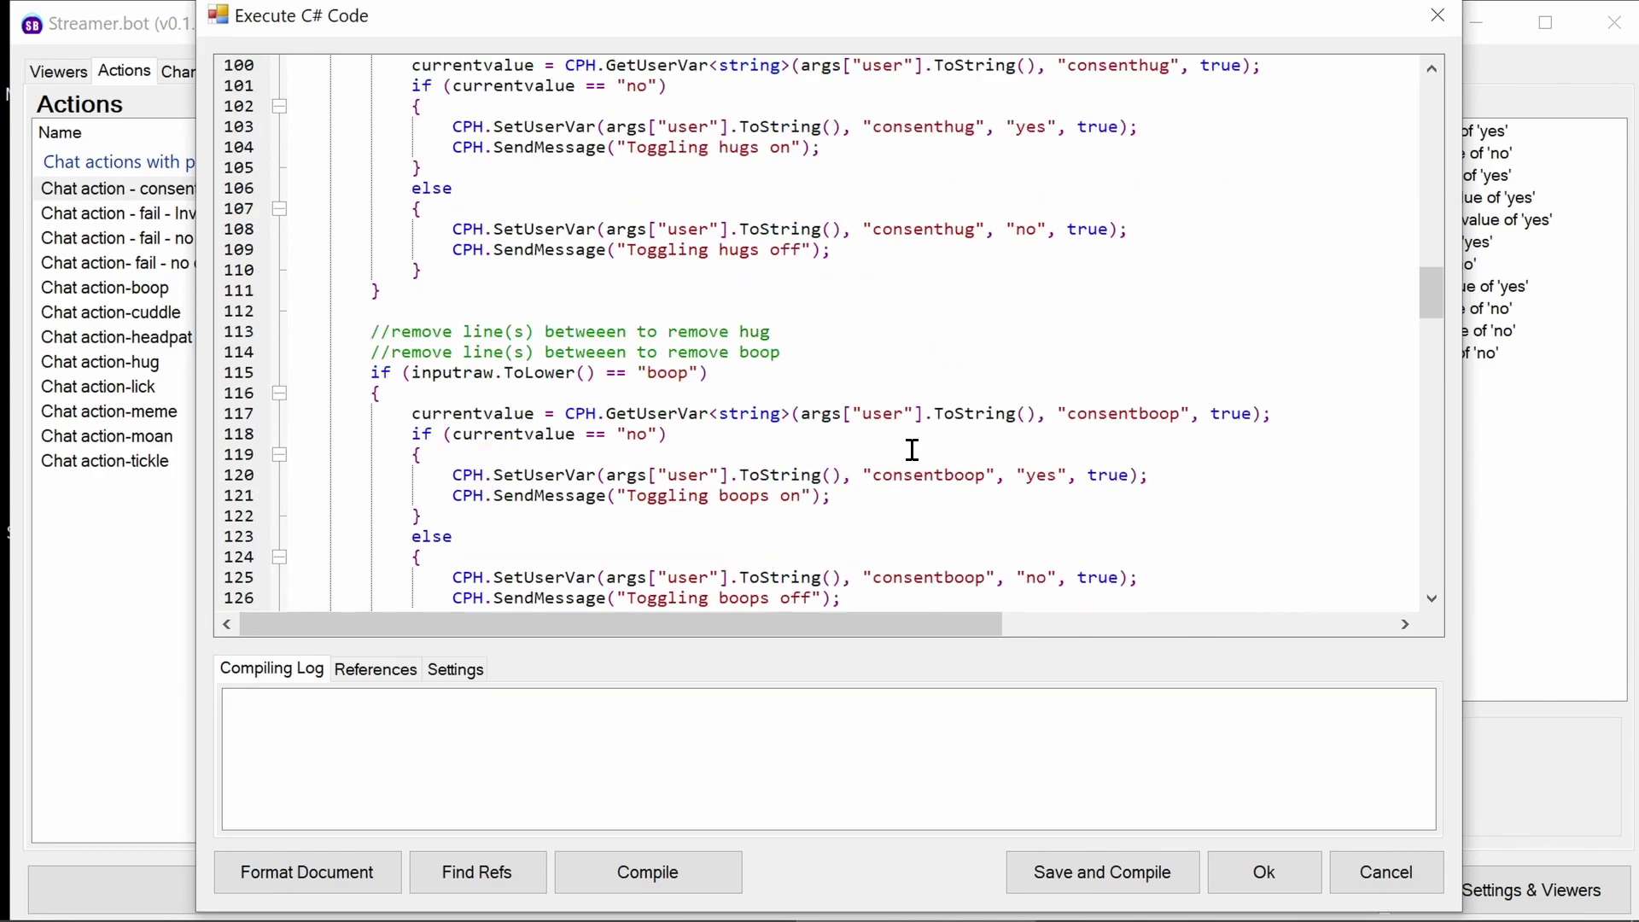
pyautogui.scroll(-7, 912, 453)
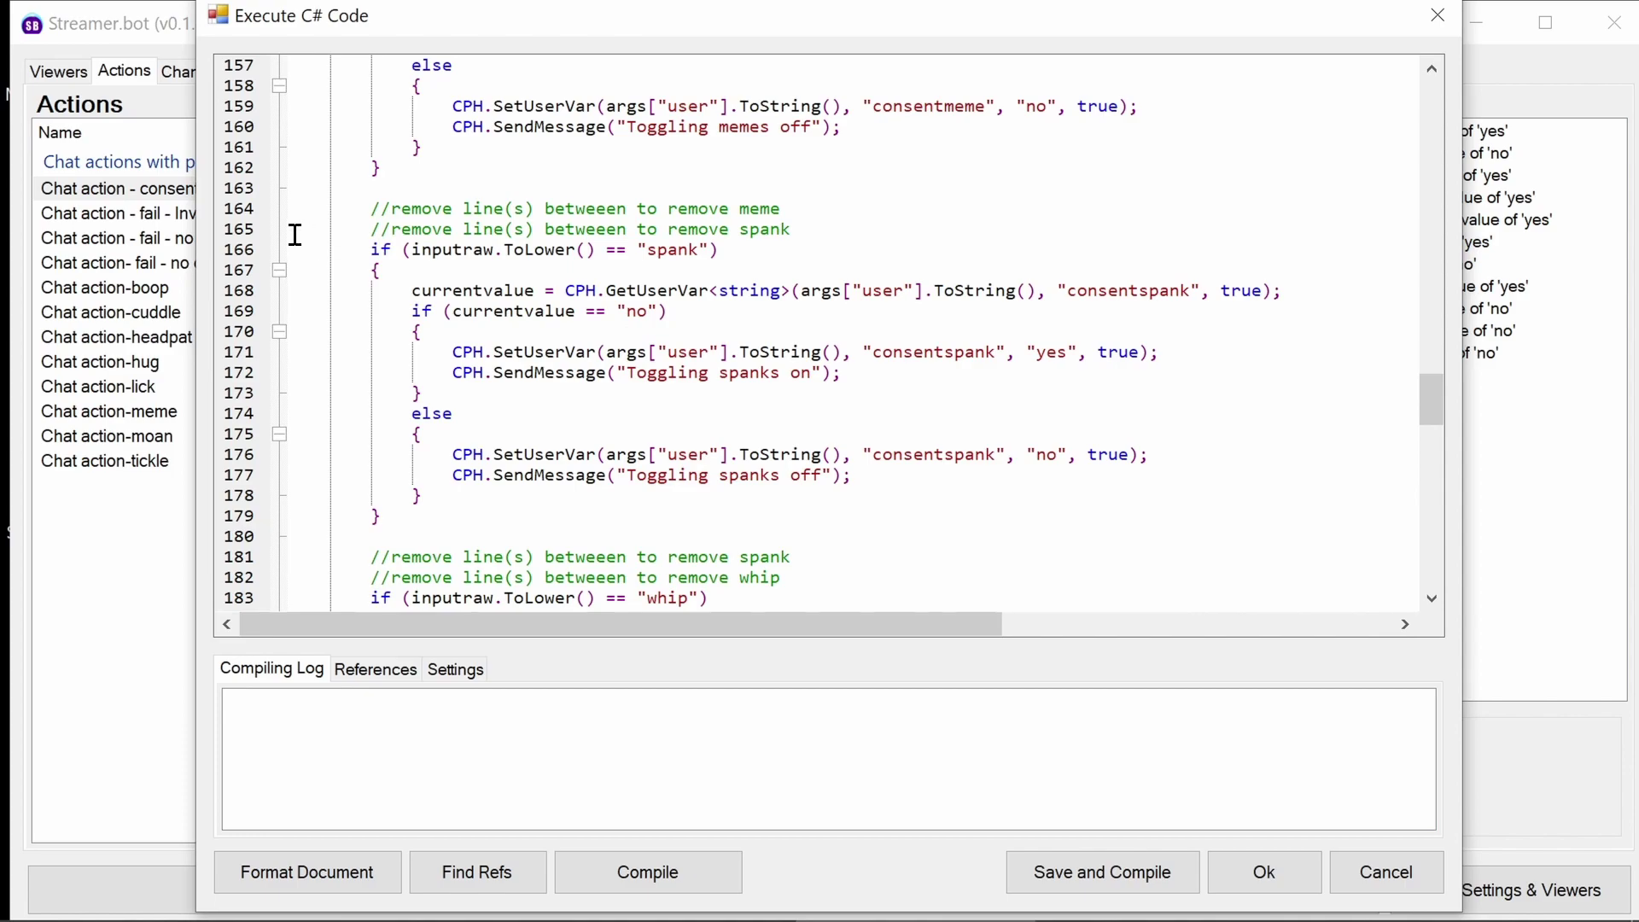
pyautogui.moveTo(288, 230); pyautogui.dragTo(734, 537)
pyautogui.scroll(-2, 825, 545)
pyautogui.scroll(-5, 825, 546)
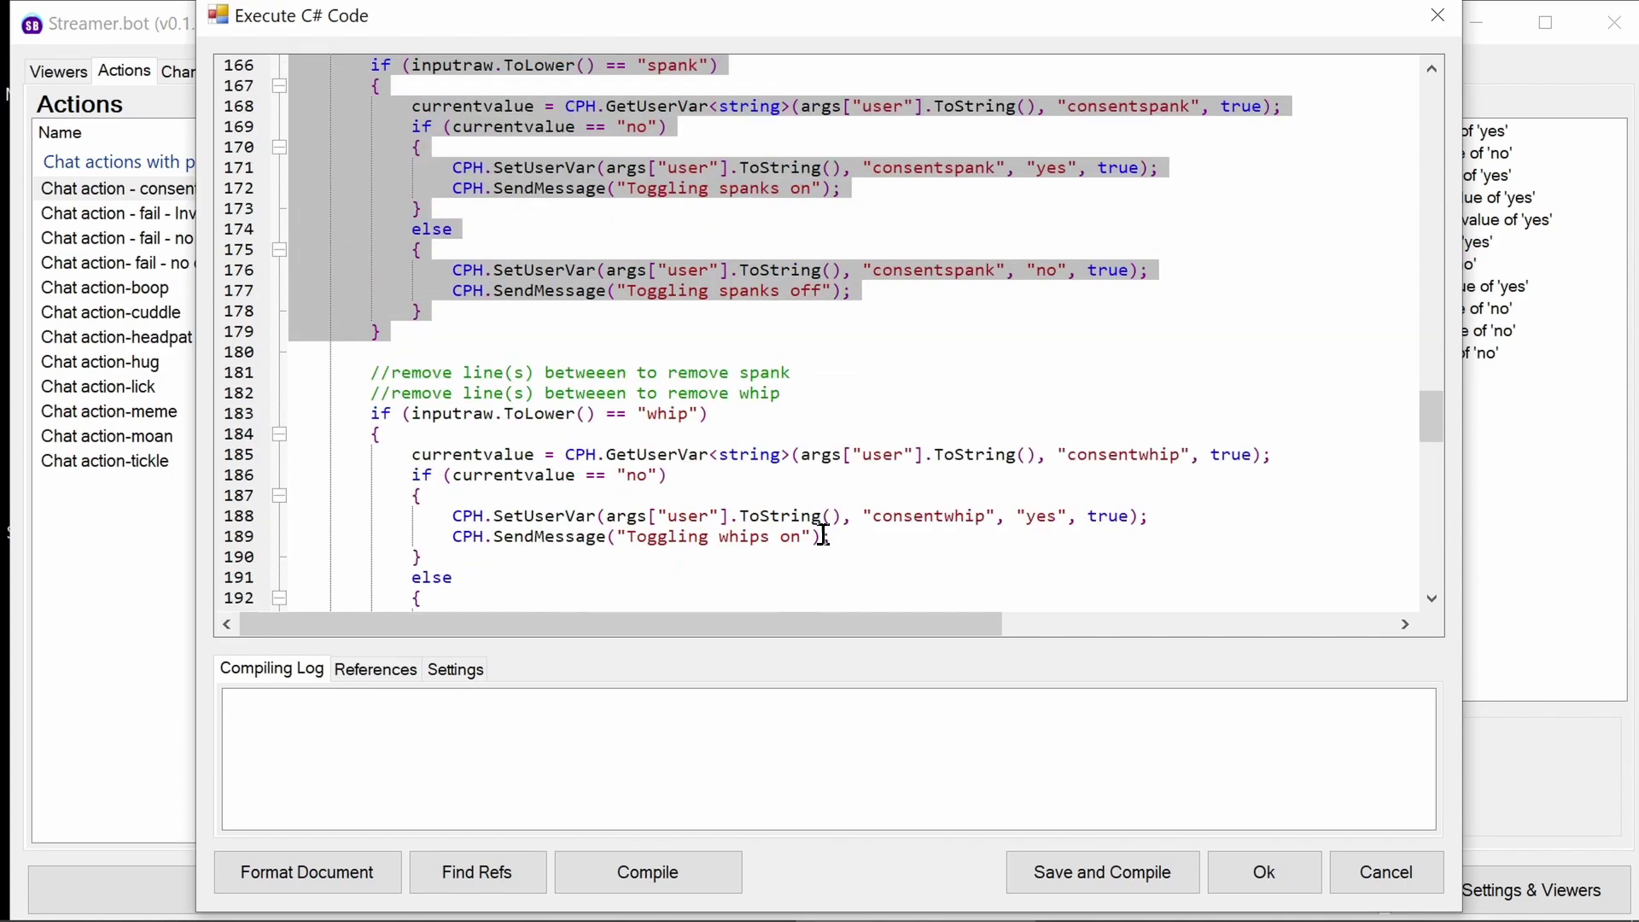
pyautogui.keyDown('shift'); pyautogui.click(785, 475); pyautogui.keyUp('shift')
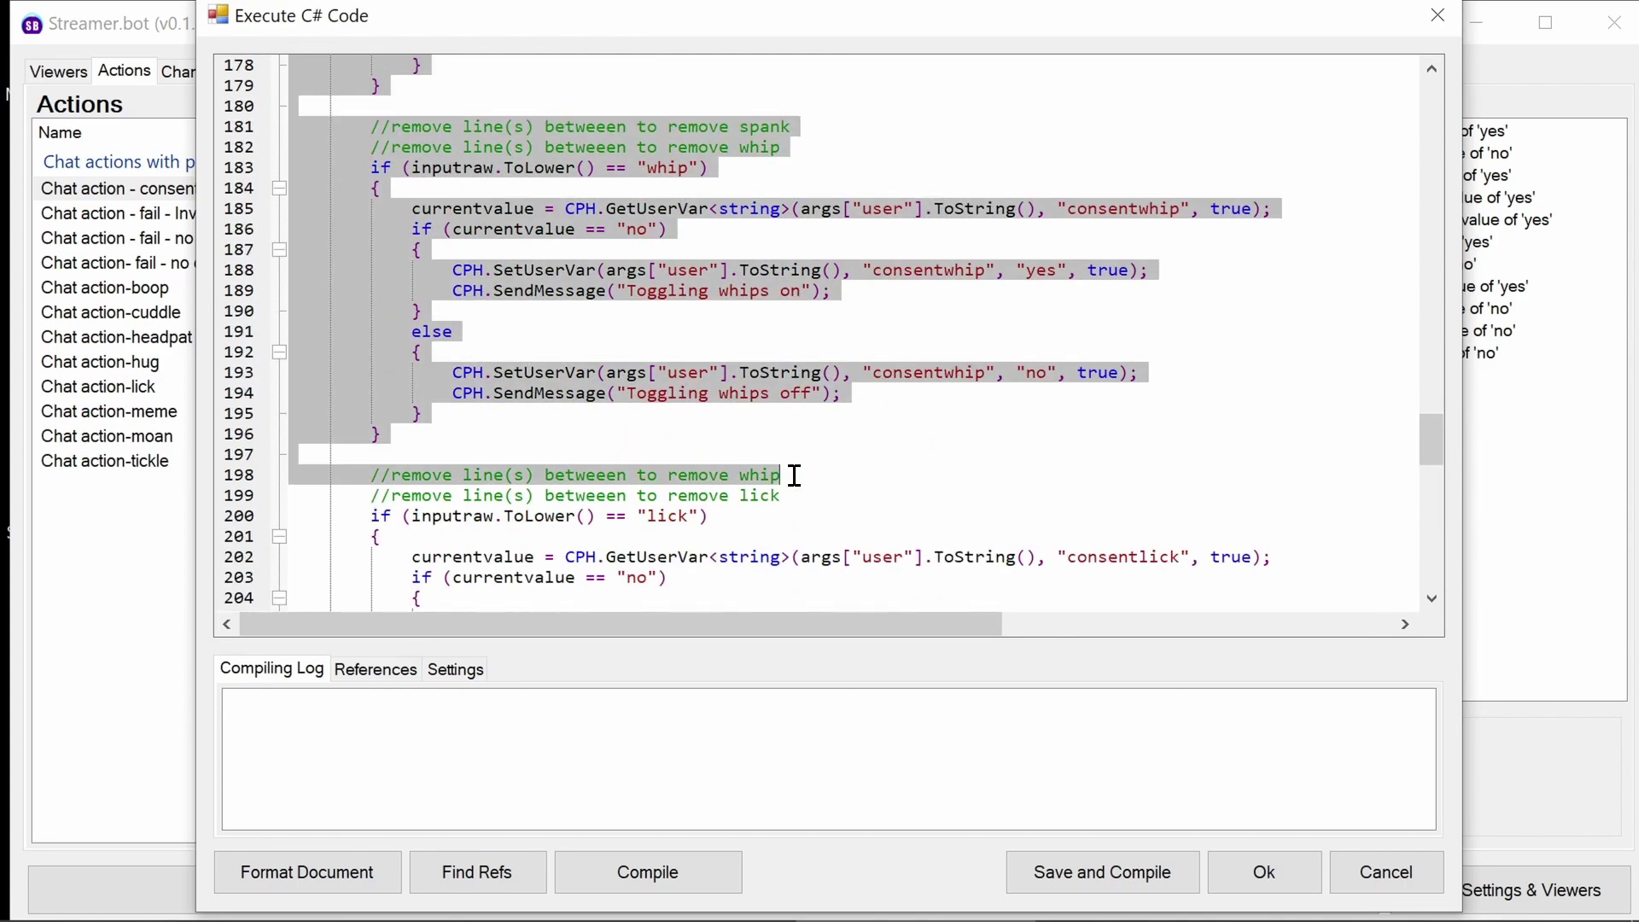
pyautogui.scroll(5, 855, 469)
pyautogui.hotkey('ctrl', 'v')
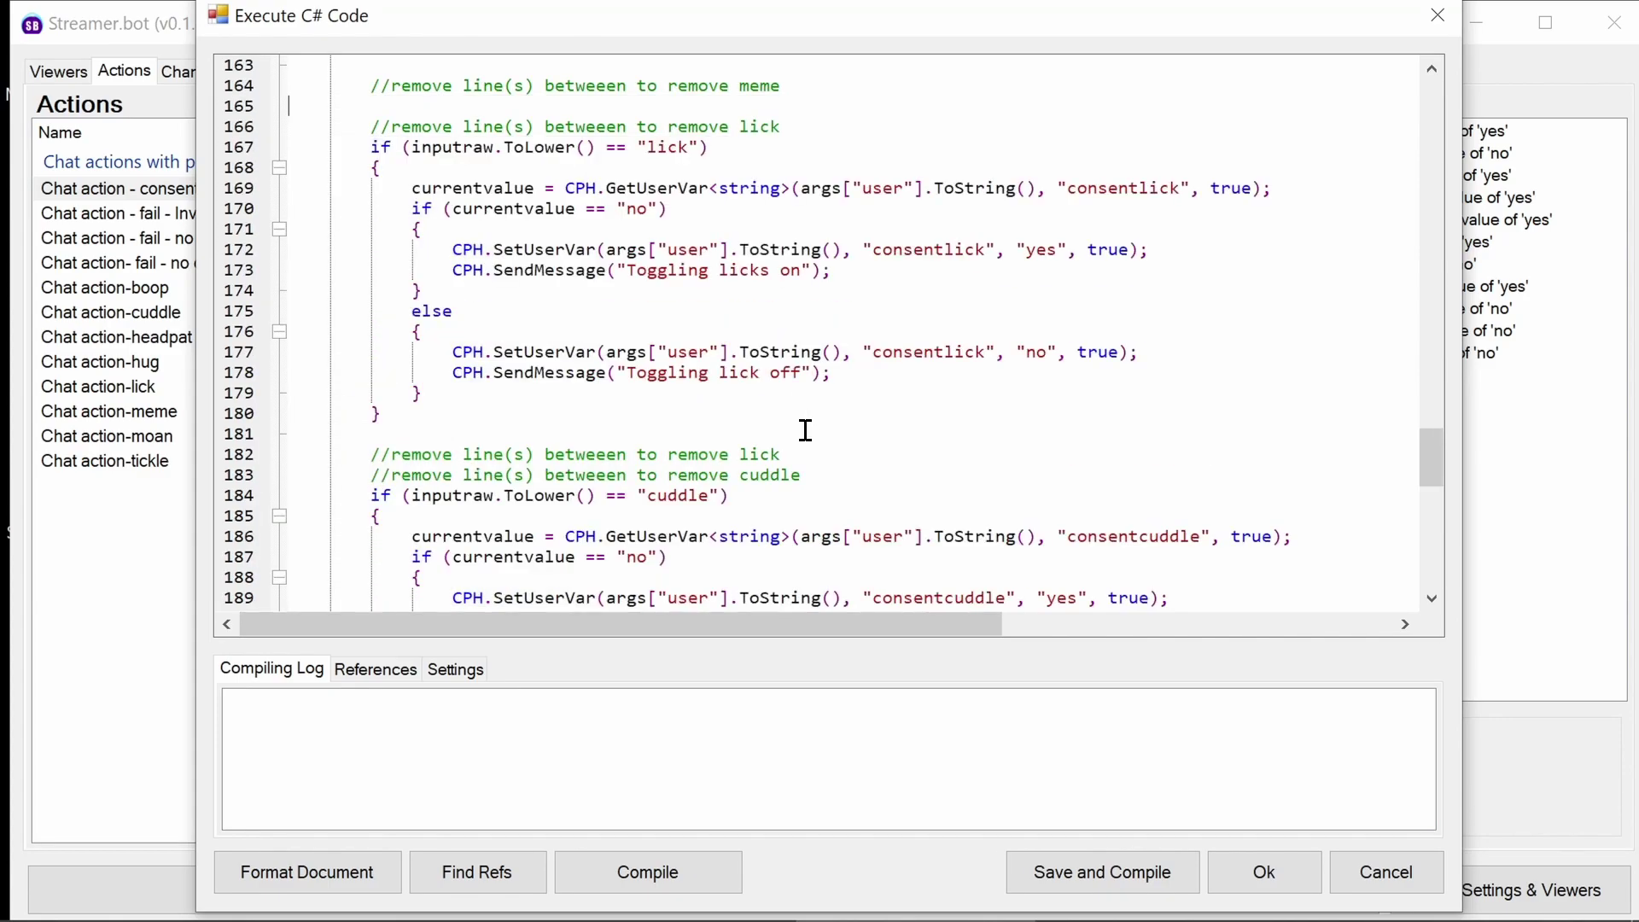
pyautogui.scroll(-4, 926, 474)
pyautogui.scroll(-11, 926, 474)
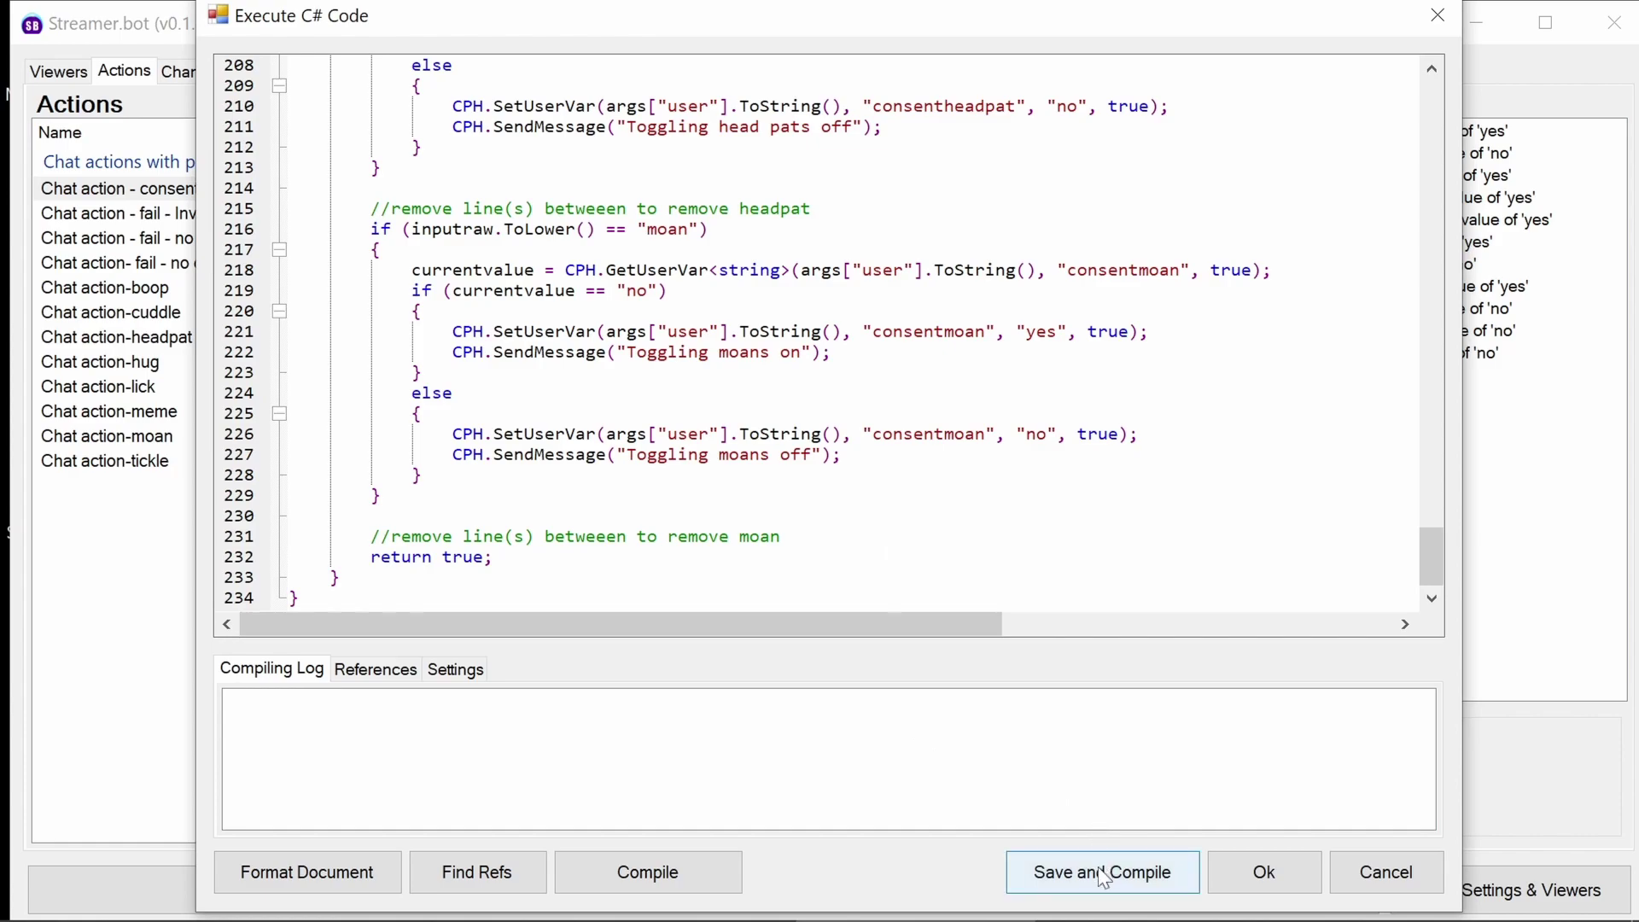
# Step: Save and compile the edited consent script, confirming 'Compiled successfully!', and close the editor
pyautogui.click(688, 870)
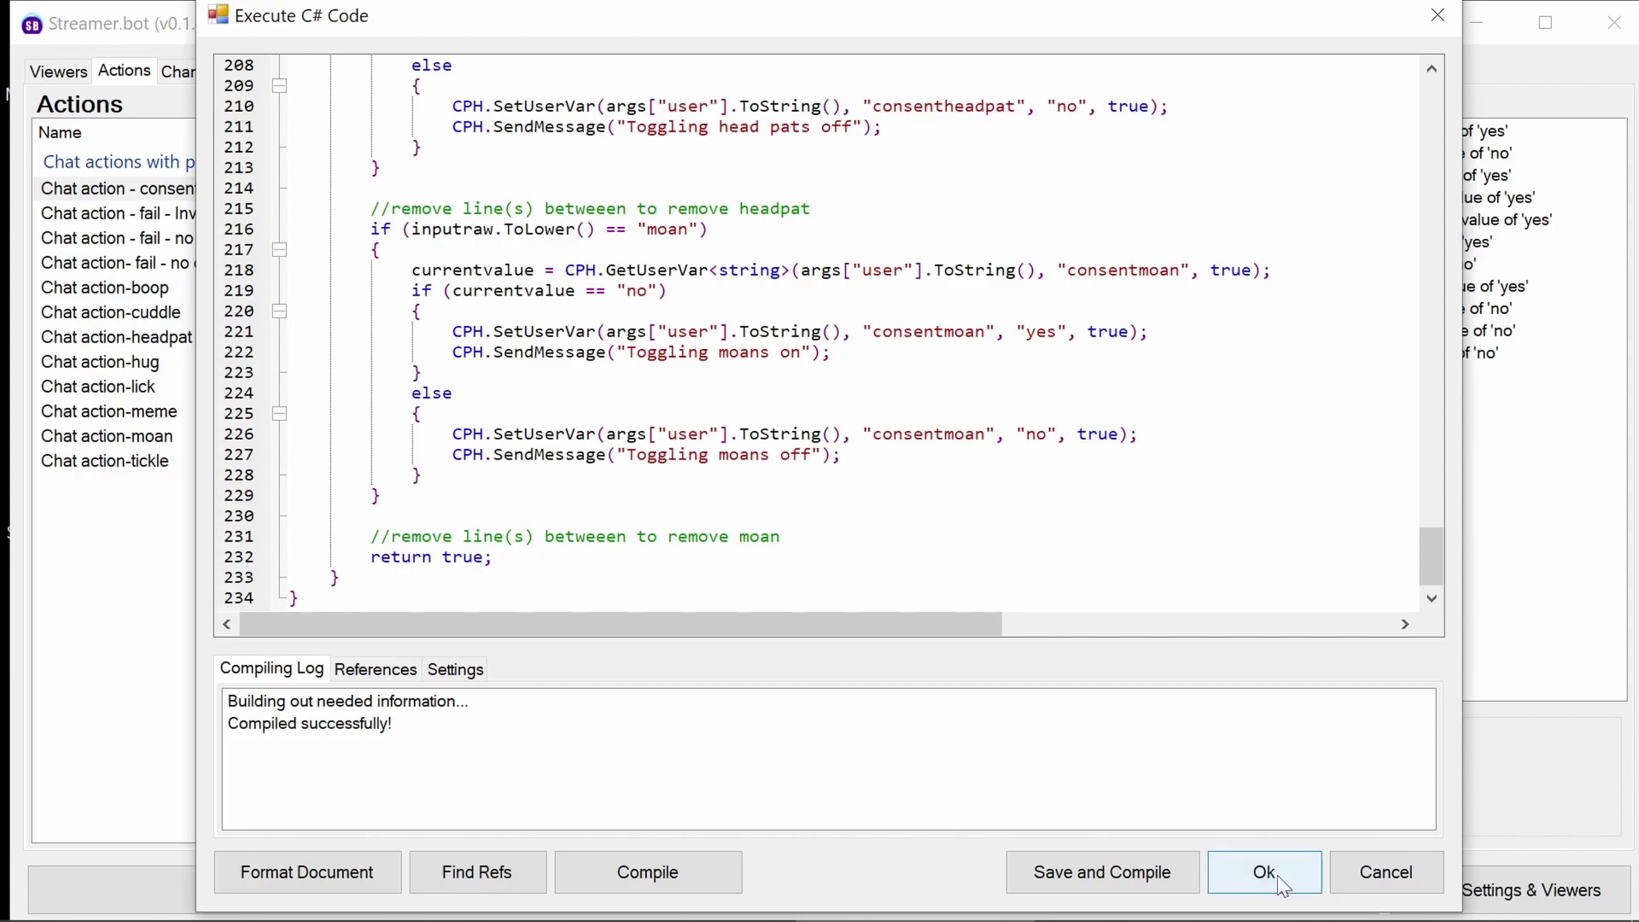
pyautogui.click(1101, 873)
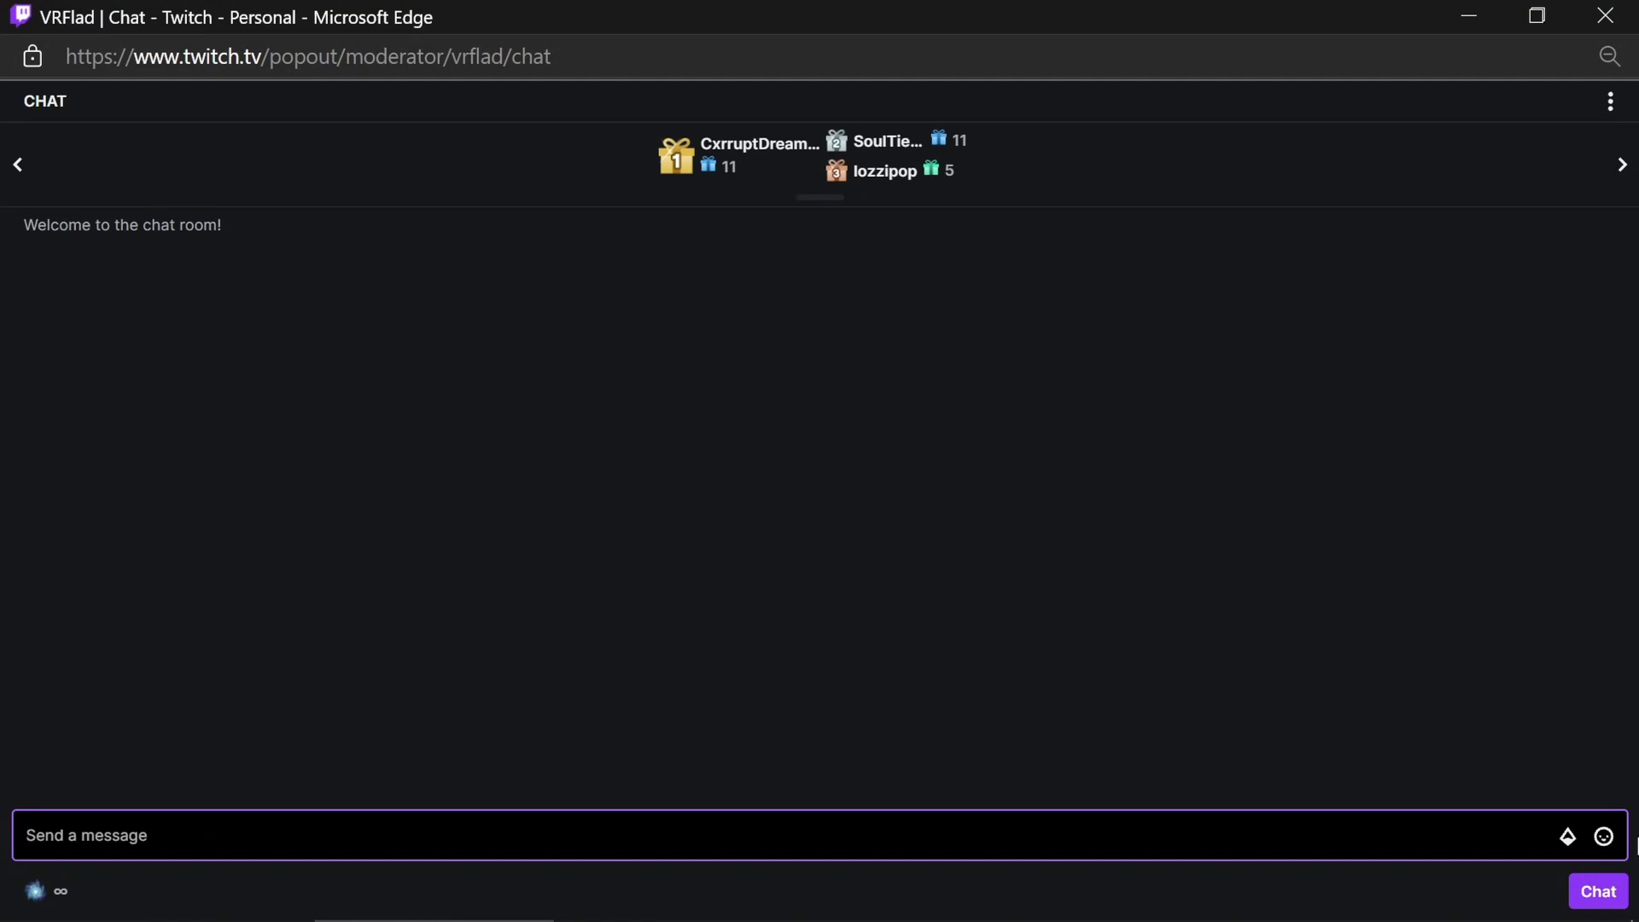
# Step: Send !consent for the emote status, then !lick streamerbot, which the bot refuses
pyautogui.write('!contest')
pyautogui.press('BackSpace')
pyautogui.press('BackSpace')
pyautogui.press('BackSpace')
pyautogui.press('BackSpace')
pyautogui.write('sent')
pyautogui.press('Return')
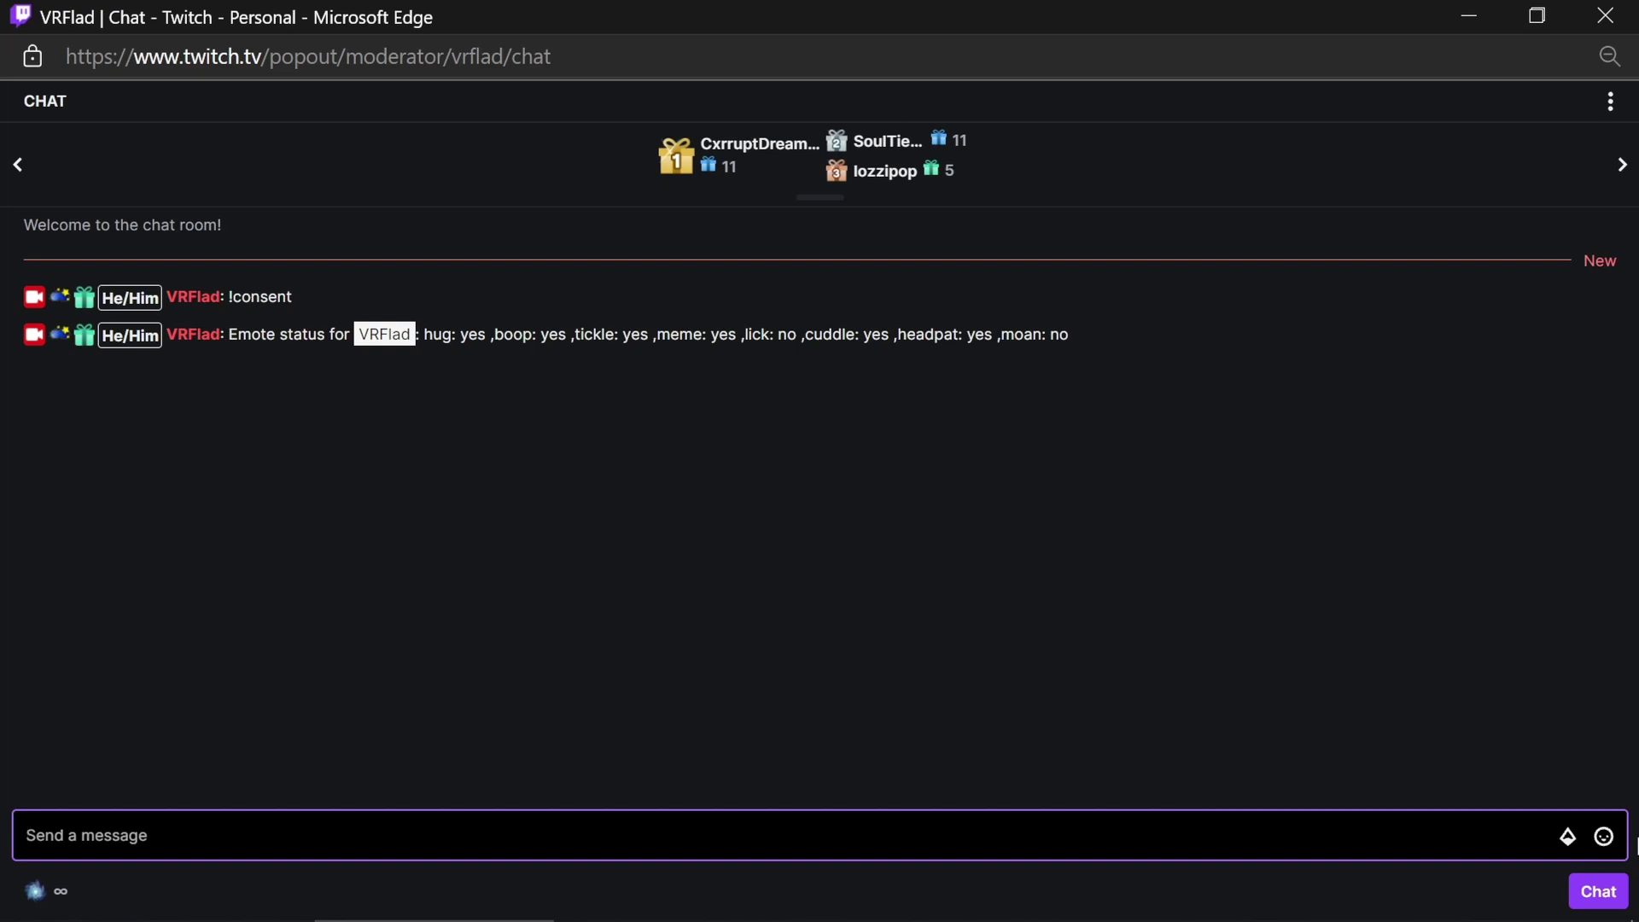
pyautogui.write('!lick streamerbot')
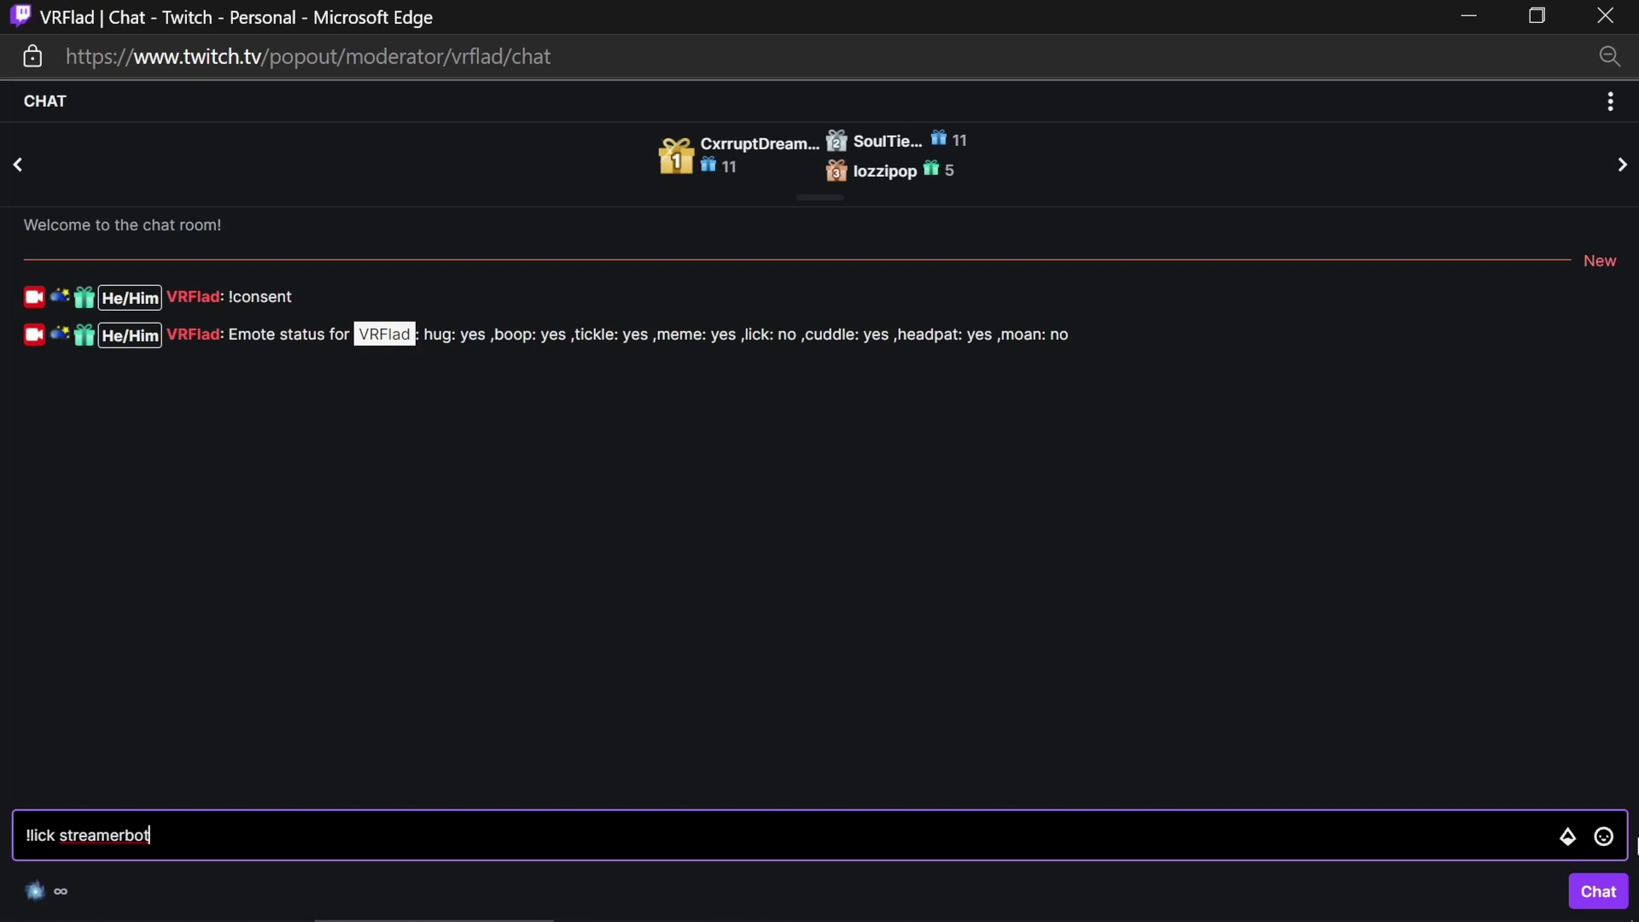
pyautogui.press('Return')
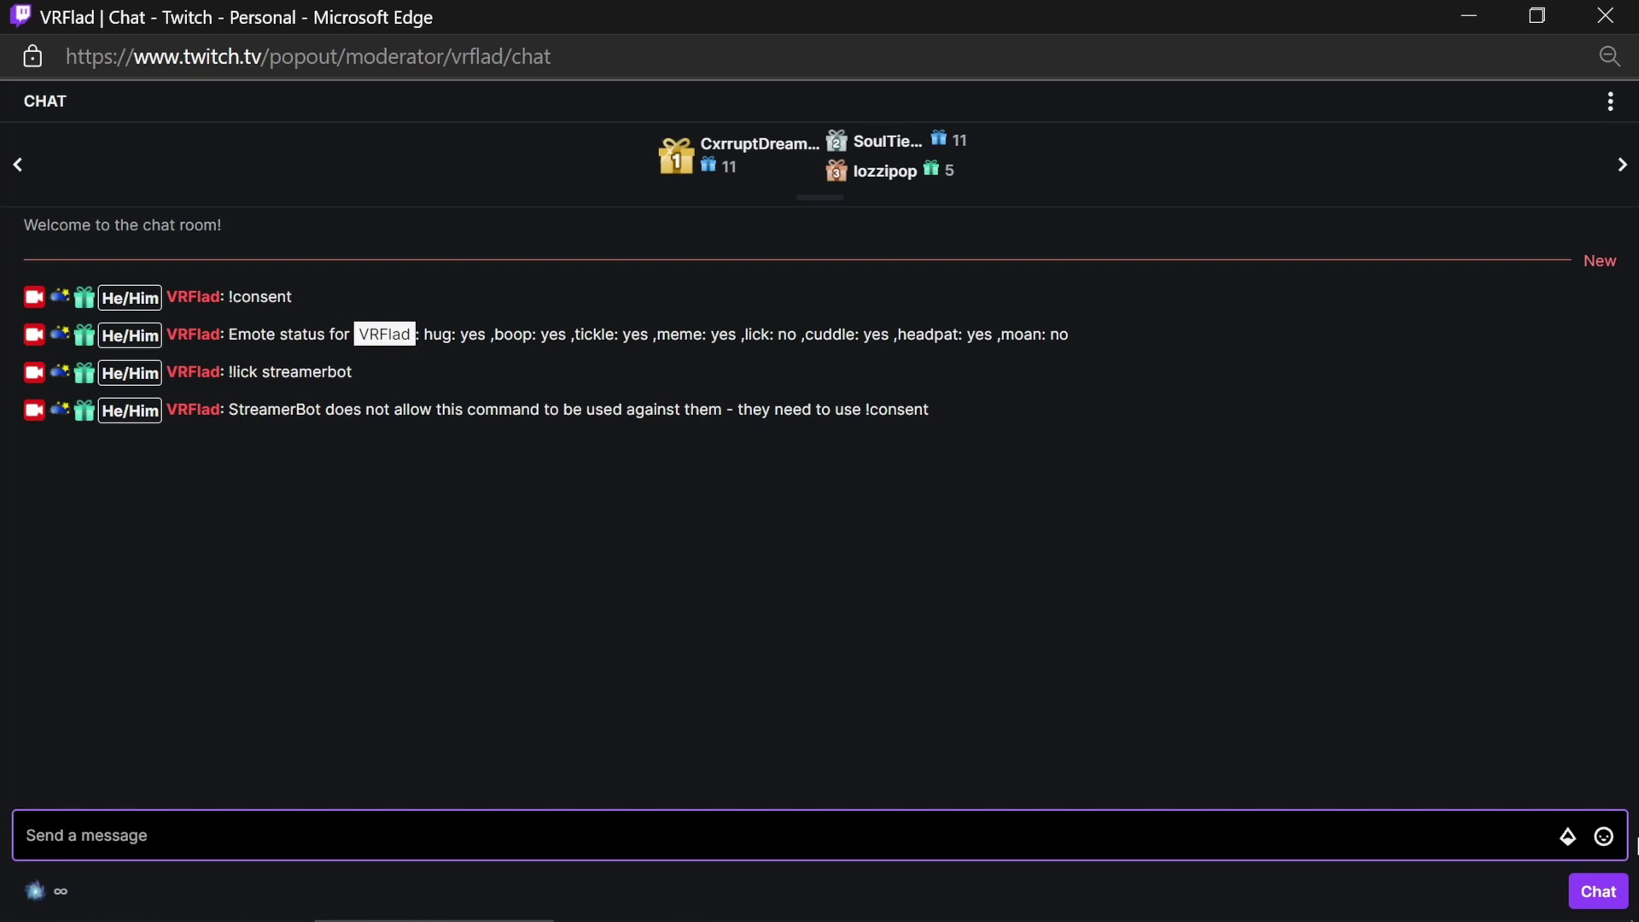
# Step: Send !hug streamerbot, then turn cuddle consent off with !consent cuddle
pyautogui.write('!hug streamerbot')
pyautogui.press('Return')
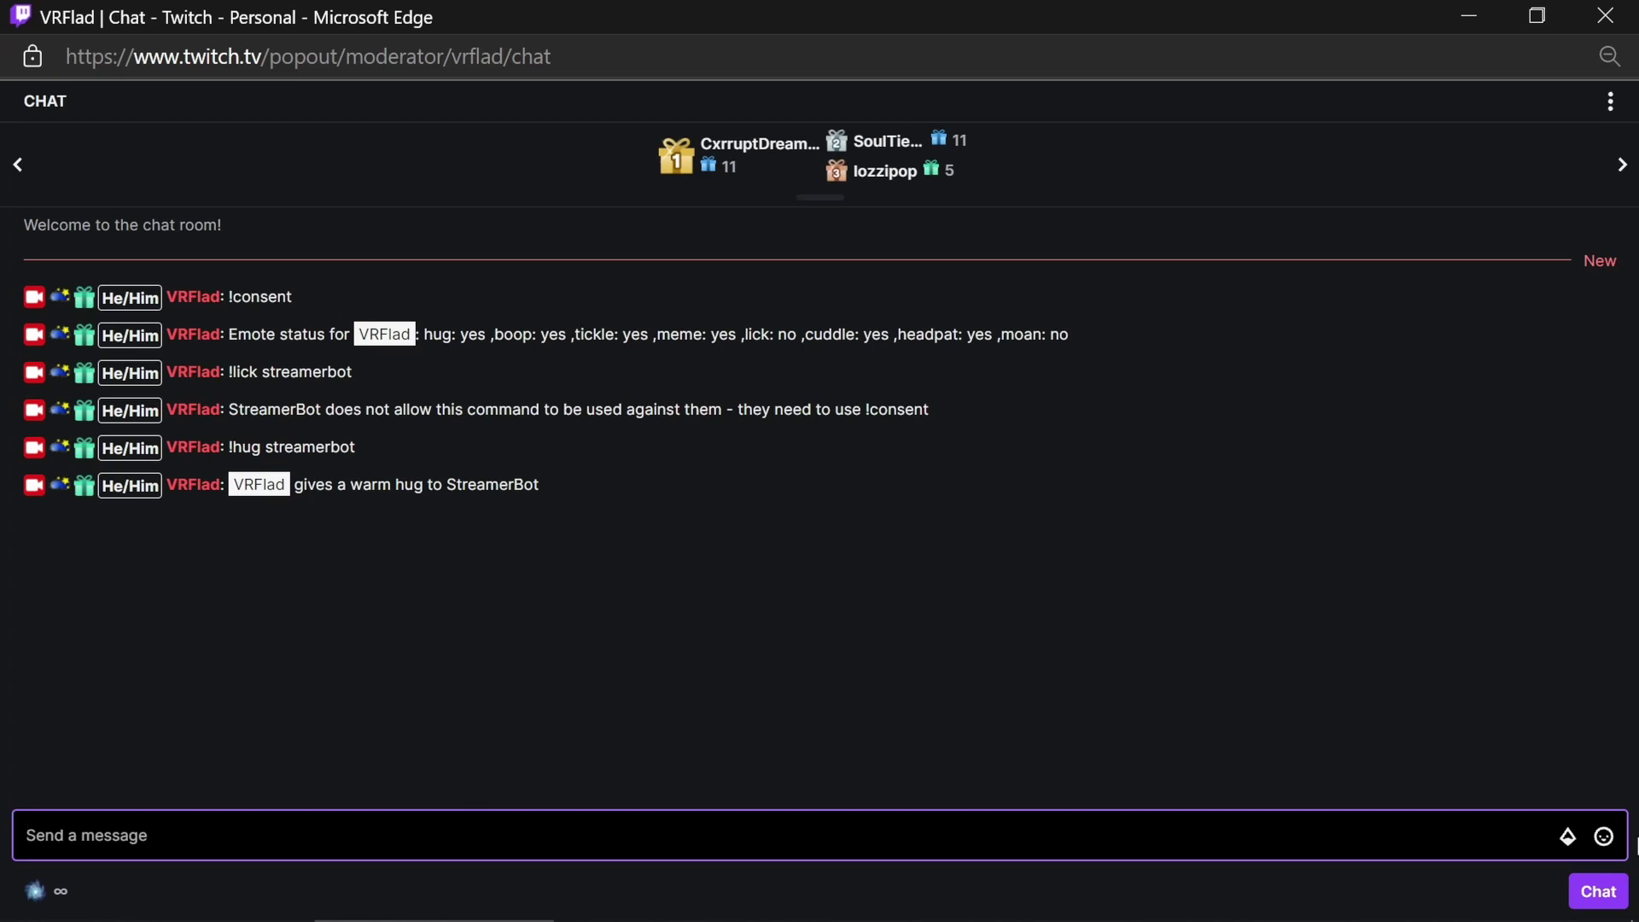
pyautogui.write('!consent cuddle')
pyautogui.press('Return')
# Step: Recheck status with !consent and highlight cuddle: no in the reply
pyautogui.write('!cons')
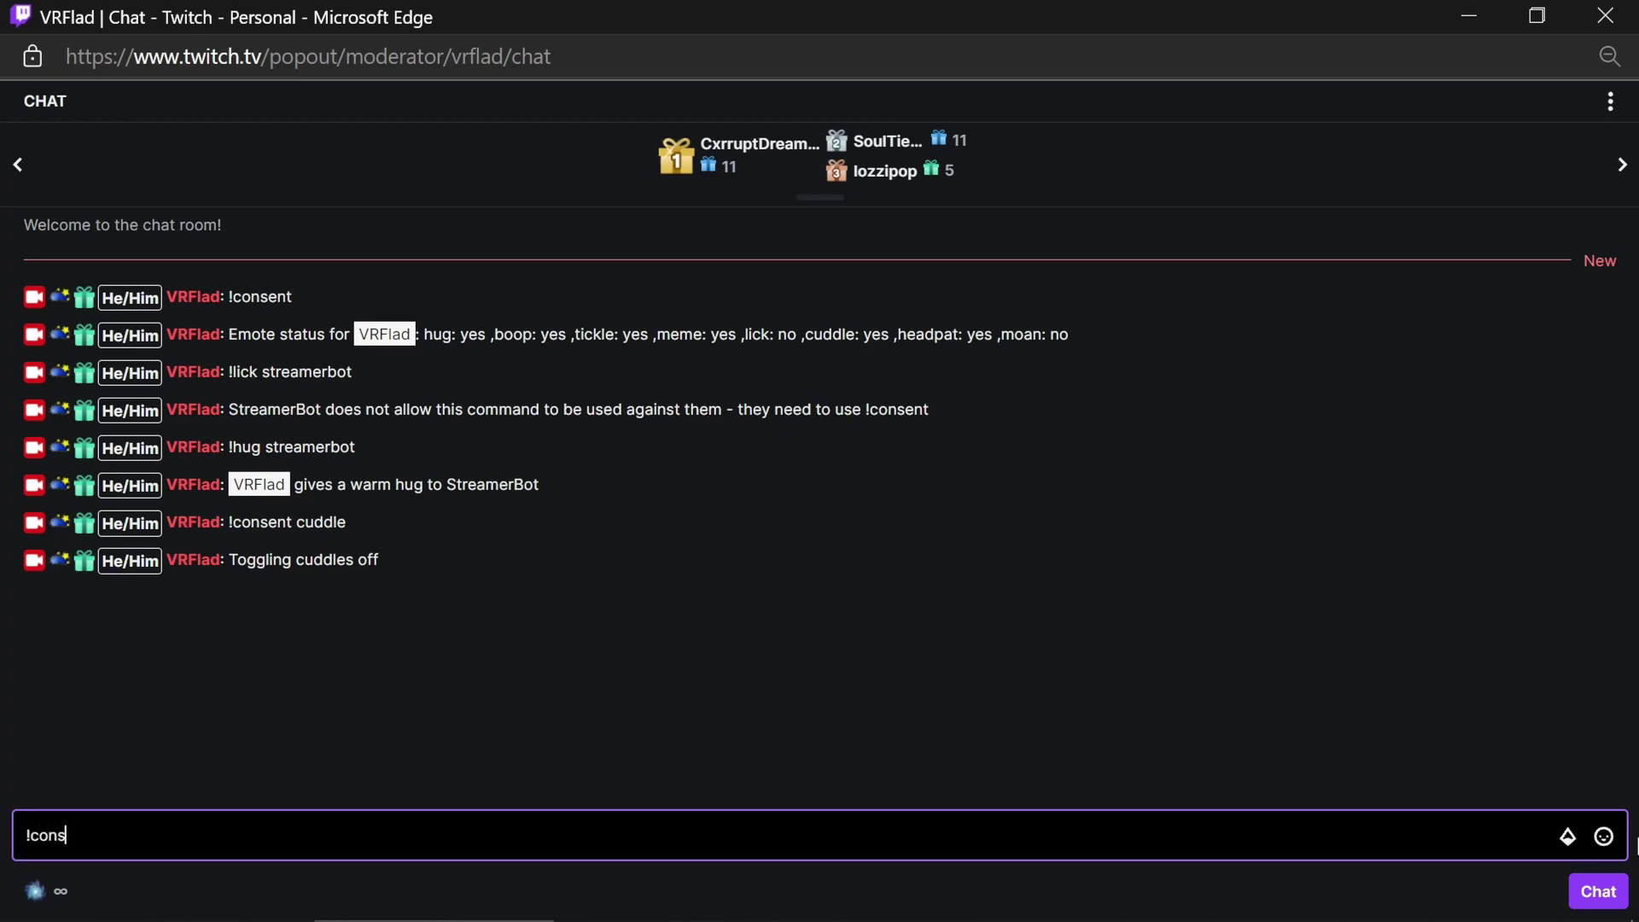
pyautogui.write('ent')
pyautogui.press('Return')
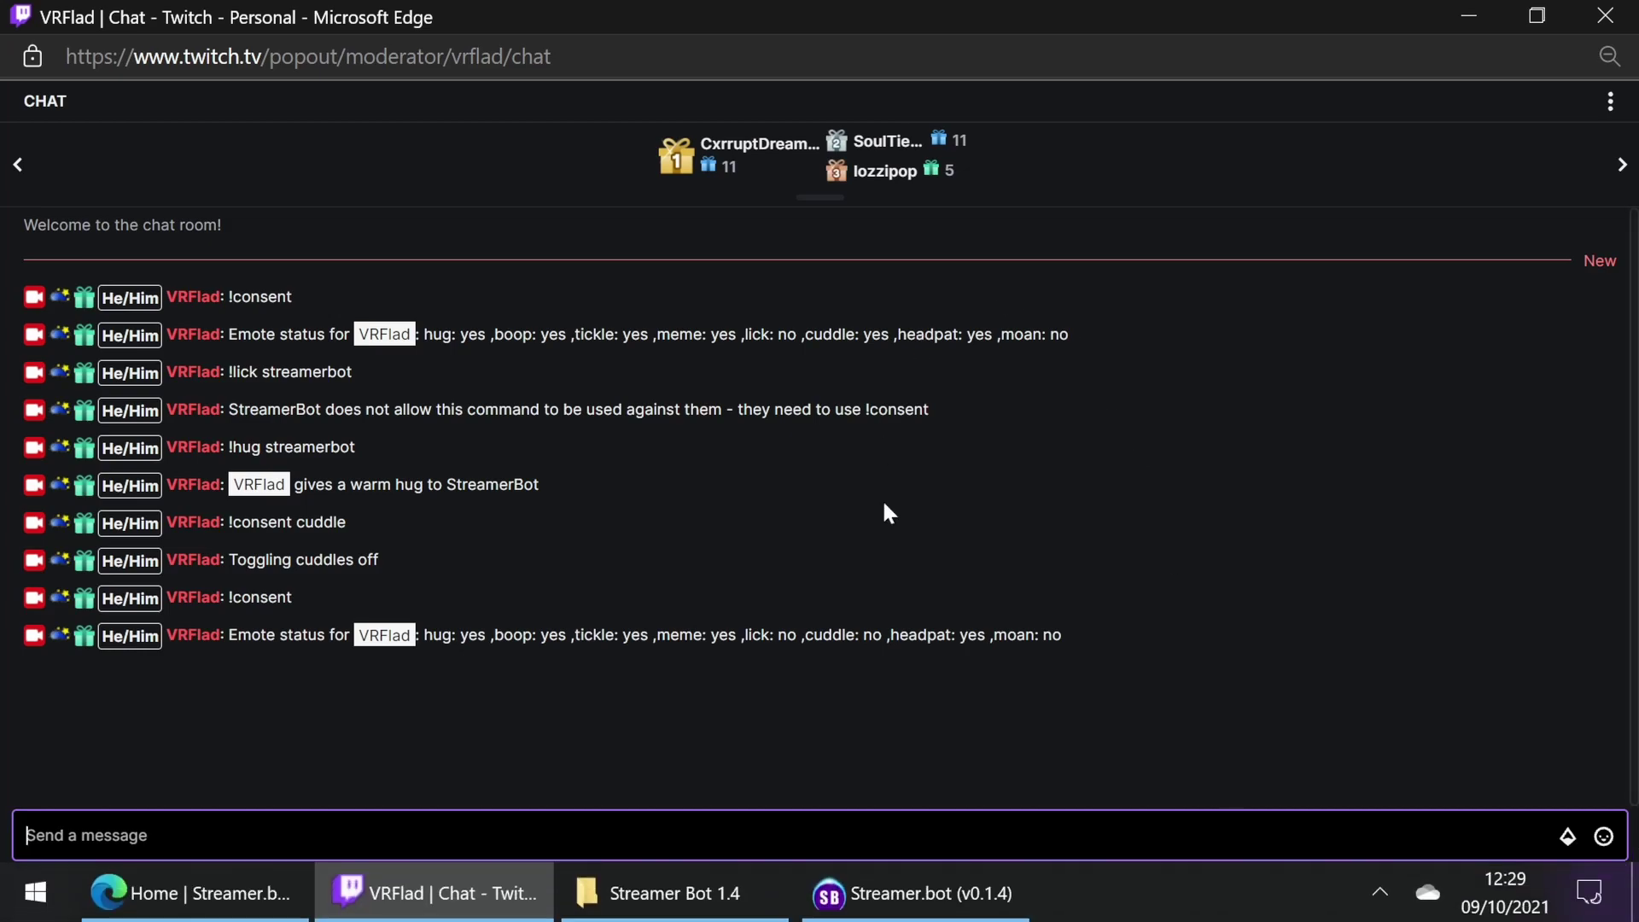
pyautogui.moveTo(807, 635); pyautogui.dragTo(862, 636)
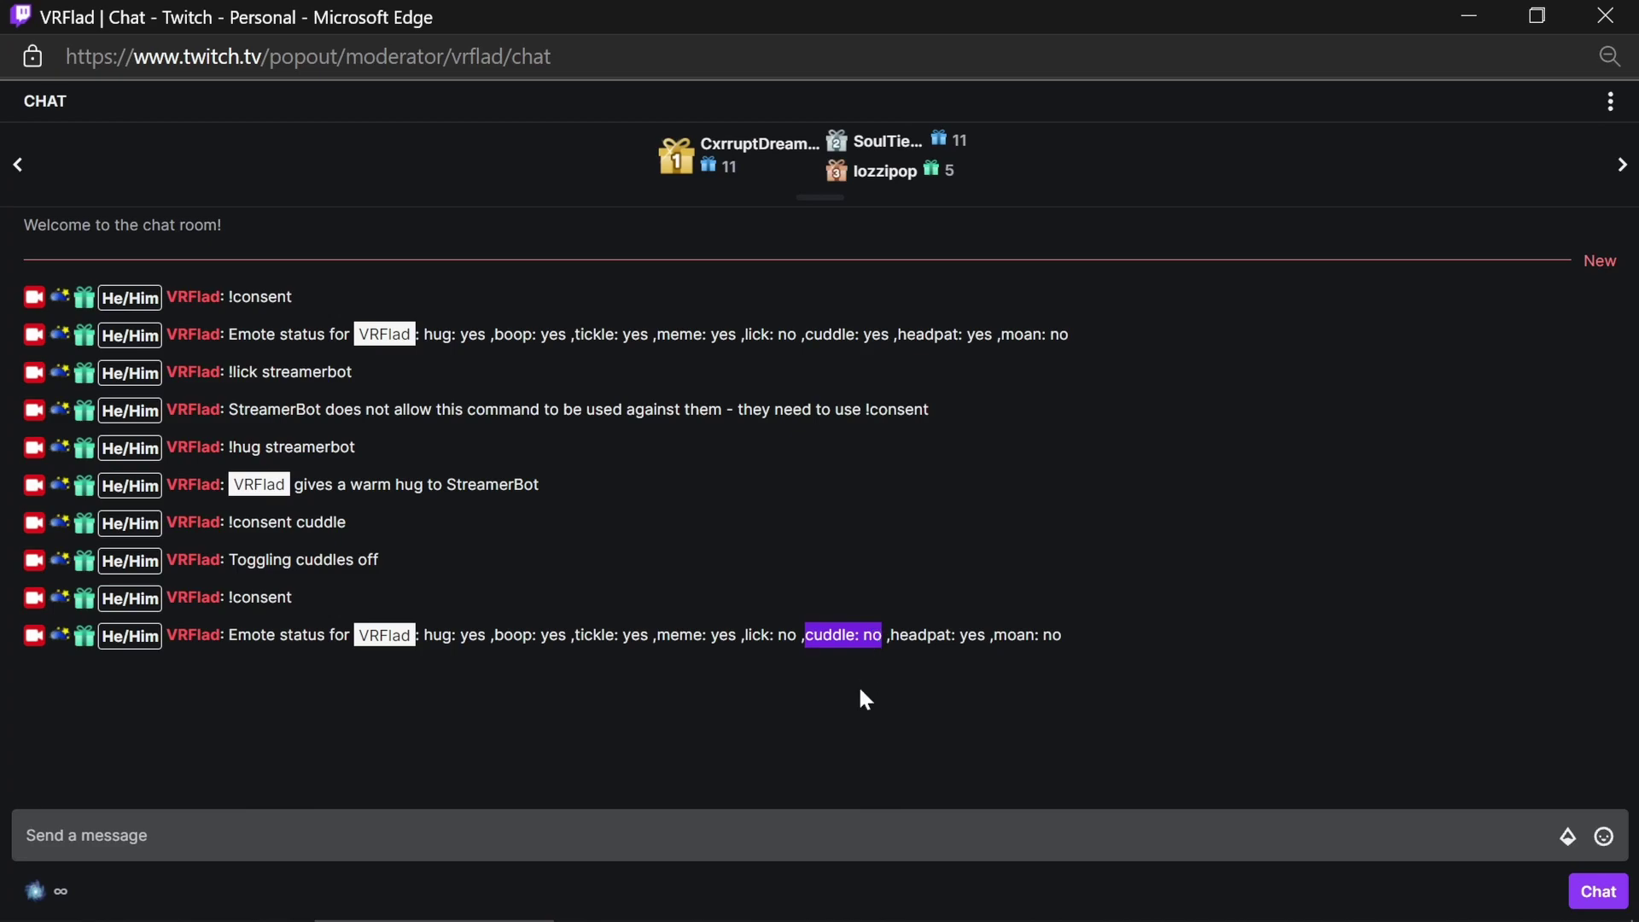
pyautogui.click(843, 836)
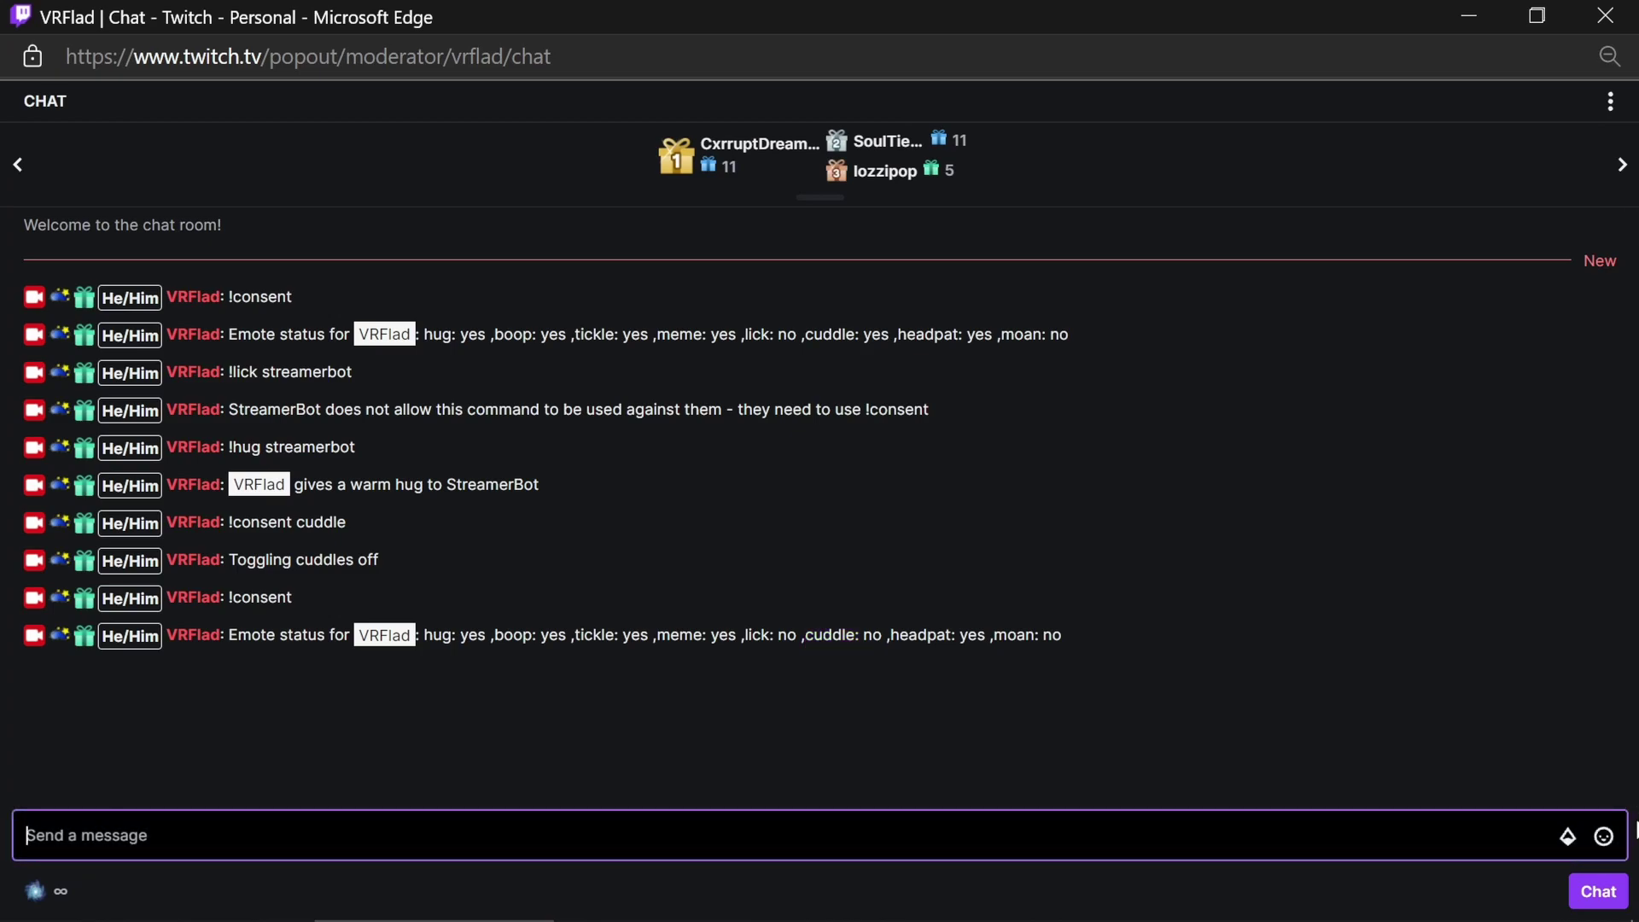
# Step: Send !cuddle StremerBot, get the no-consent refusal, and recall the message
pyautogui.write('!cuddle')
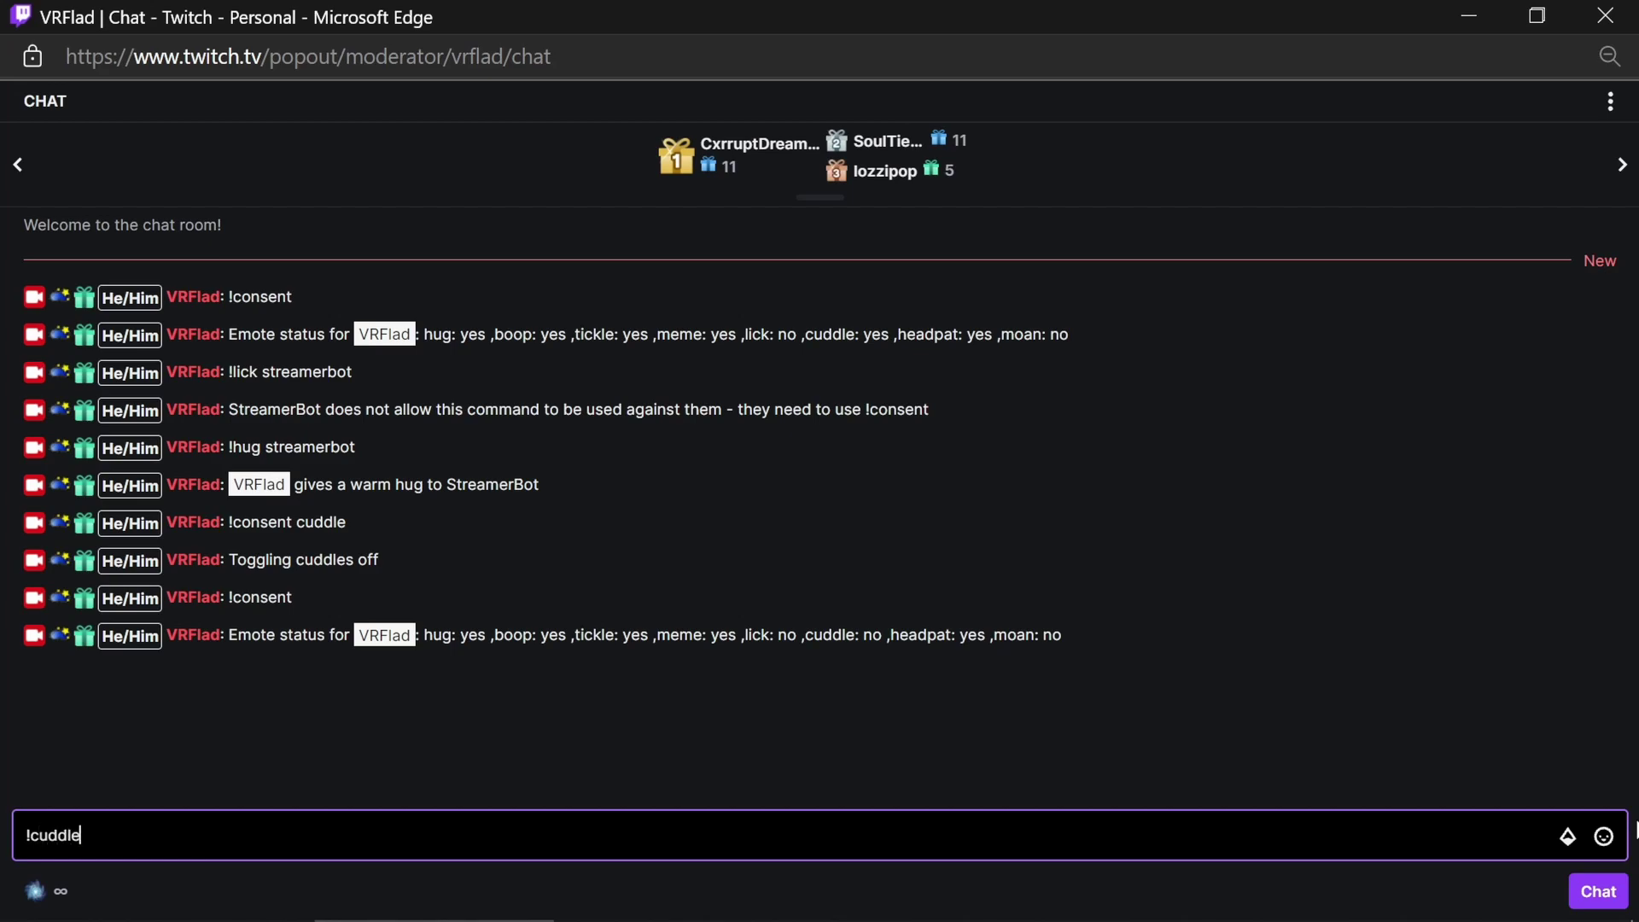
pyautogui.write(' StremerBot')
pyautogui.press('Return')
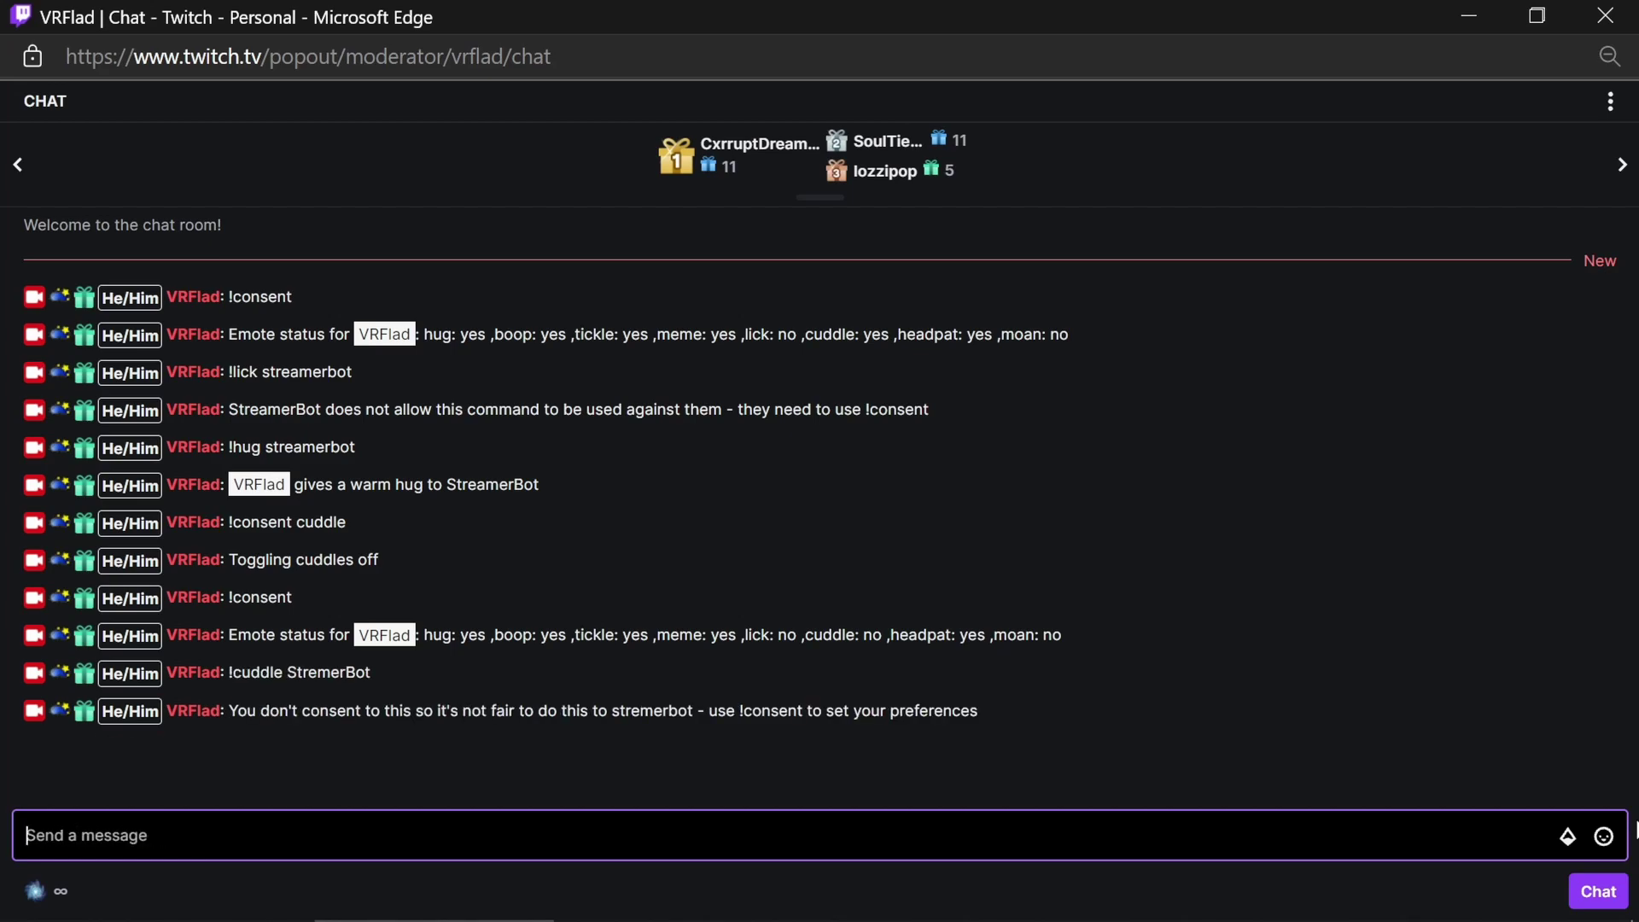
pyautogui.press('Up')
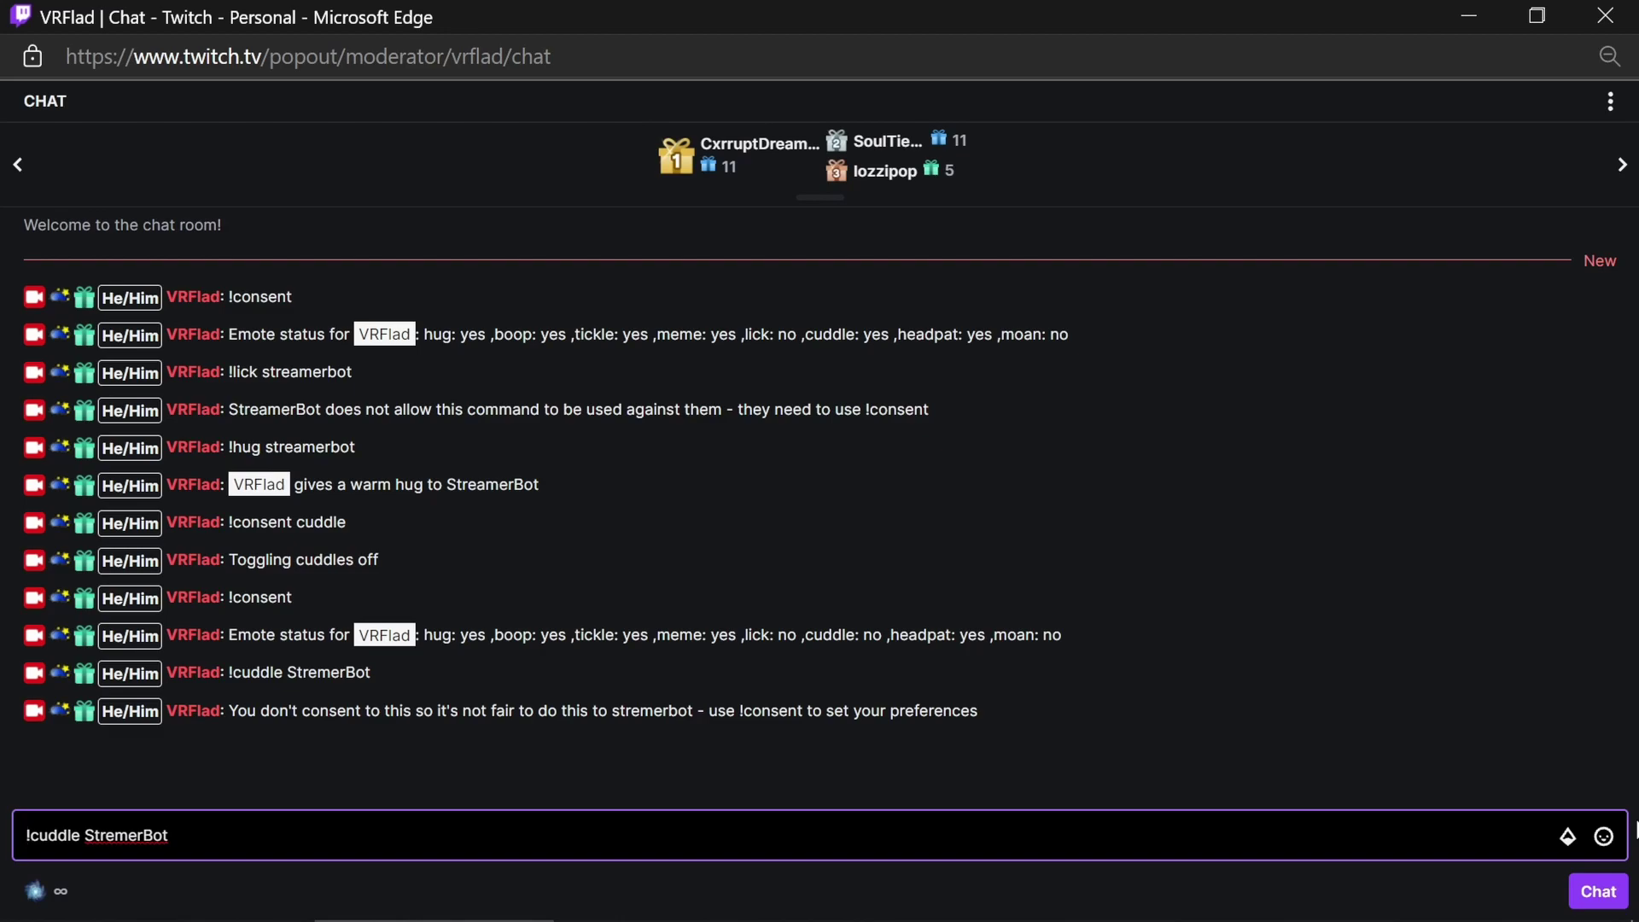
# Step: Send !meme StreamerBot twice for two different memes, then return to Streamer.bot
pyautogui.write('!')
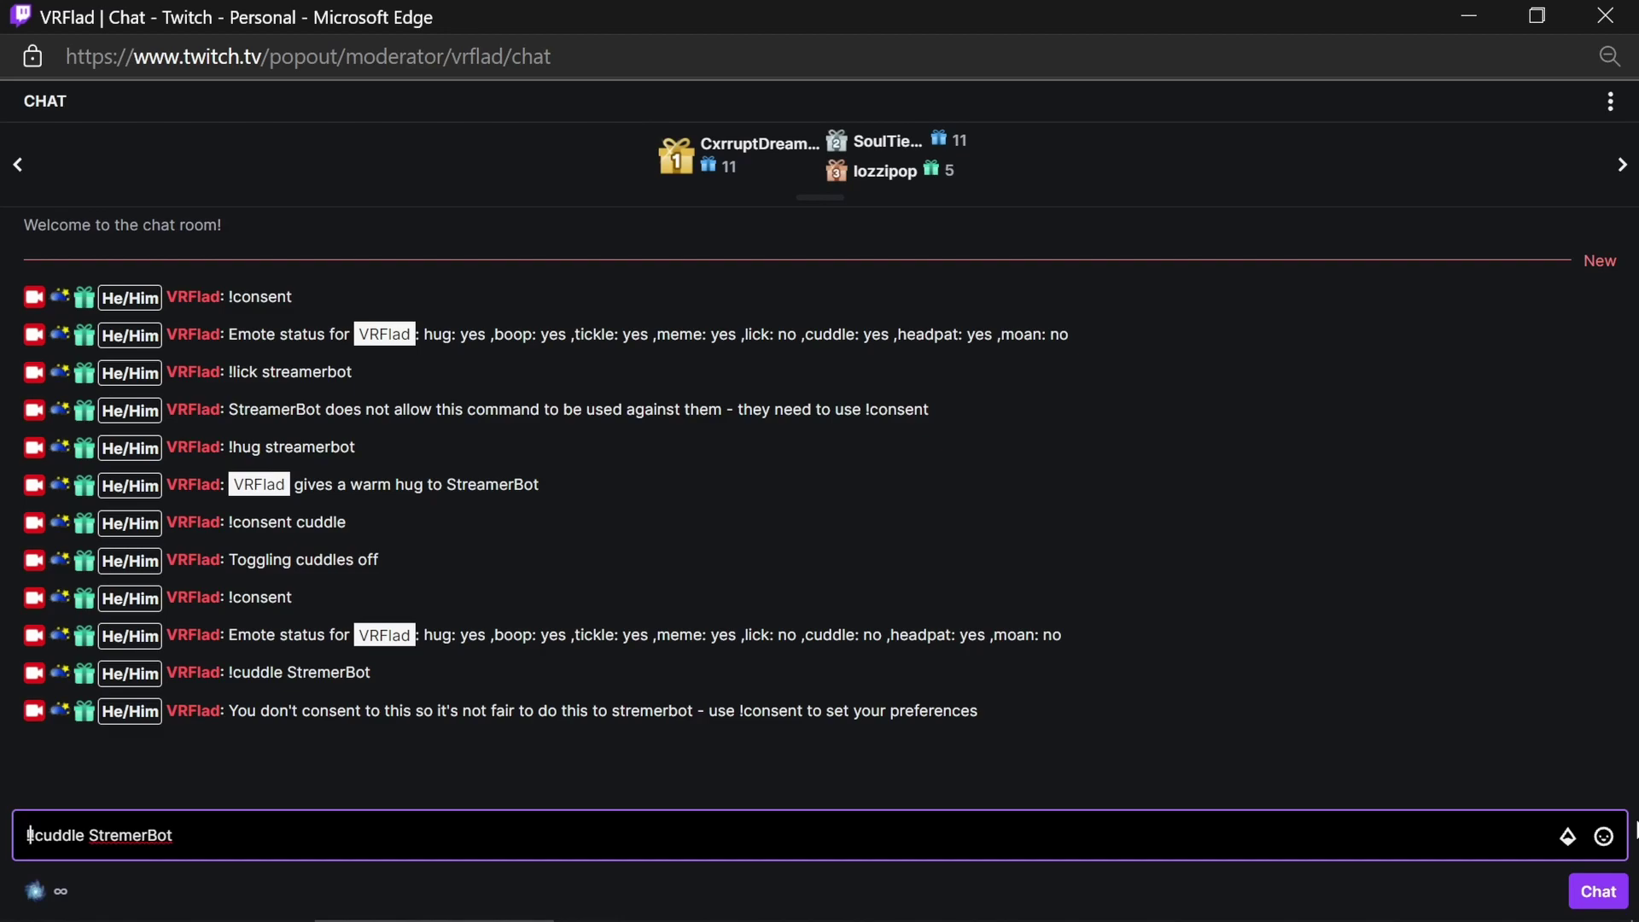
pyautogui.hotkey('ctrl', 'a')
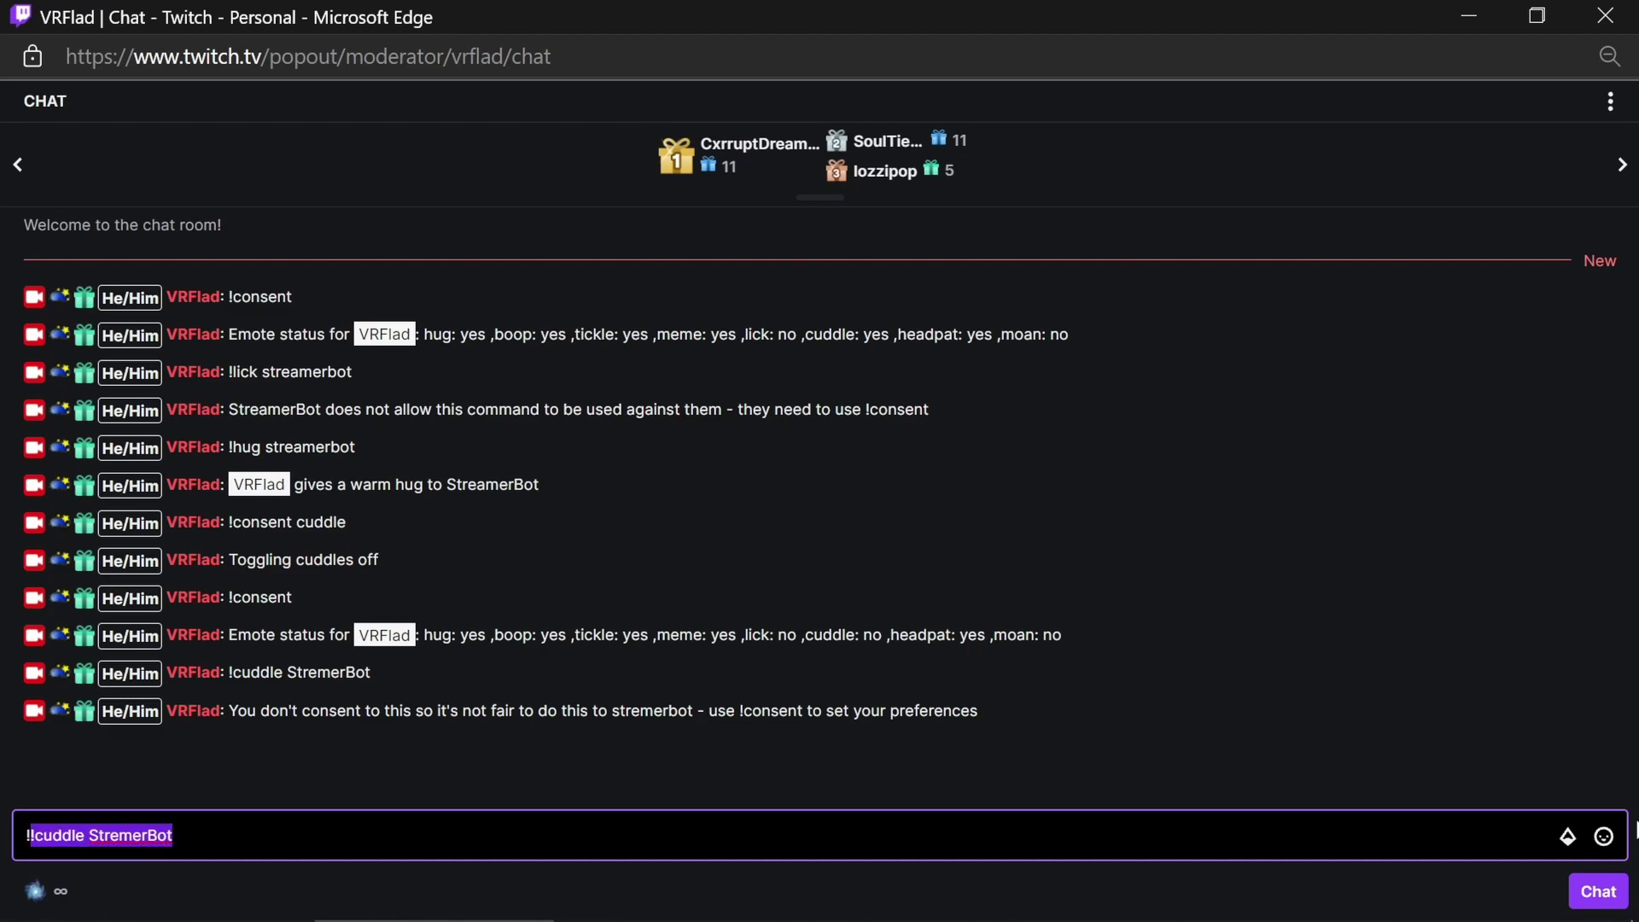
pyautogui.write('!meme Stre')
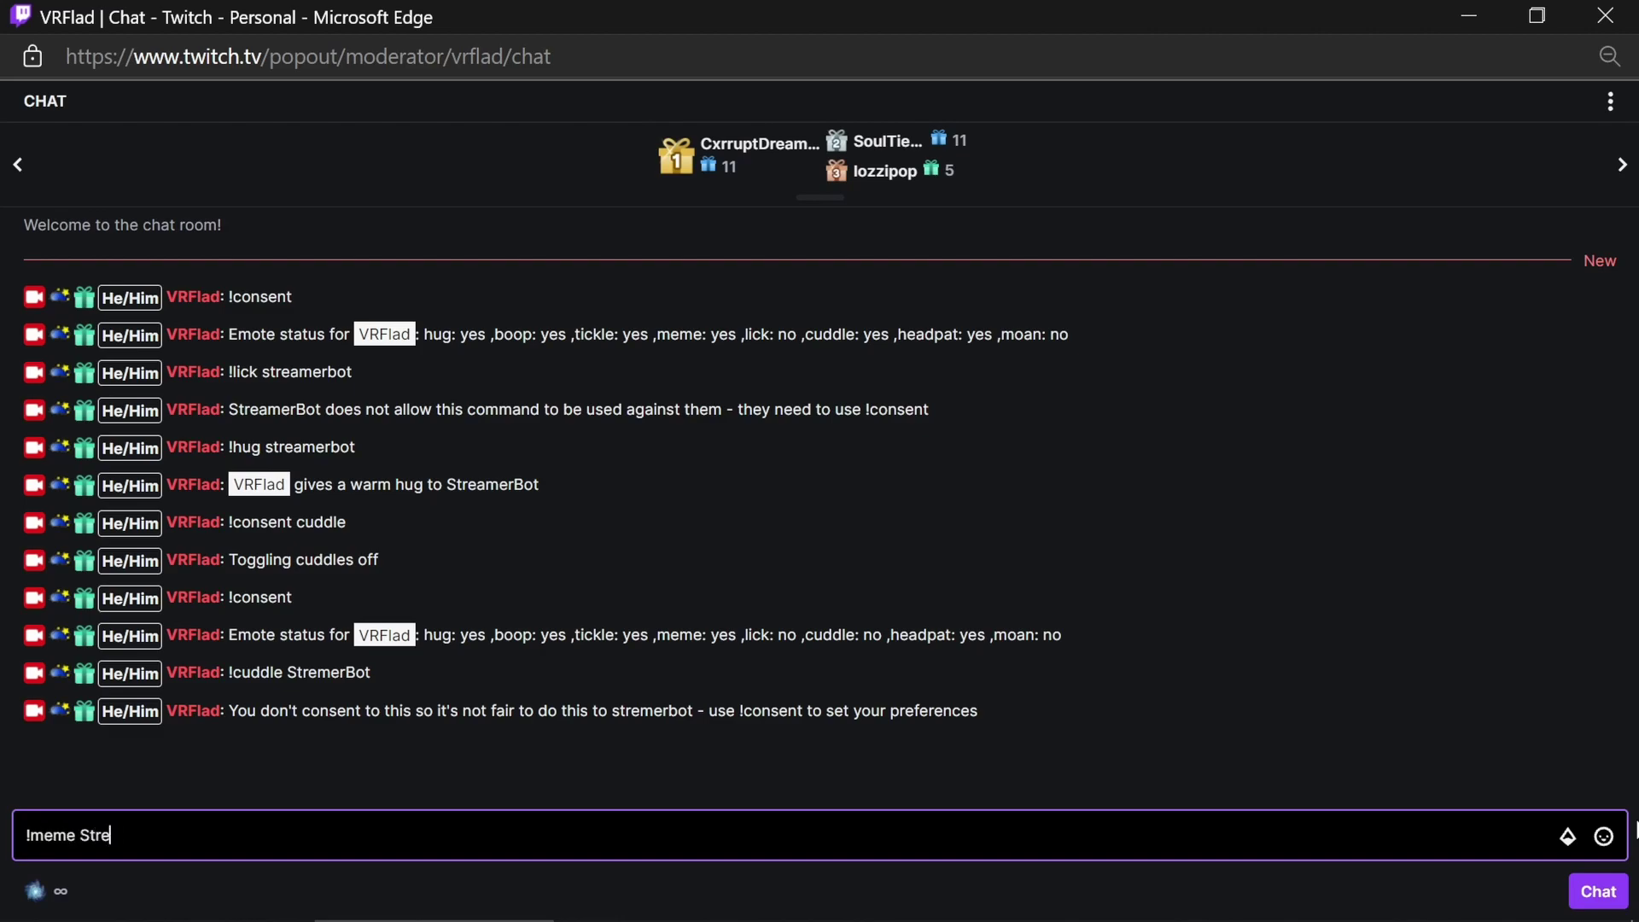
pyautogui.write('amerBot')
pyautogui.press('Return')
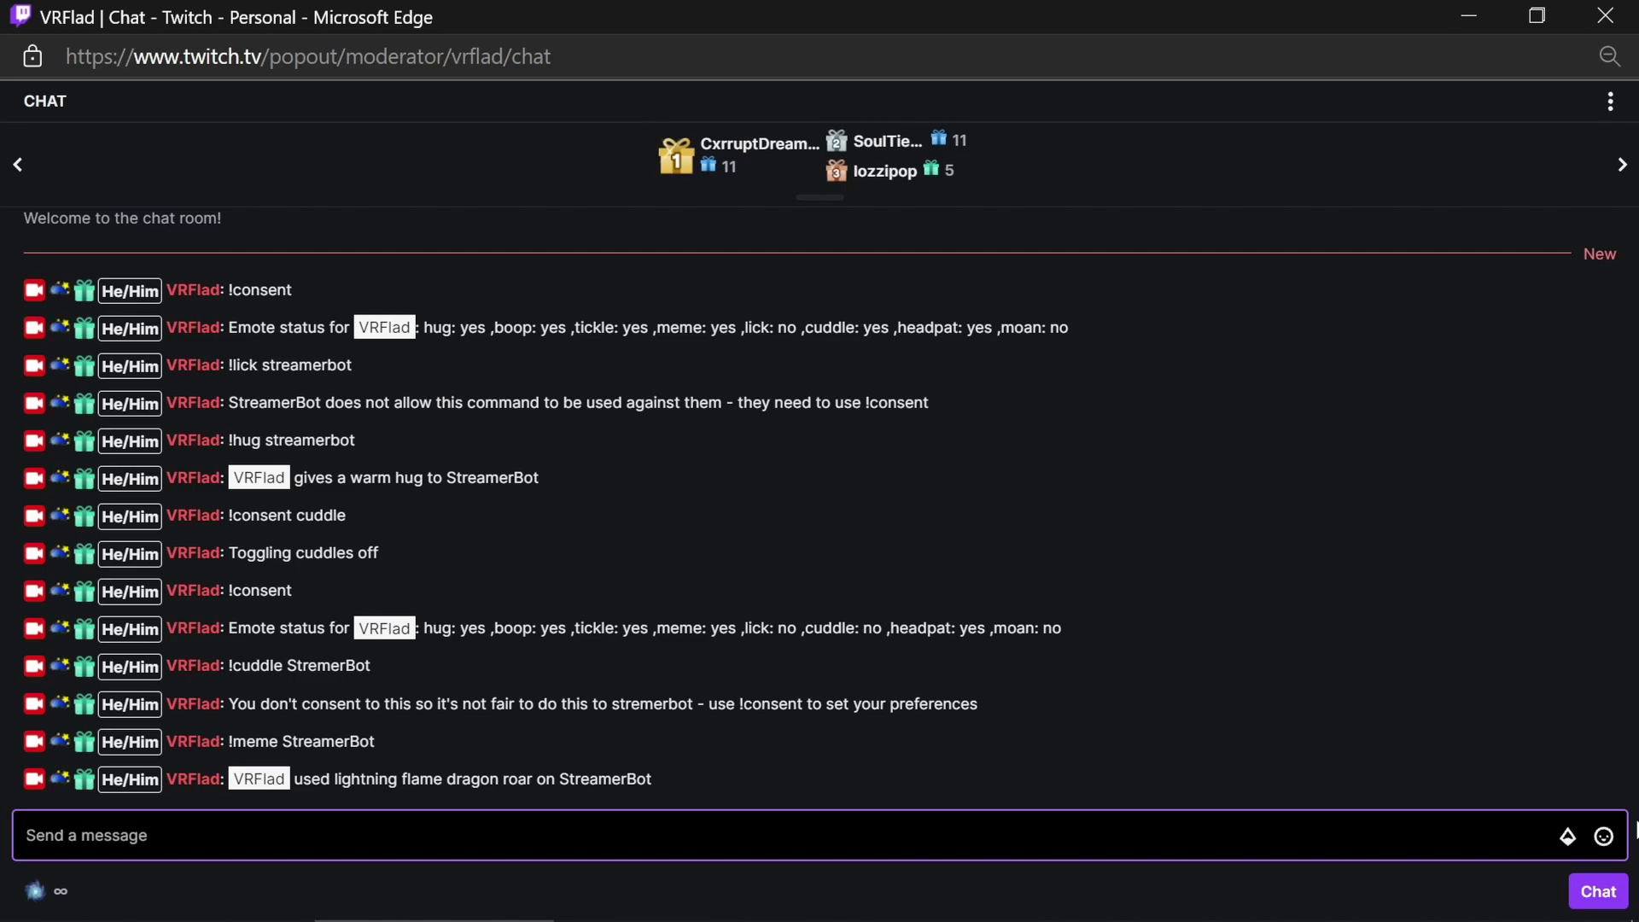
pyautogui.press('Up')
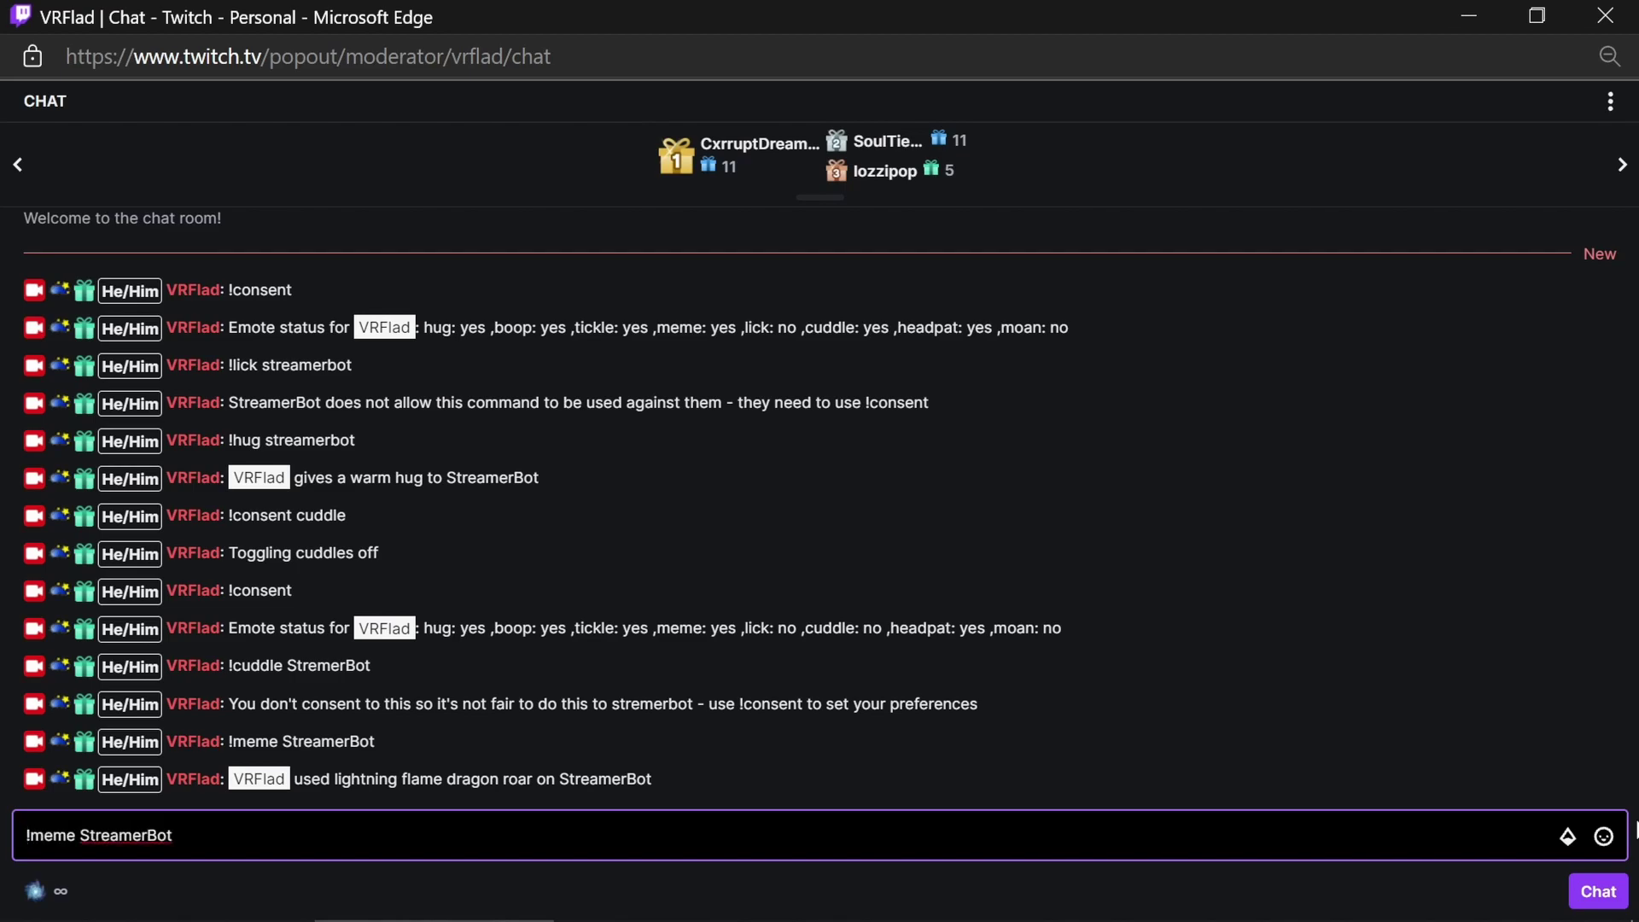
pyautogui.press('Return')
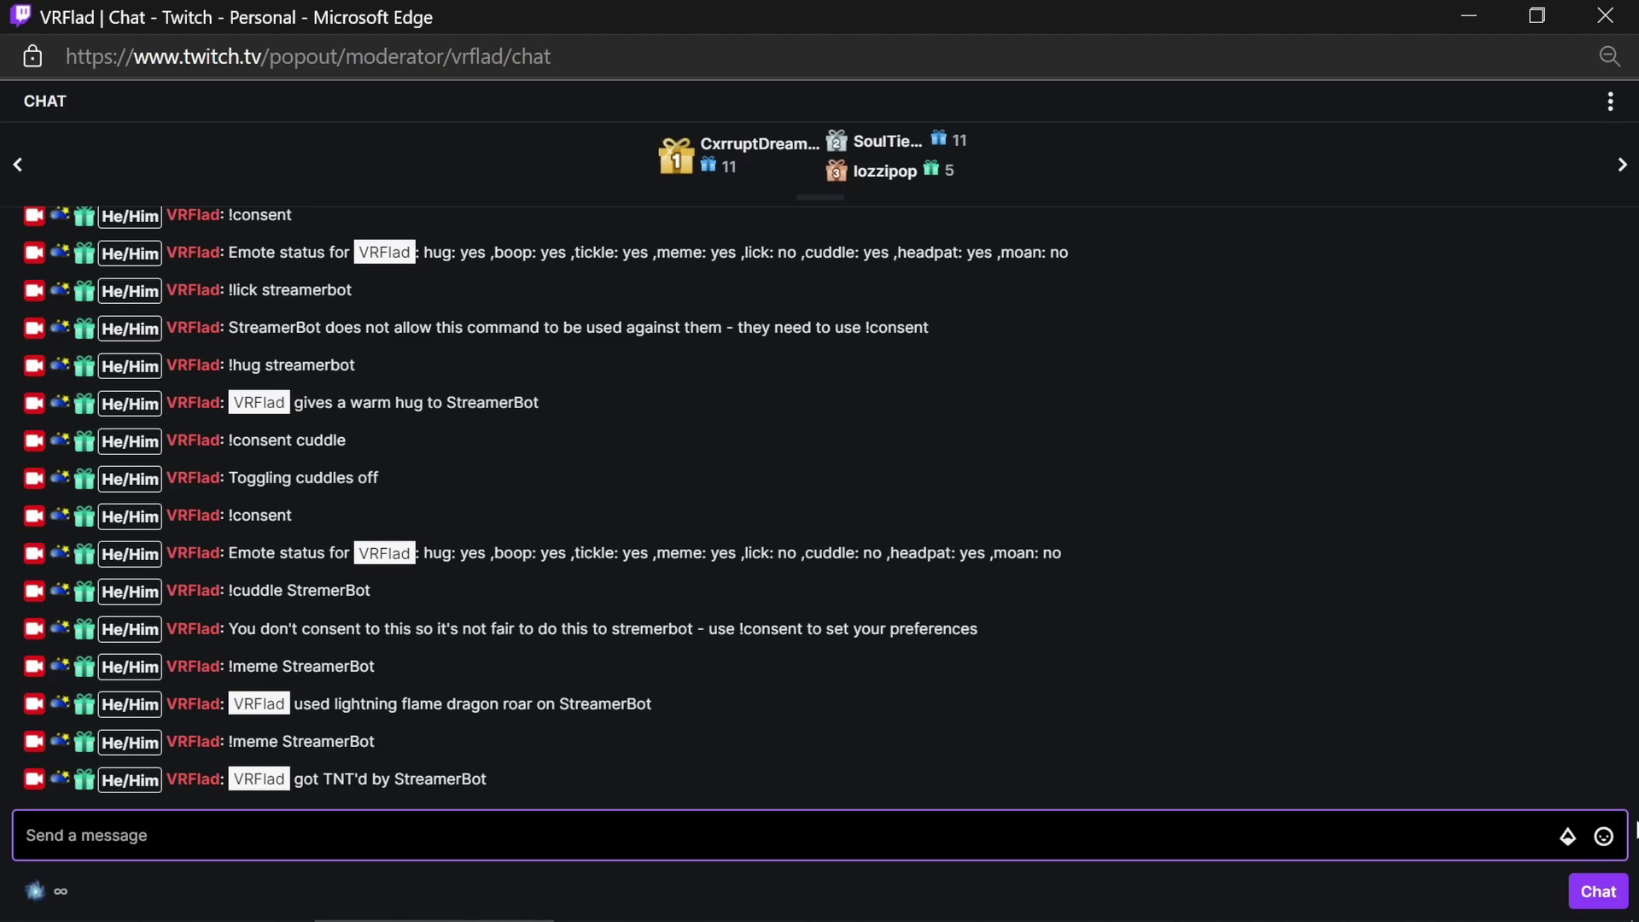
pyautogui.hotkey('alt', 'Tab')
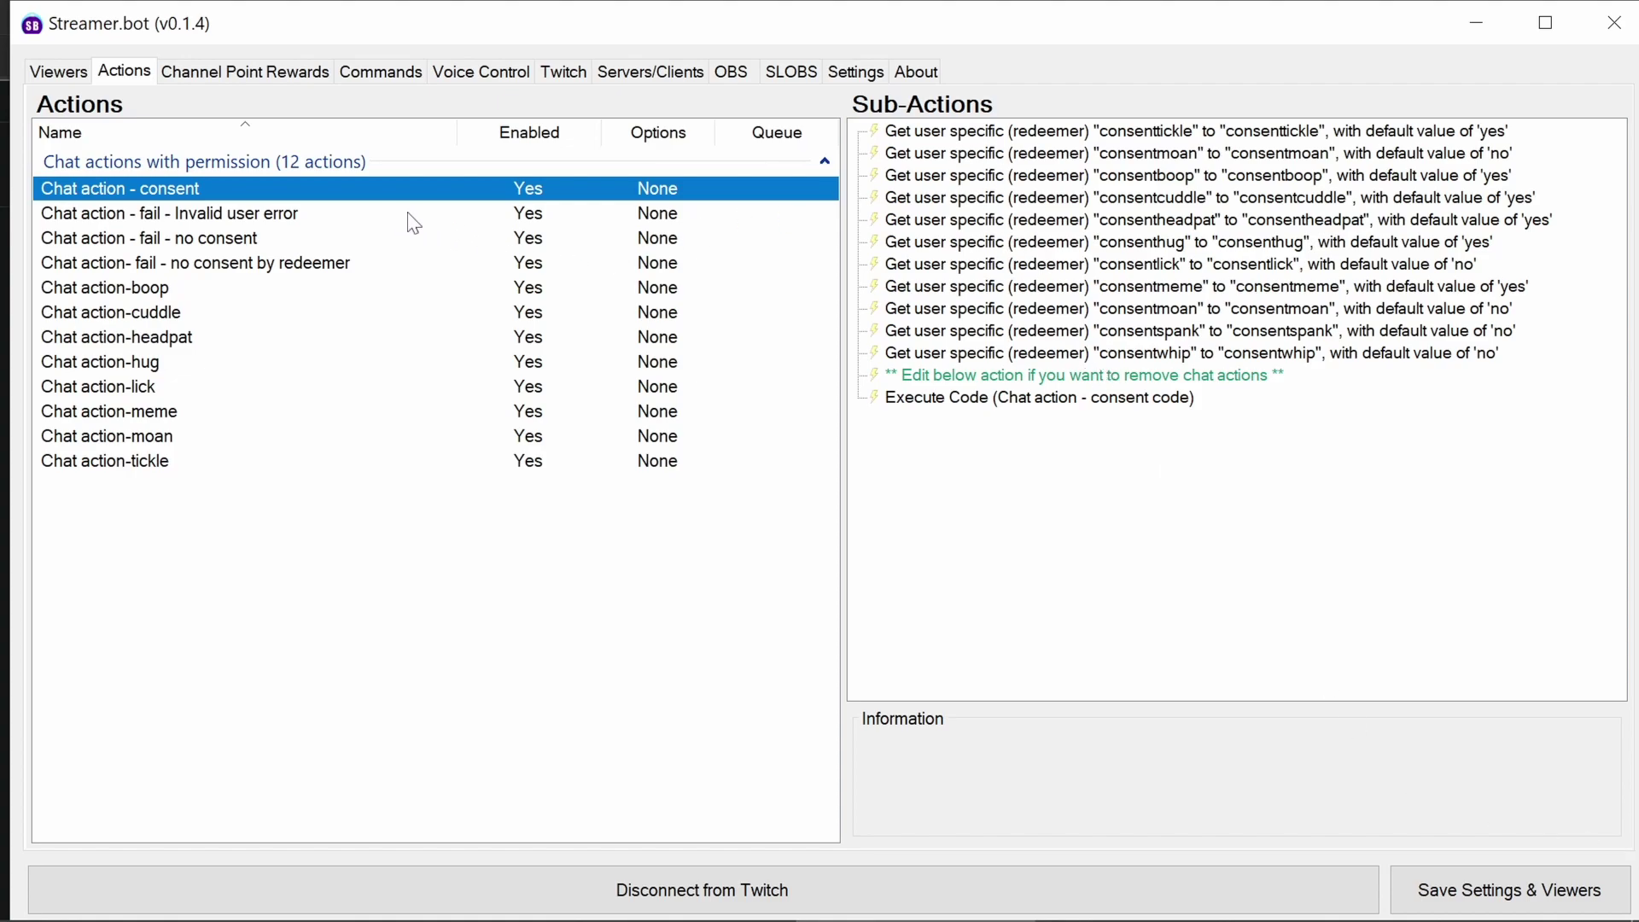
# Step: Inspect the consenttickle, consentmoan and consent code steps; Keep Alive and Precompile on Start are No
pyautogui.click(1090, 134)
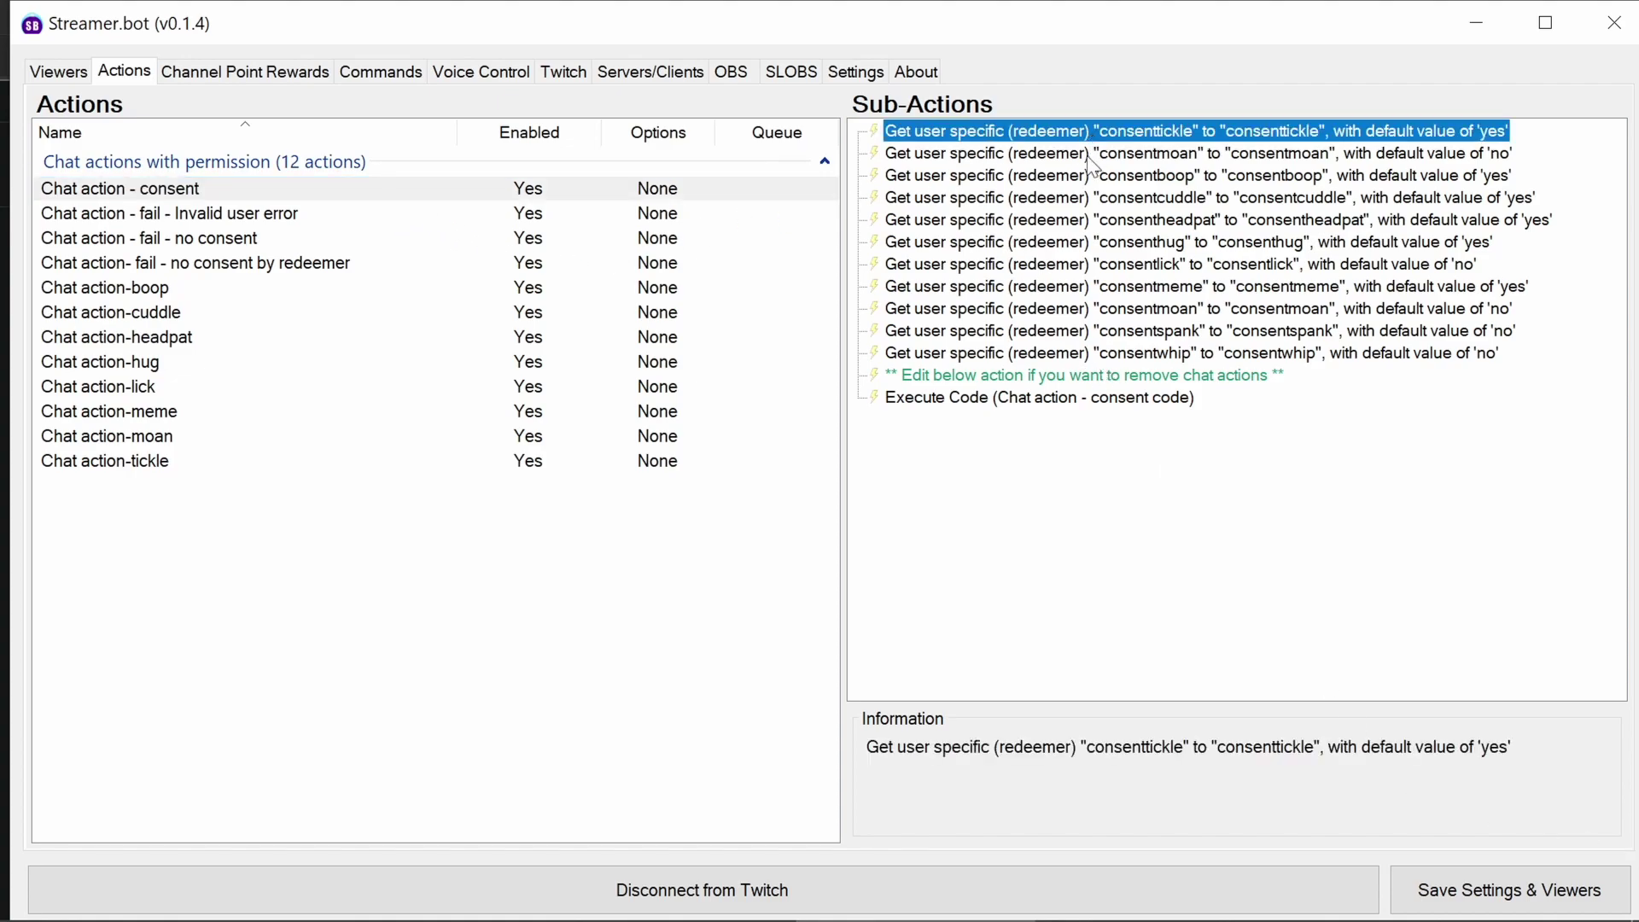
pyautogui.click(1095, 158)
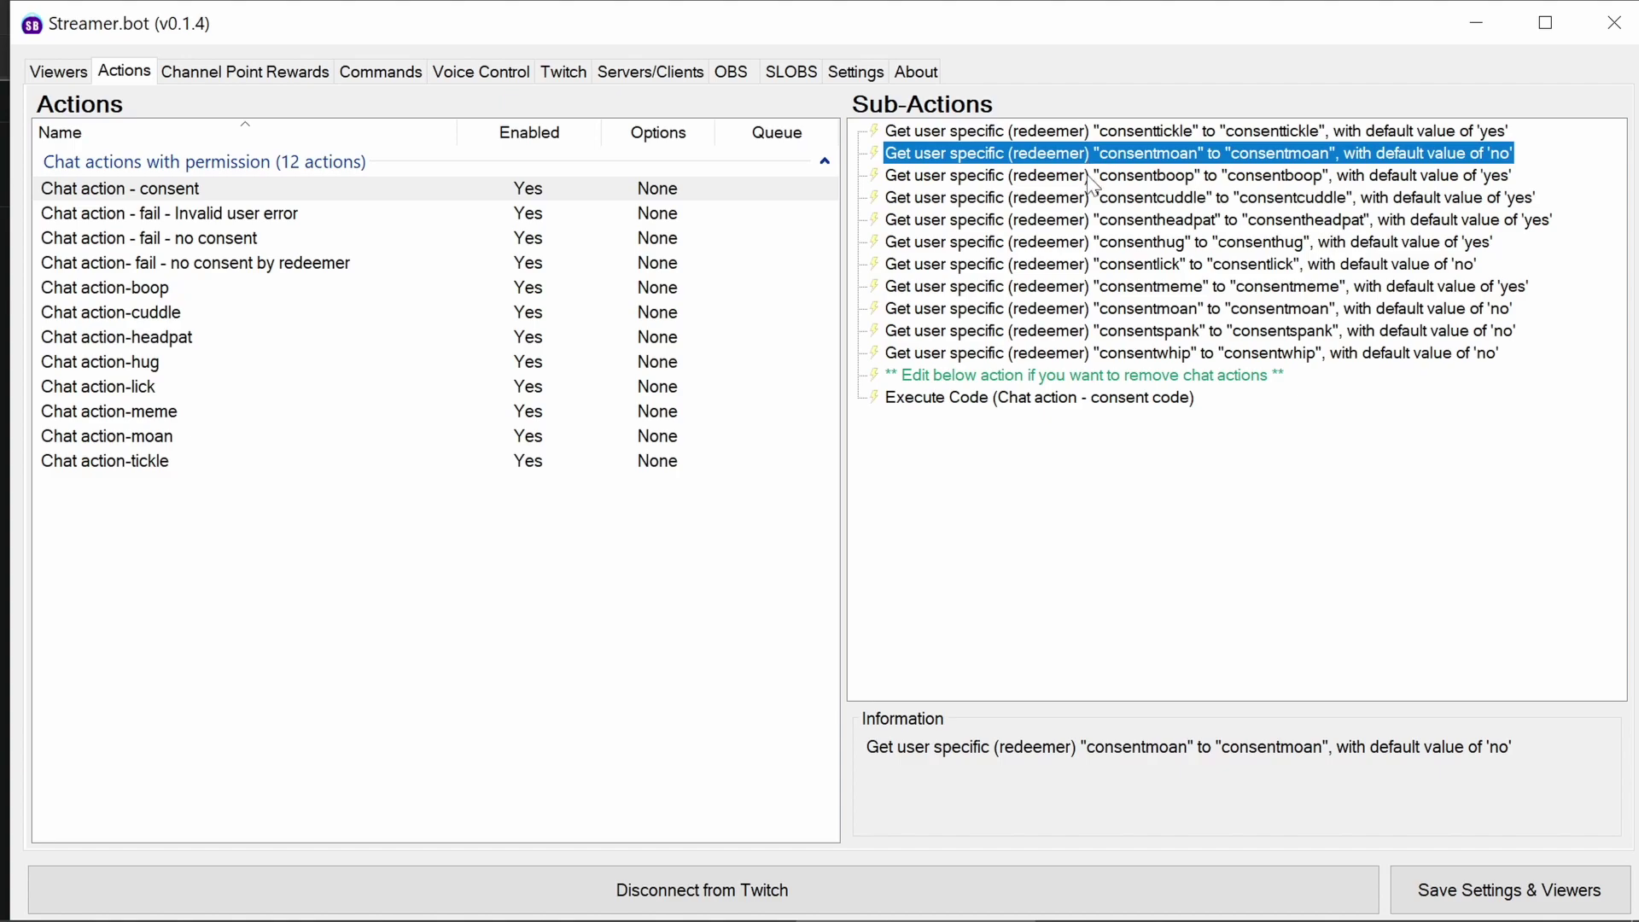
pyautogui.click(1059, 397)
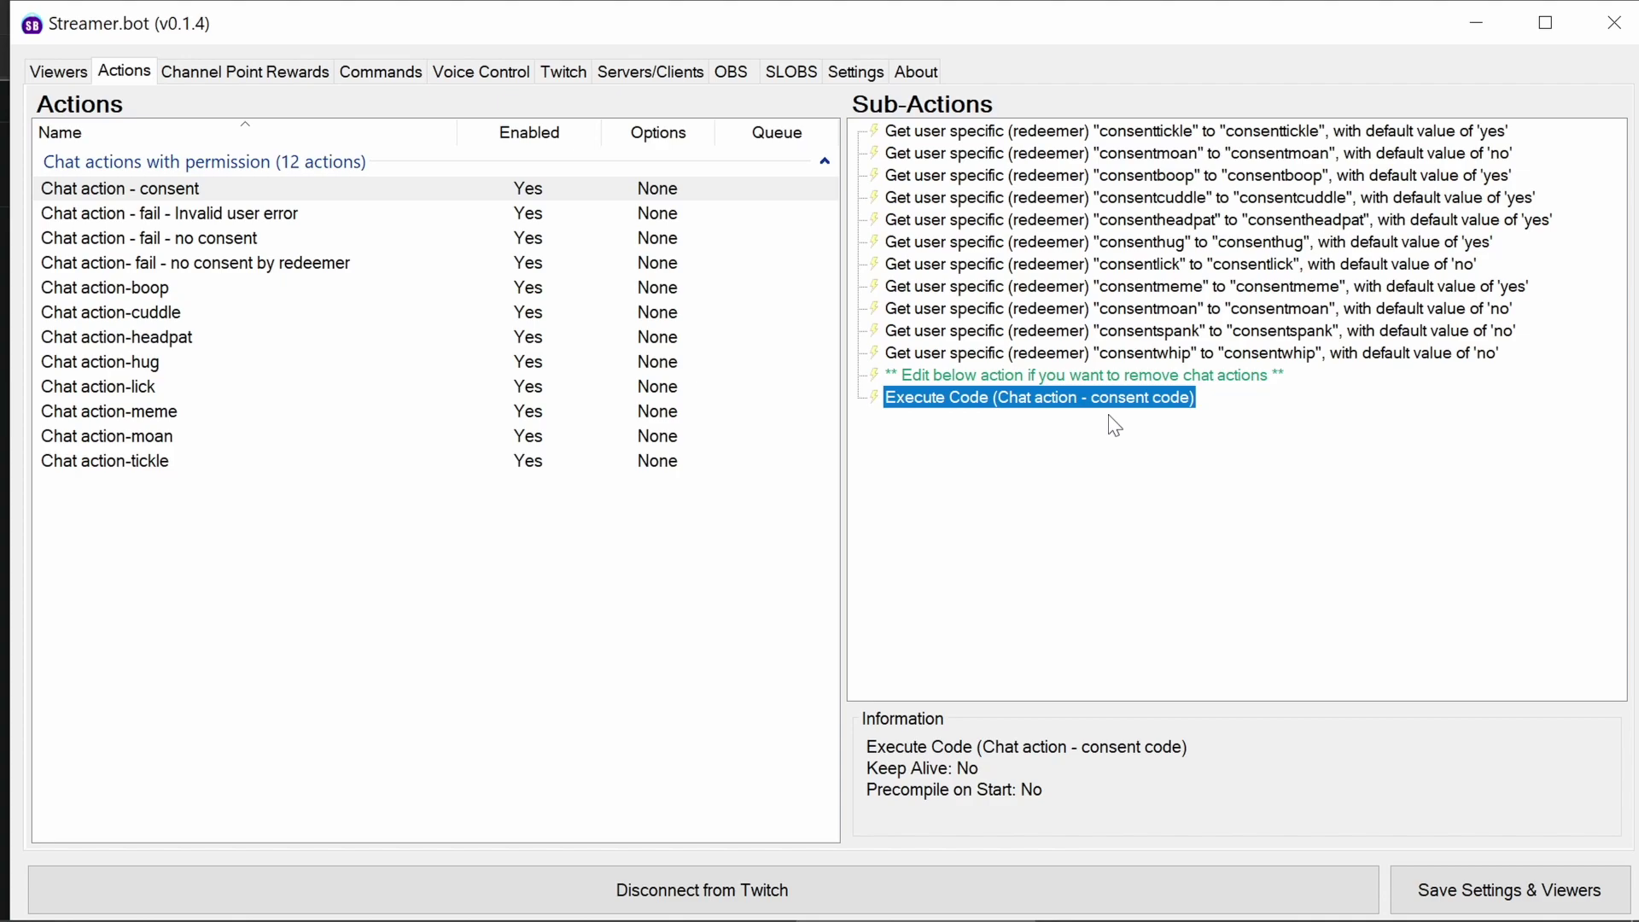
# Step: Open the consent script and highlight the empty-input check on line 9 and the status user part
pyautogui.doubleClick(1105, 399)
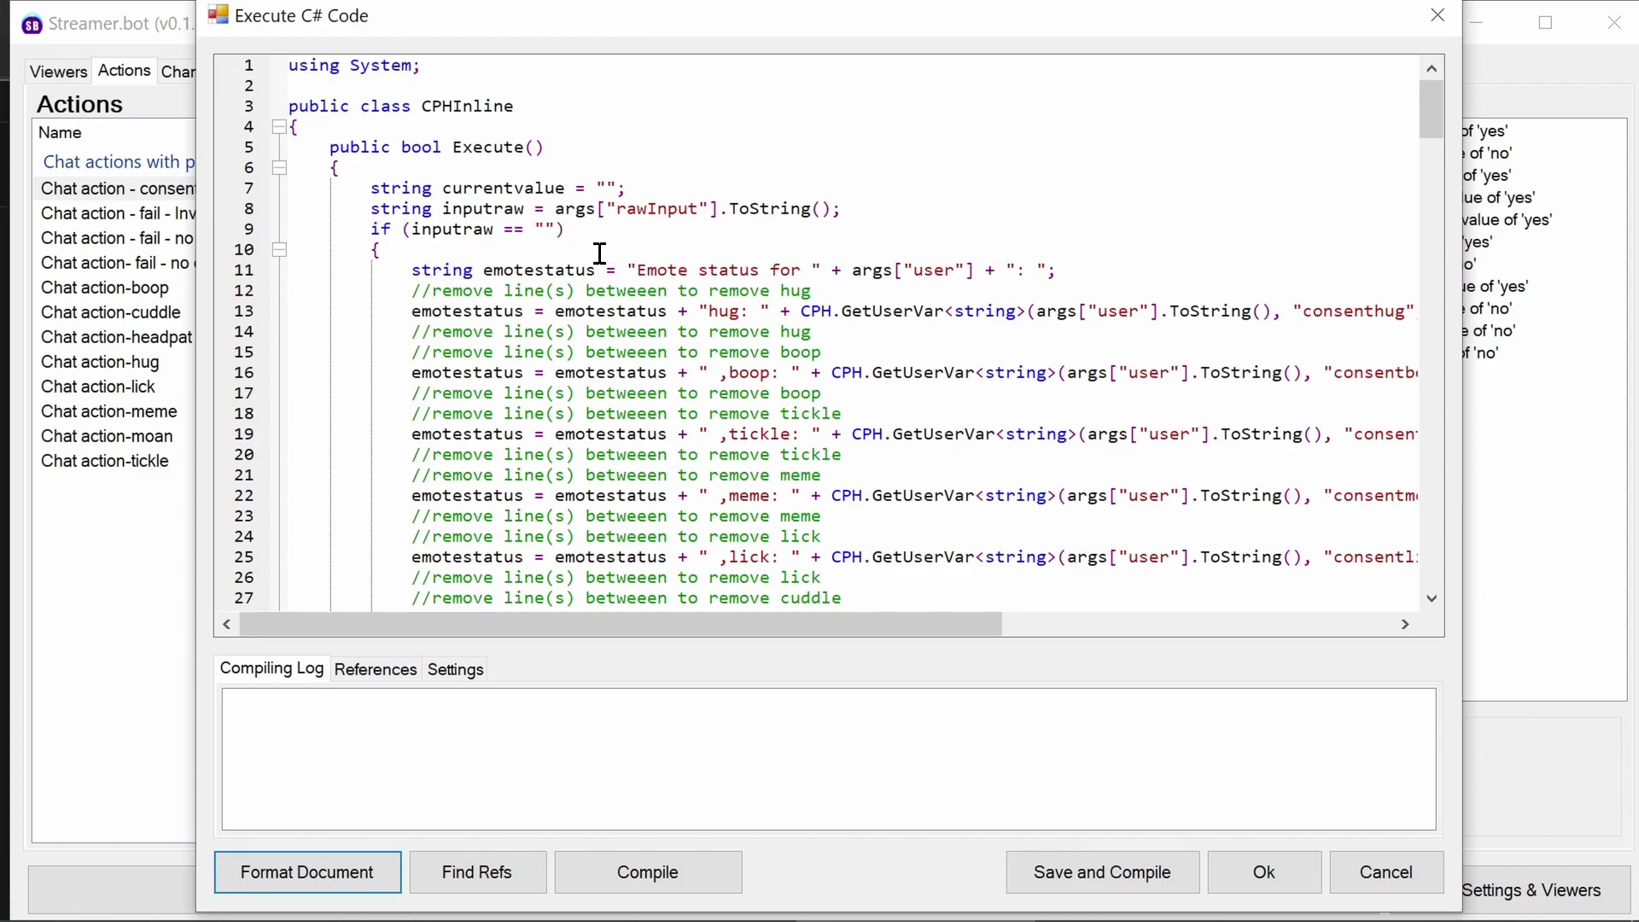
pyautogui.click(477, 247)
pyautogui.moveTo(477, 247); pyautogui.dragTo(351, 227)
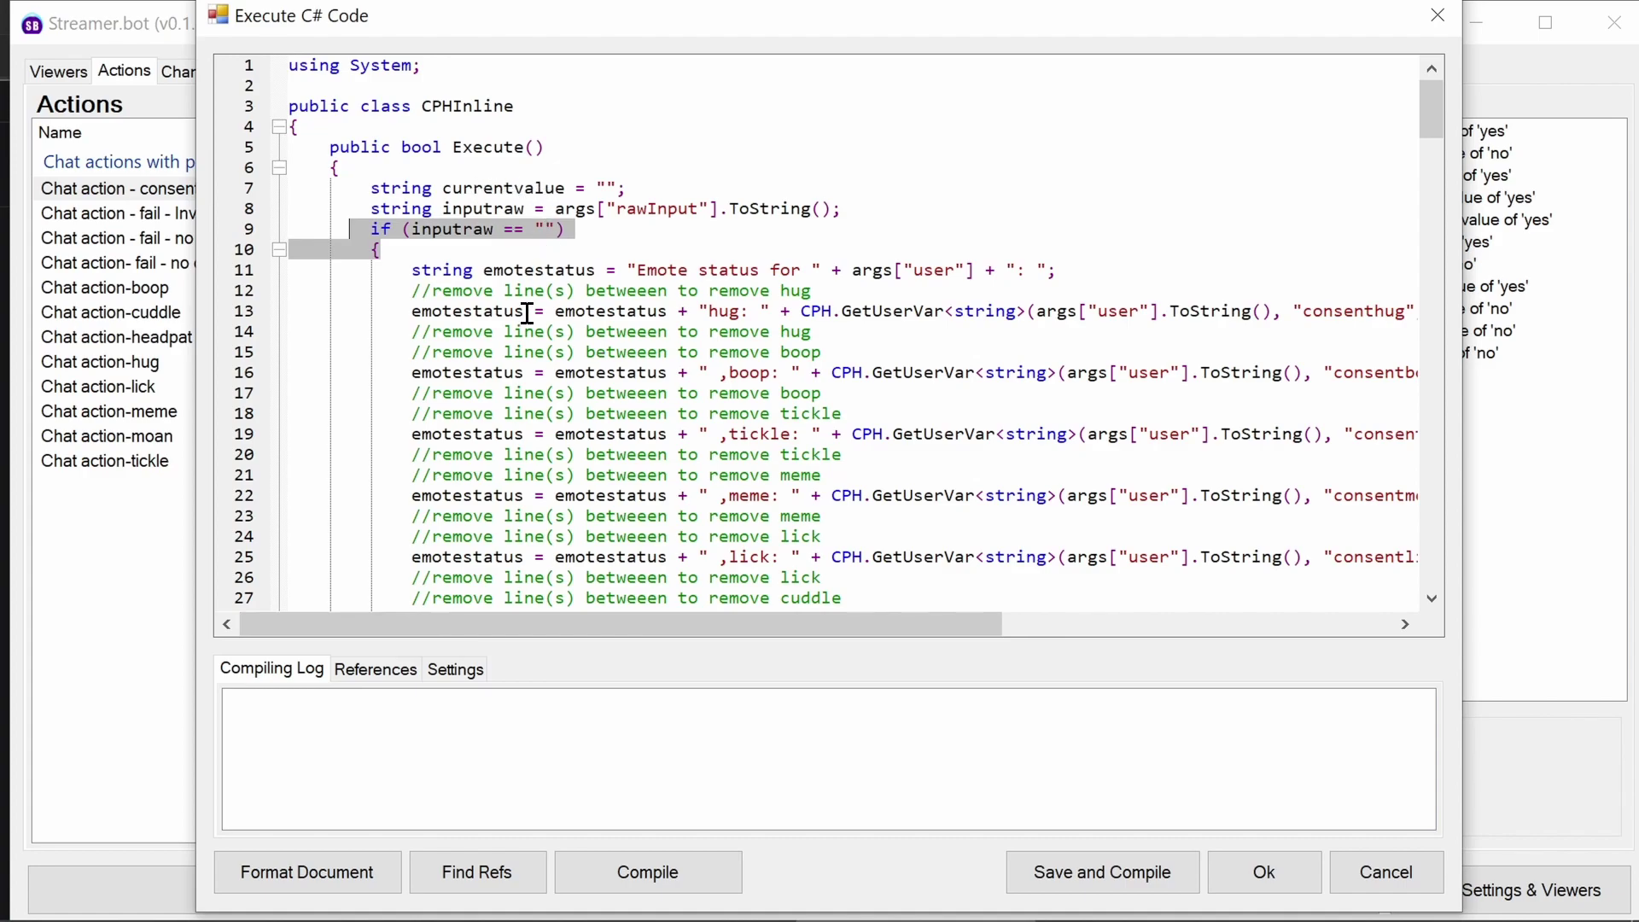
pyautogui.moveTo(1058, 270); pyautogui.dragTo(376, 270)
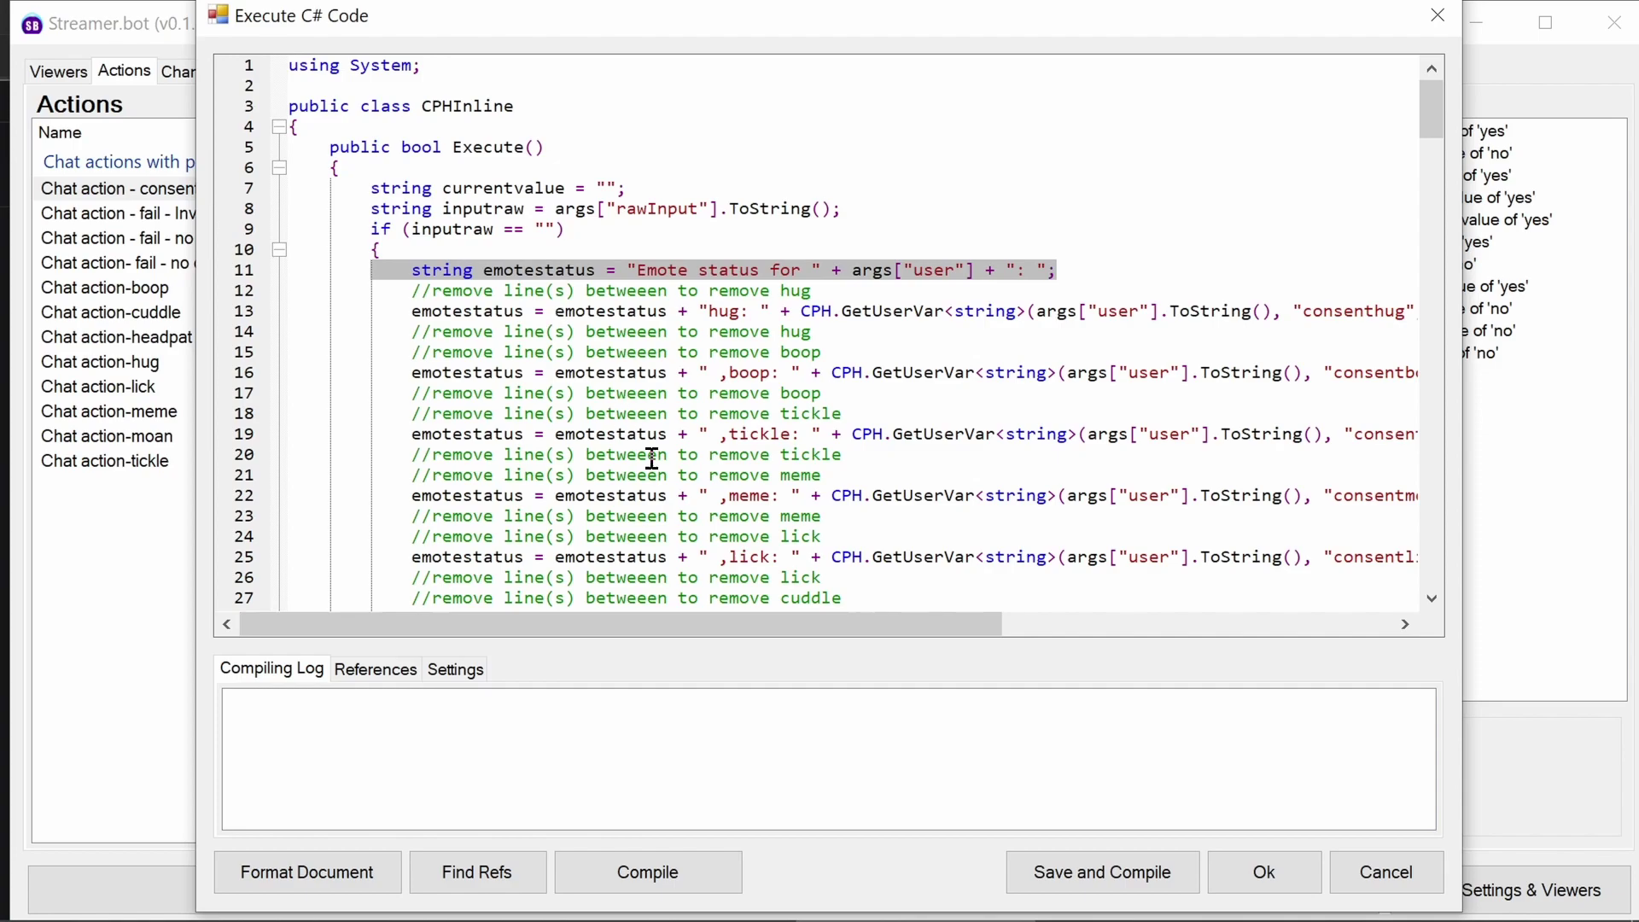
# Step: Highlight how line 13 builds the hug: status from GetUserVar, and the other emote entries
pyautogui.moveTo(780, 625); pyautogui.dragTo(881, 627)
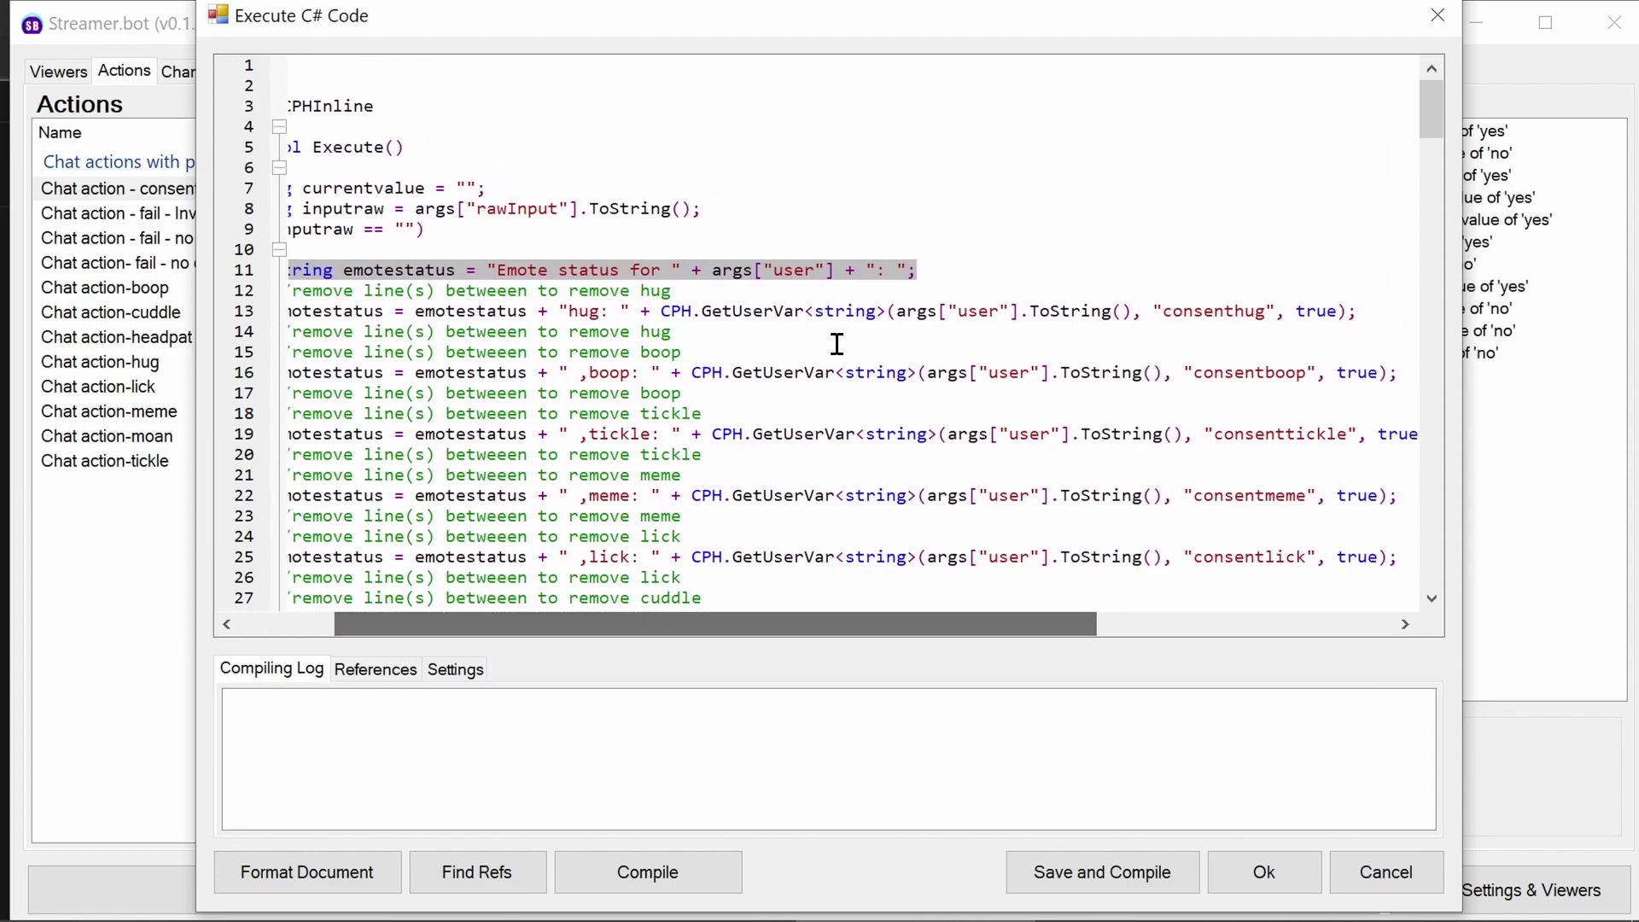
pyautogui.moveTo(662, 313); pyautogui.dragTo(1277, 312)
pyautogui.click(975, 314)
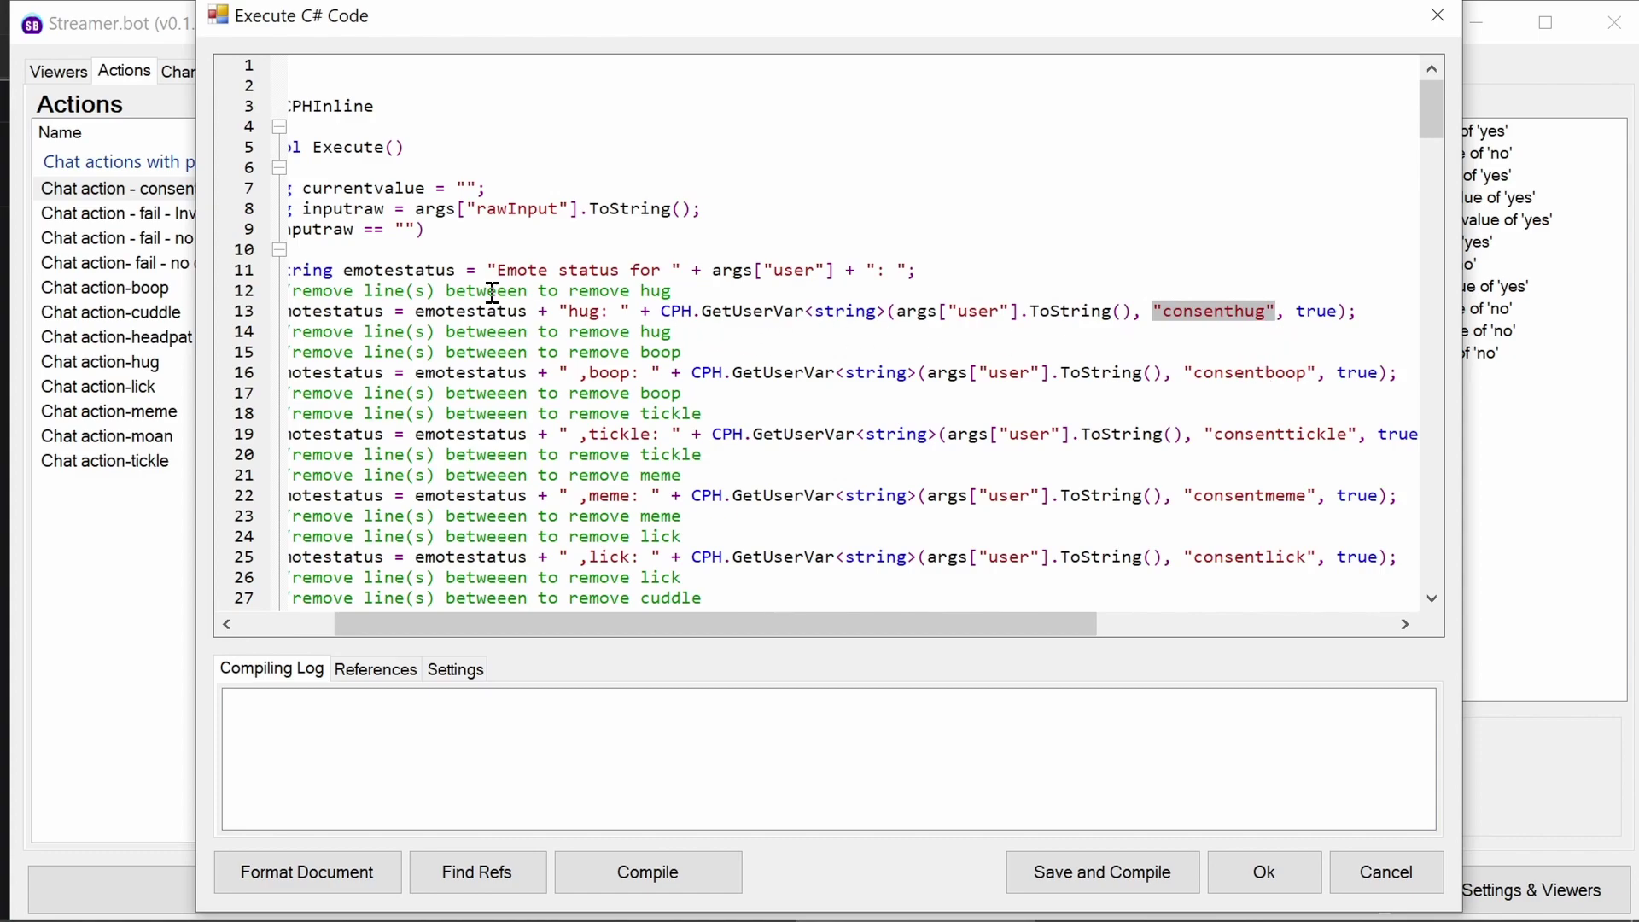
pyautogui.moveTo(559, 313); pyautogui.dragTo(625, 311)
pyautogui.click(624, 310)
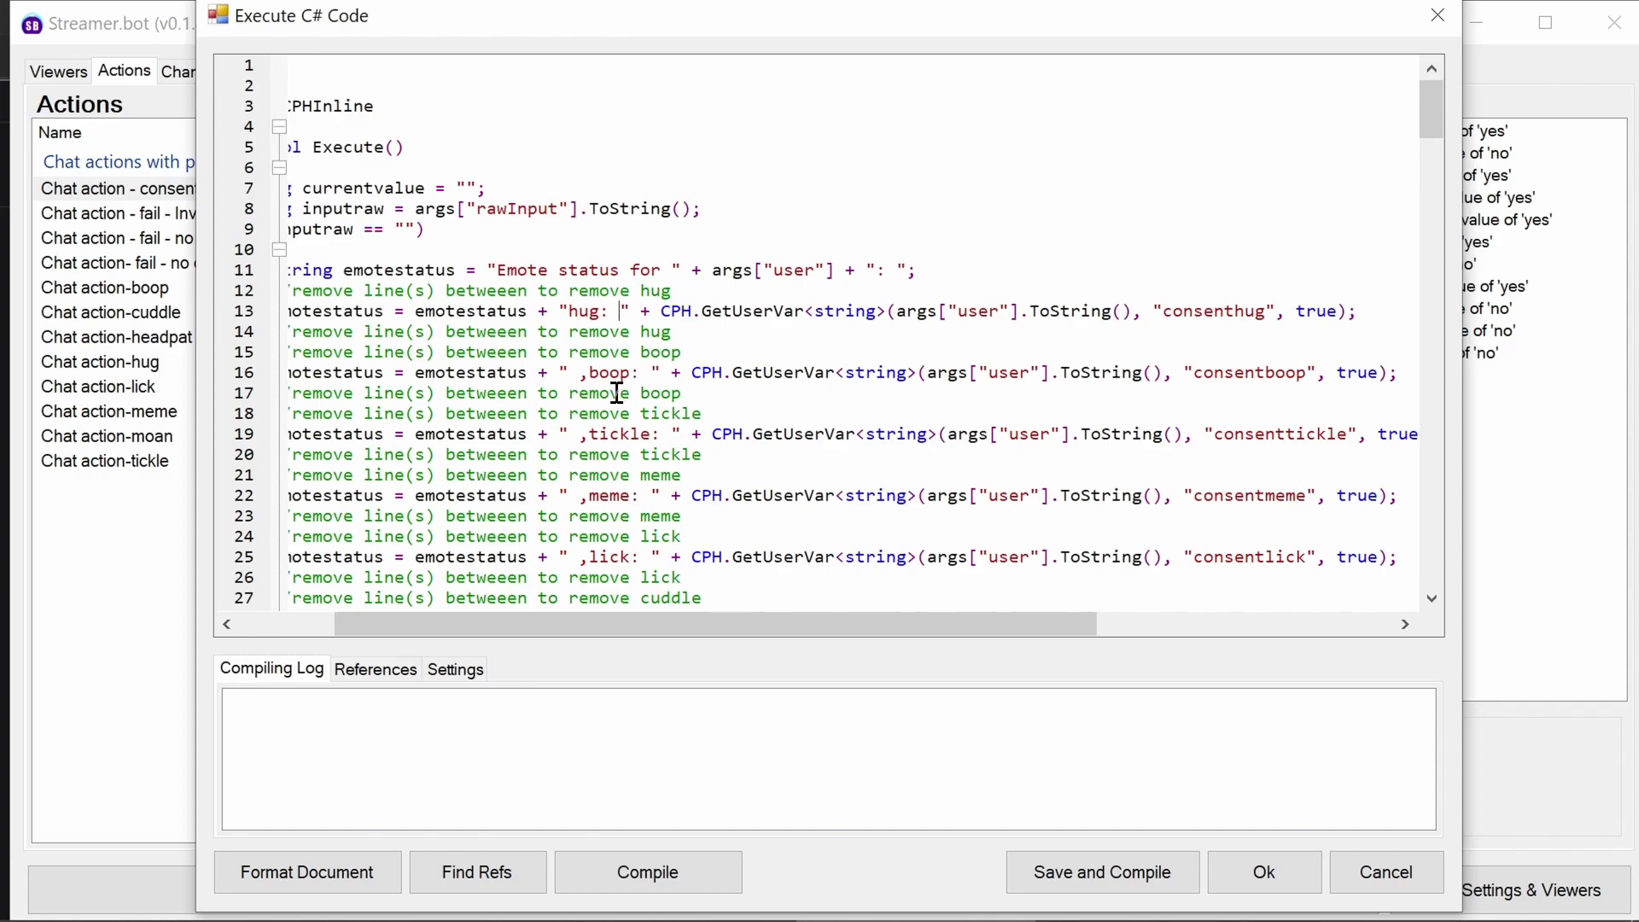
pyautogui.scroll(-7, 621, 463)
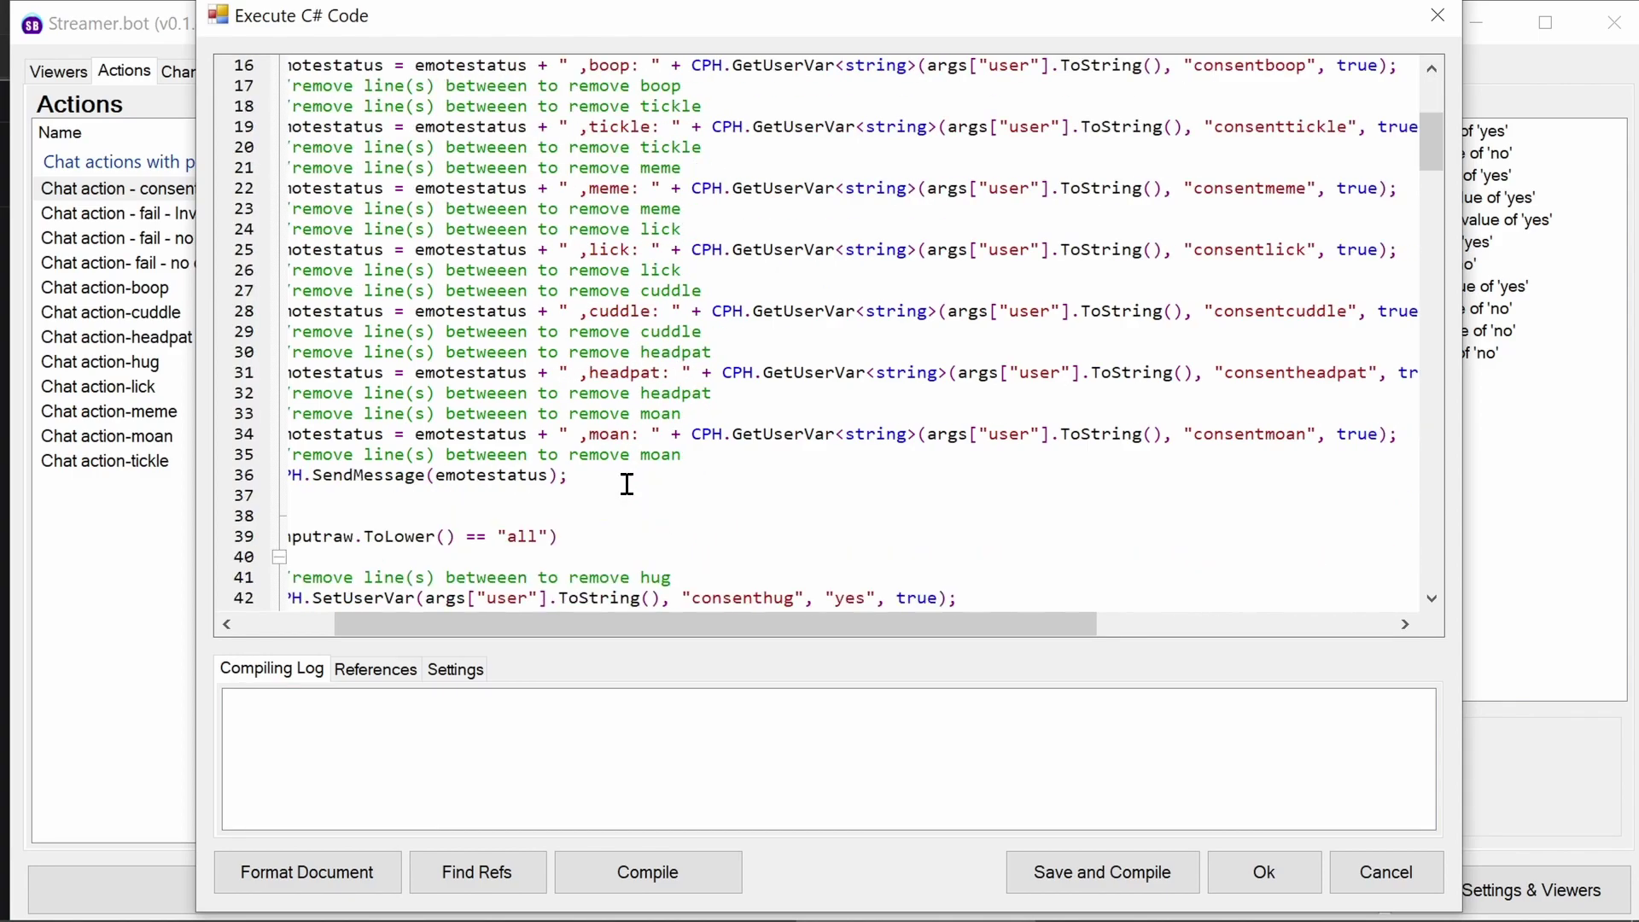
pyautogui.moveTo(567, 618); pyautogui.dragTo(433, 611)
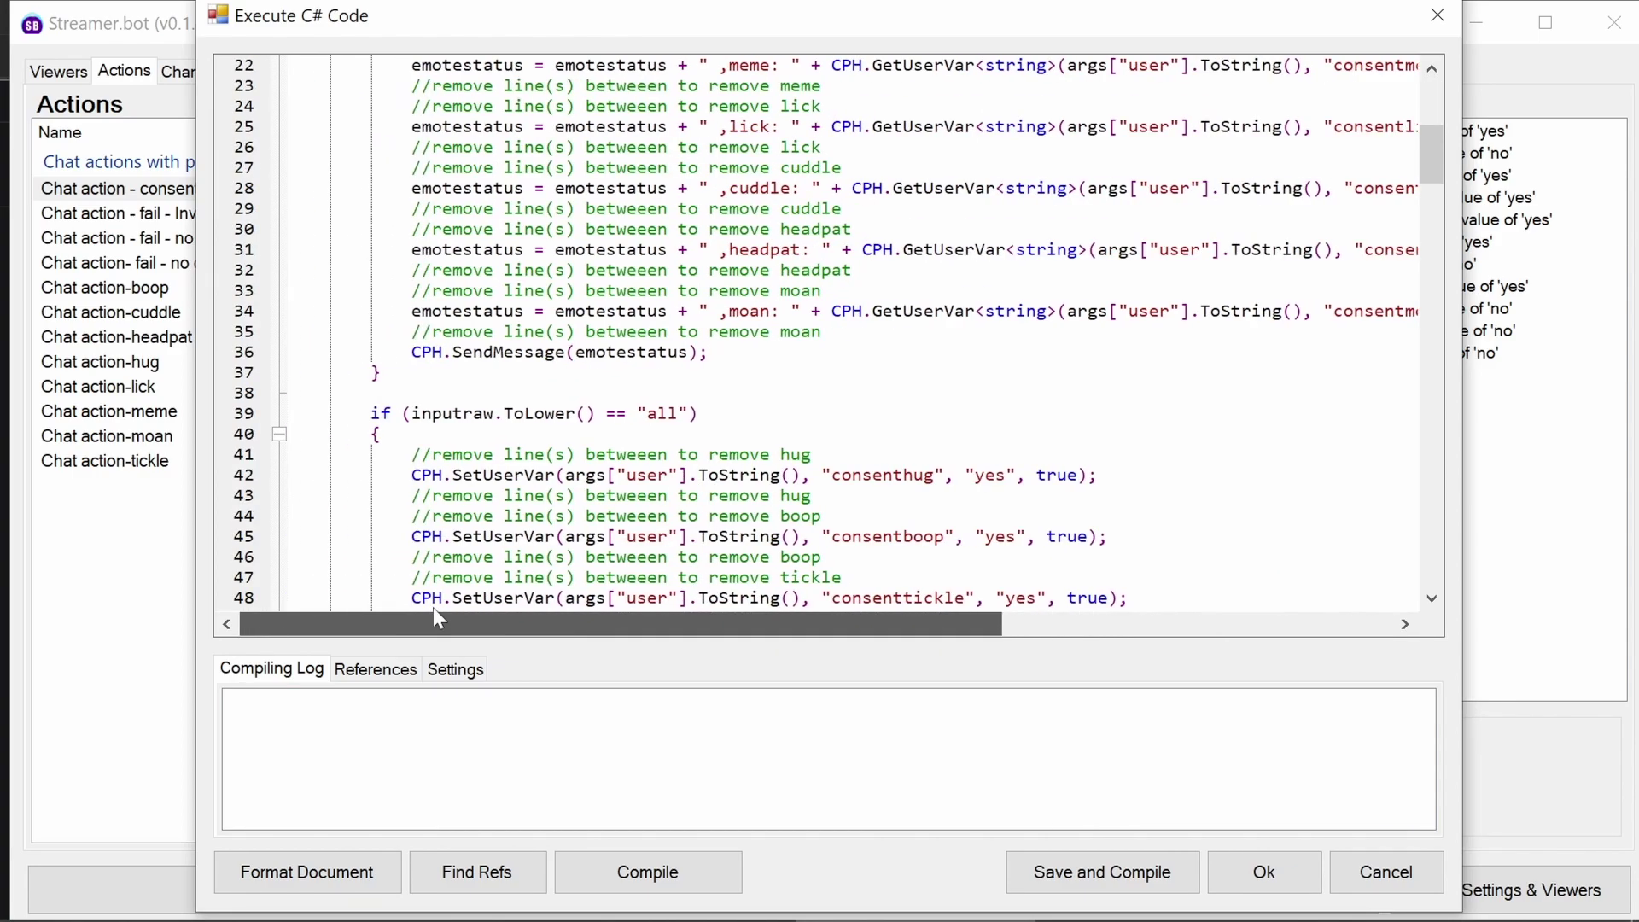
pyautogui.scroll(6, 532, 387)
pyautogui.moveTo(565, 169); pyautogui.dragTo(376, 168)
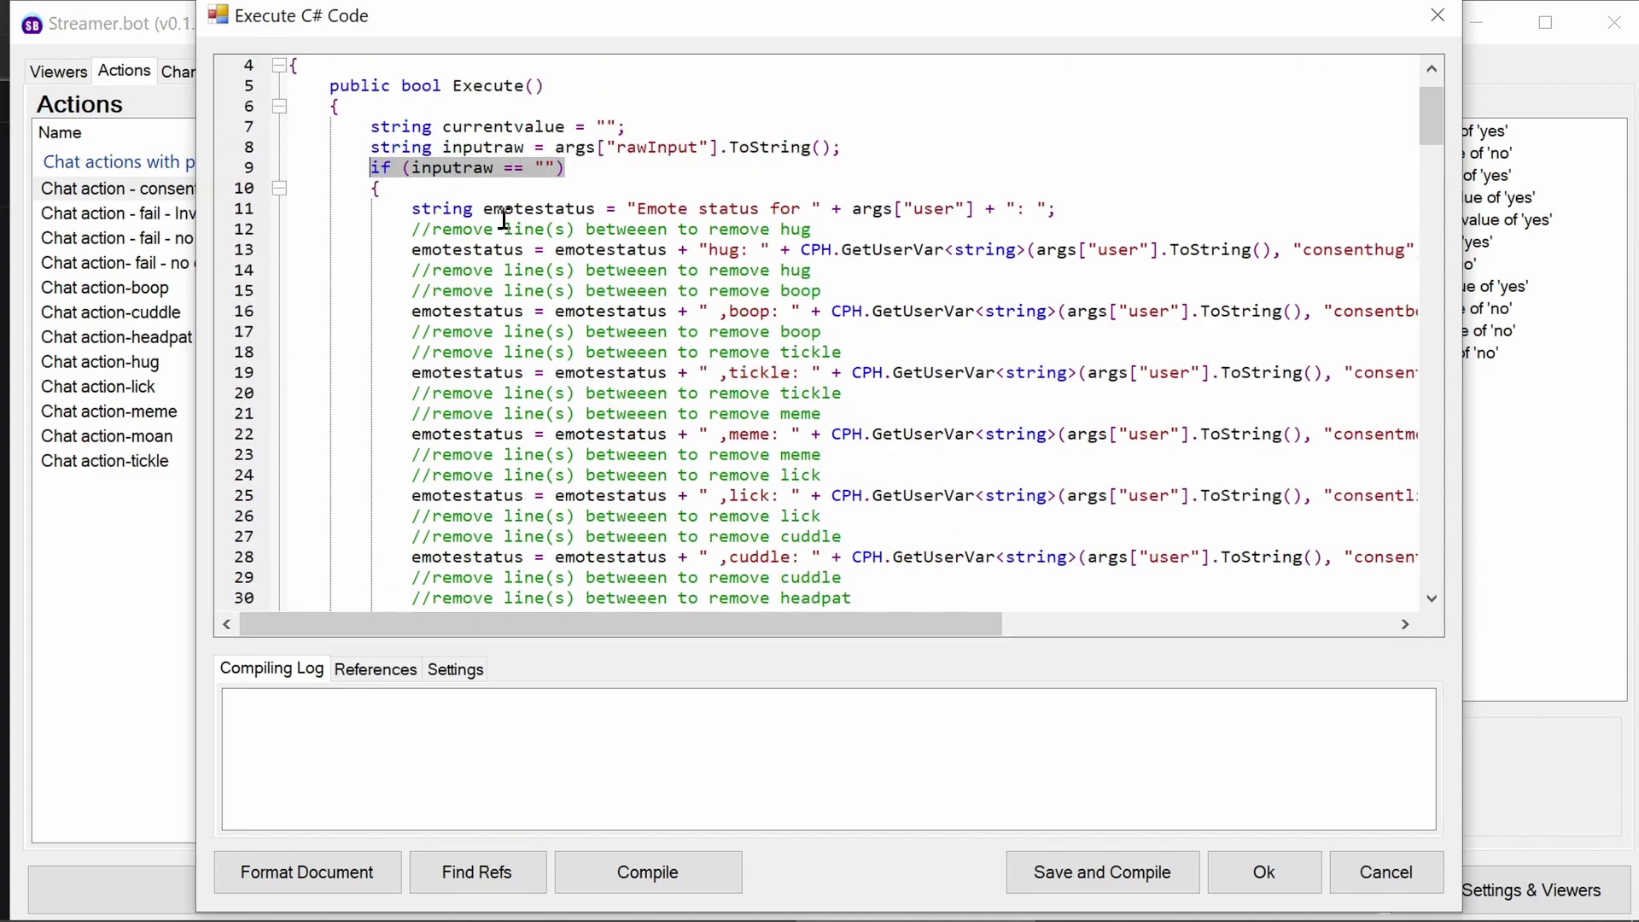
# Step: Highlight the 'Toggling all emotes' on and off messages in the consent script
pyautogui.scroll(-7, 504, 220)
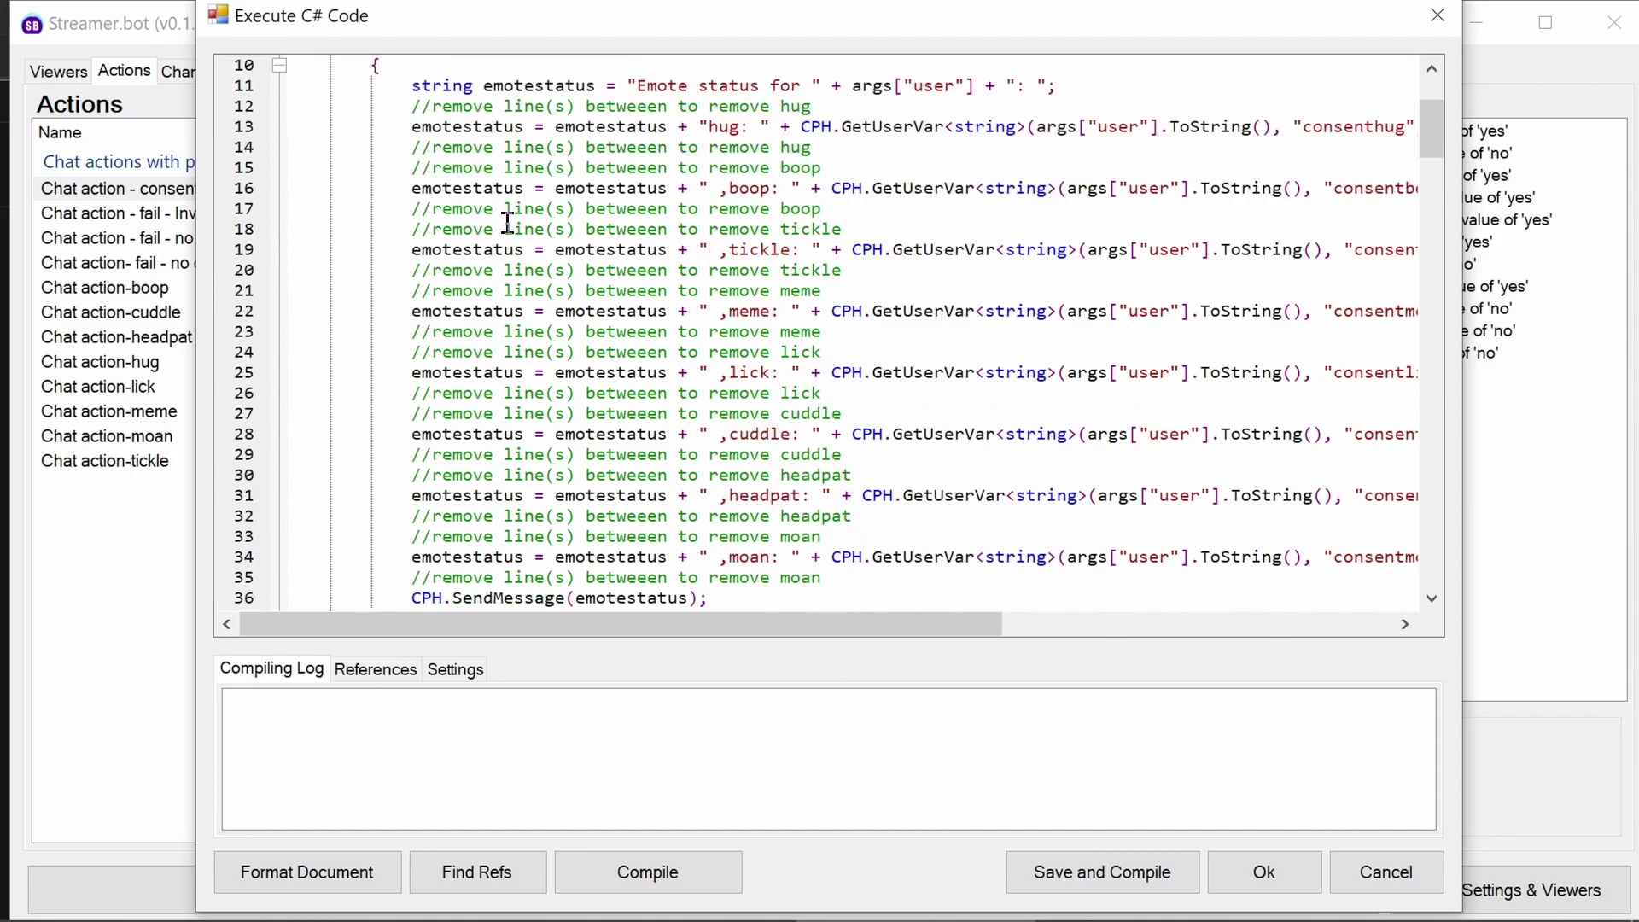
pyautogui.scroll(-3, 656, 338)
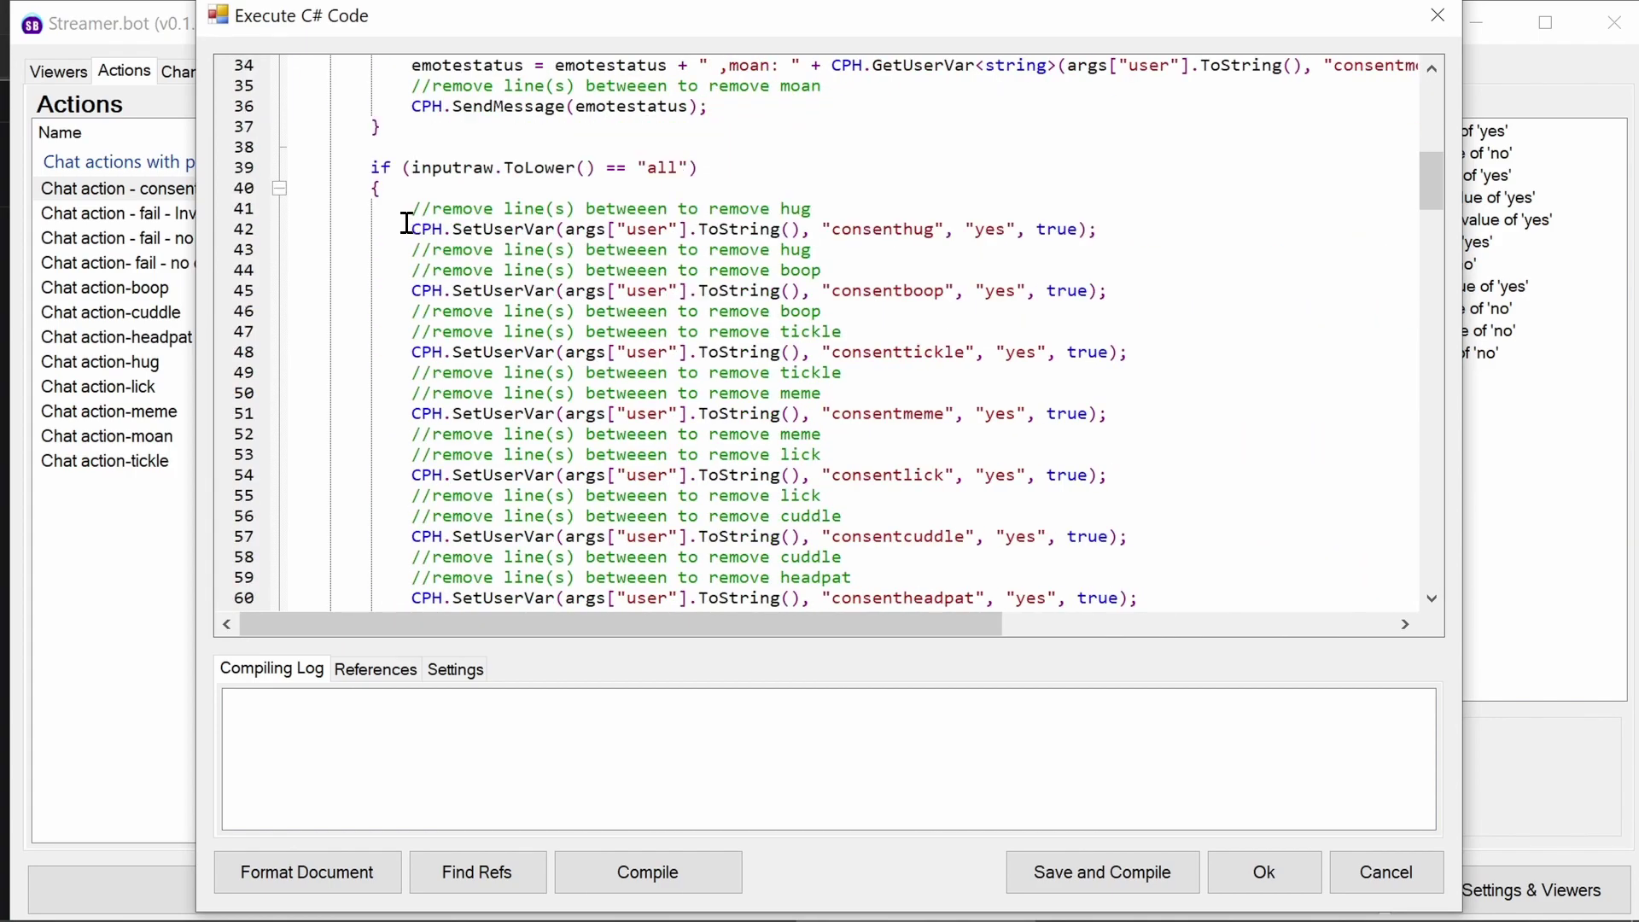
pyautogui.scroll(-5, 990, 235)
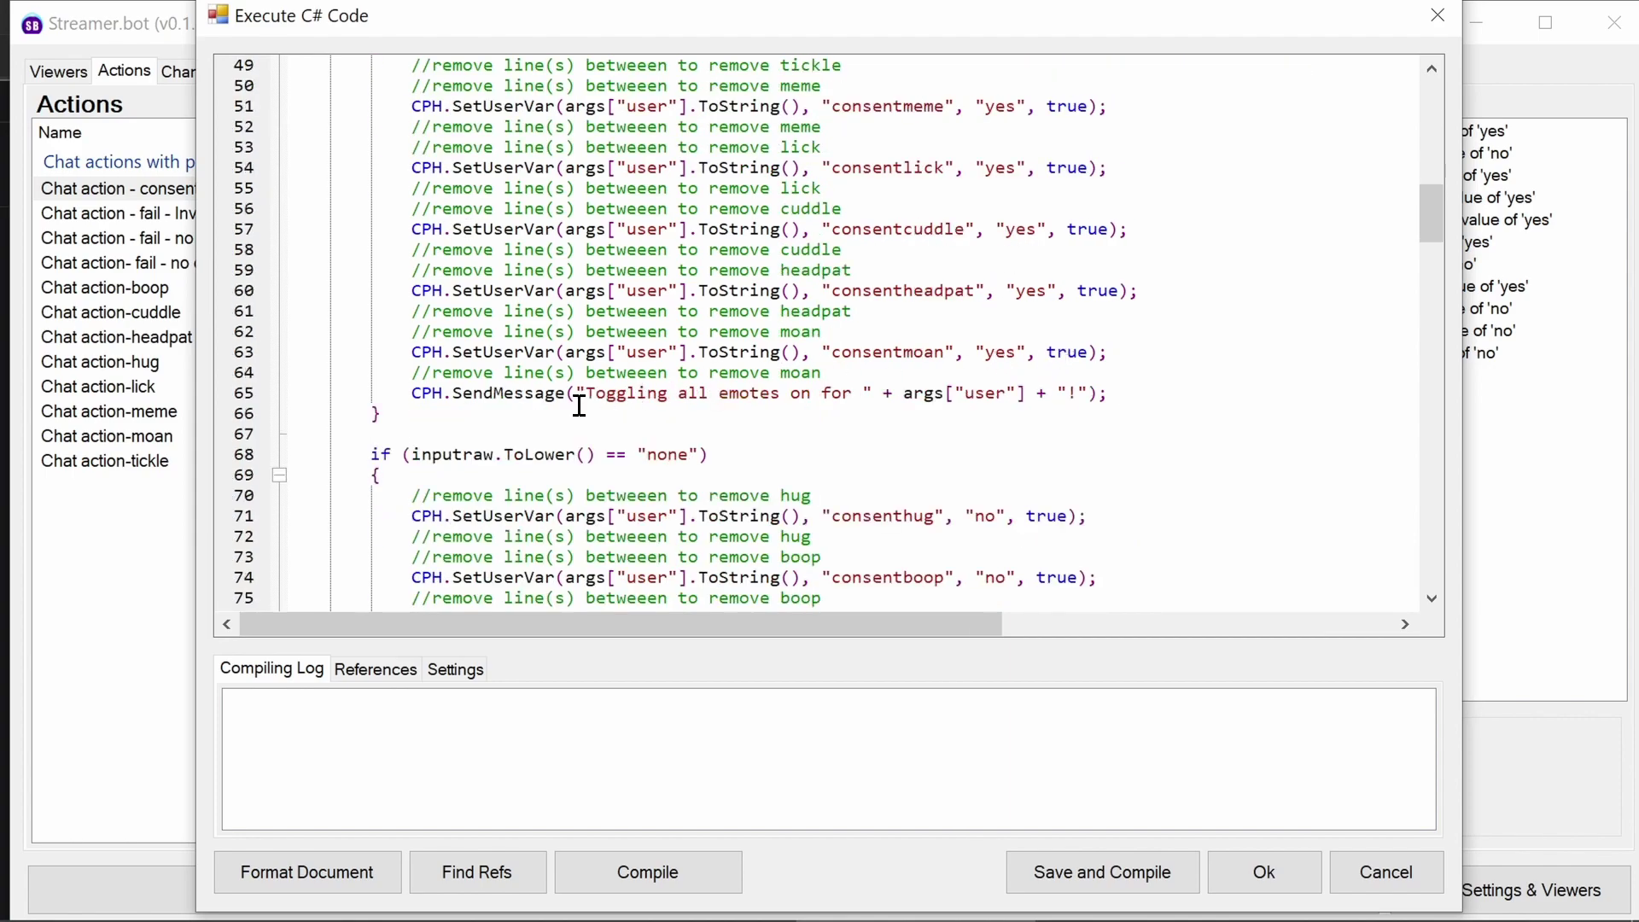
pyautogui.moveTo(403, 394); pyautogui.dragTo(1108, 396)
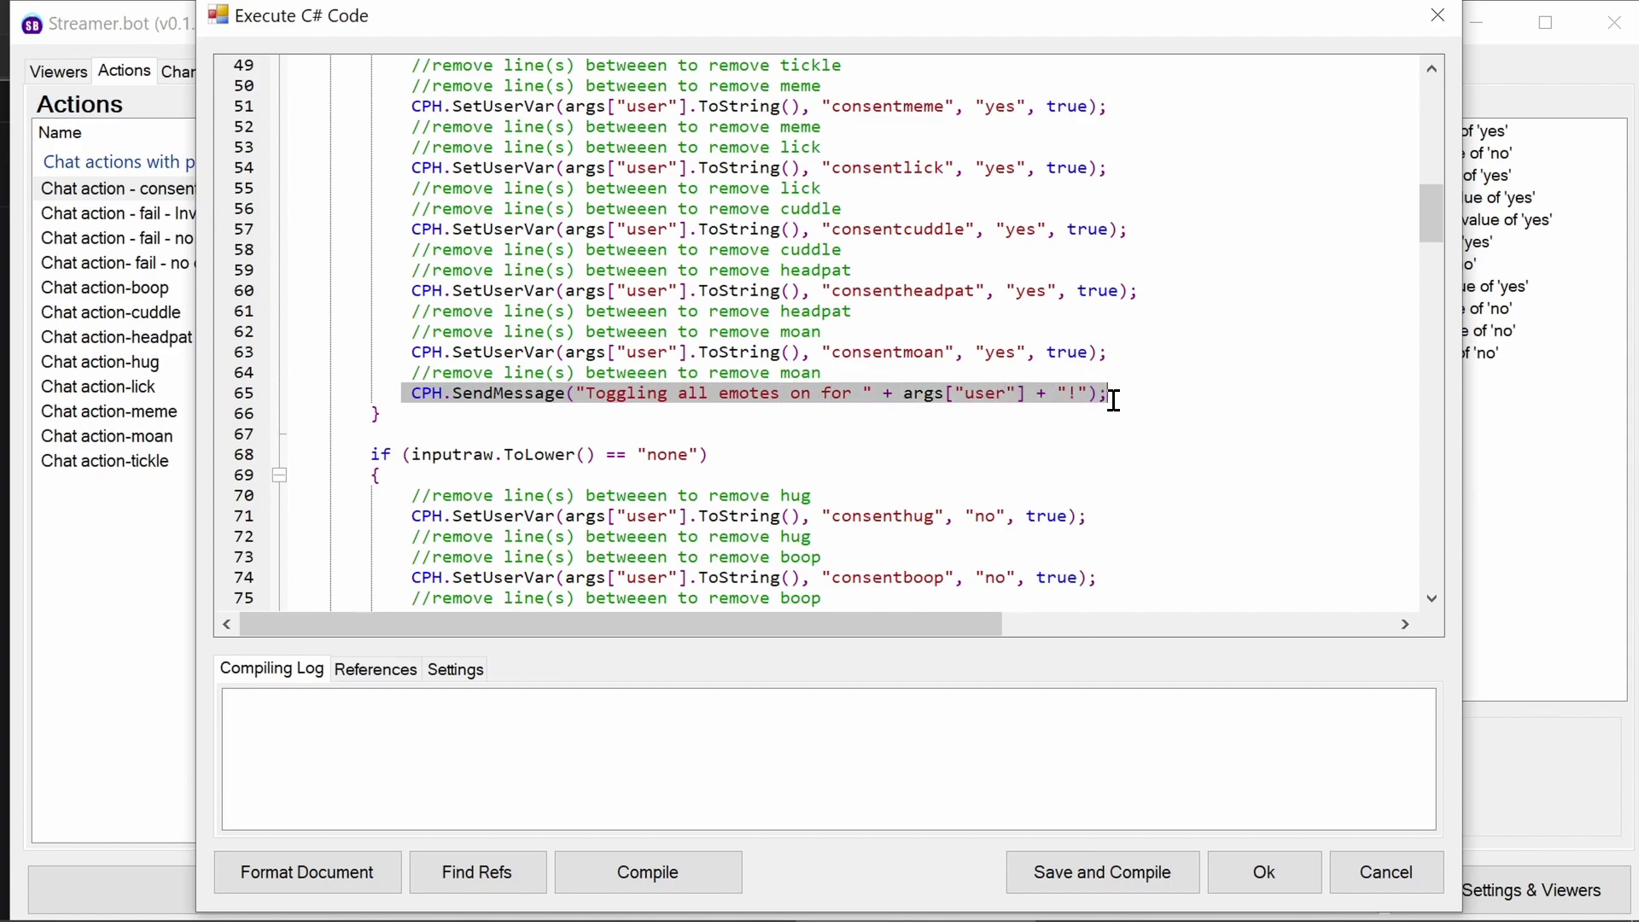
pyautogui.scroll(-2, 1004, 374)
pyautogui.scroll(-2, 1004, 375)
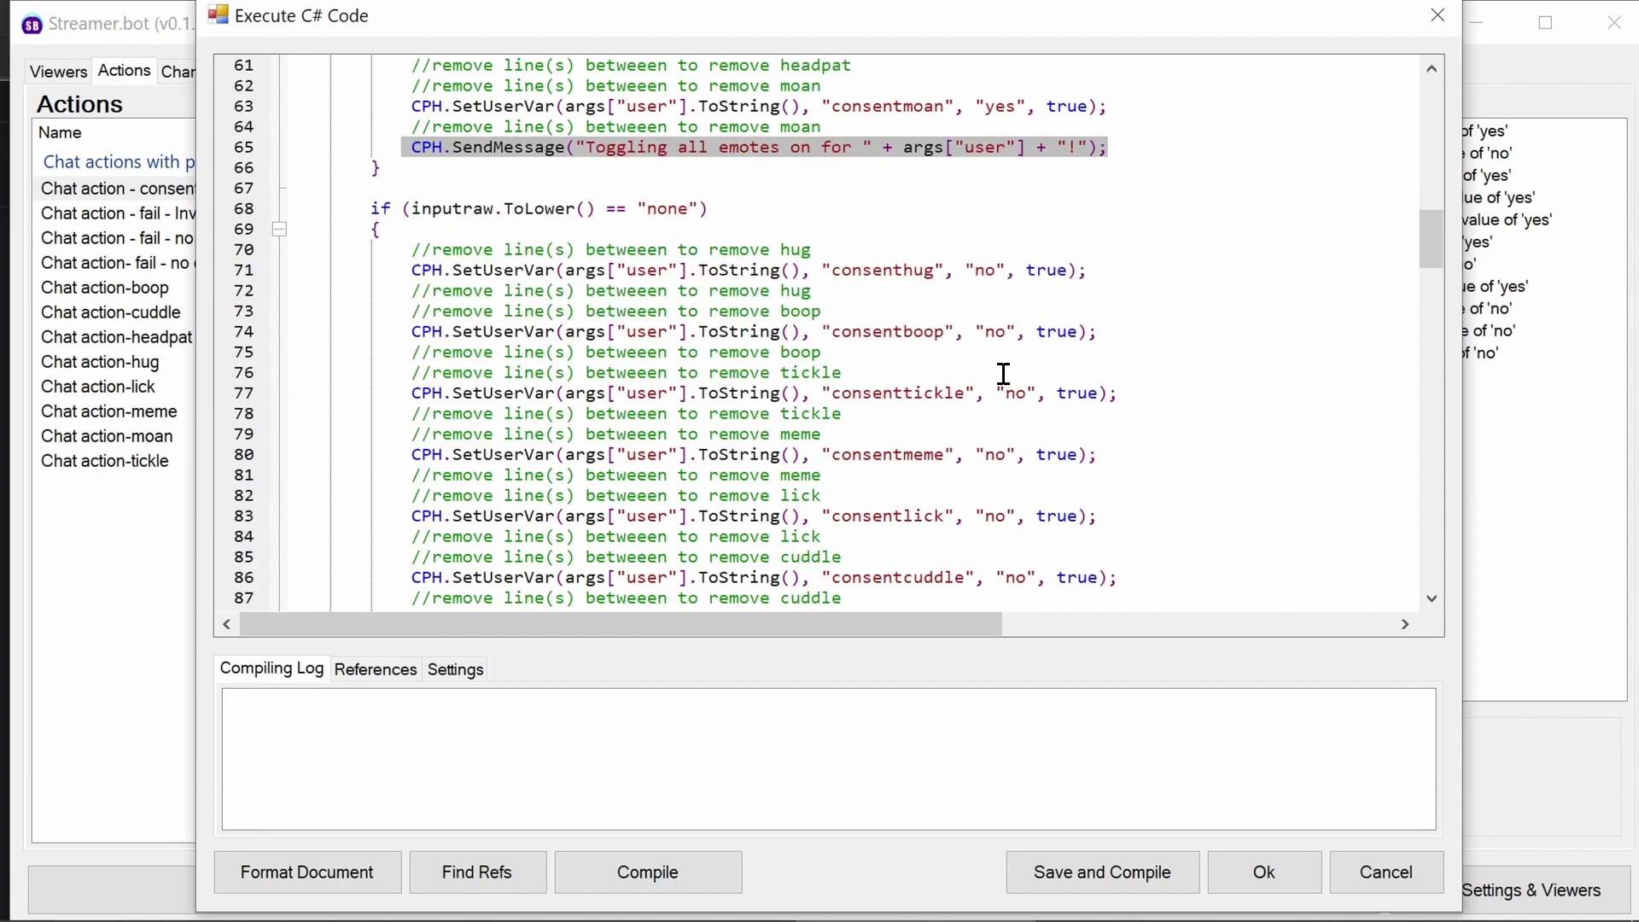
pyautogui.scroll(-3, 952, 256)
pyautogui.scroll(-4, 951, 260)
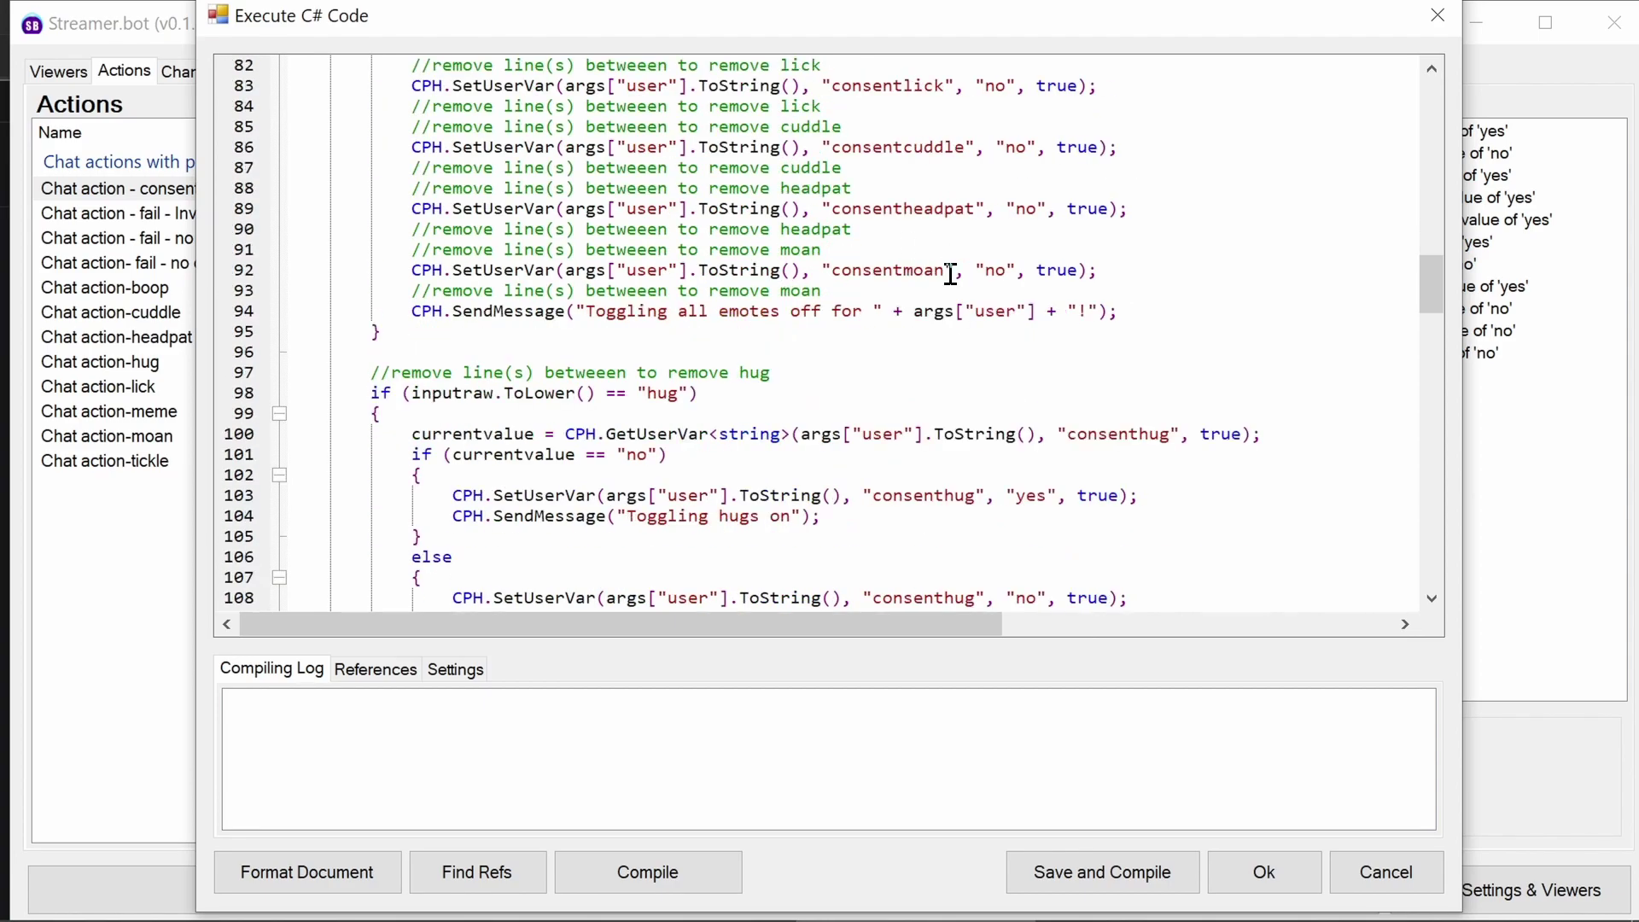
pyautogui.moveTo(1119, 313); pyautogui.dragTo(391, 322)
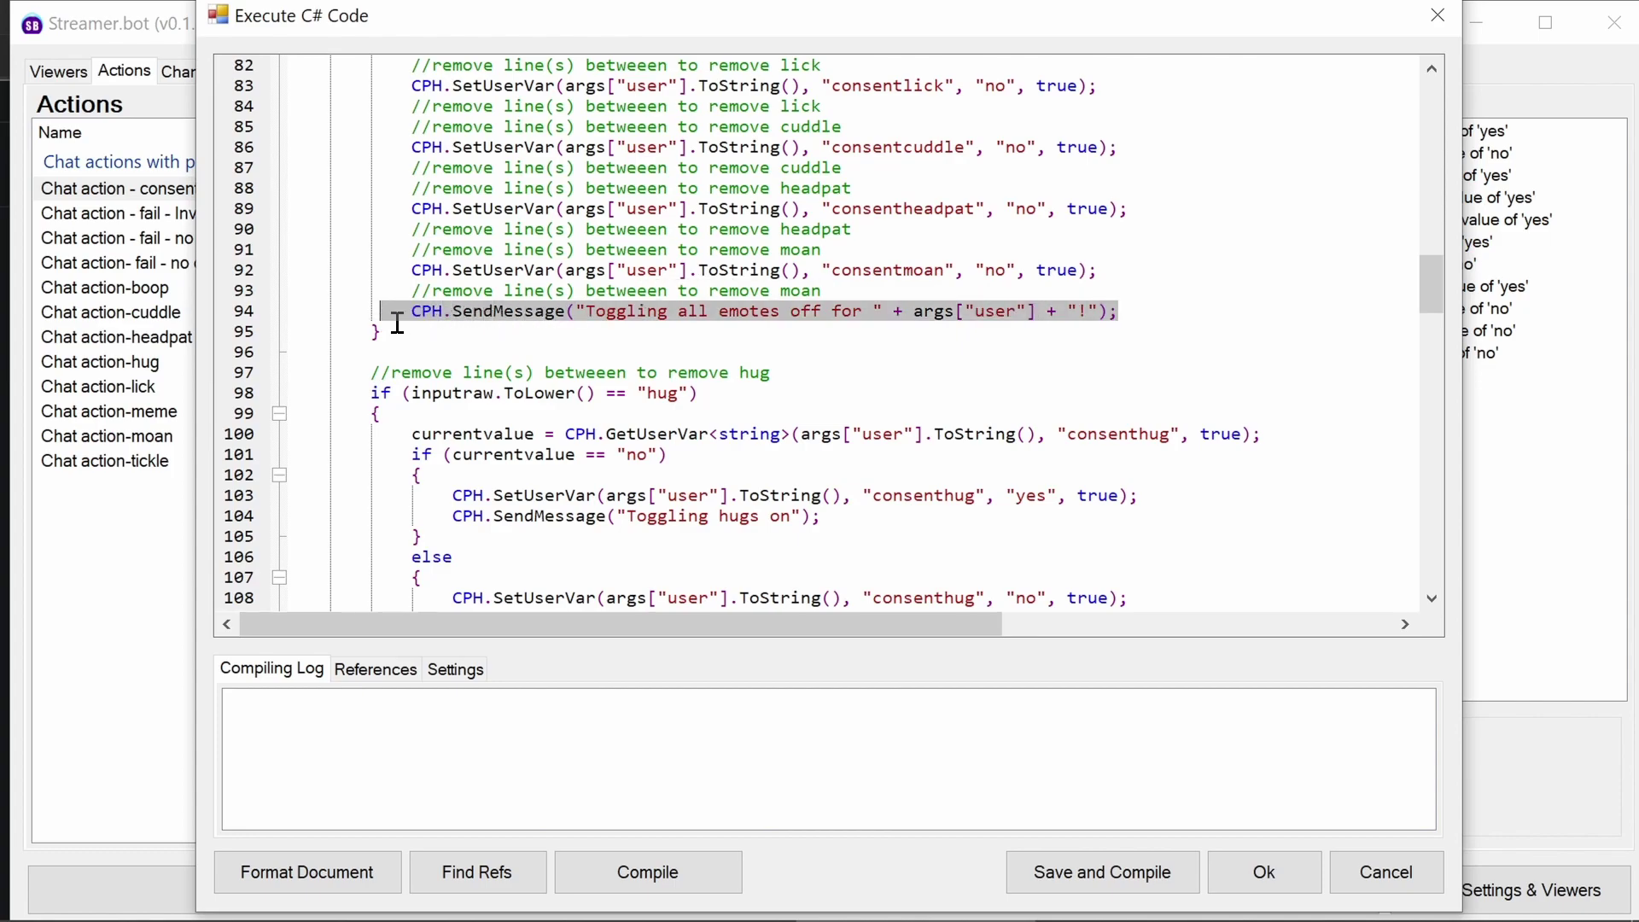
pyautogui.scroll(-4, 697, 340)
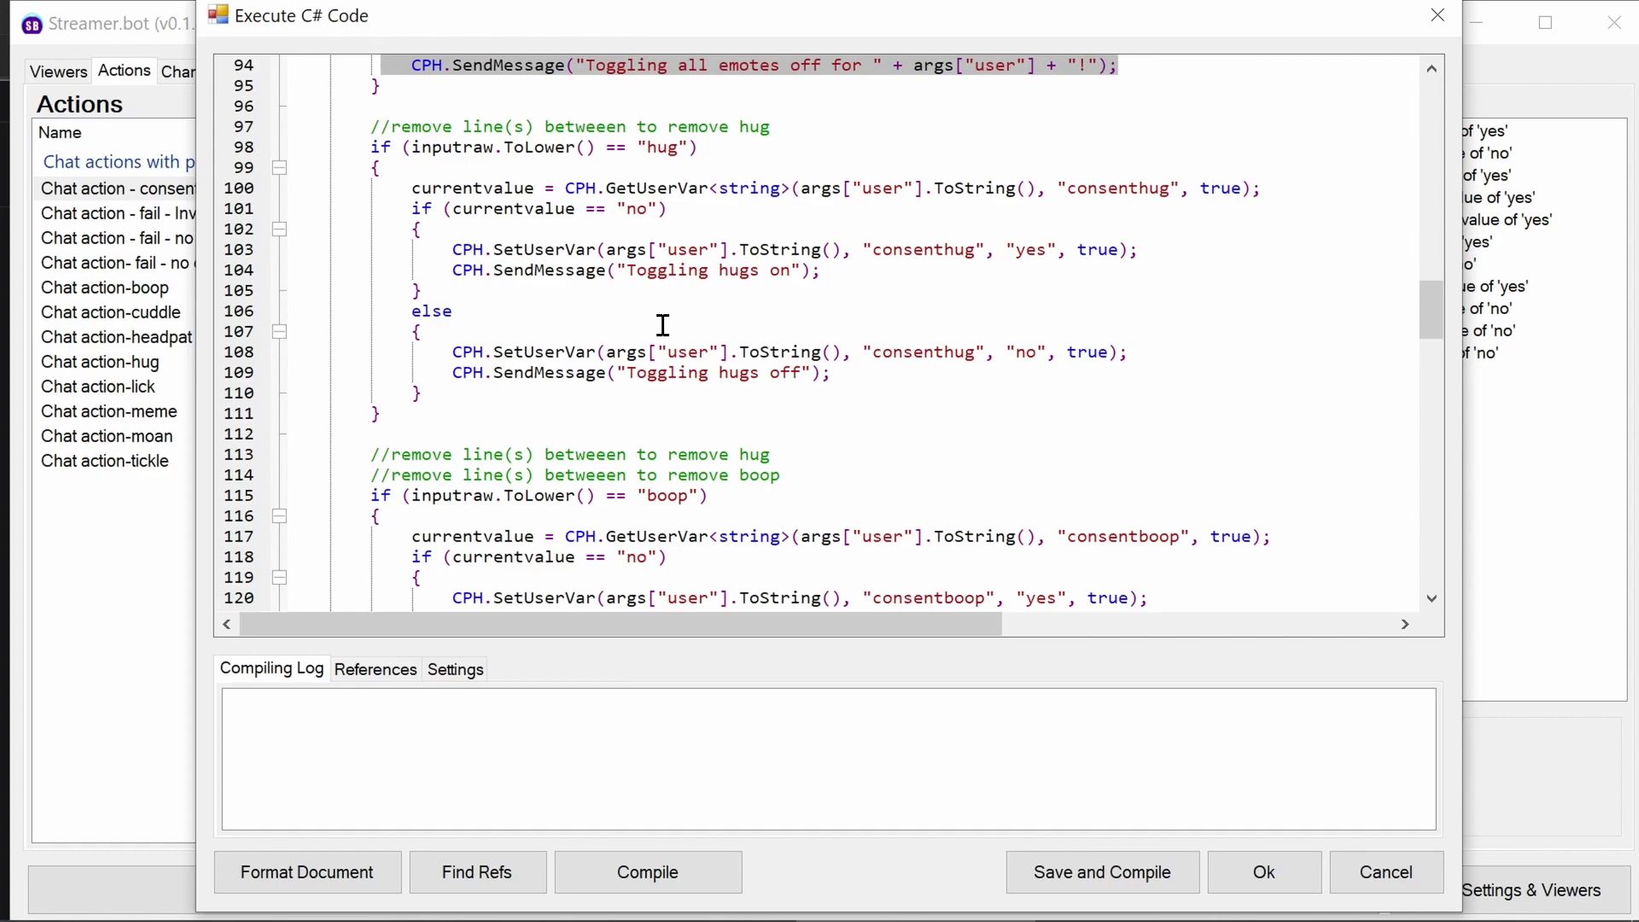
# Step: Walk through the consenthug toggle lines and final return true, then close the editor unchanged
pyautogui.moveTo(1263, 189); pyautogui.dragTo(410, 187)
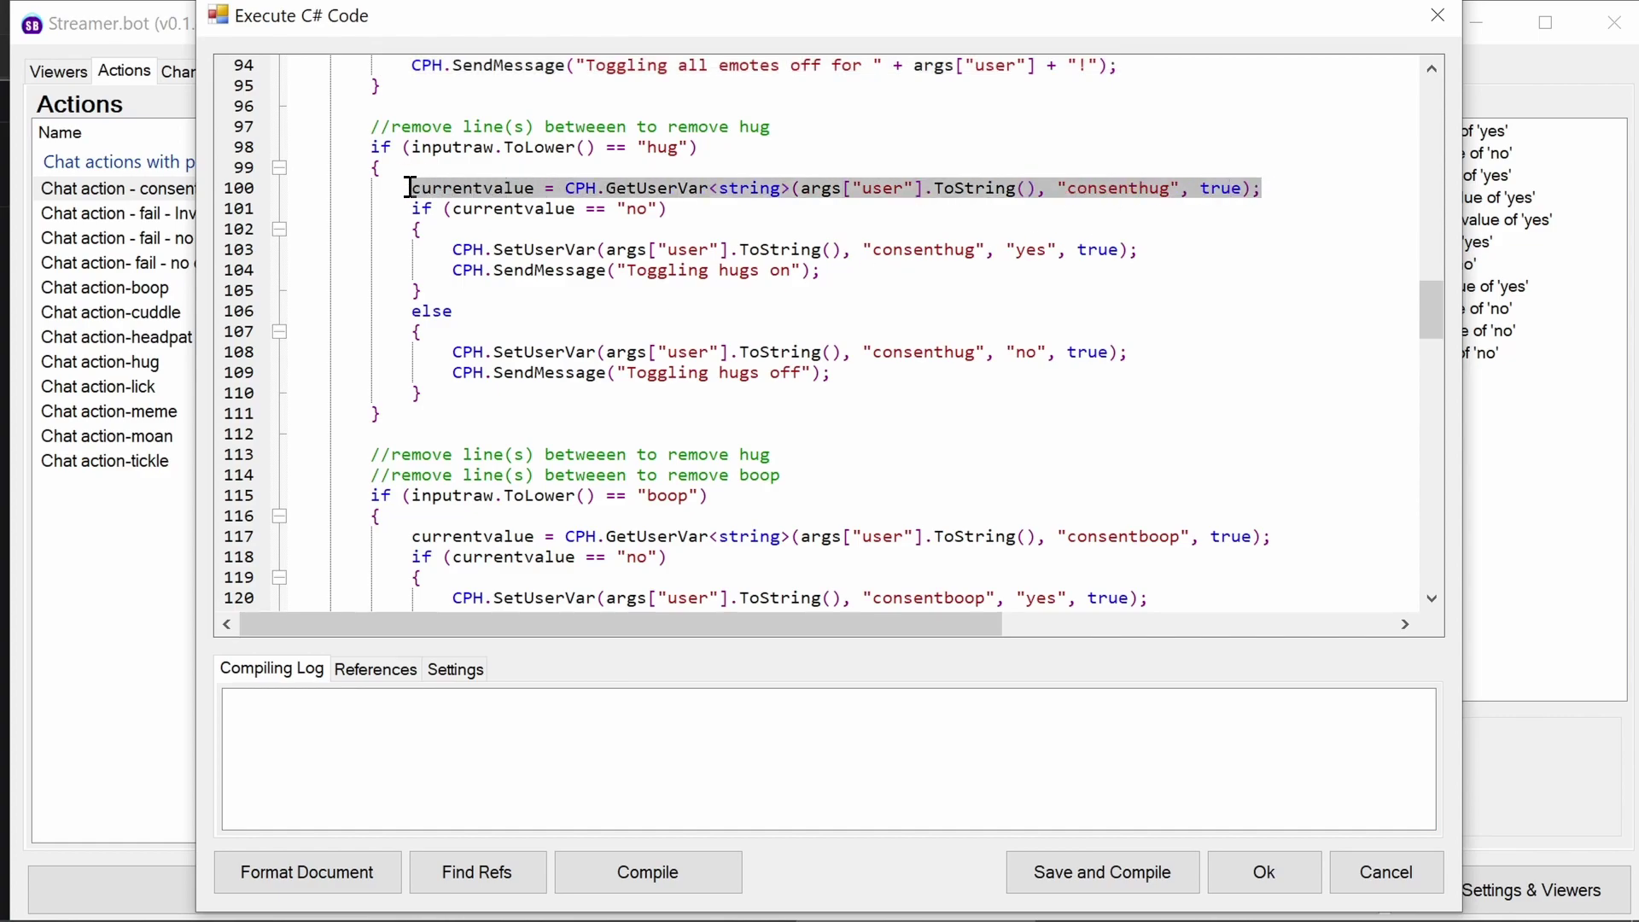
pyautogui.moveTo(668, 209); pyautogui.dragTo(401, 209)
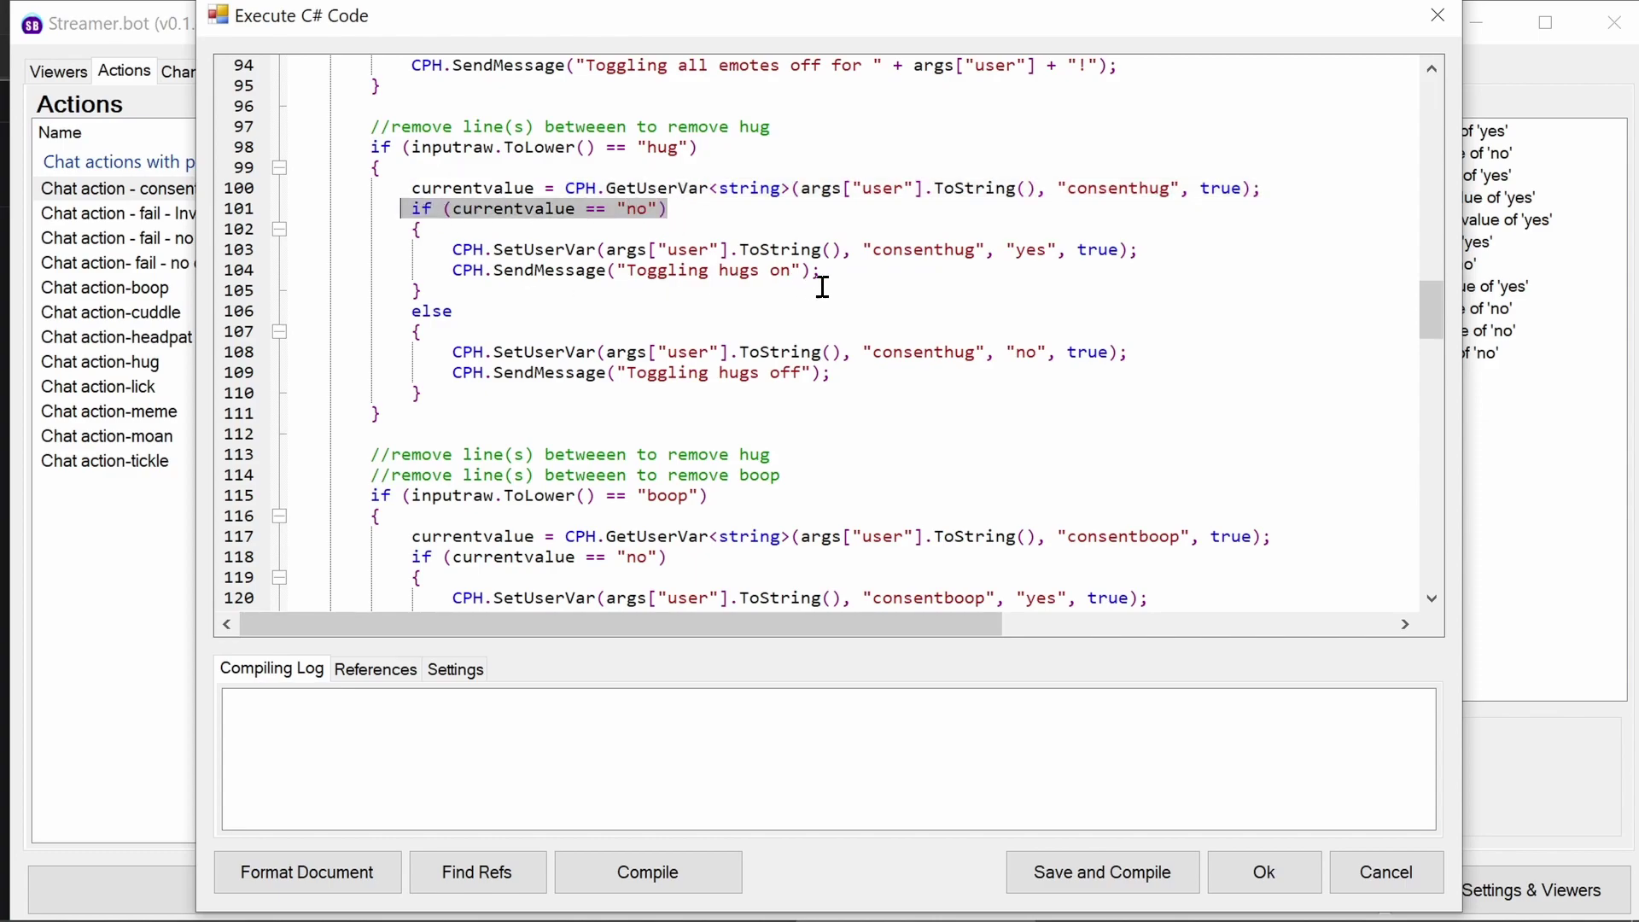
pyautogui.moveTo(1139, 249); pyautogui.dragTo(451, 251)
pyautogui.moveTo(865, 265); pyautogui.dragTo(1134, 353)
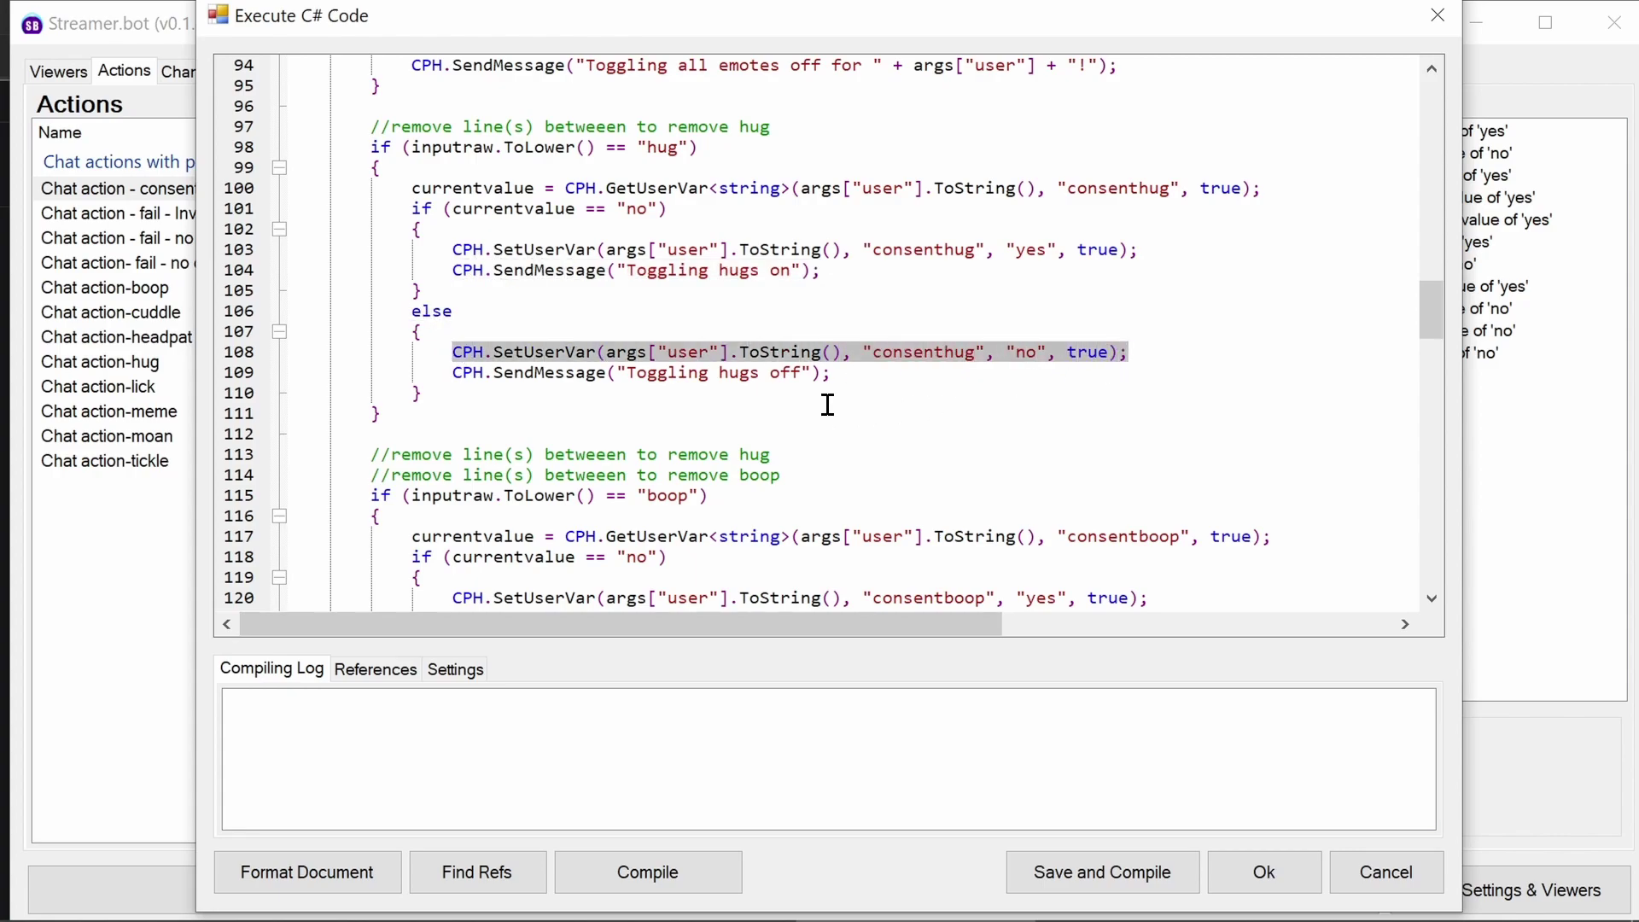
pyautogui.moveTo(867, 378); pyautogui.dragTo(453, 376)
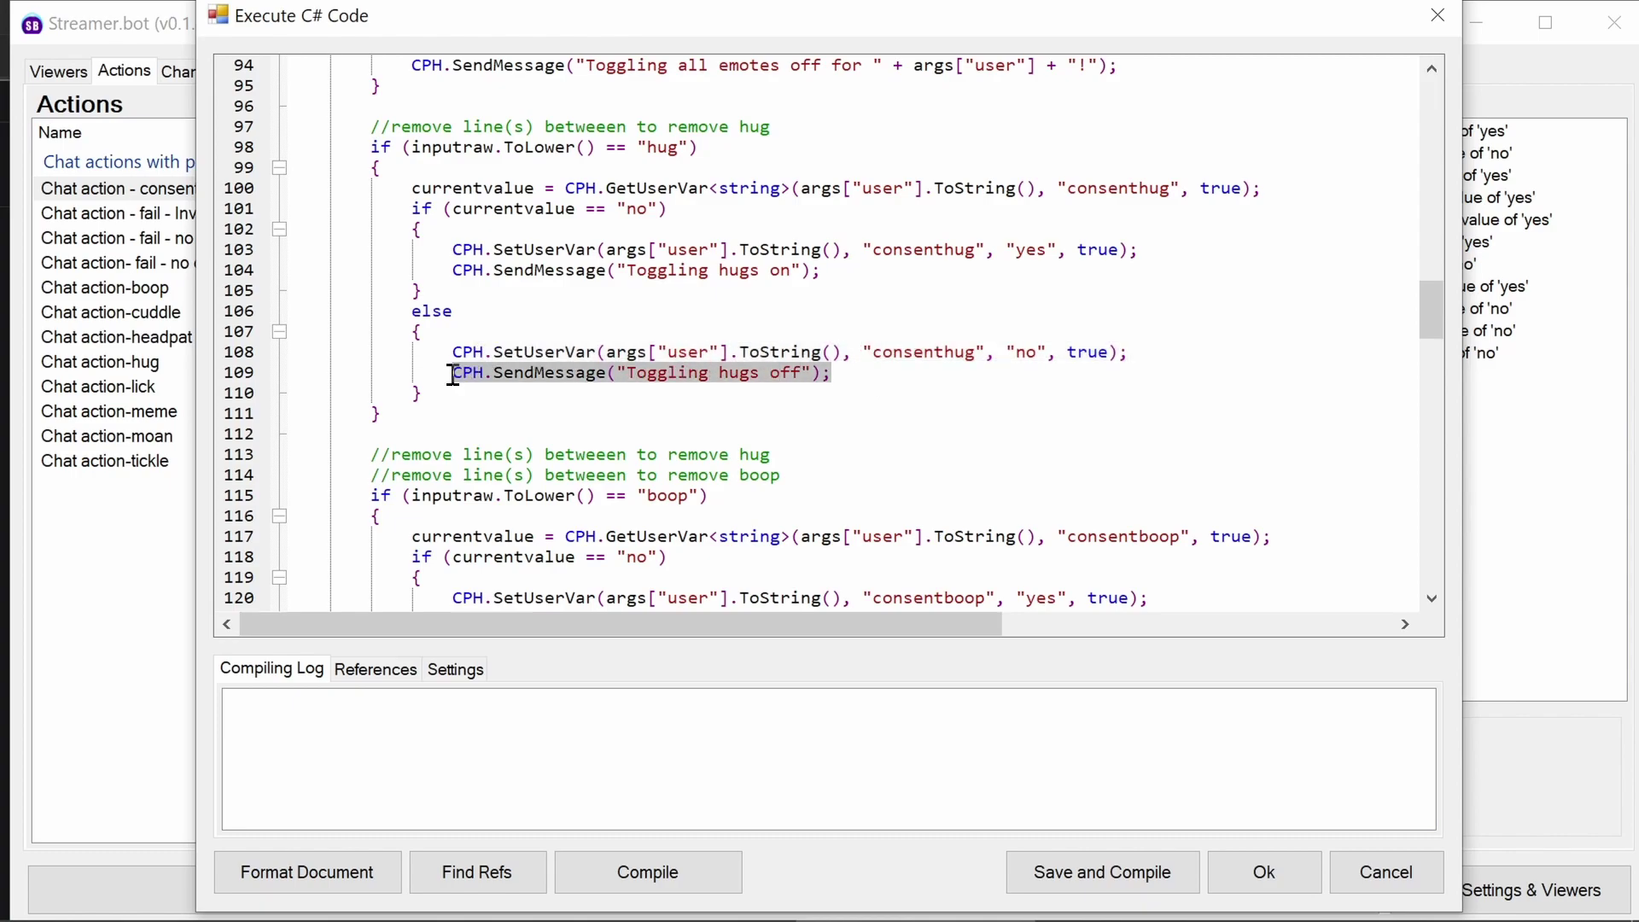
pyautogui.scroll(-12, 623, 376)
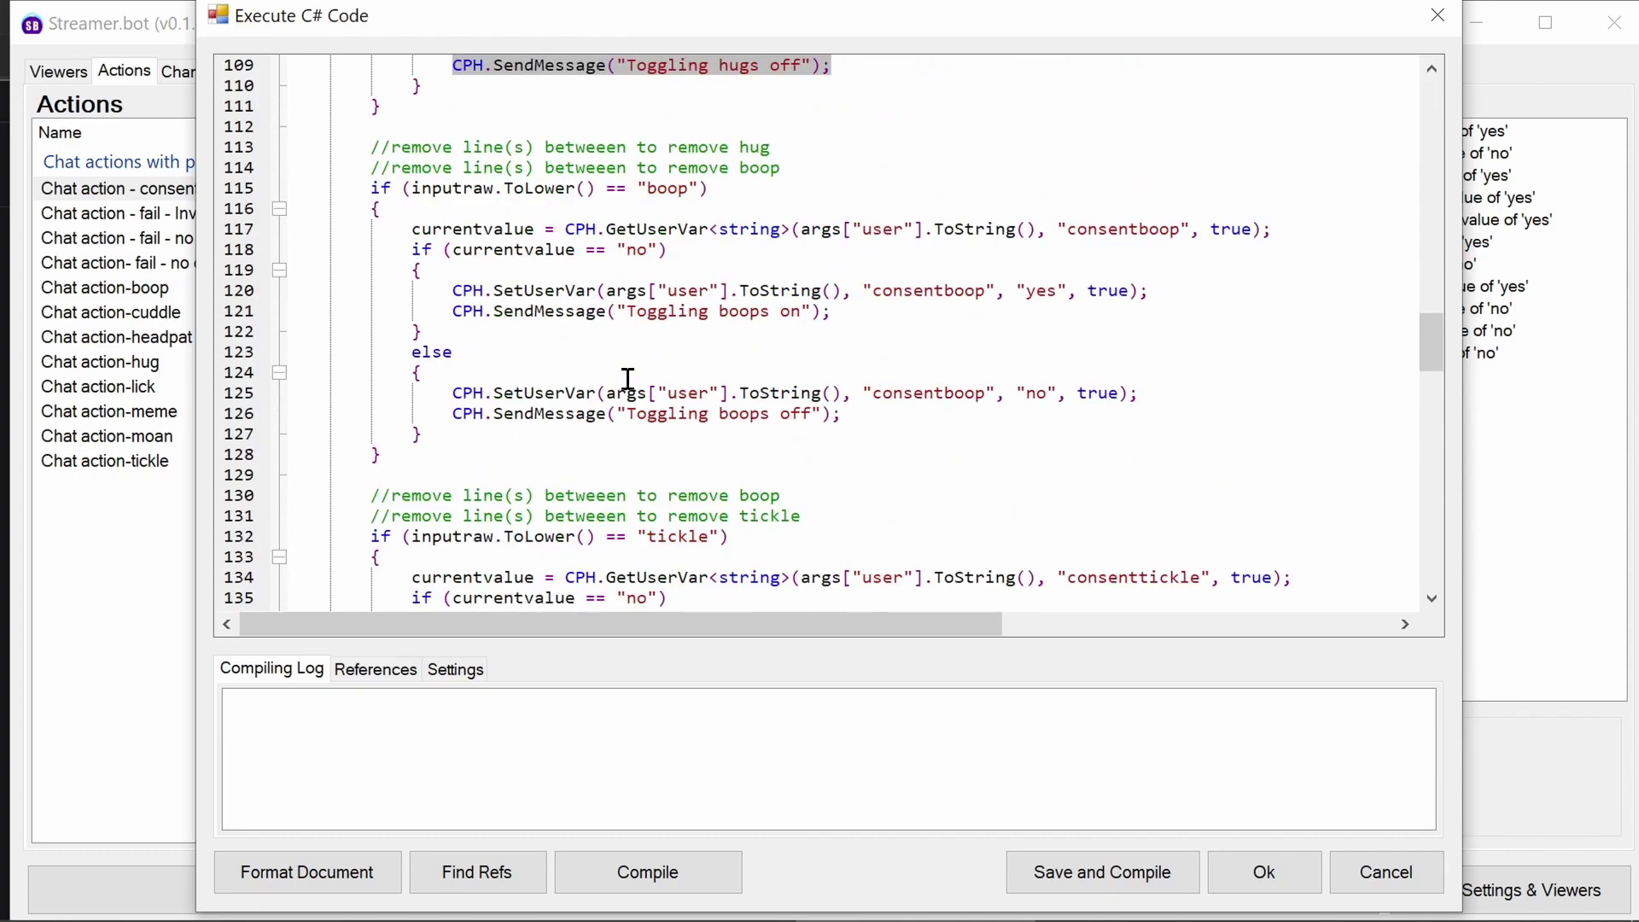
pyautogui.scroll(-20, 630, 377)
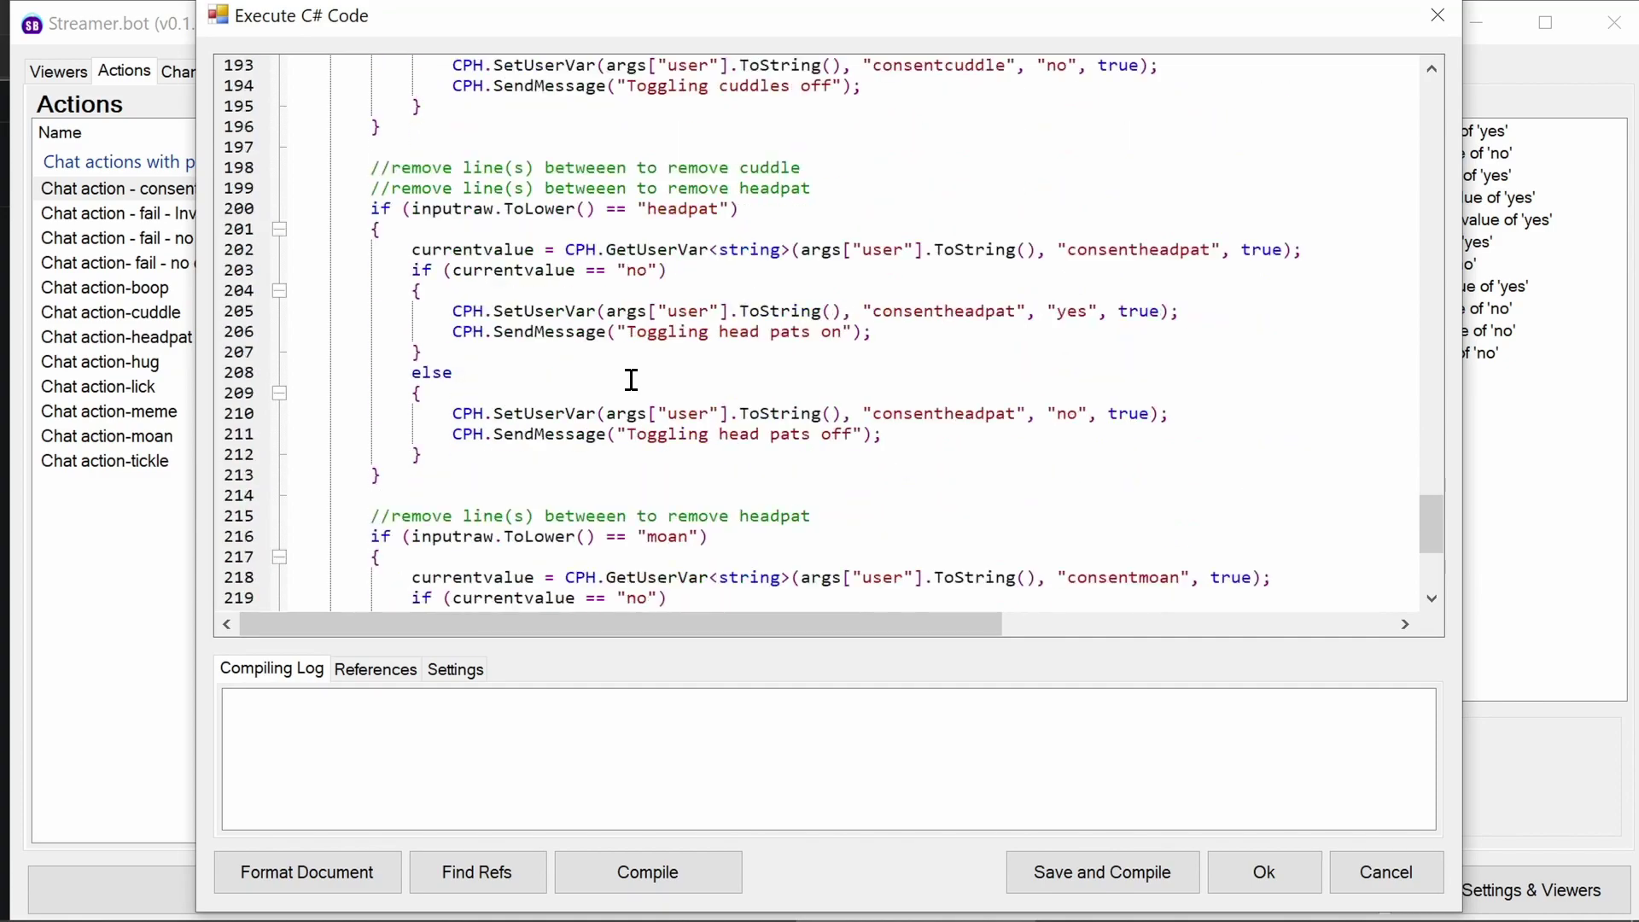
pyautogui.scroll(-1, 631, 380)
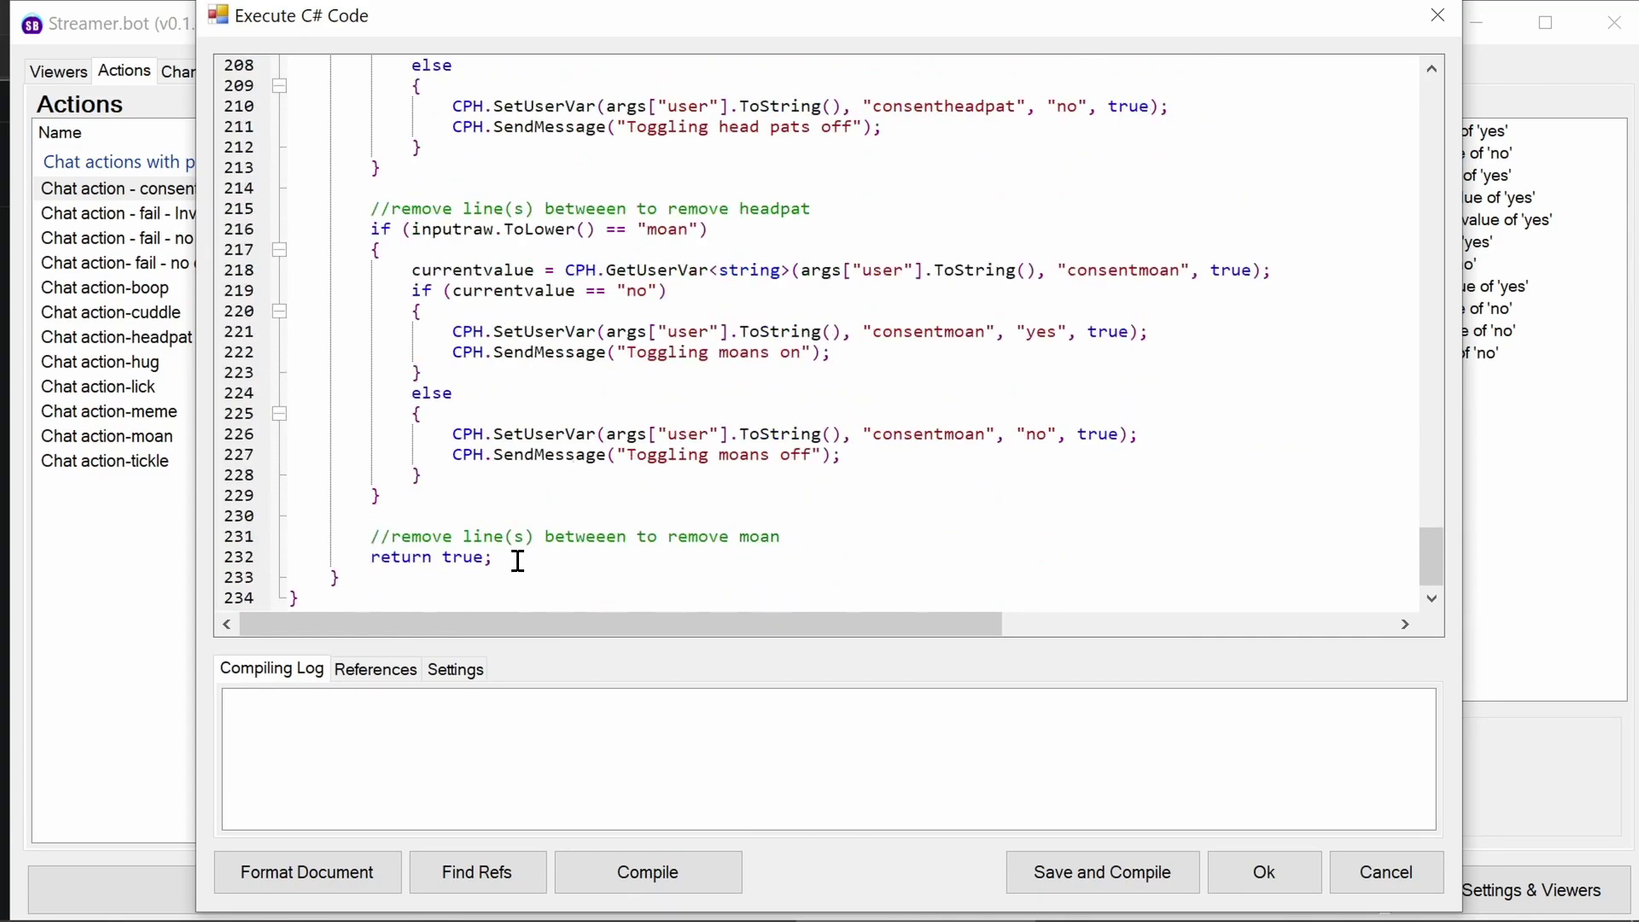
pyautogui.moveTo(512, 559); pyautogui.dragTo(329, 553)
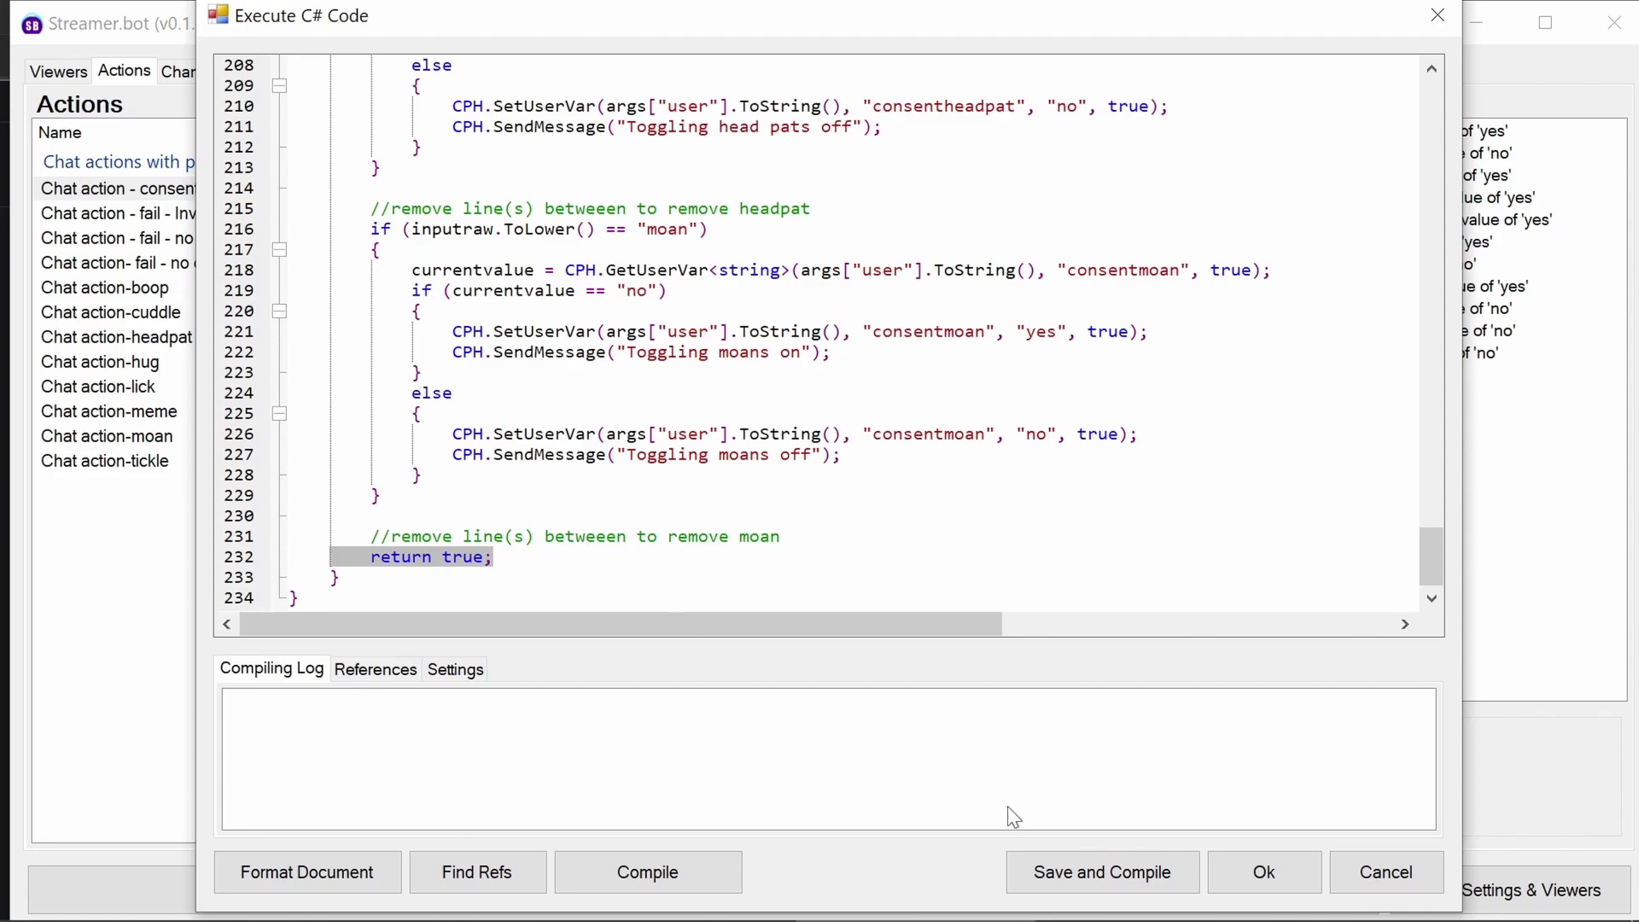
pyautogui.click(1244, 870)
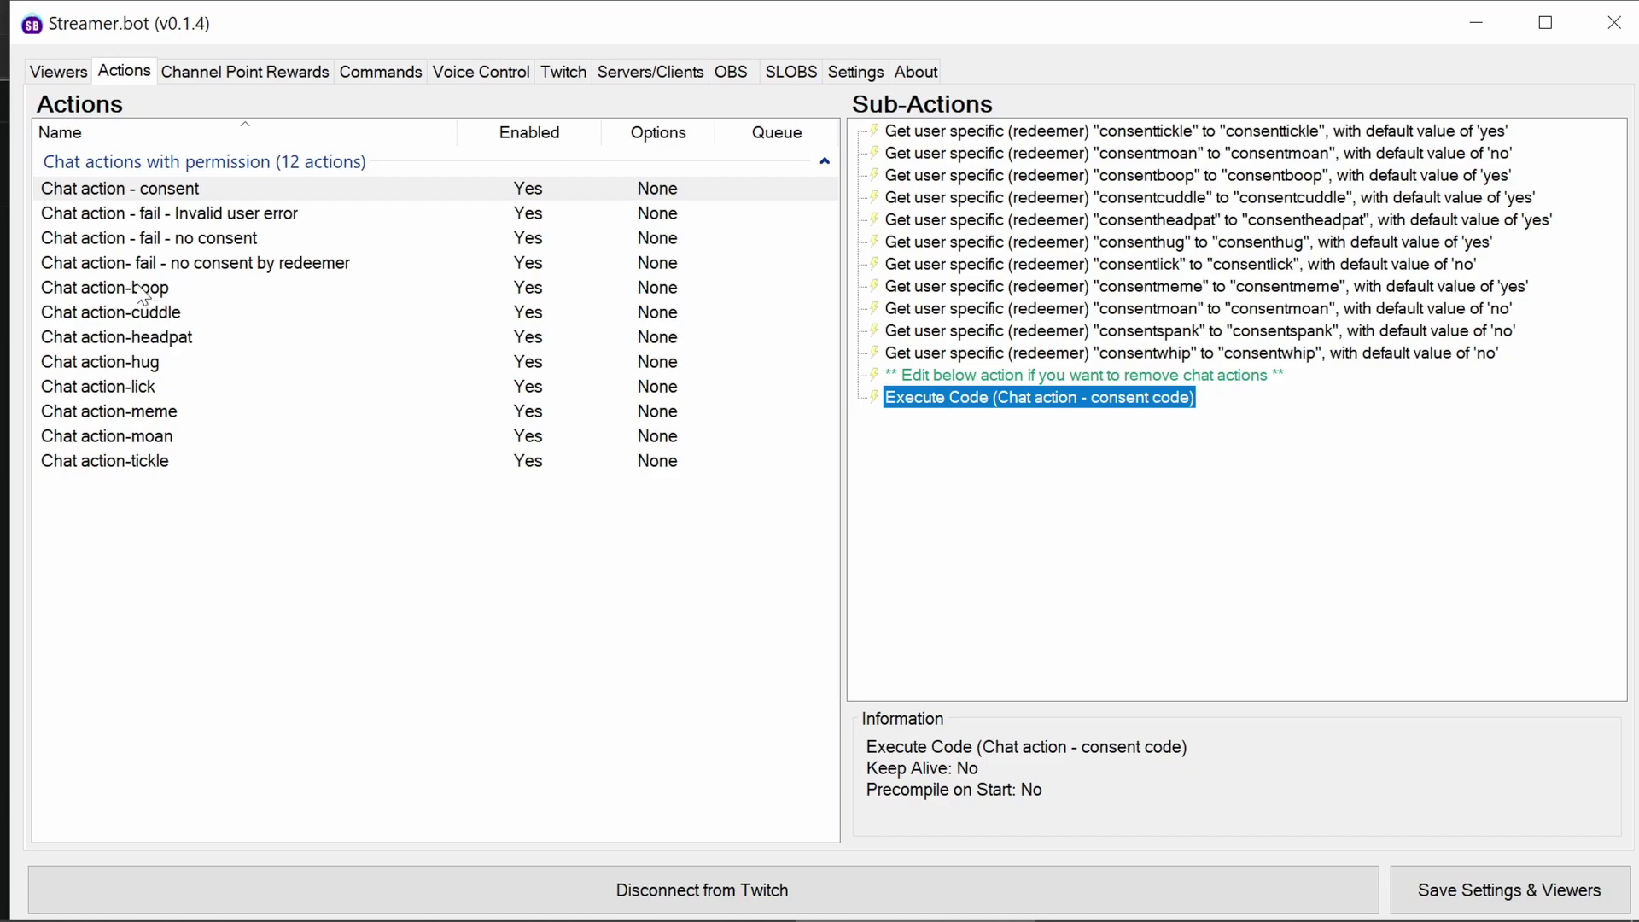
# Step: Select Chat action-hug and inspect its 'Add target info from input' and missing-target-user check sub-actions
pyautogui.click(132, 365)
pyautogui.click(973, 136)
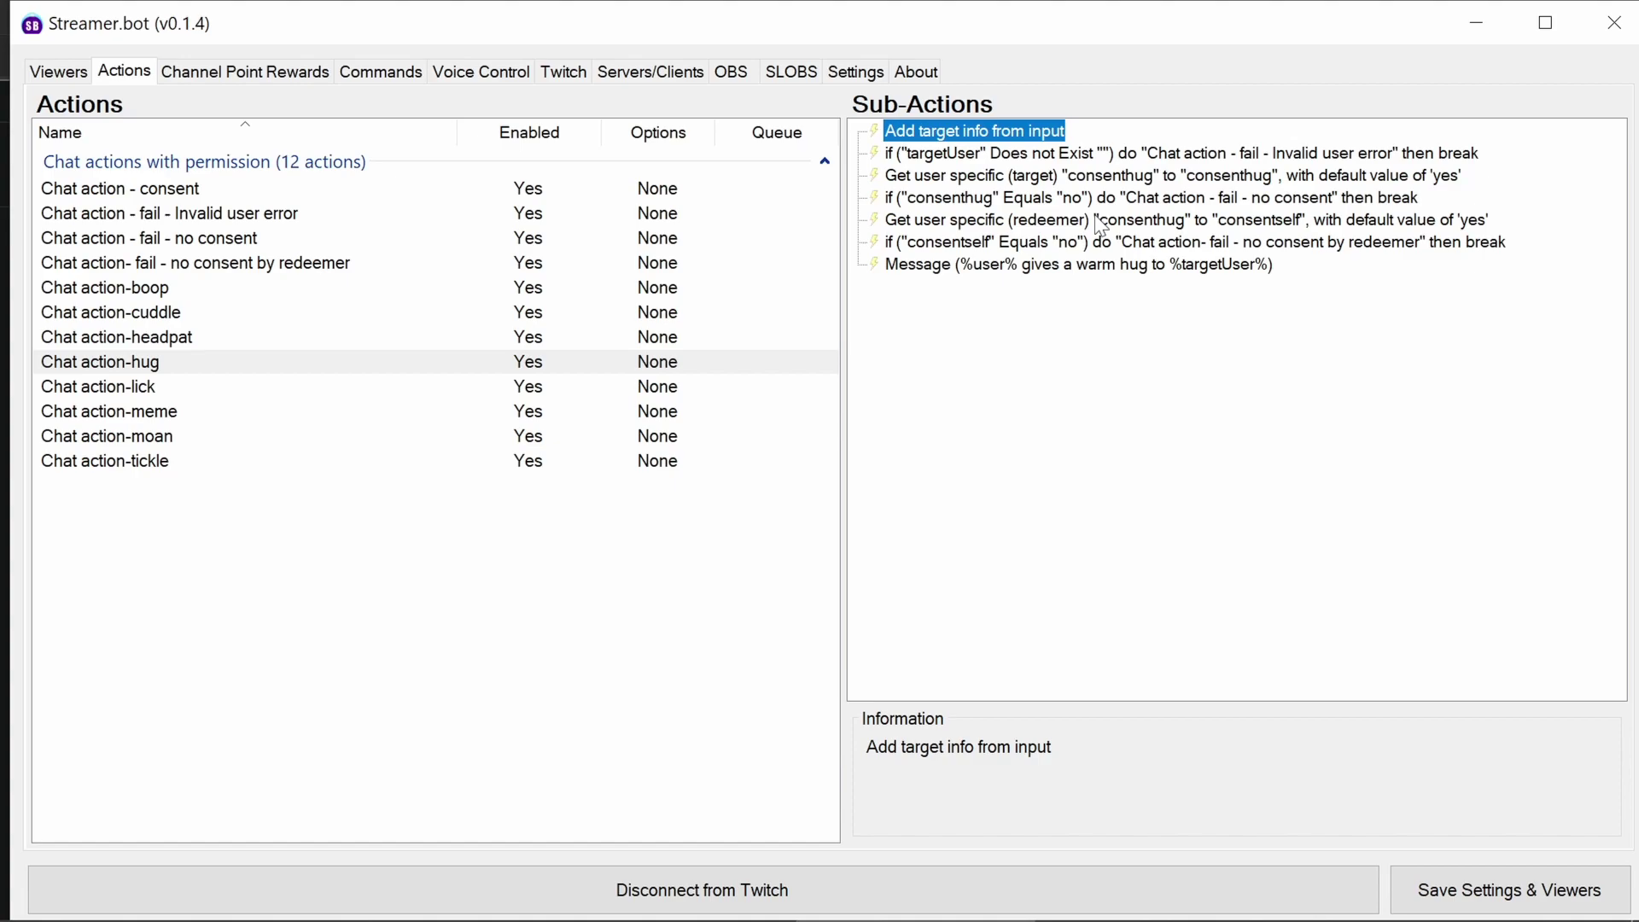
pyautogui.click(994, 154)
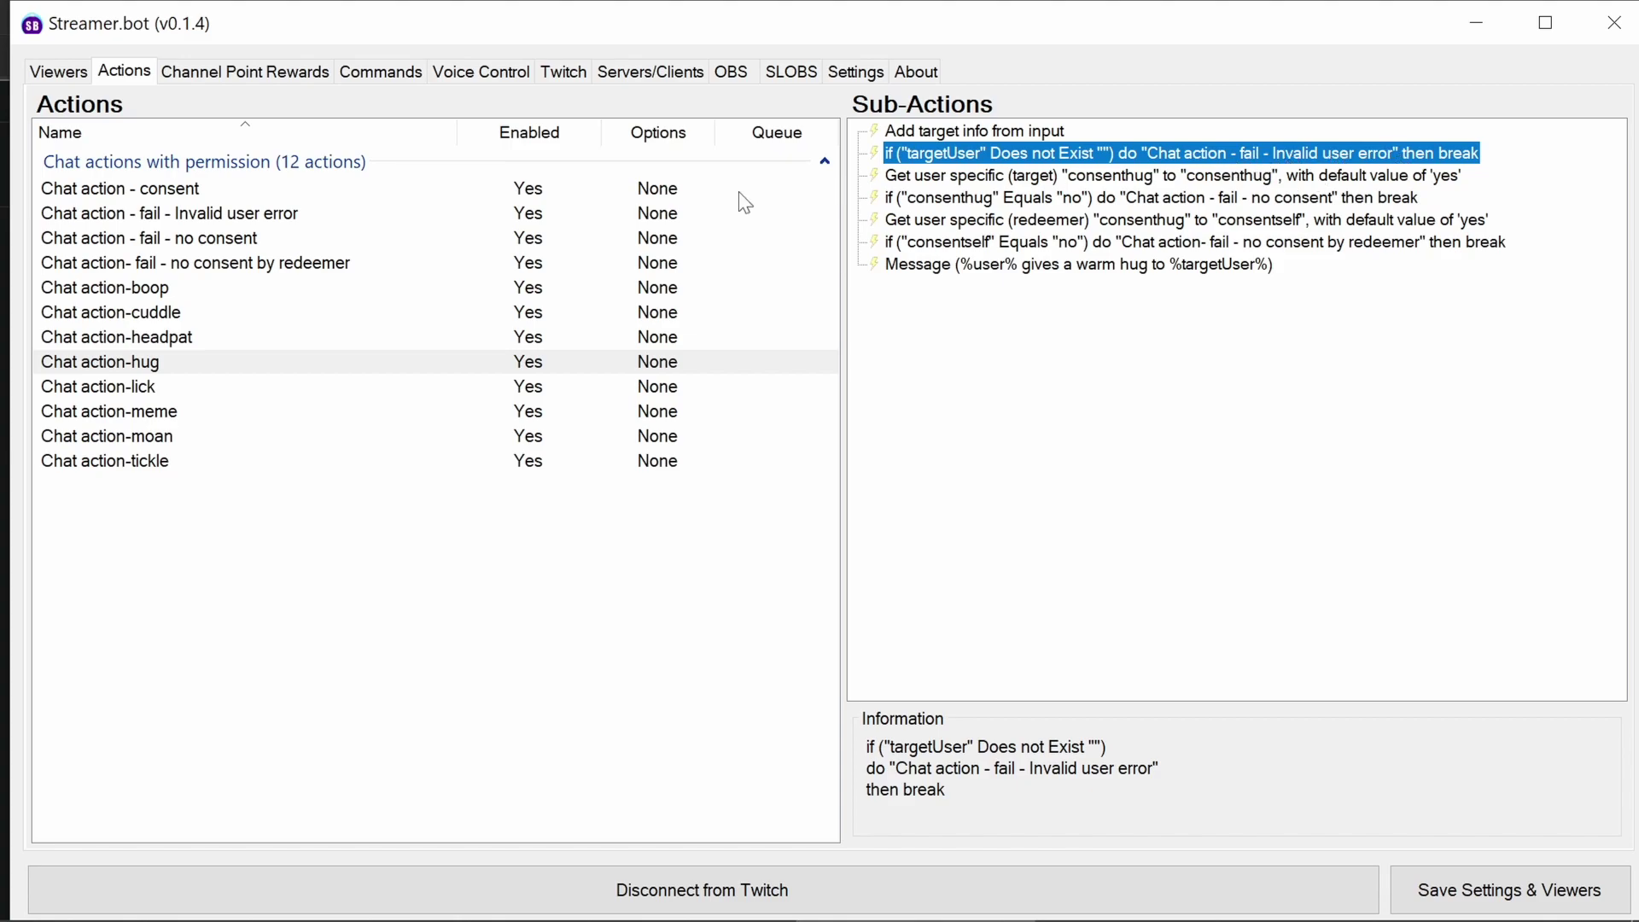
pyautogui.click(312, 220)
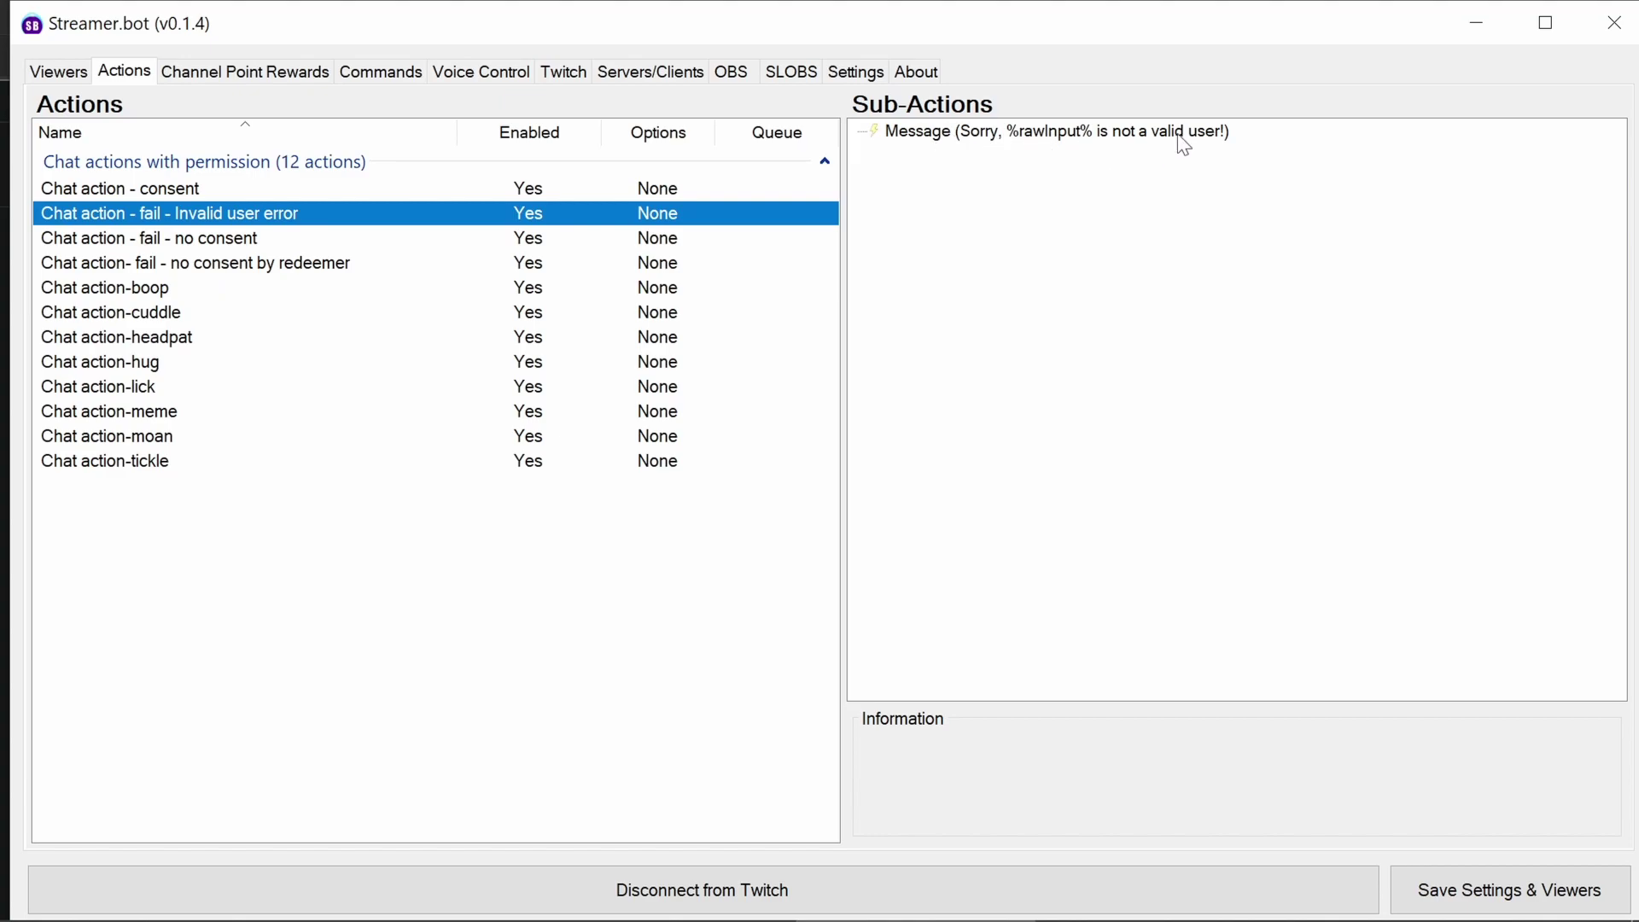
pyautogui.click(981, 135)
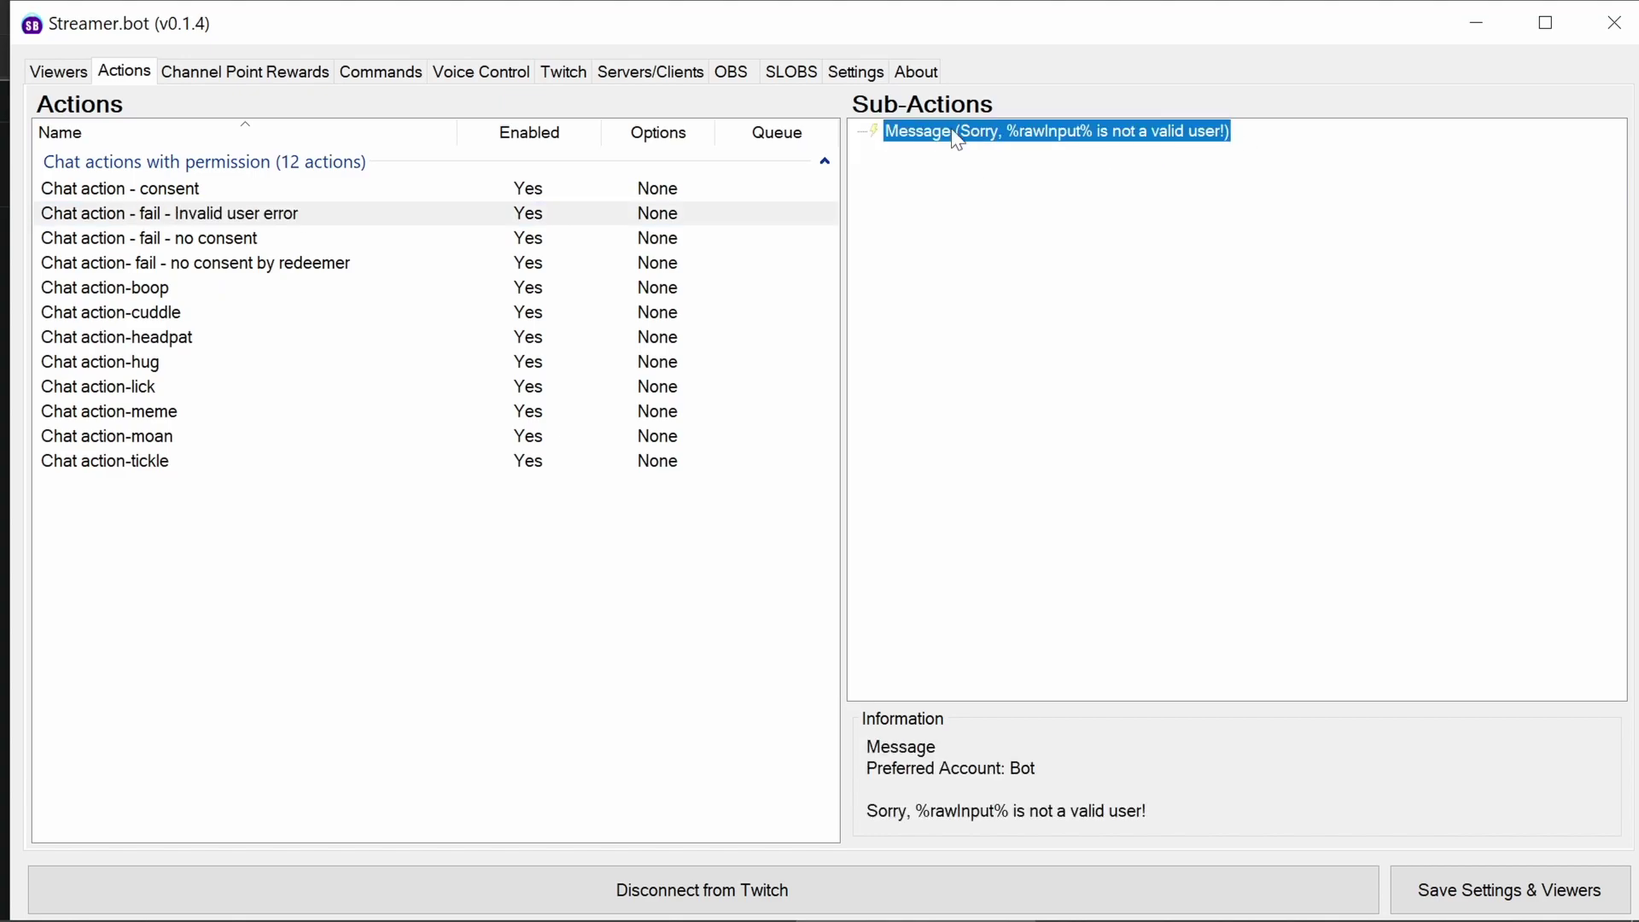
pyautogui.click(157, 362)
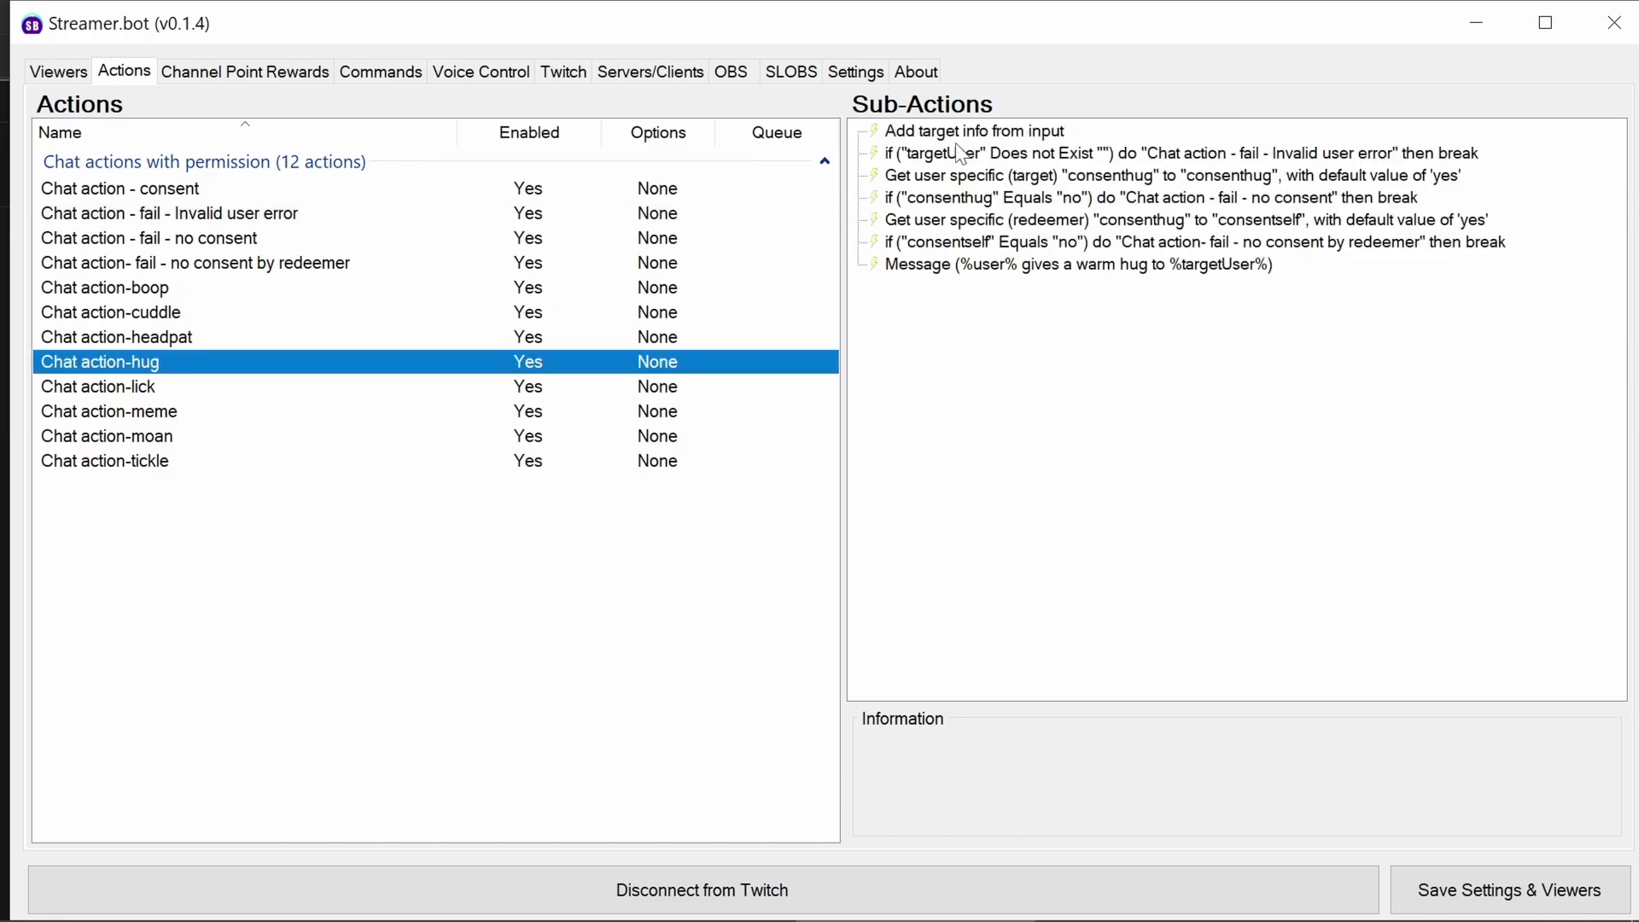
pyautogui.click(1015, 181)
pyautogui.click(1111, 158)
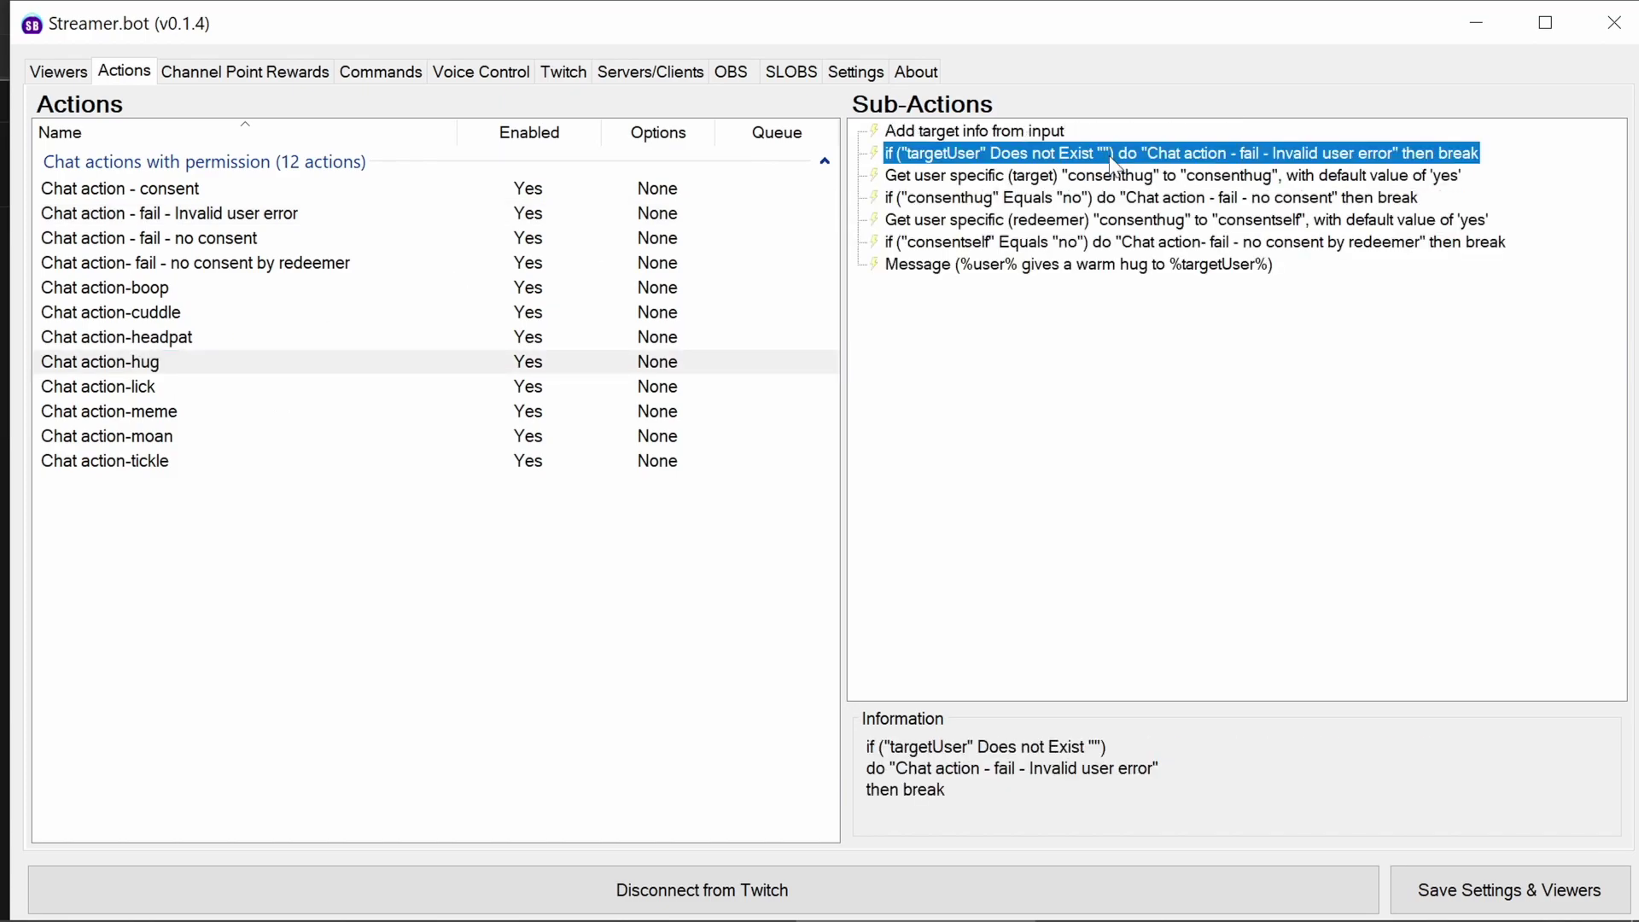
pyautogui.click(1319, 177)
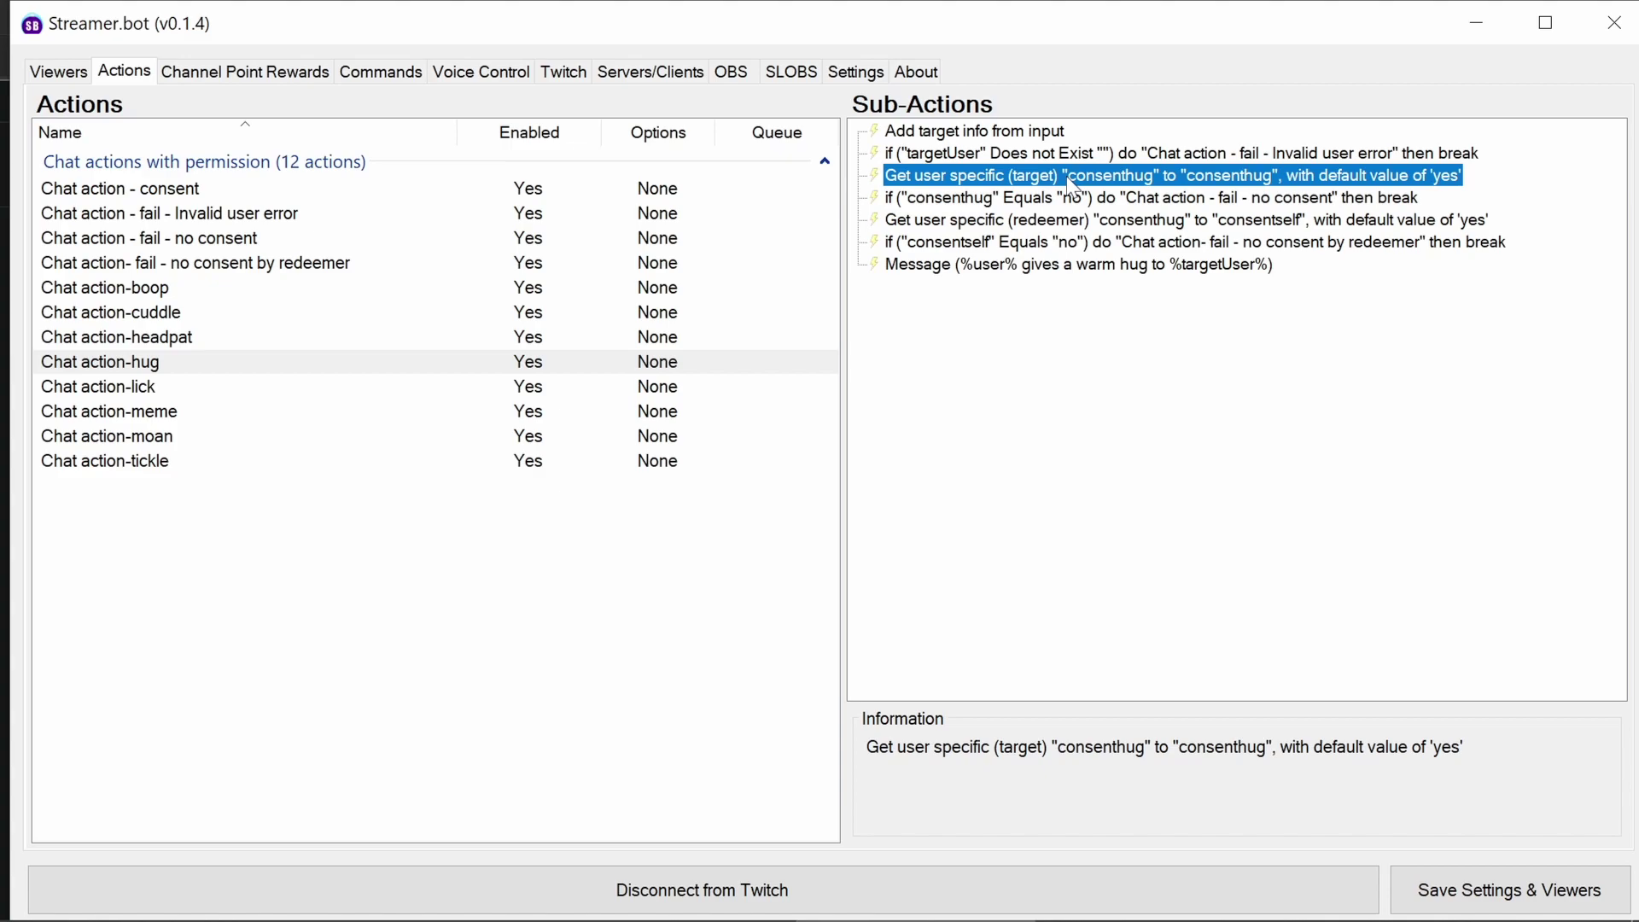
pyautogui.click(1106, 199)
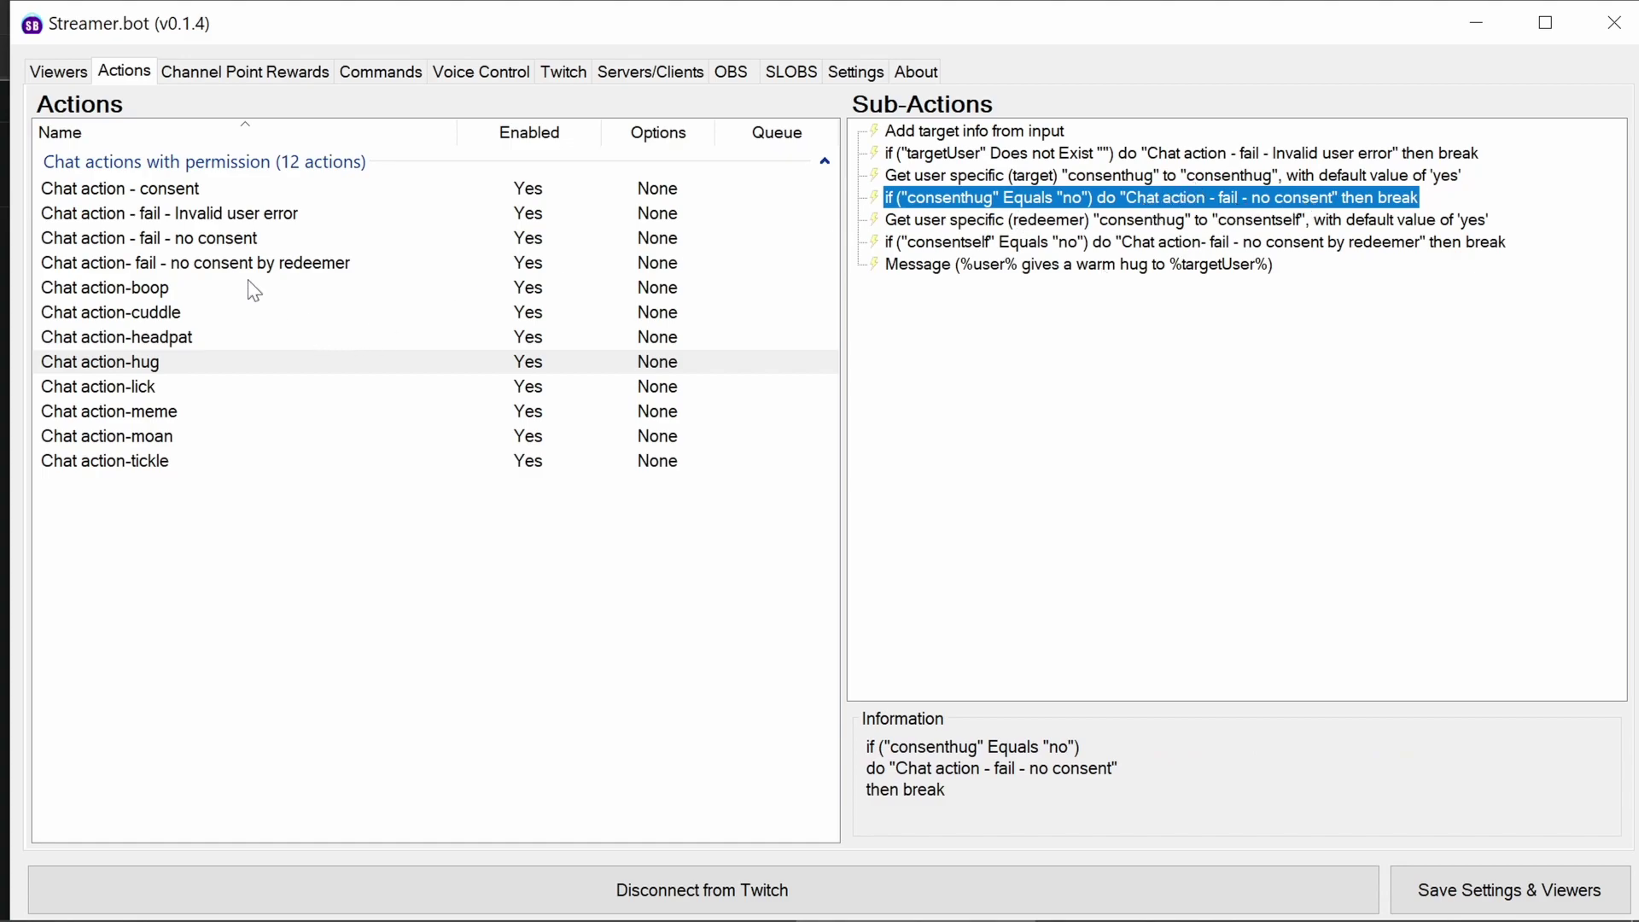
pyautogui.click(237, 242)
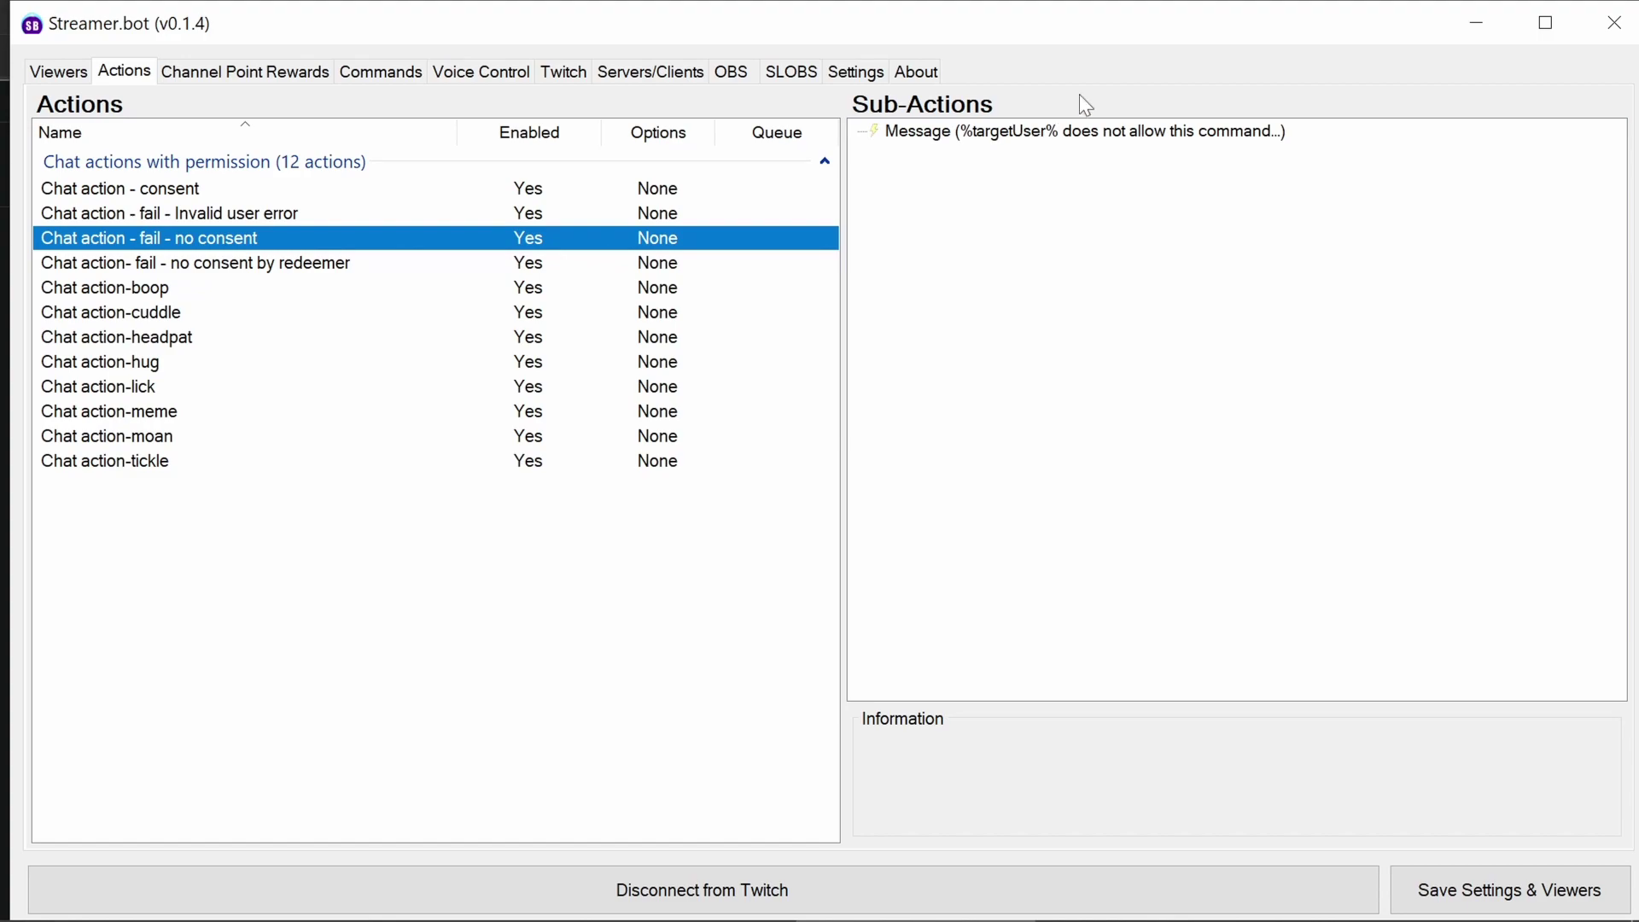
pyautogui.click(128, 365)
pyautogui.click(1198, 205)
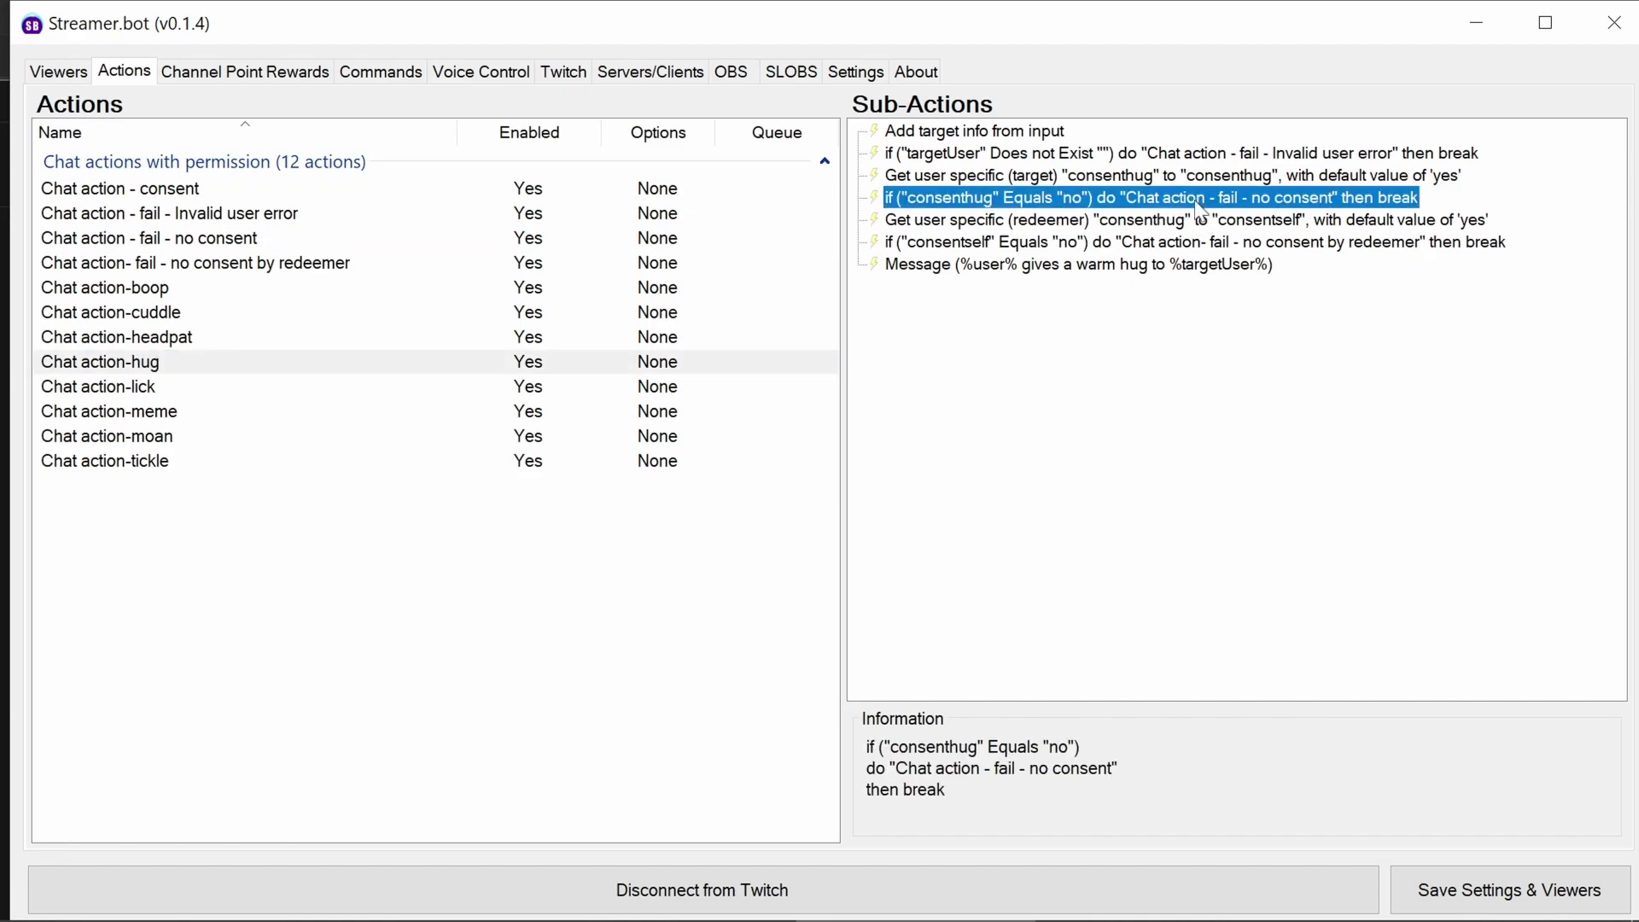
pyautogui.click(1164, 223)
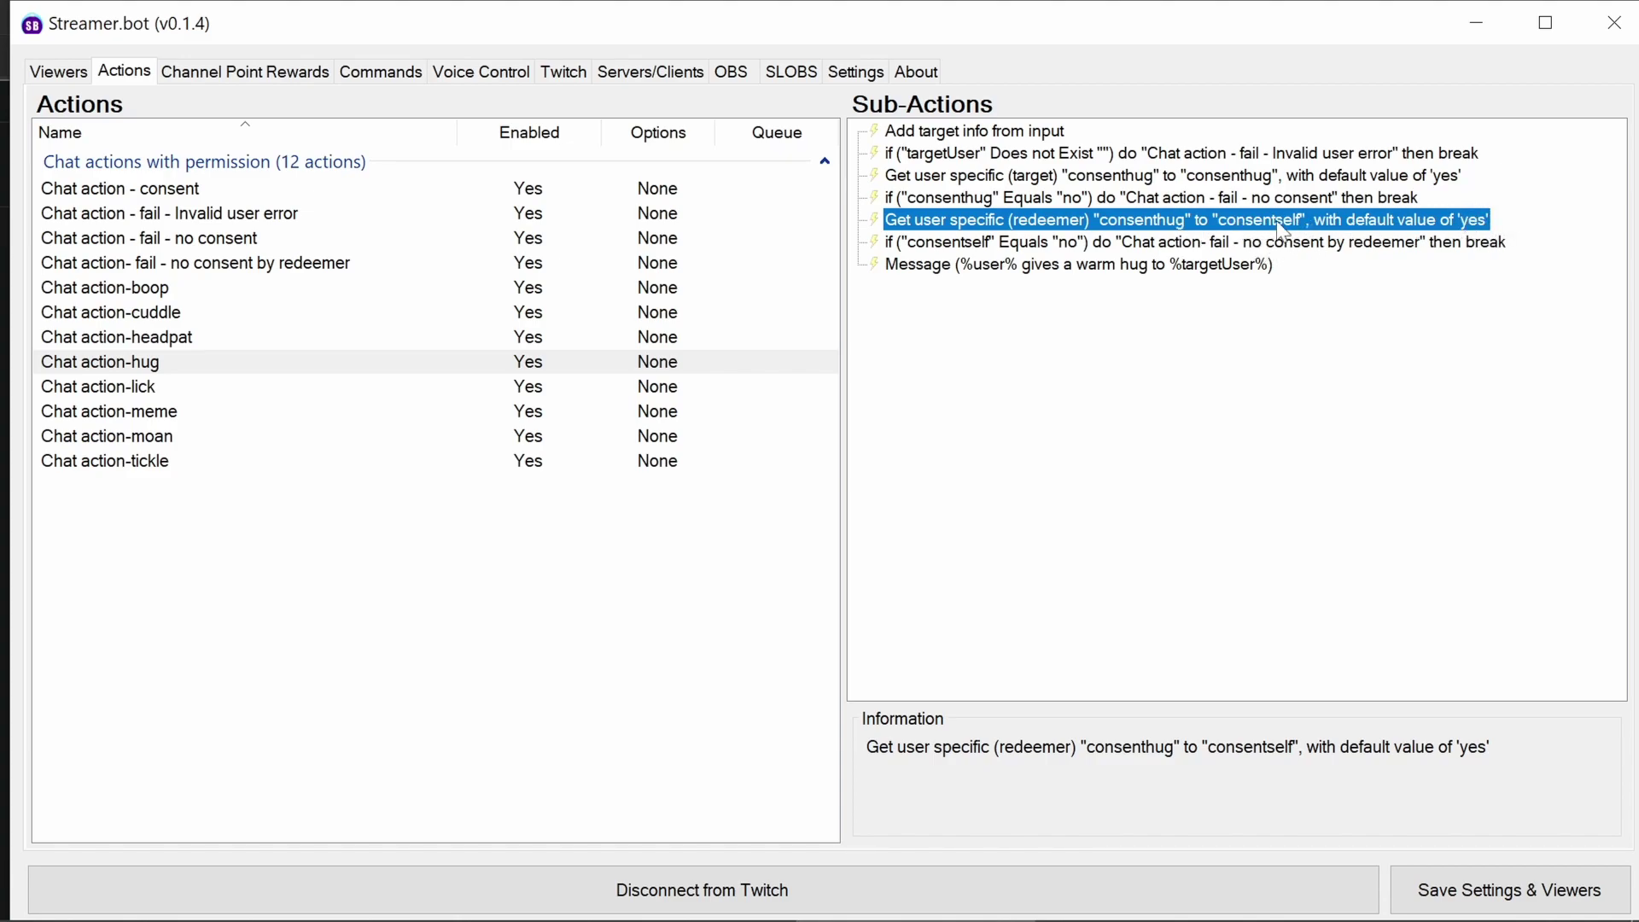
pyautogui.click(973, 244)
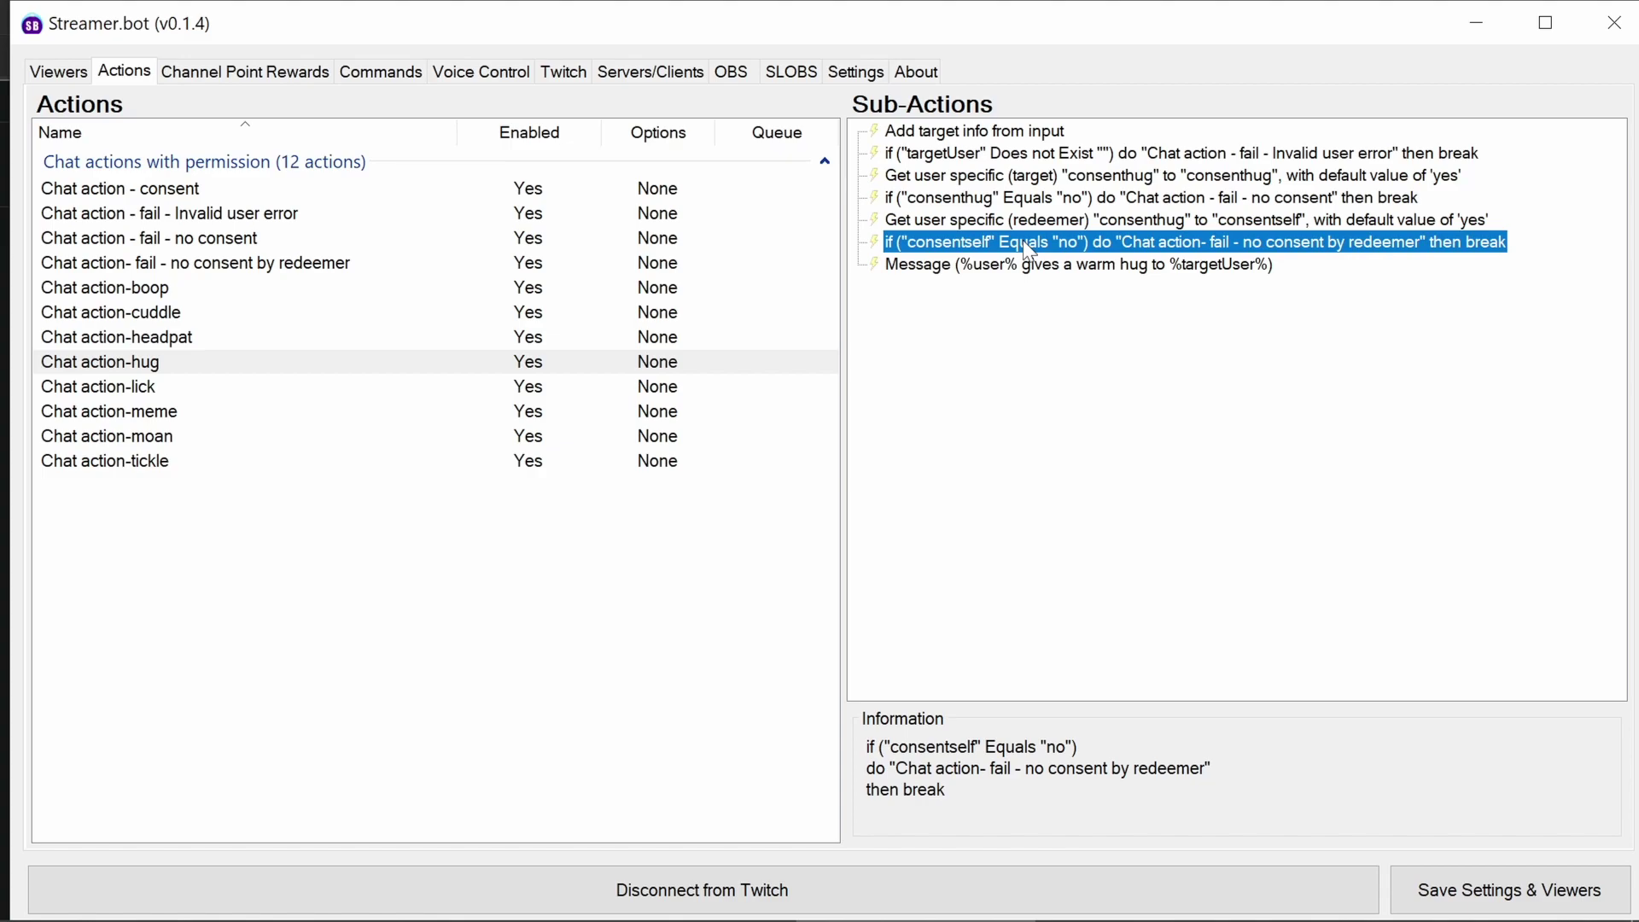
pyautogui.click(1050, 266)
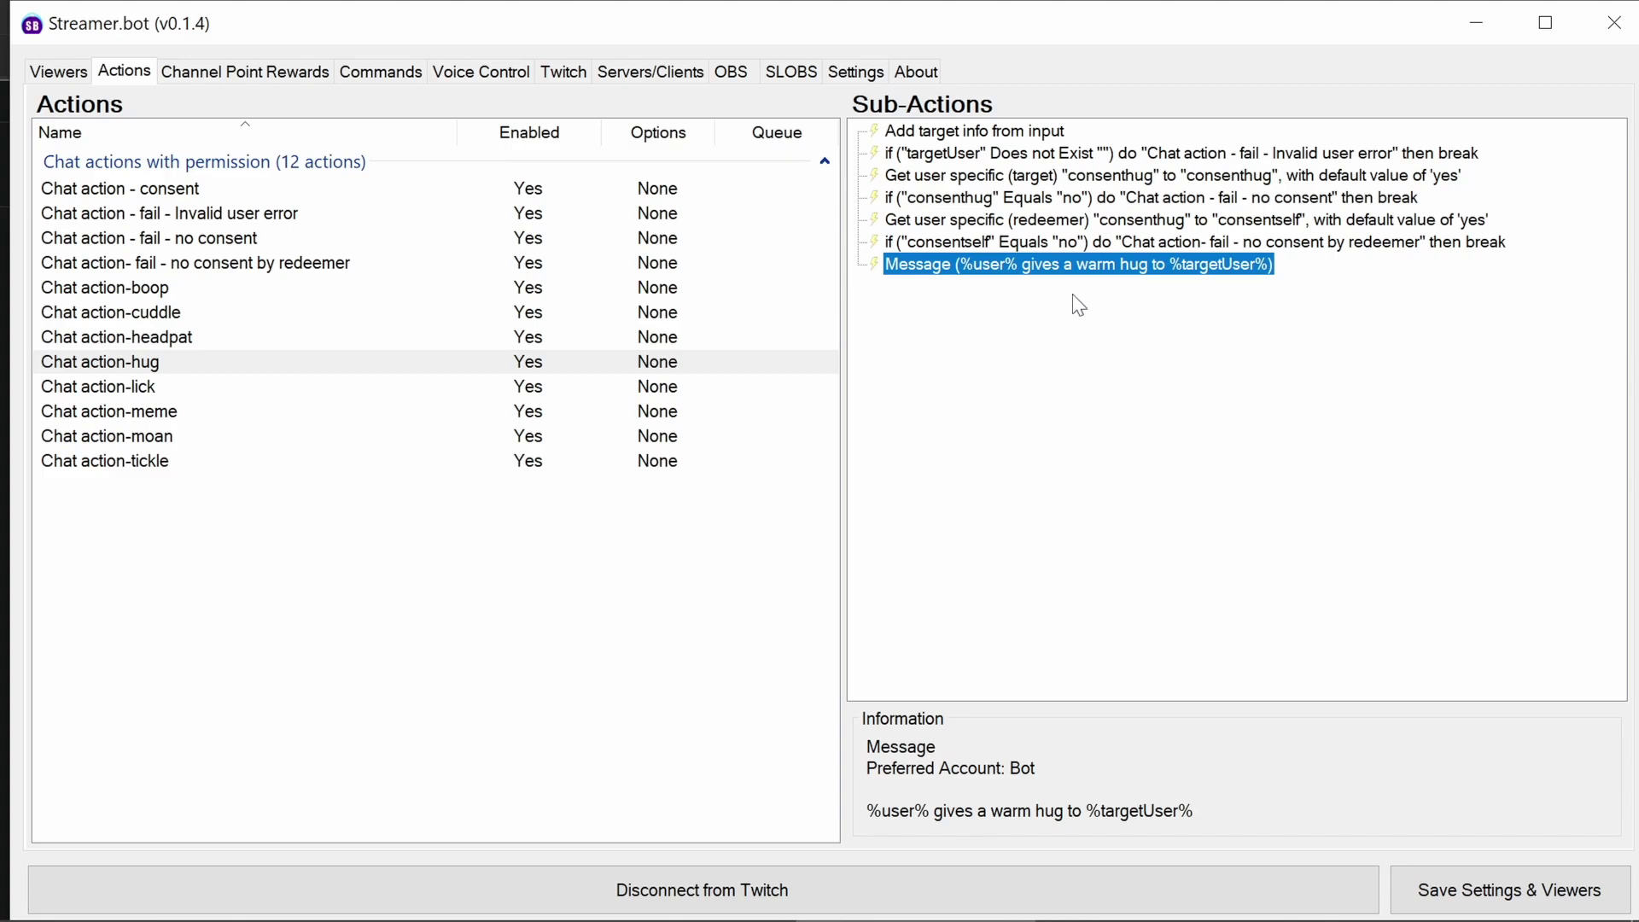
pyautogui.doubleClick(1152, 270)
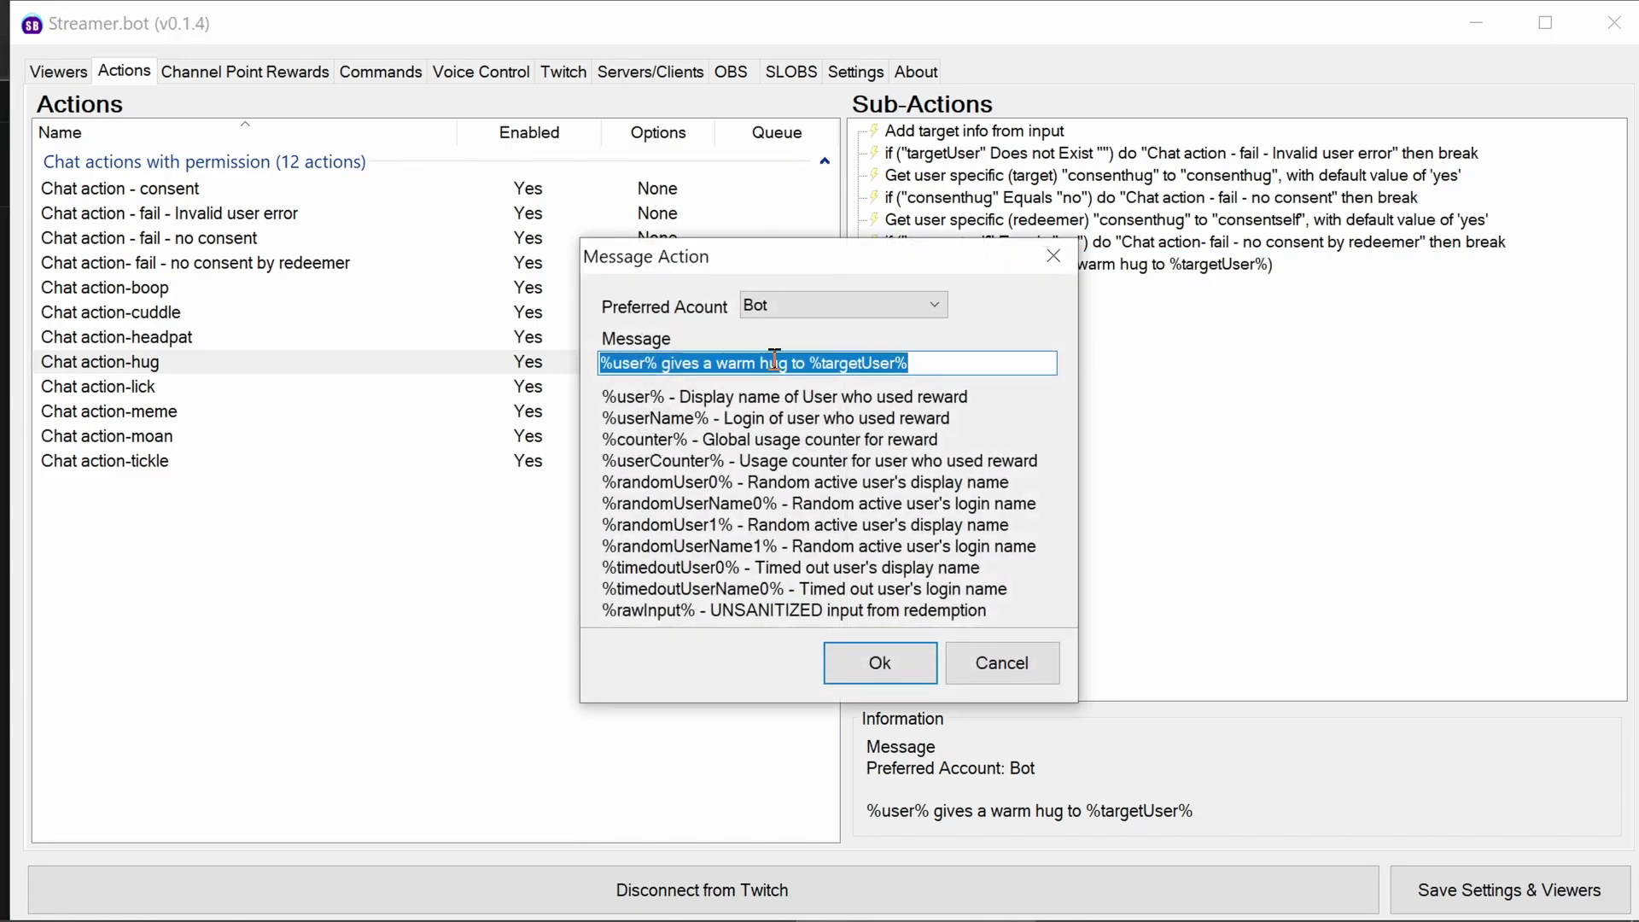
pyautogui.click(1019, 666)
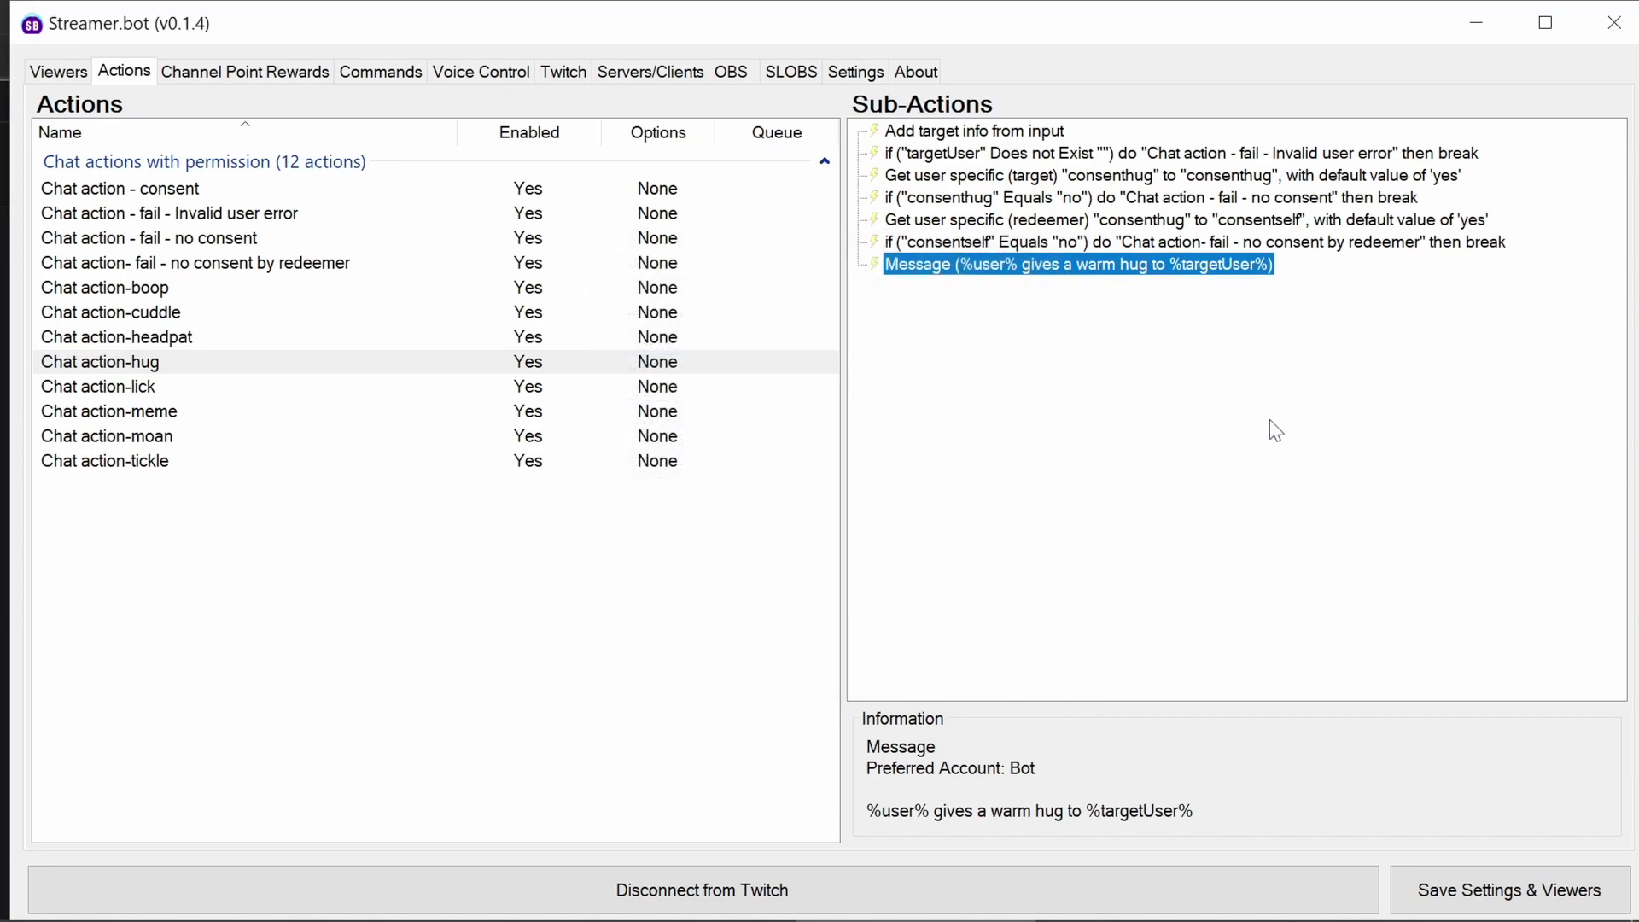